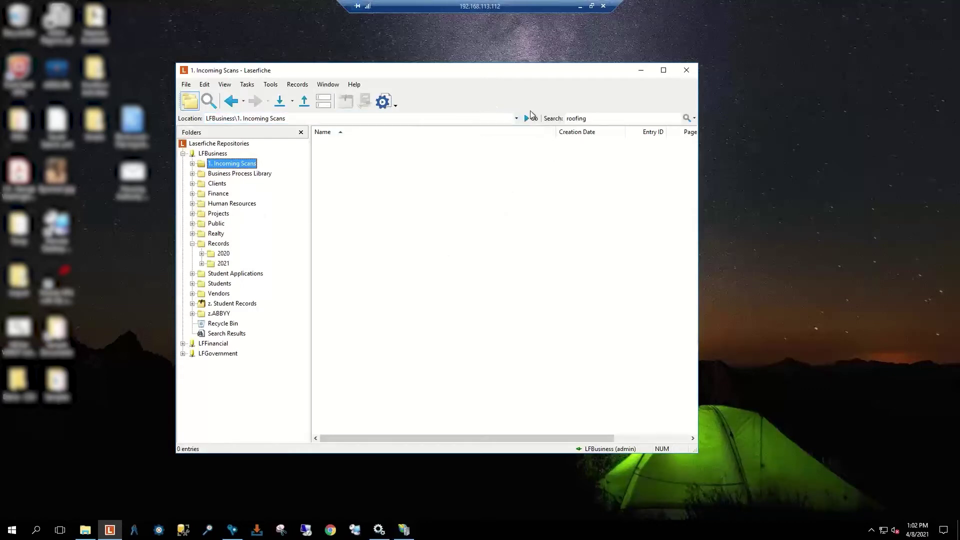
# Step: Clear the old 'roofing' search term and show the quick search options
pyautogui.click(618, 119)
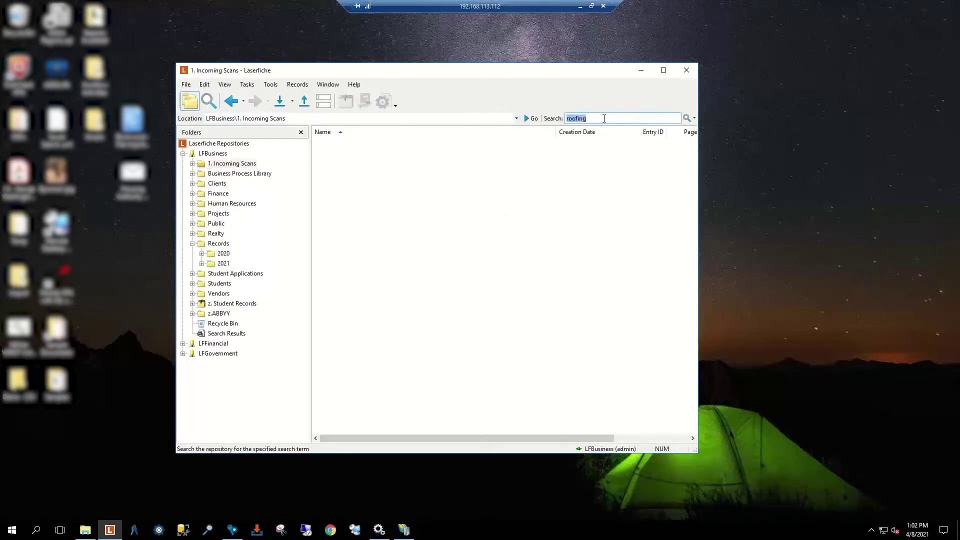
pyautogui.press('BackSpace')
pyautogui.click(694, 118)
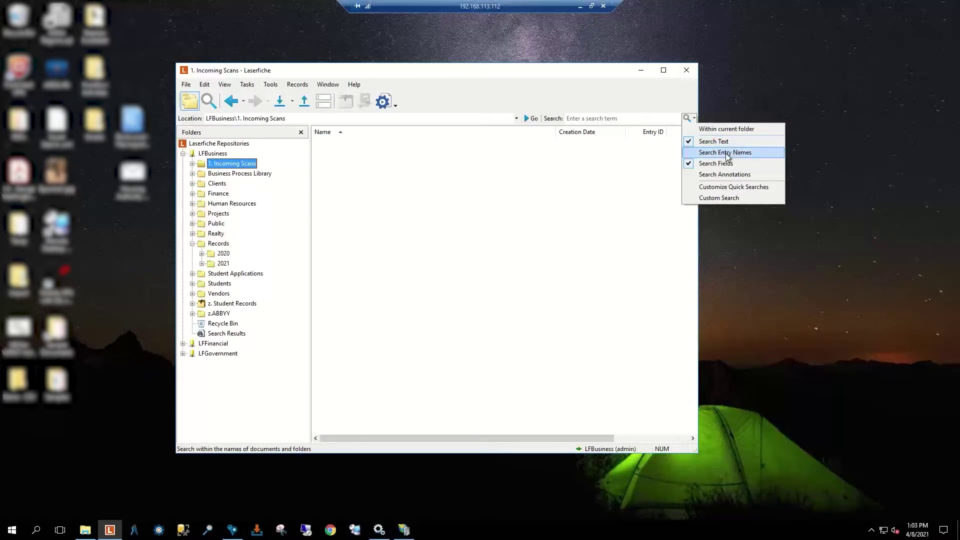
# Step: Enable Search Entry Names, then open Customize Quick Searches
pyautogui.click(703, 153)
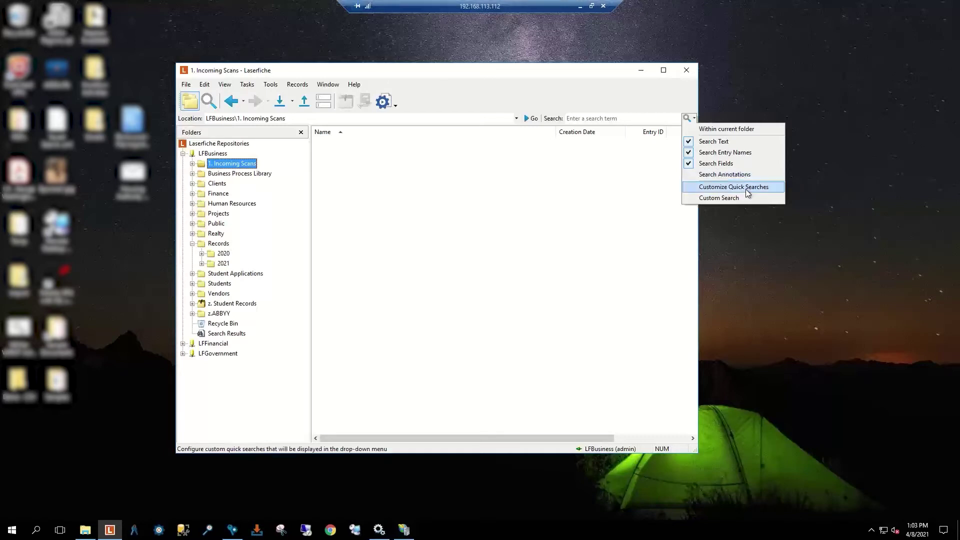
pyautogui.click(747, 190)
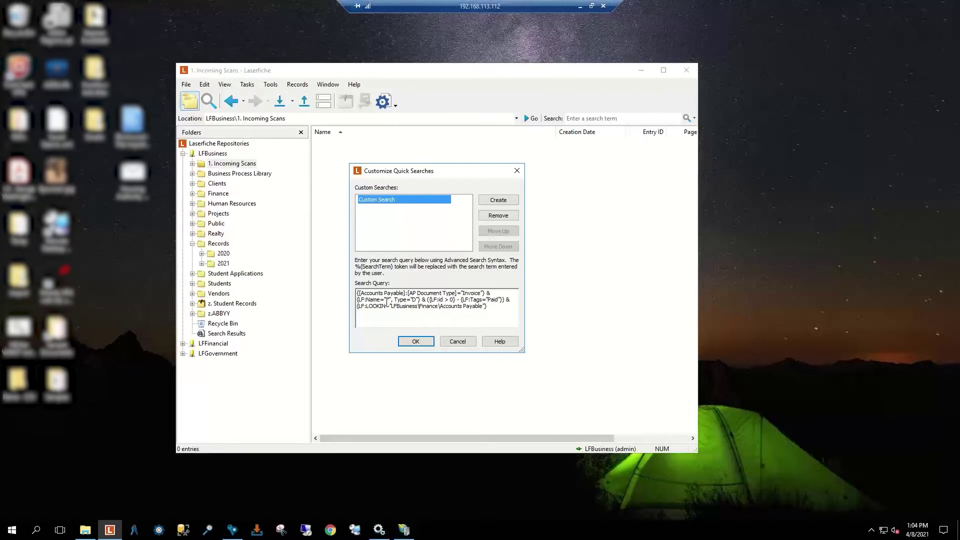
# Step: Cancel the Customize Quick Searches dialog, leaving the custom search unchanged
pyautogui.click(464, 345)
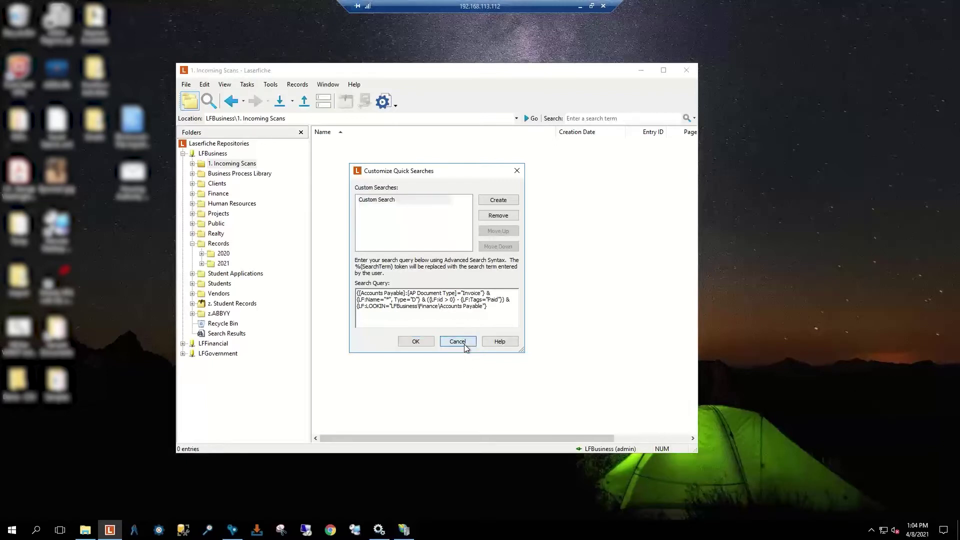
pyautogui.click(694, 119)
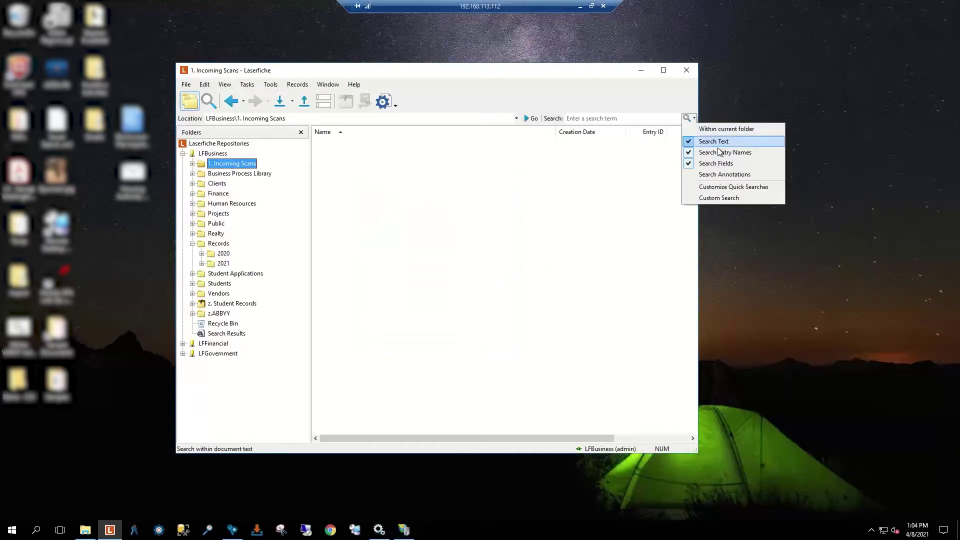
# Step: Uncheck Search Entry Names in the quick search options and focus the empty search box
pyautogui.click(590, 120)
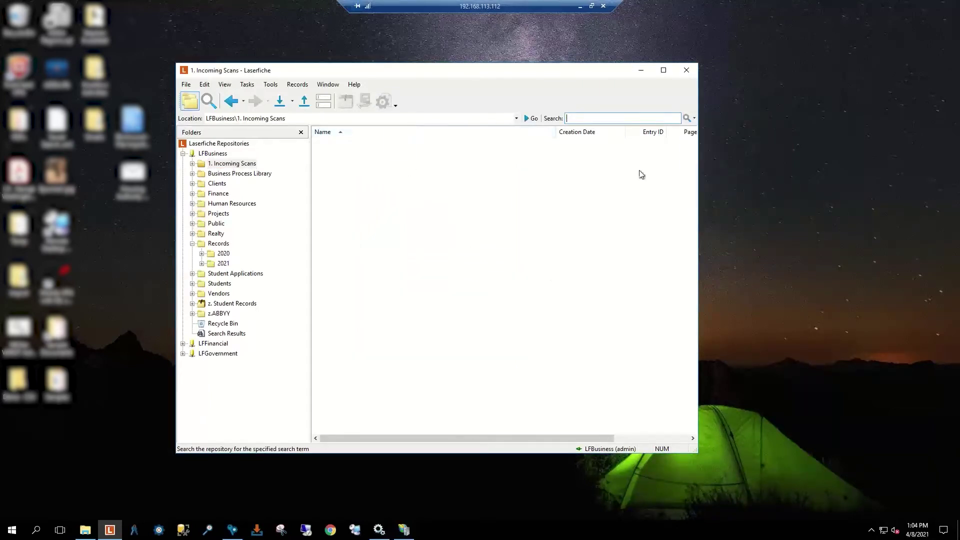
pyautogui.click(695, 118)
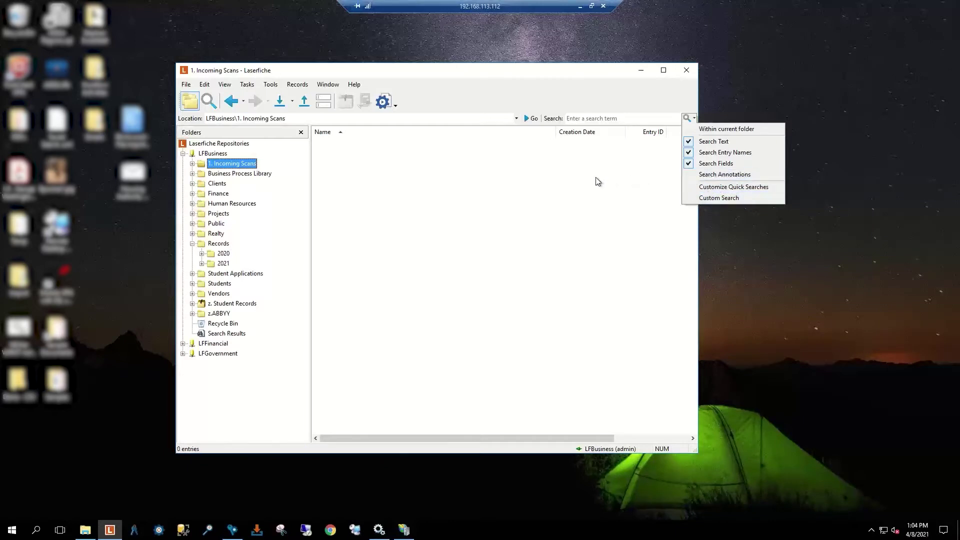
pyautogui.click(593, 121)
pyautogui.click(695, 120)
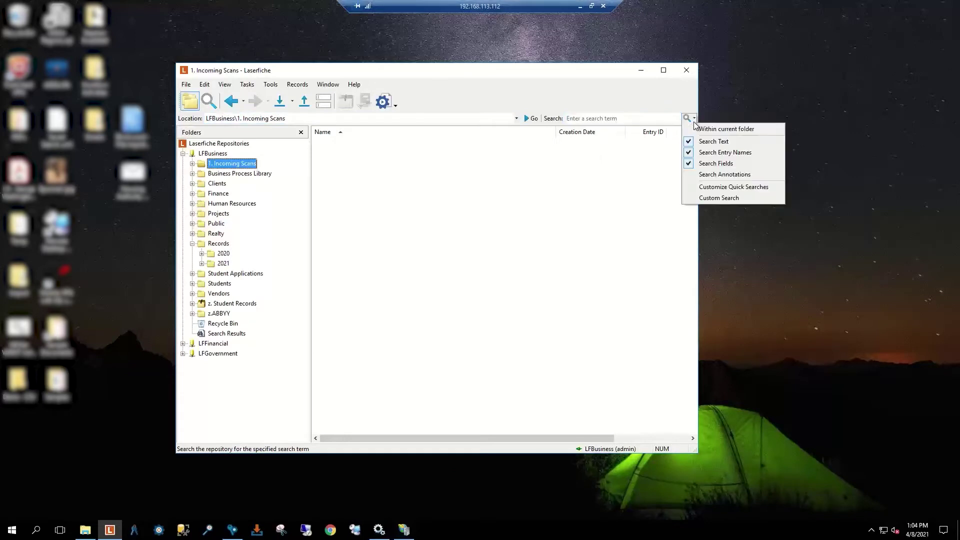
pyautogui.click(692, 154)
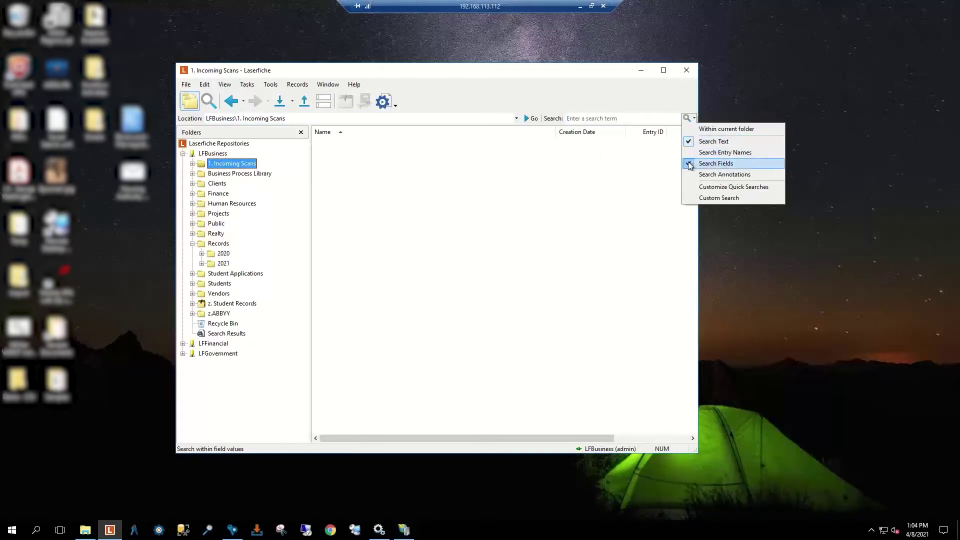
pyautogui.click(621, 117)
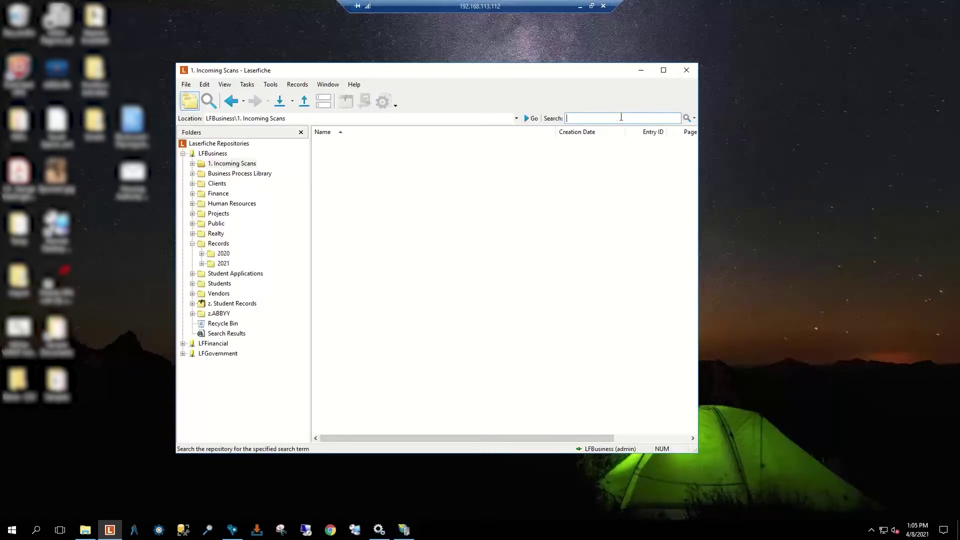
# Step: Search for 'Roof' (72 entries, 1232 hits) and enlarge the results list above Context Hits
pyautogui.write('Roof')
pyautogui.press('Return')
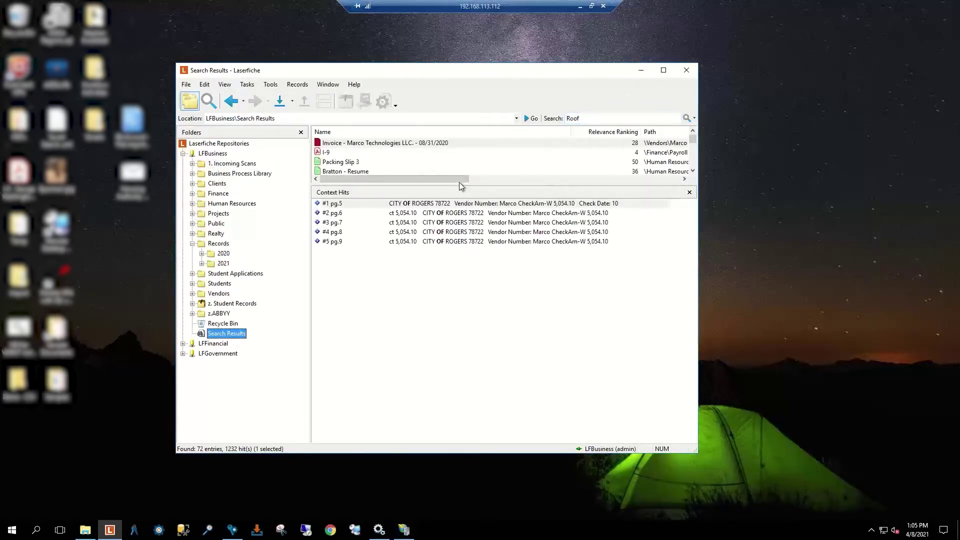
pyautogui.moveTo(458, 185); pyautogui.dragTo(452, 262)
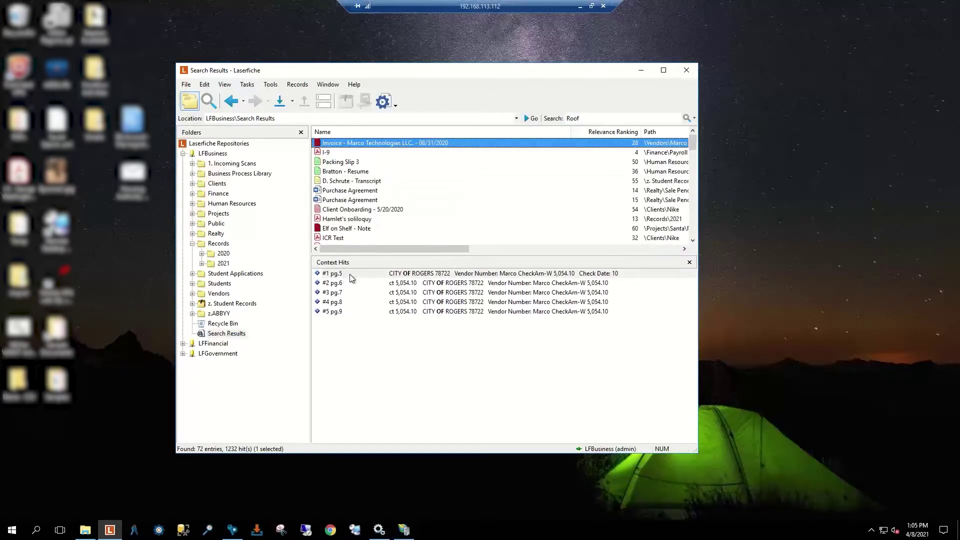
pyautogui.moveTo(386, 256); pyautogui.dragTo(384, 338)
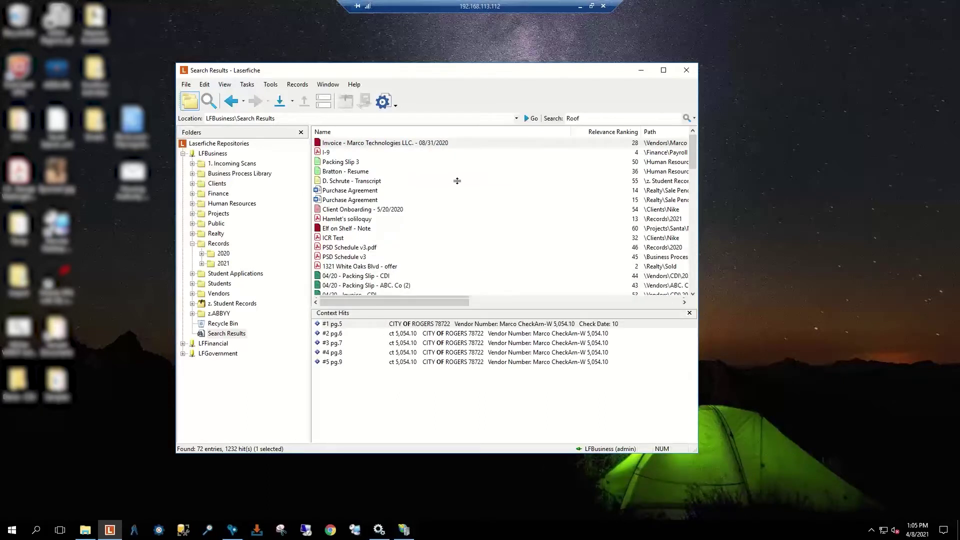
pyautogui.click(397, 360)
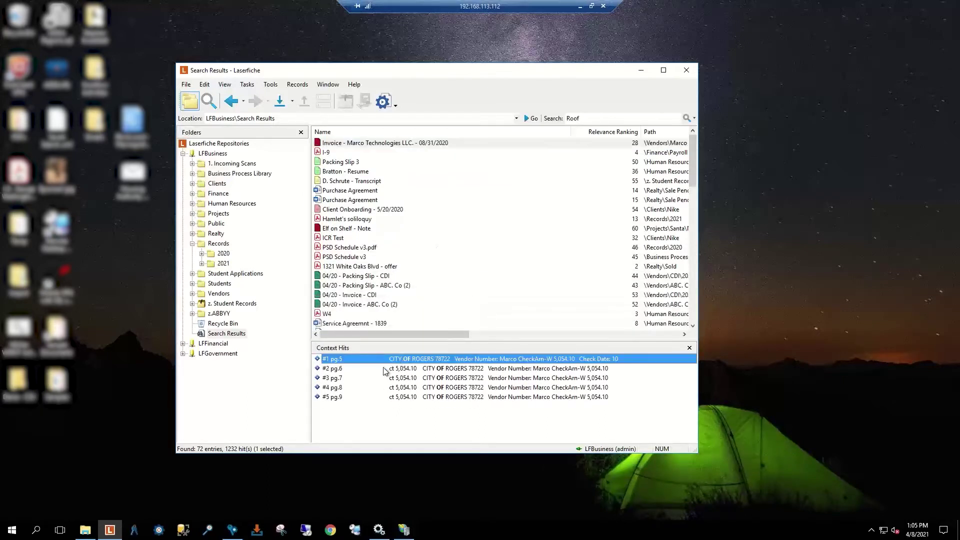
pyautogui.doubleClick(385, 369)
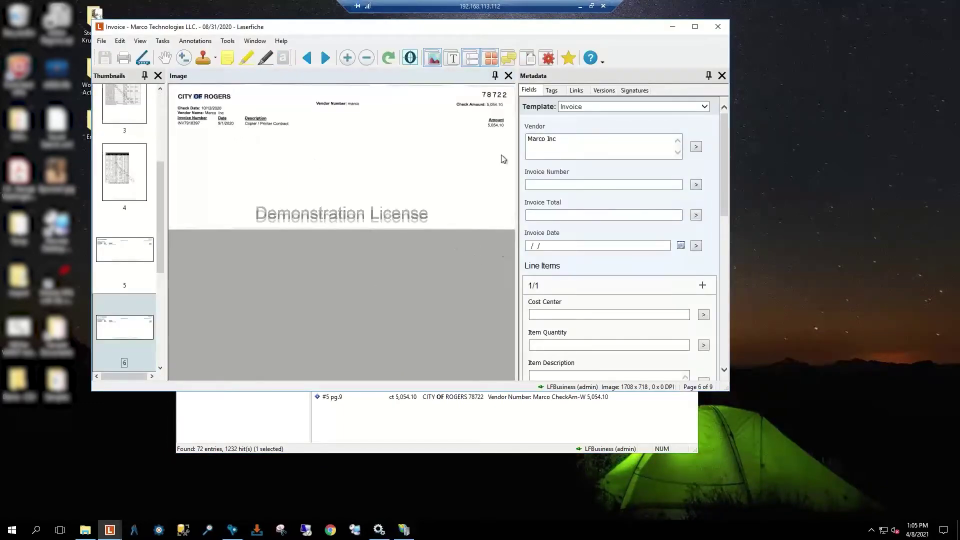
pyautogui.click(452, 58)
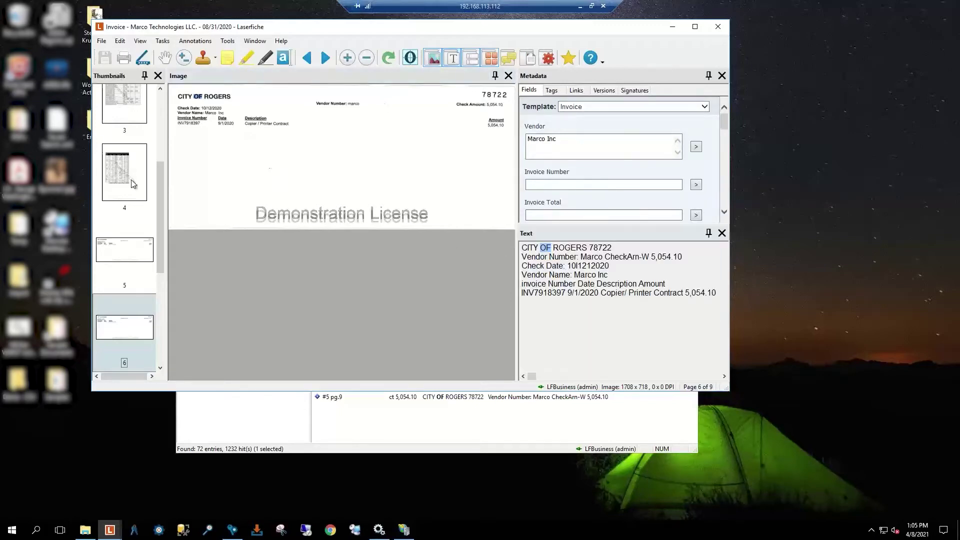
pyautogui.click(125, 175)
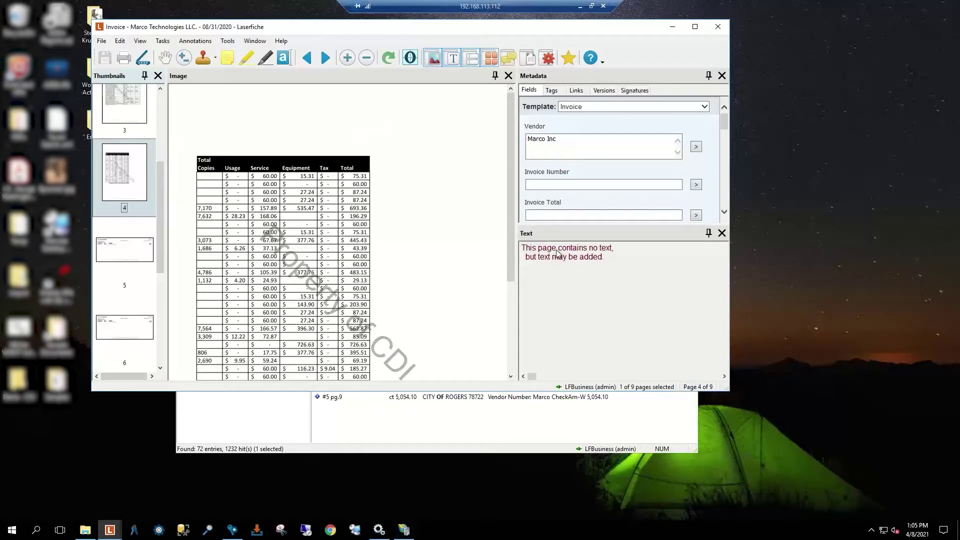
pyautogui.click(124, 106)
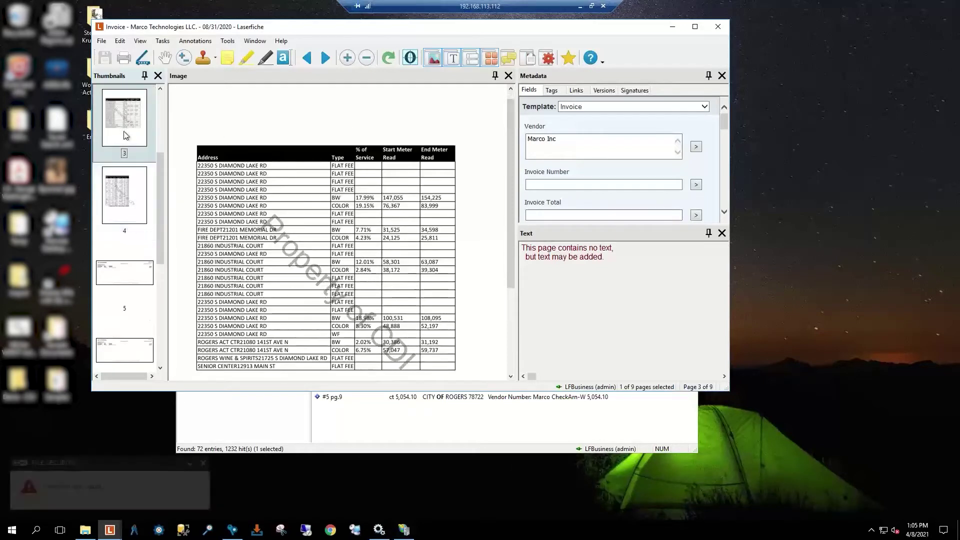
pyautogui.scroll(1, 124, 110)
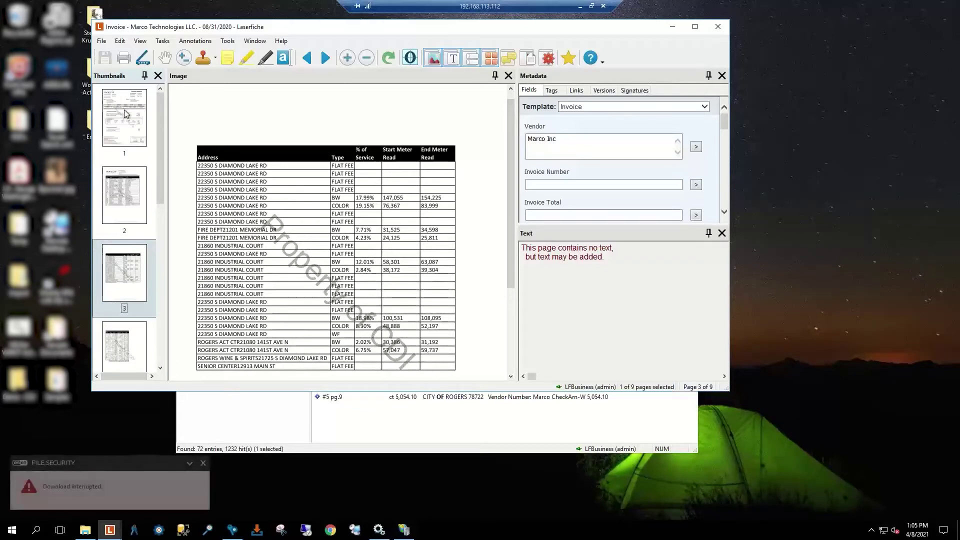
pyautogui.click(124, 110)
pyautogui.click(133, 187)
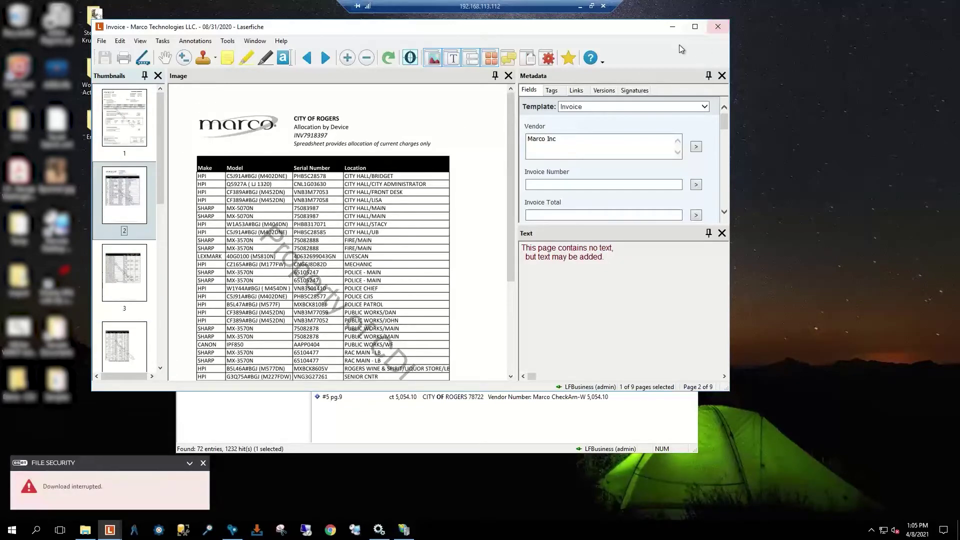
pyautogui.click(718, 27)
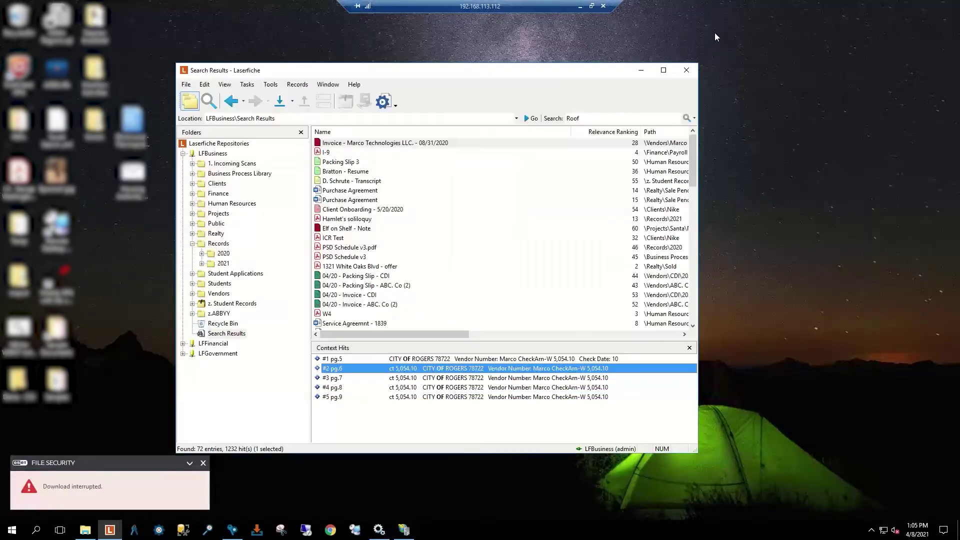
pyautogui.doubleClick(511, 368)
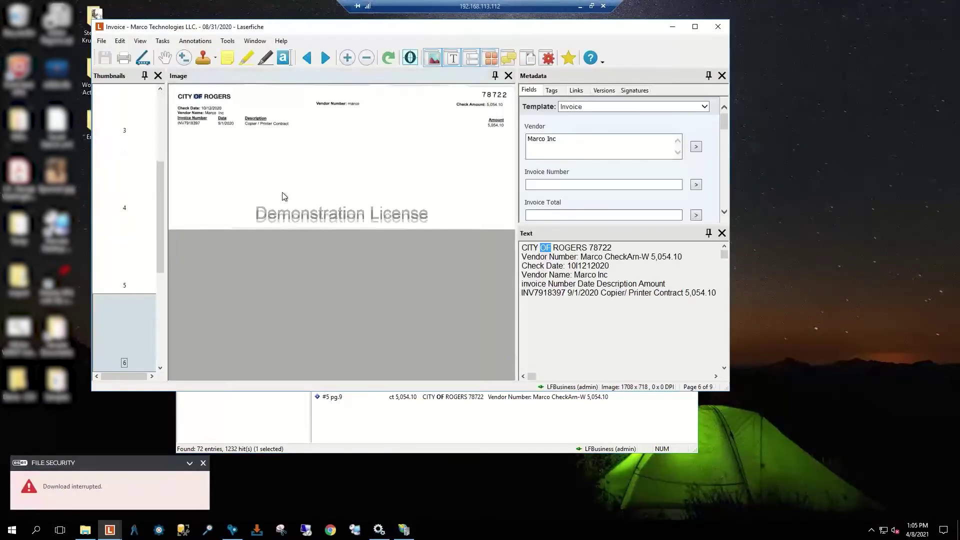
pyautogui.doubleClick(545, 249)
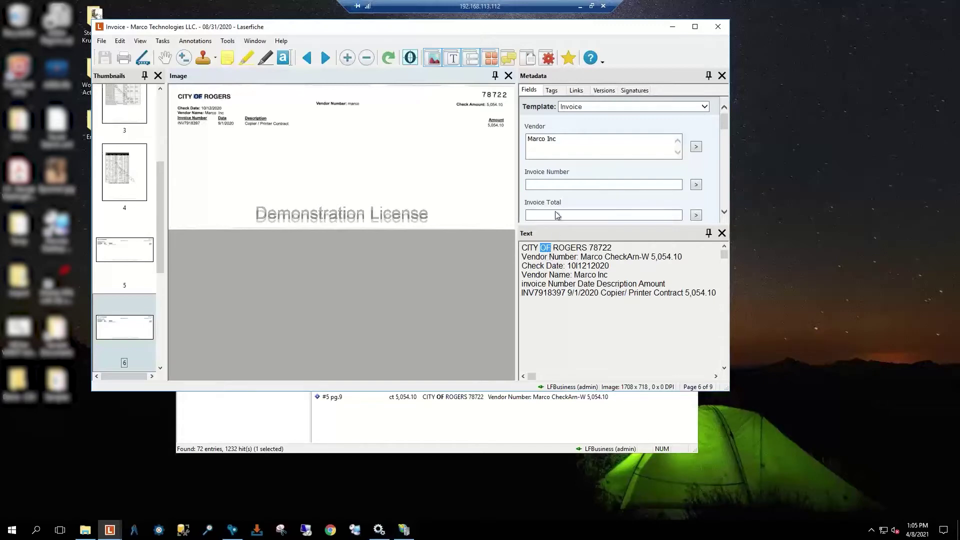
pyautogui.click(719, 28)
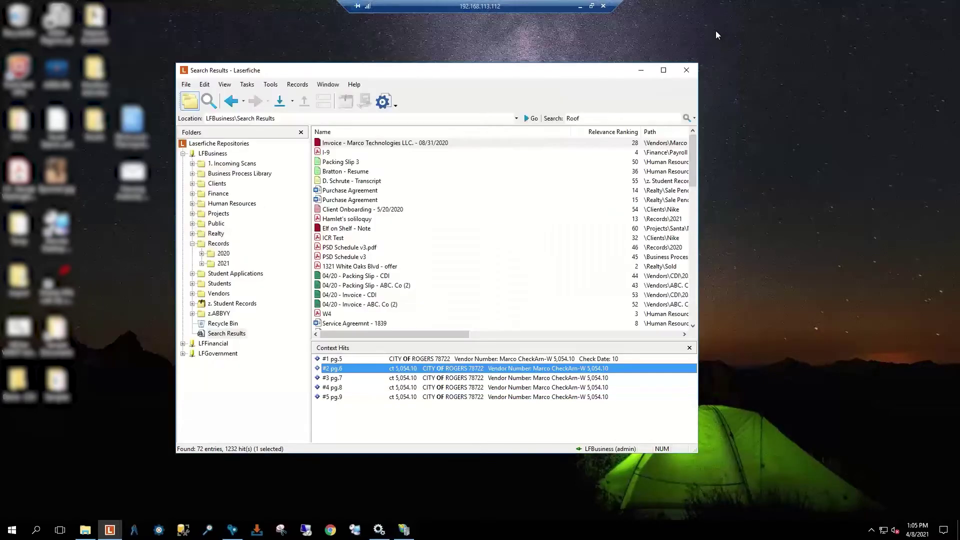
# Step: In Tools > Options, Search General, make fuzzy search use Percentage of word at 10
pyautogui.click(269, 88)
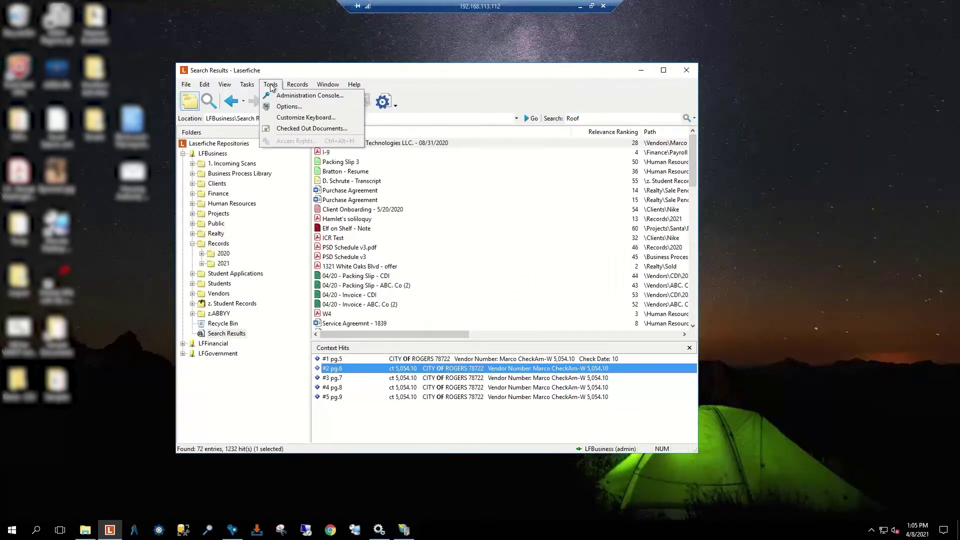
pyautogui.click(288, 106)
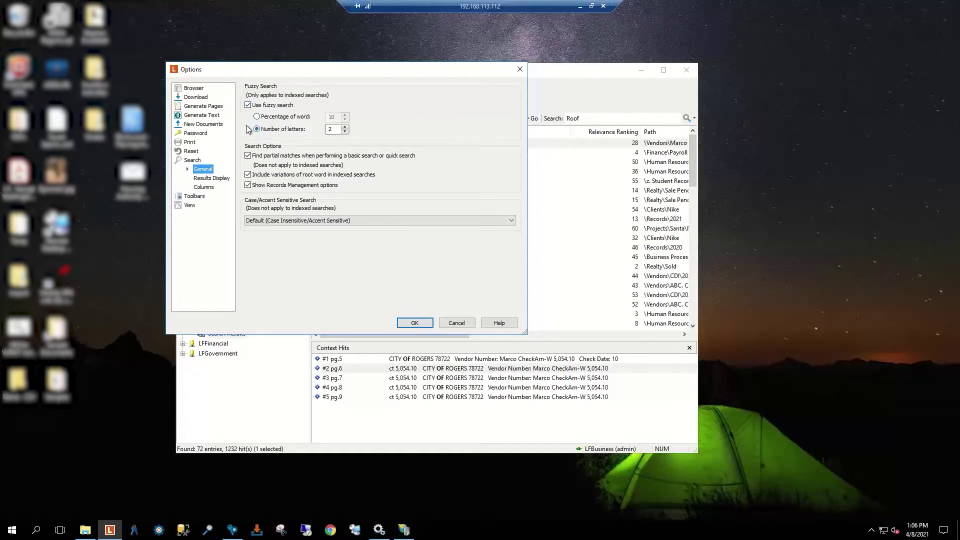
pyautogui.click(258, 116)
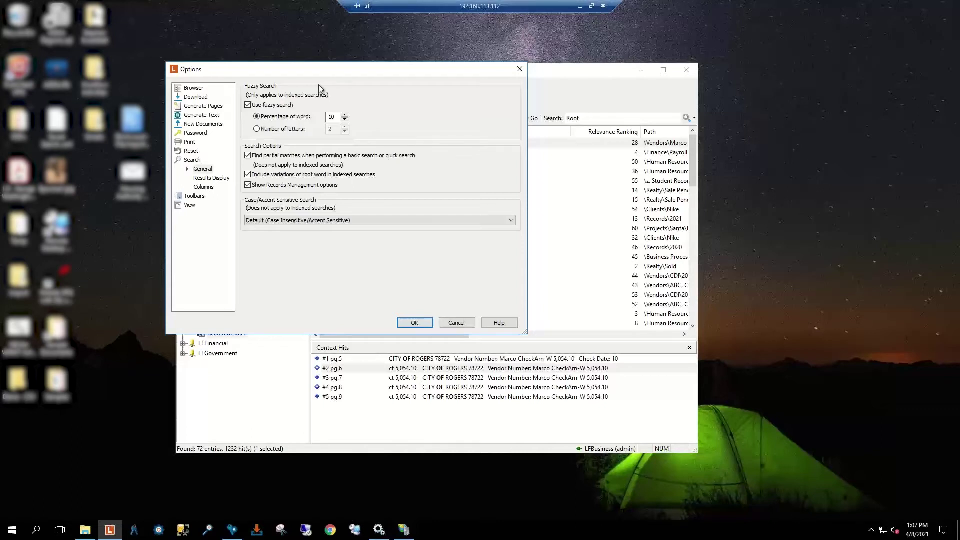
# Step: Try a fuzzy value of 15 and number-of-letters mode, then cancel Options unsaved
pyautogui.click(345, 115)
pyautogui.click(339, 118)
pyautogui.press('BackSpace')
pyautogui.press('BackSpace')
pyautogui.write('15')
pyautogui.click(257, 129)
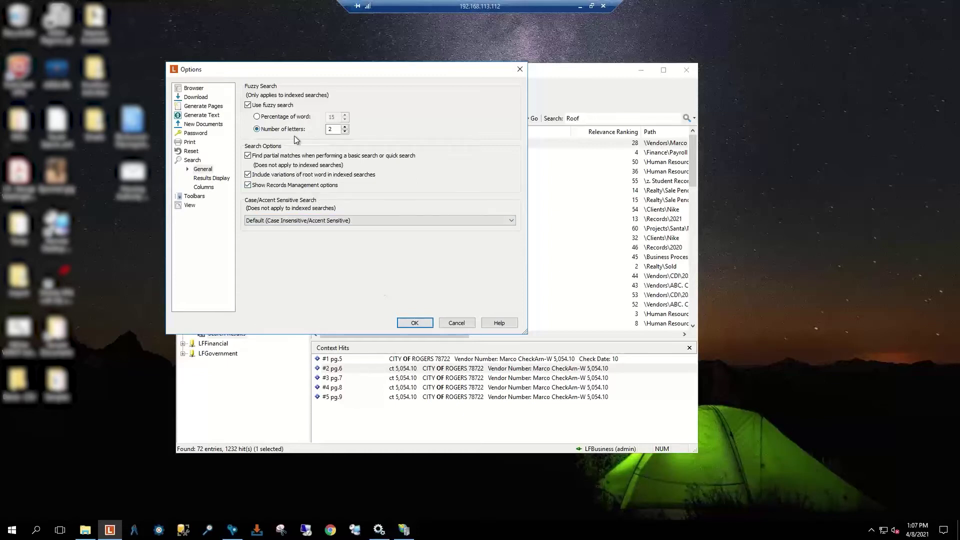
pyautogui.click(258, 117)
pyautogui.click(203, 169)
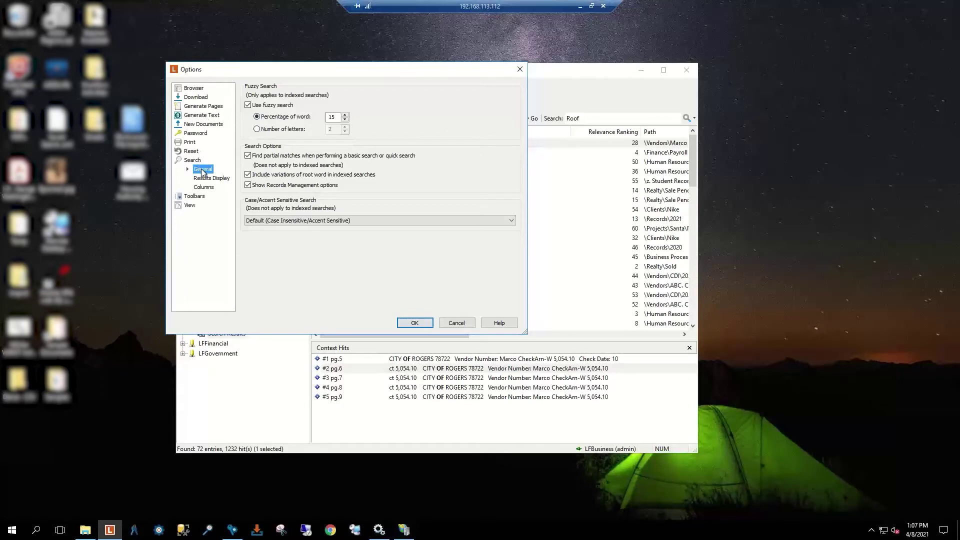
pyautogui.click(456, 322)
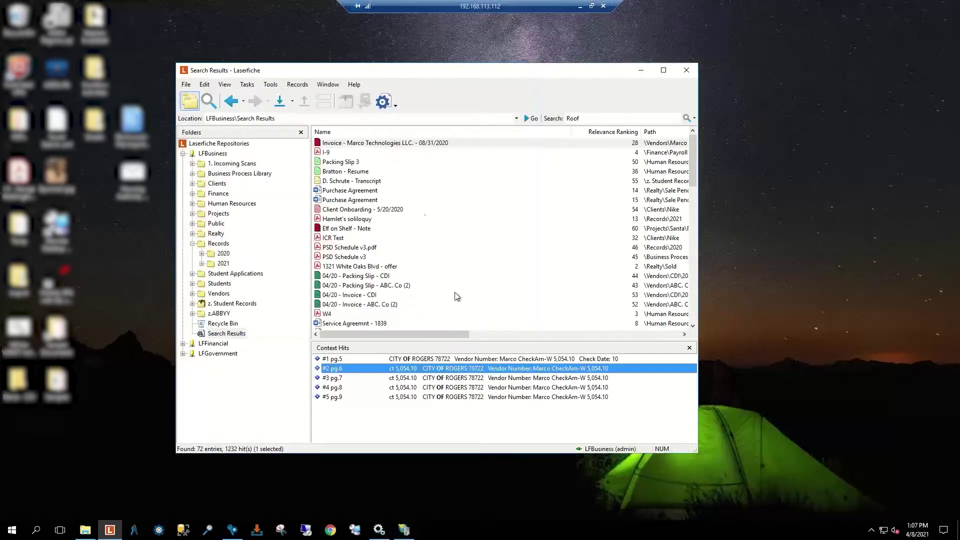
# Step: Reopen Options, keep the default case/accent setting, and set fuzzy matching to 15 percent of word
pyautogui.click(275, 87)
pyautogui.click(287, 107)
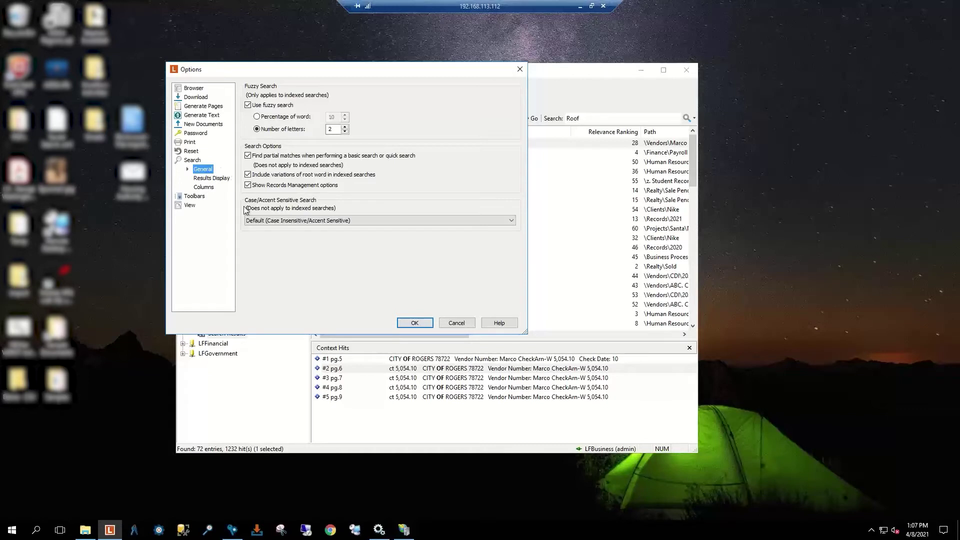
pyautogui.click(309, 223)
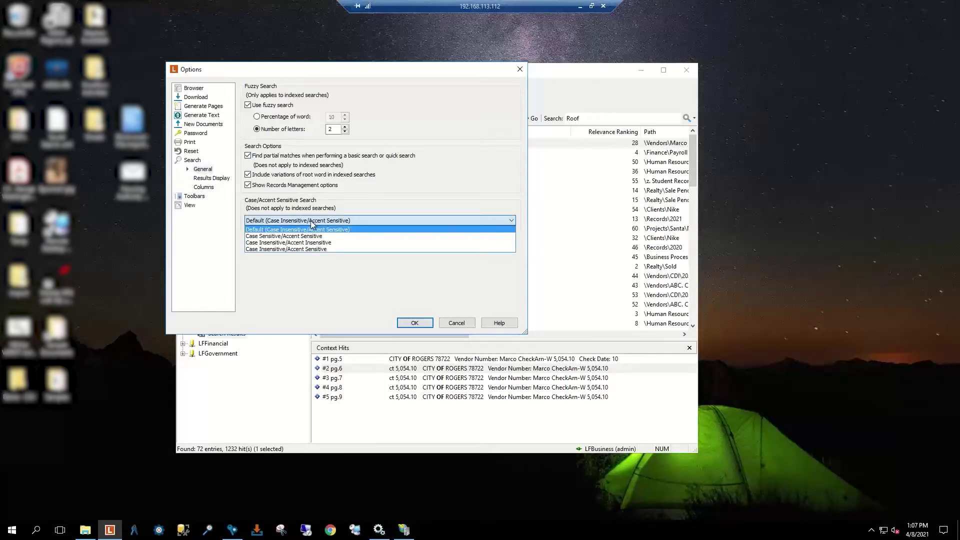
pyautogui.click(314, 224)
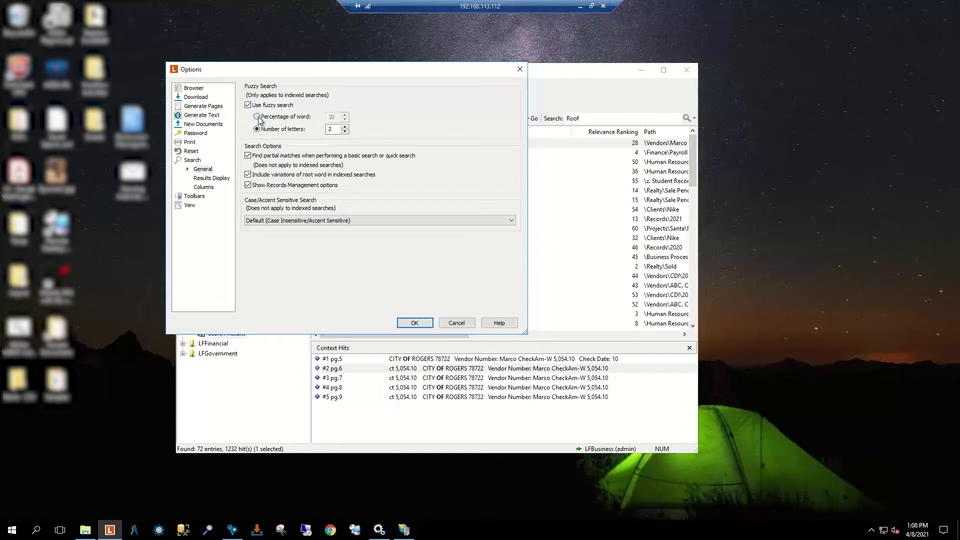
pyautogui.click(257, 117)
pyautogui.press('Tab')
pyautogui.write('15')
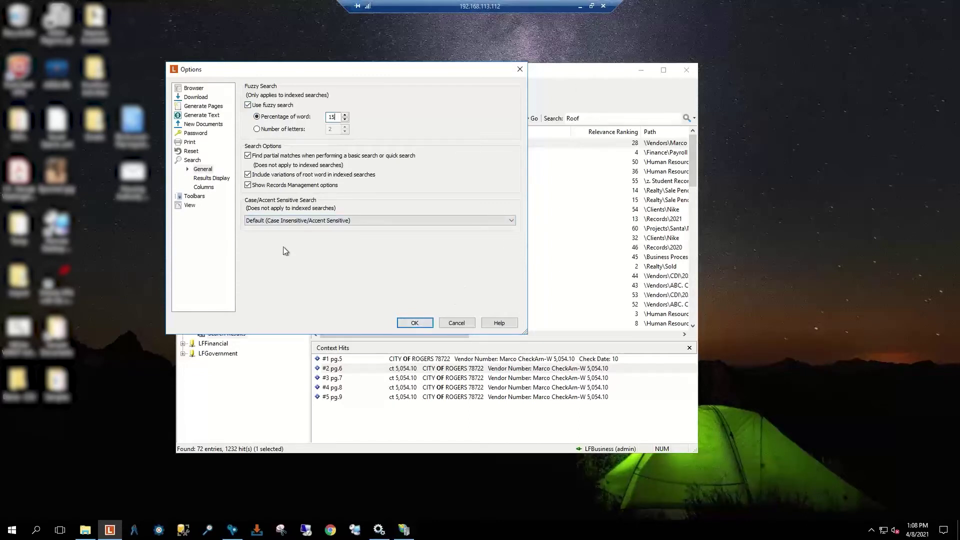
pyautogui.click(213, 178)
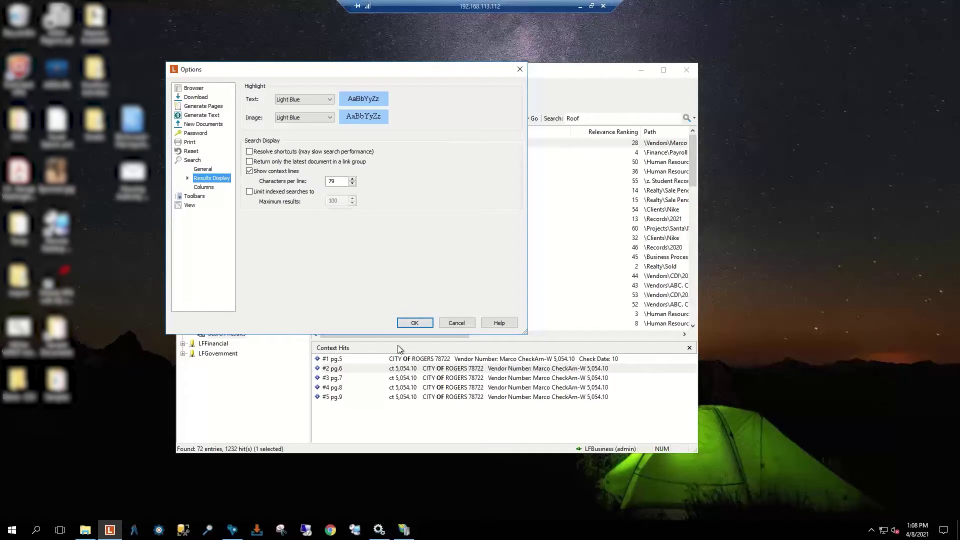
# Step: Set both text and image hit highlights to Green and turn on Resolve shortcuts
pyautogui.click(330, 99)
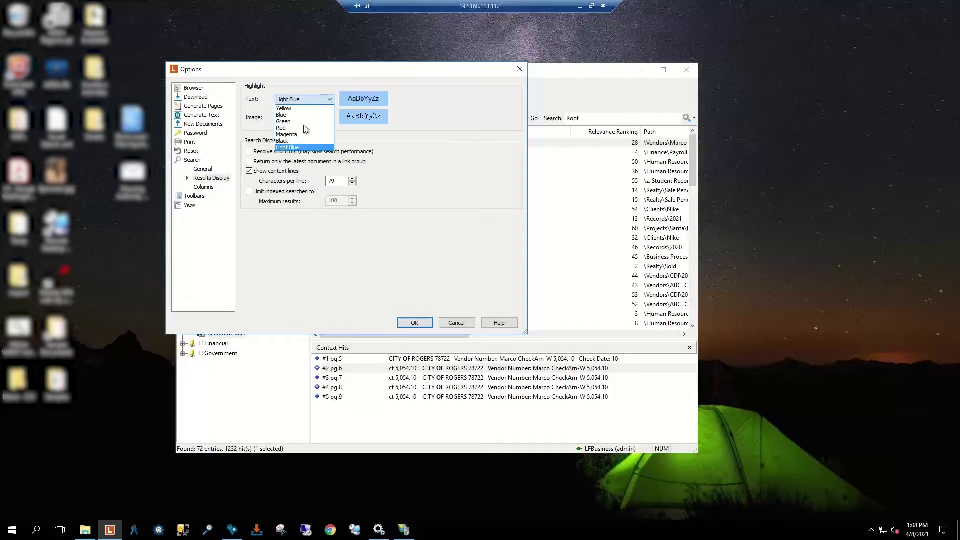
pyautogui.click(301, 122)
pyautogui.click(322, 117)
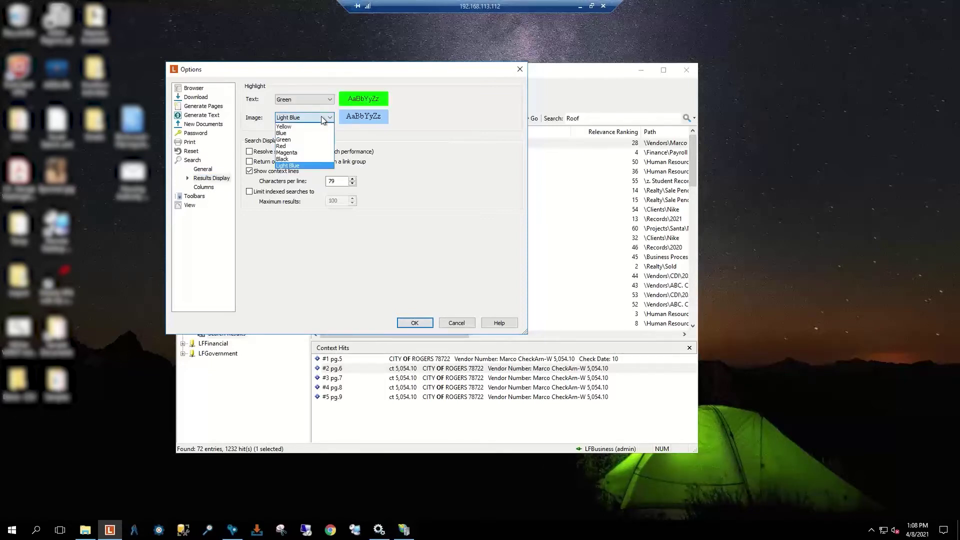
pyautogui.click(305, 133)
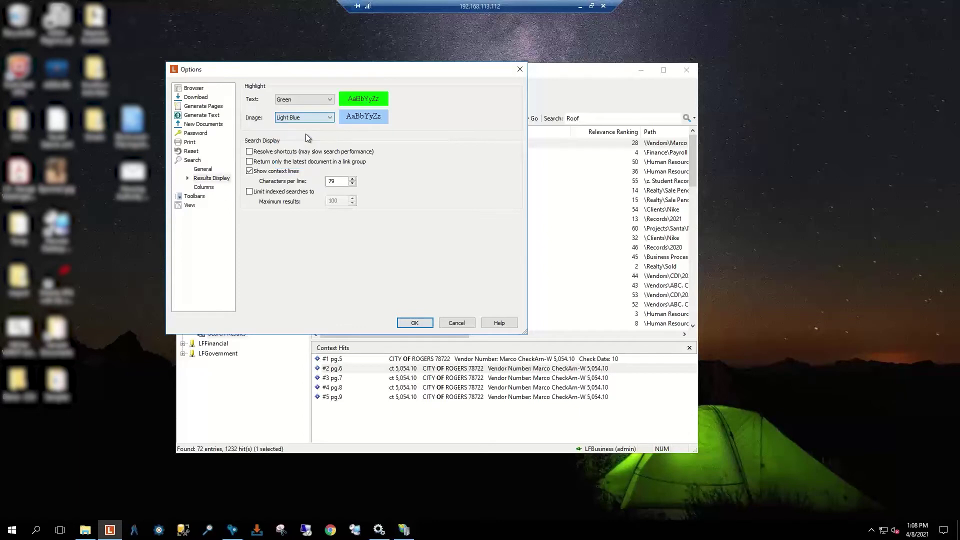
pyautogui.click(328, 118)
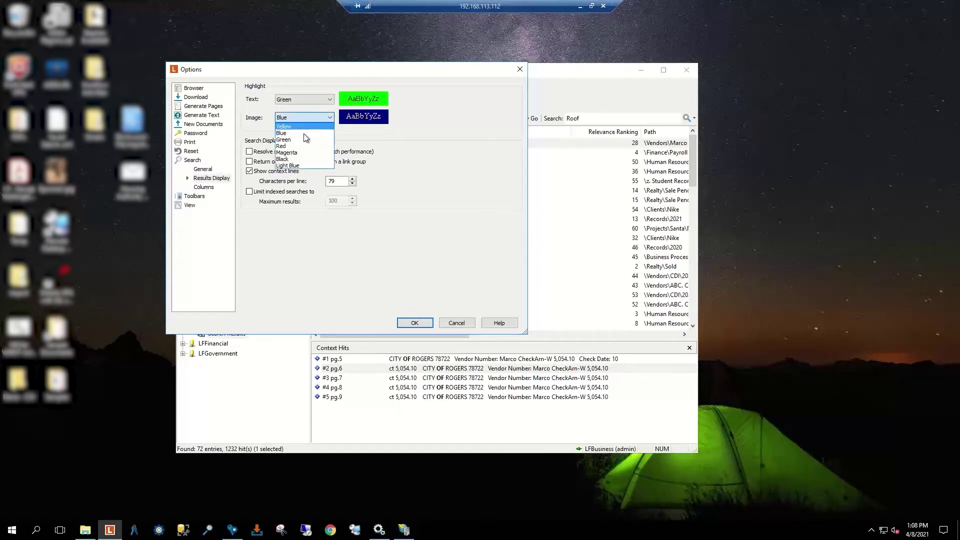
pyautogui.click(301, 139)
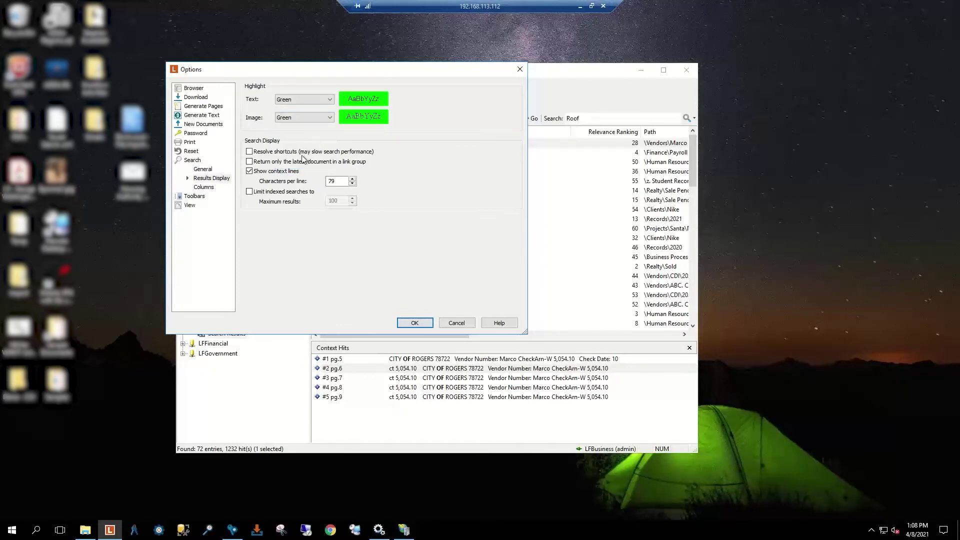
pyautogui.click(249, 151)
# Step: Discard the highlight changes and rerun the 'Roof' search
pyautogui.click(457, 323)
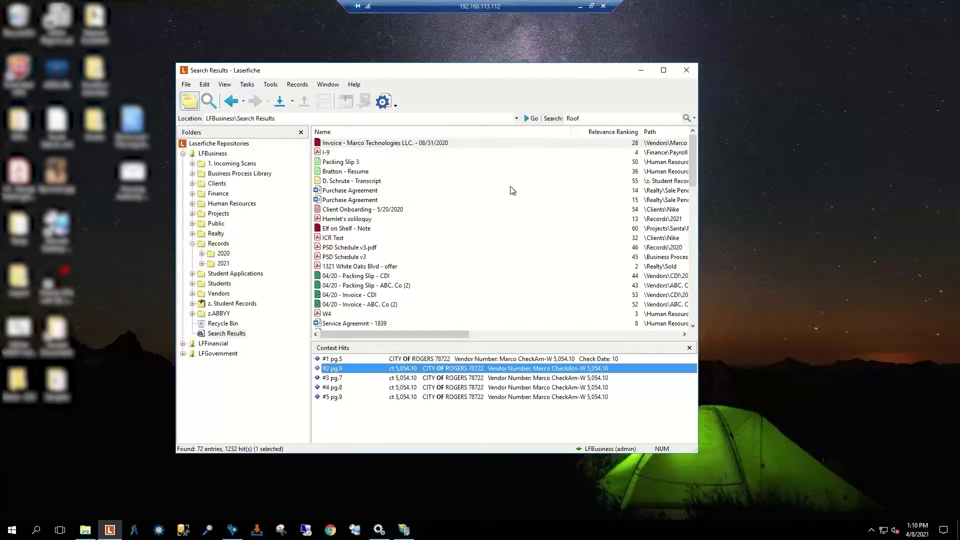
pyautogui.click(593, 118)
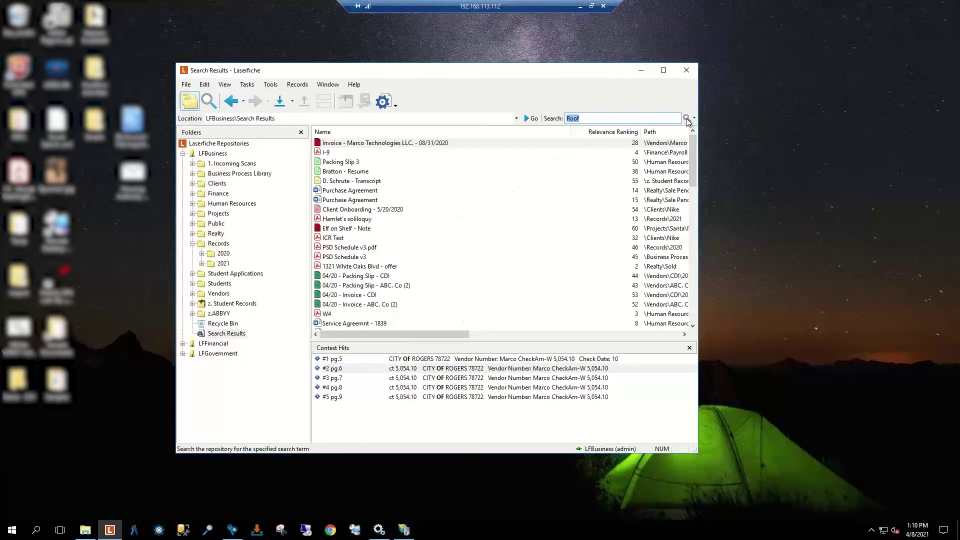
pyautogui.click(688, 119)
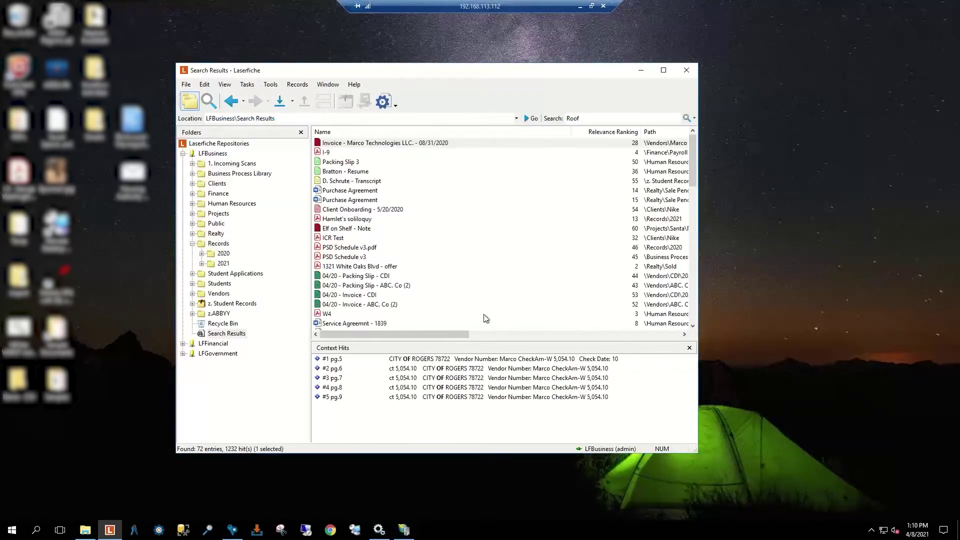
# Step: Save fuzzy matching at 15 percent of word in Search General options
pyautogui.click(296, 83)
pyautogui.moveTo(273, 85)
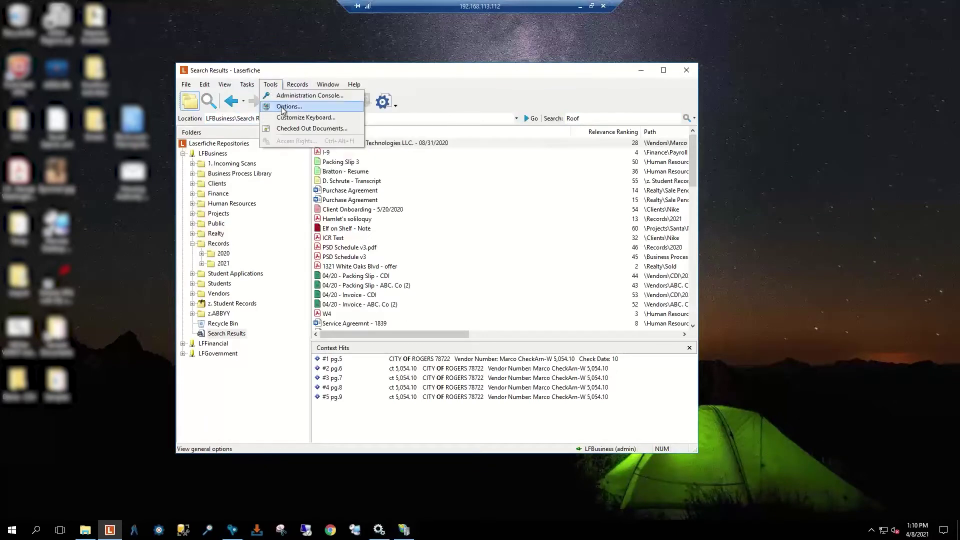
pyautogui.click(284, 107)
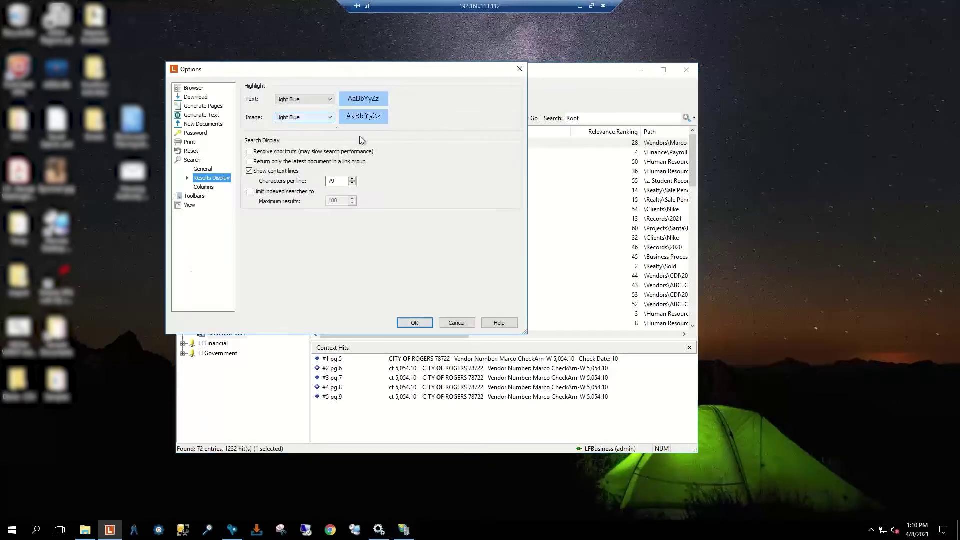
pyautogui.click(199, 170)
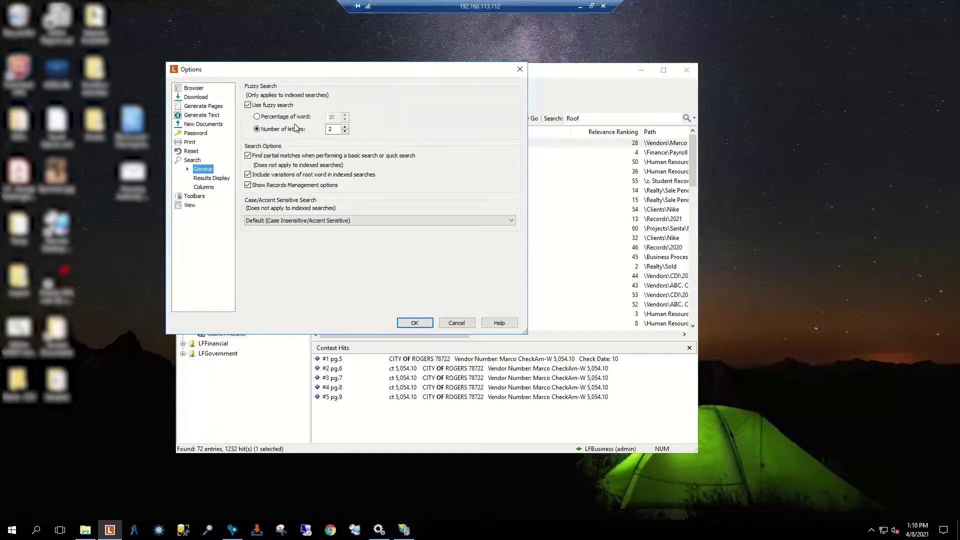
pyautogui.click(258, 118)
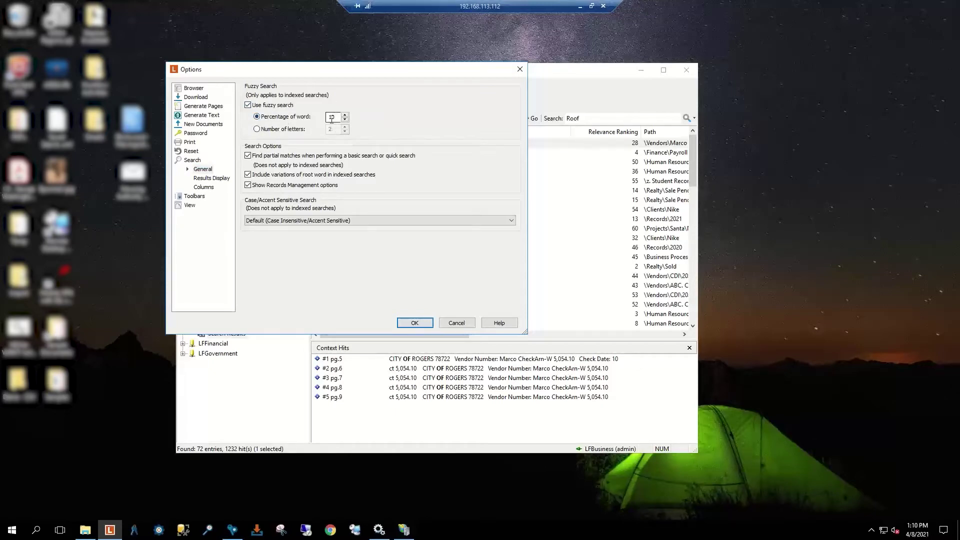
pyautogui.doubleClick(332, 119)
pyautogui.write('15')
pyautogui.click(415, 323)
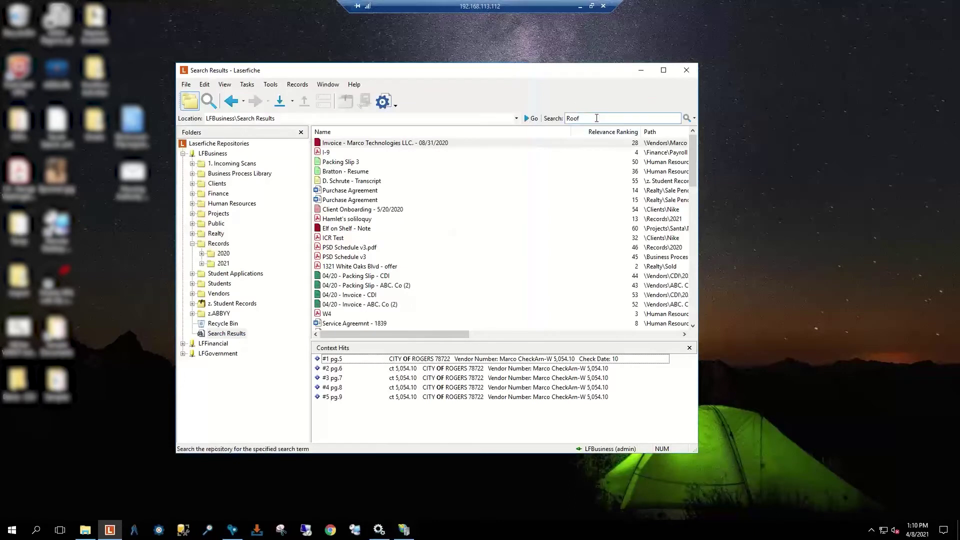
# Step: Rerun the Roof search and select the Horizon Roofing cover sheet and its first context hit
pyautogui.click(649, 117)
pyautogui.click(687, 118)
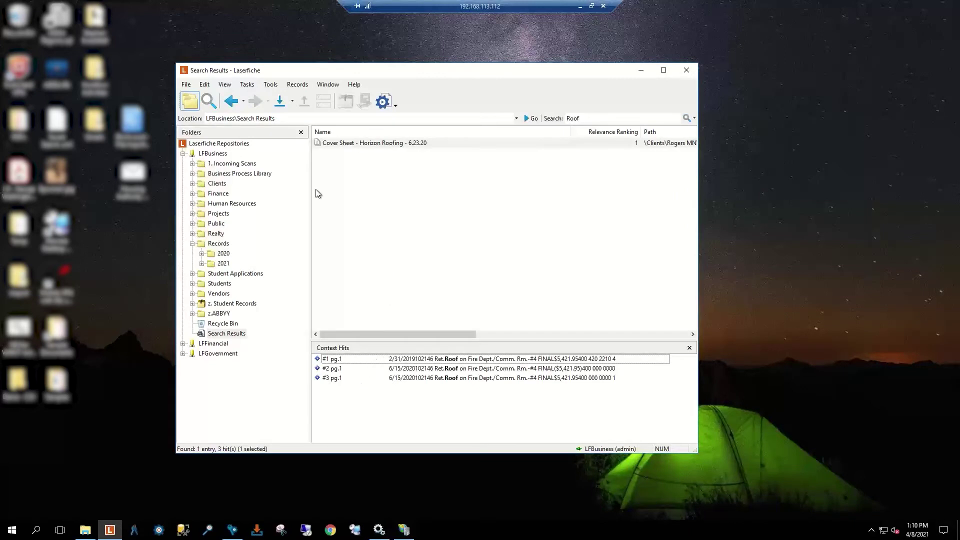
pyautogui.click(373, 145)
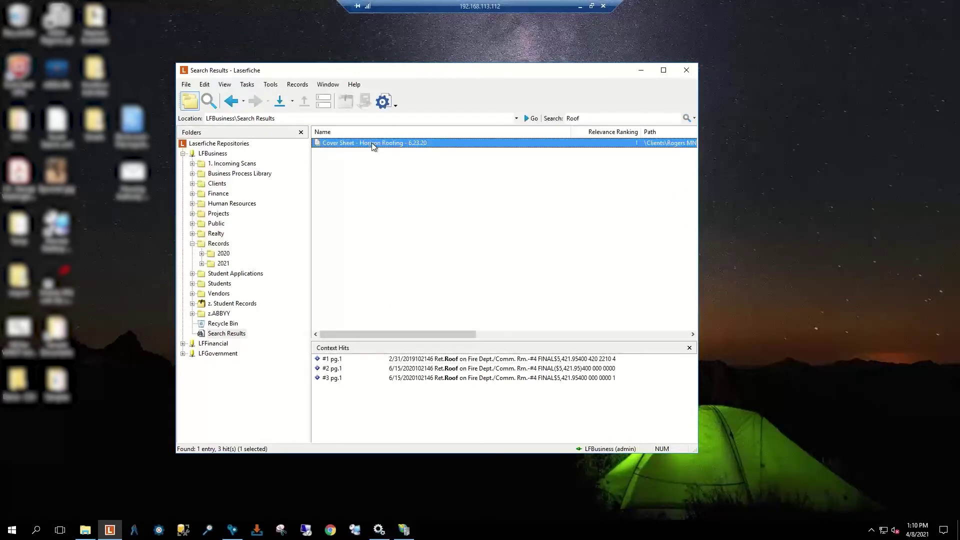
pyautogui.click(380, 361)
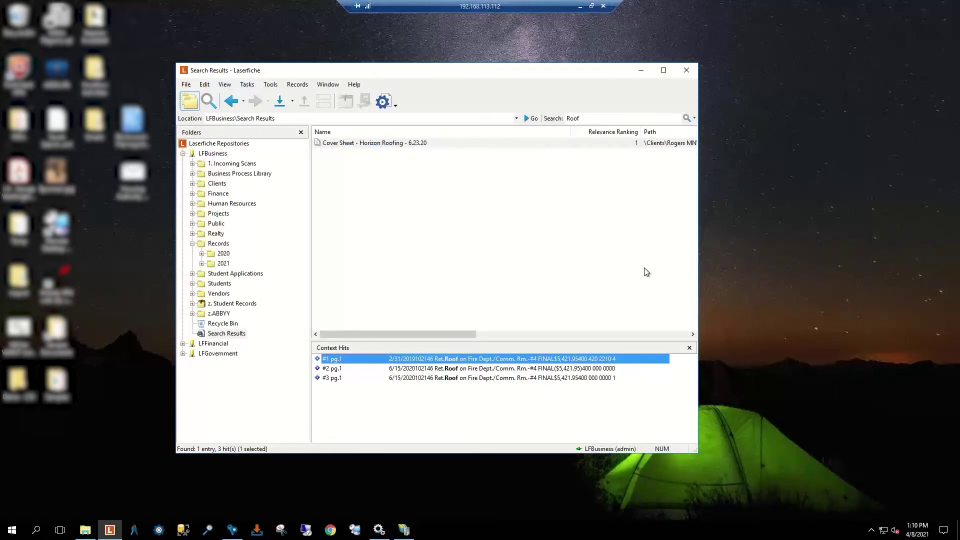
pyautogui.click(694, 119)
pyautogui.click(620, 152)
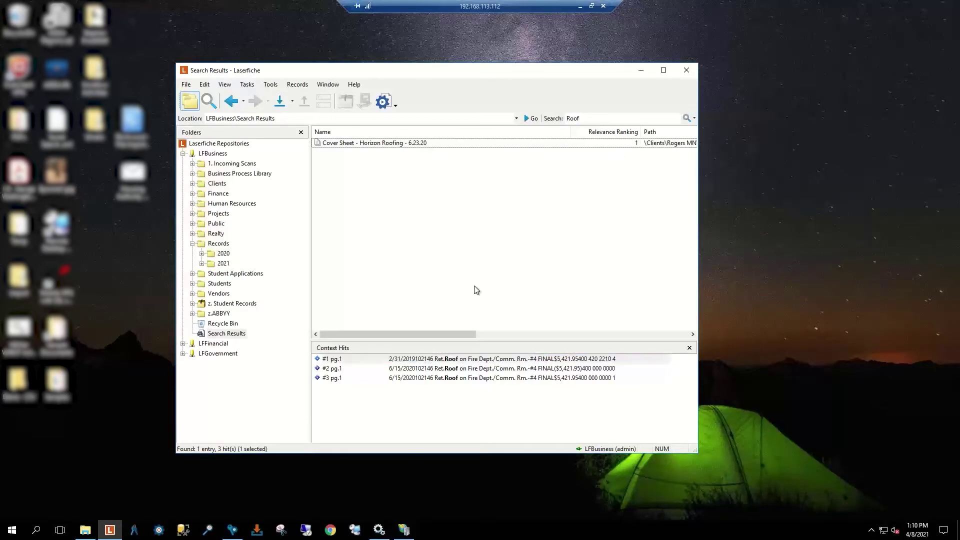
# Step: Open Cover Sheet - Horizon Roofing - 6.23.20 at its first hit, maximised, with text, metadata and image panes enlarged
pyautogui.doubleClick(433, 360)
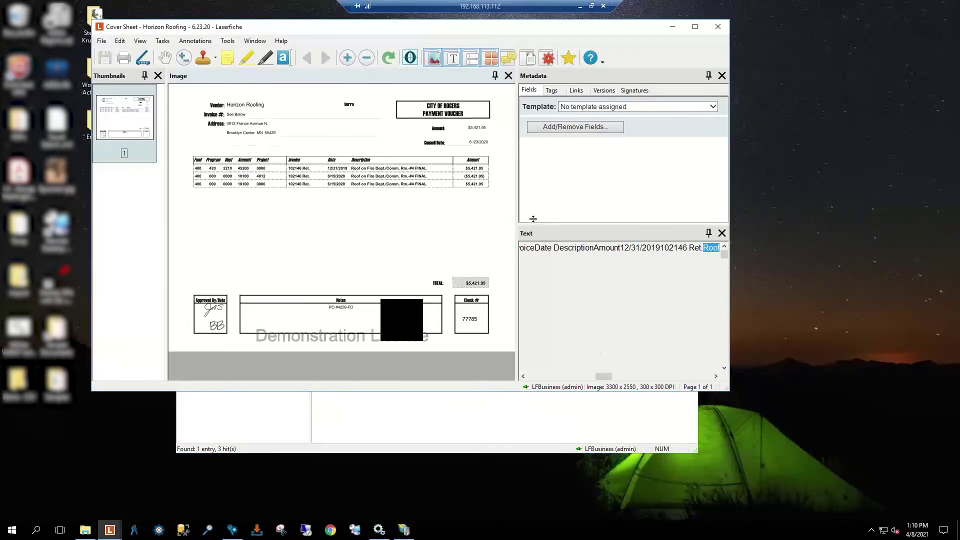
pyautogui.moveTo(534, 221); pyautogui.dragTo(531, 180)
pyautogui.moveTo(517, 248); pyautogui.dragTo(453, 249)
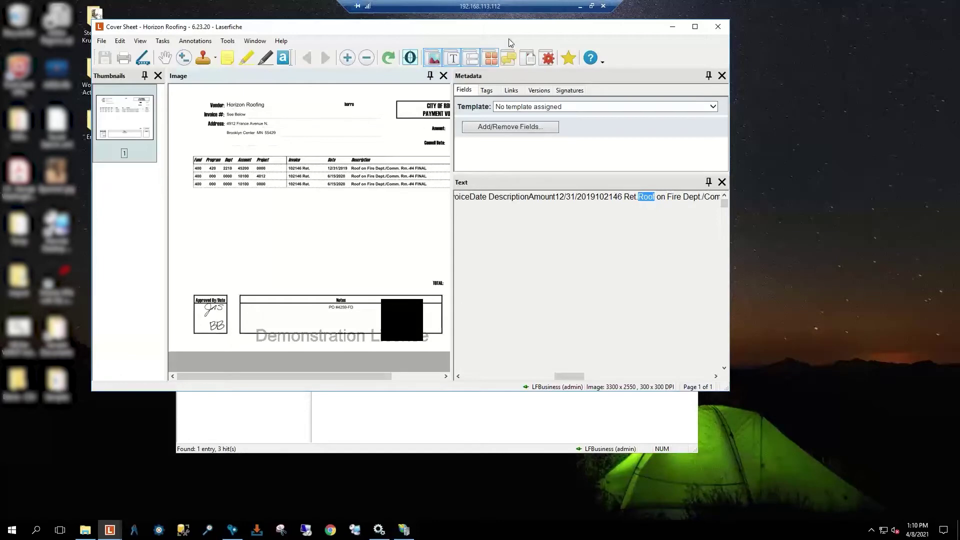
pyautogui.click(696, 27)
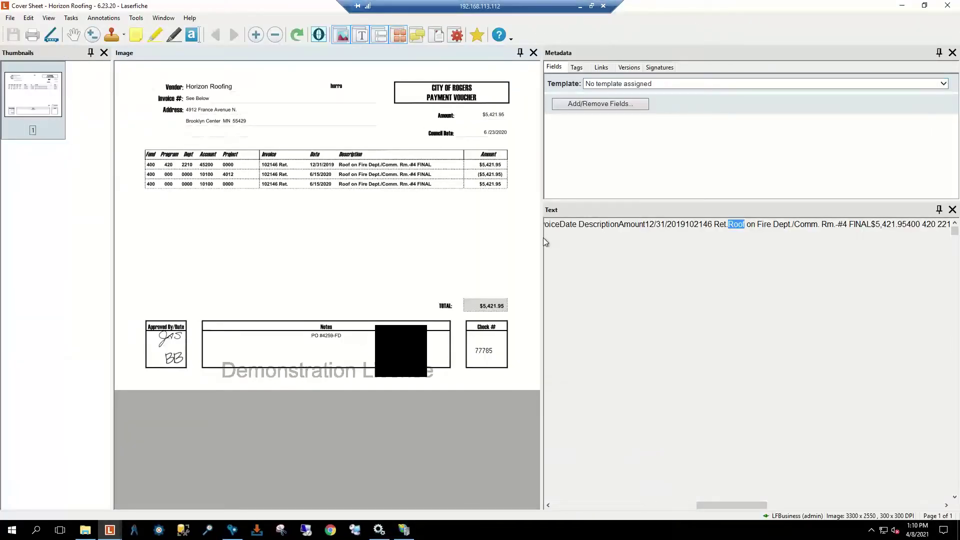
pyautogui.moveTo(545, 242); pyautogui.dragTo(572, 242)
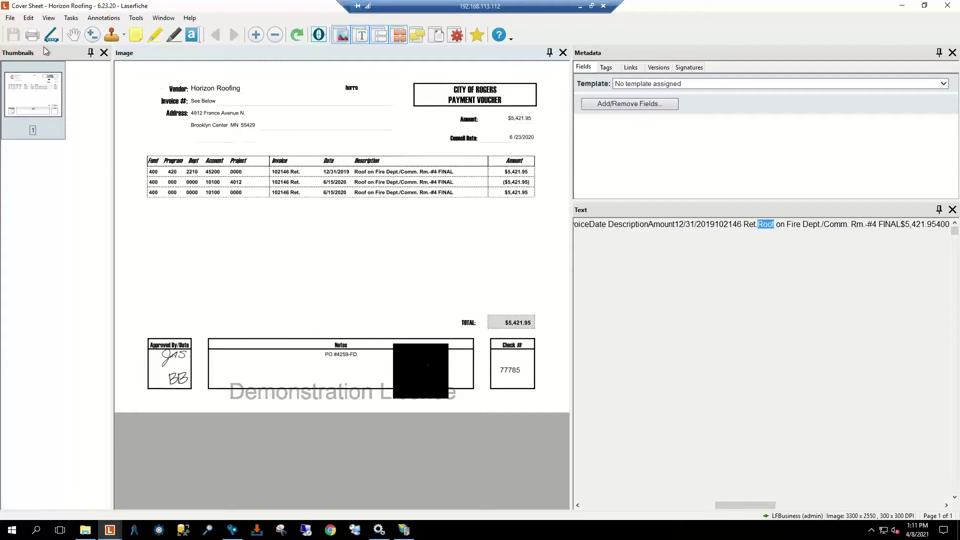
pyautogui.click(360, 35)
pyautogui.click(341, 35)
pyautogui.click(399, 36)
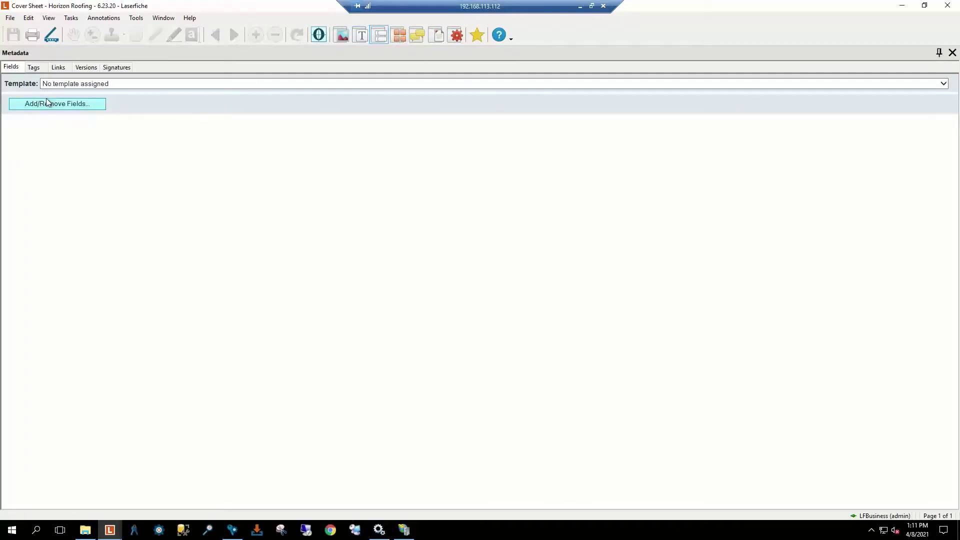
pyautogui.click(385, 40)
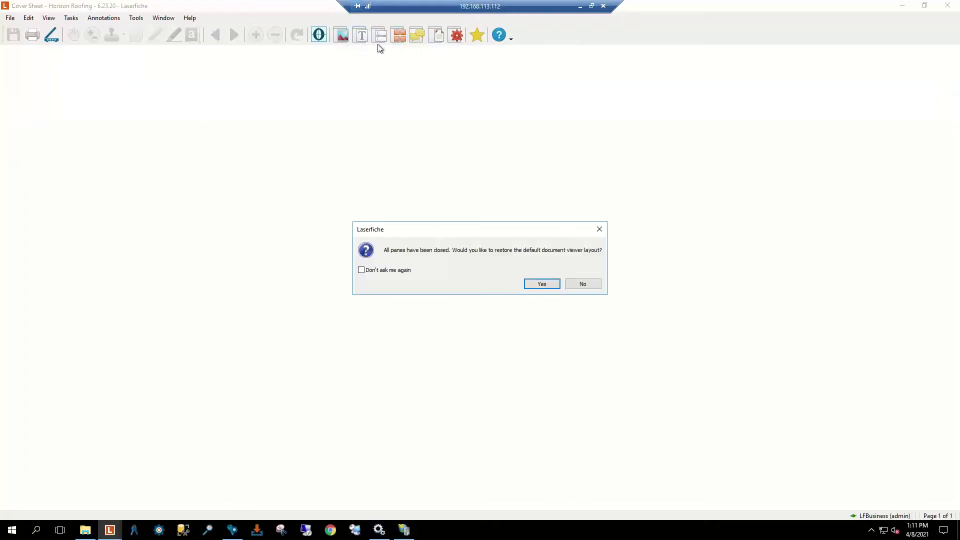
pyautogui.click(580, 286)
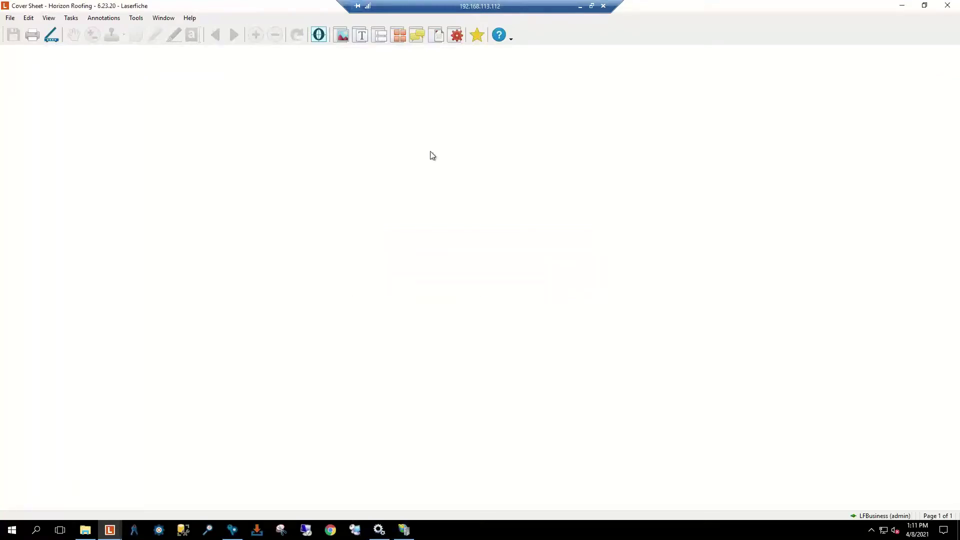
pyautogui.click(382, 39)
pyautogui.click(382, 39)
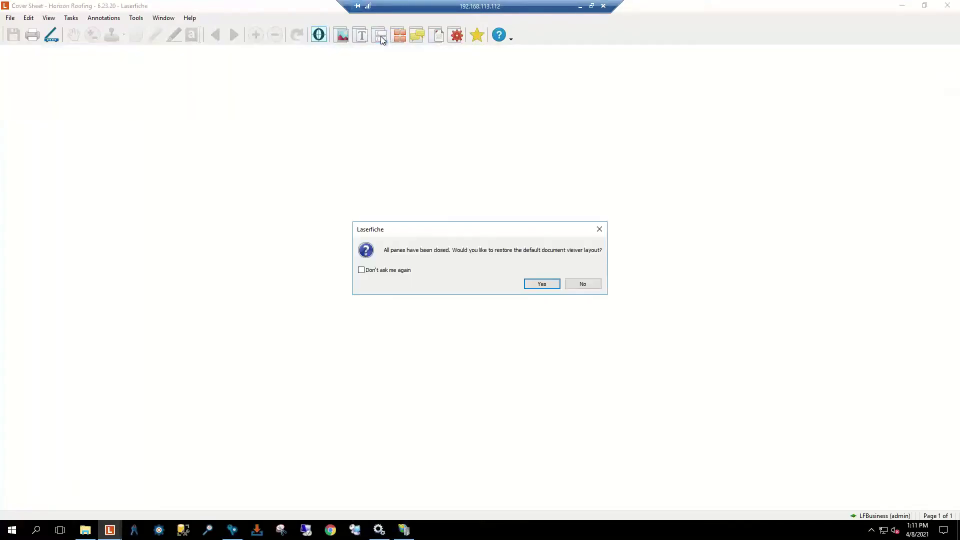
pyautogui.click(577, 285)
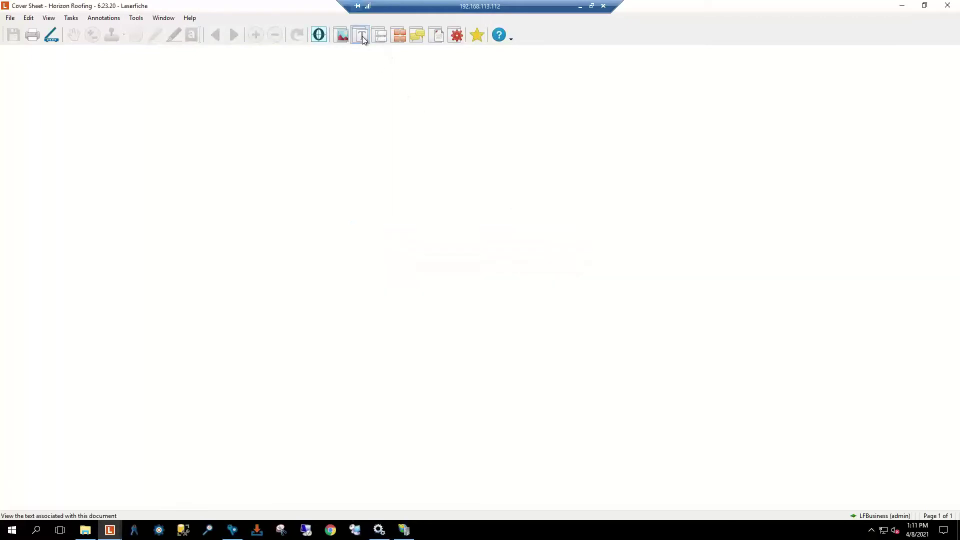
pyautogui.click(362, 38)
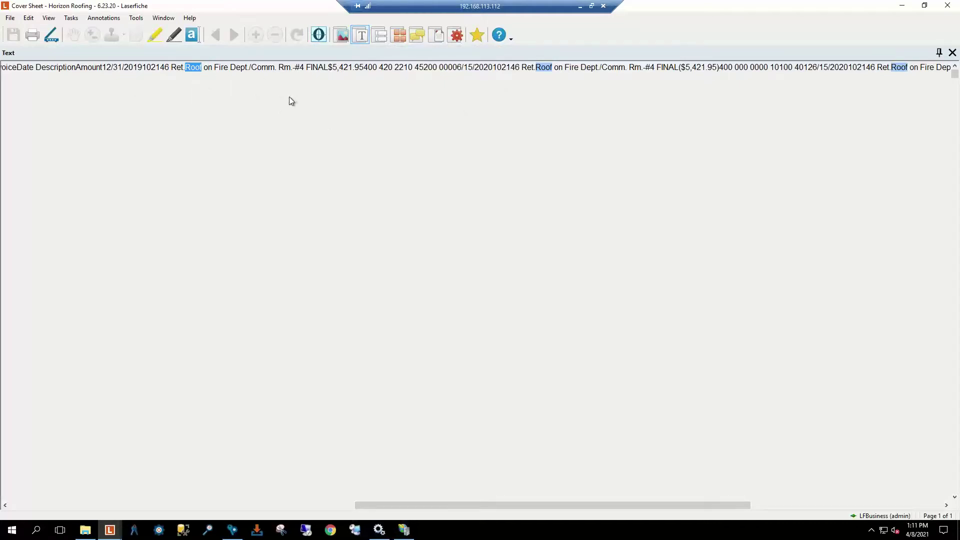
pyautogui.click(346, 39)
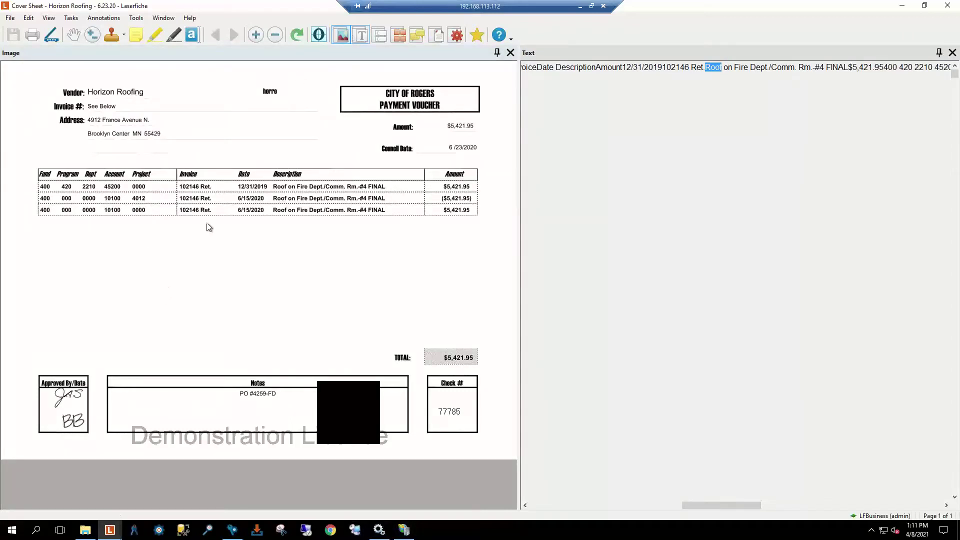
pyautogui.click(400, 36)
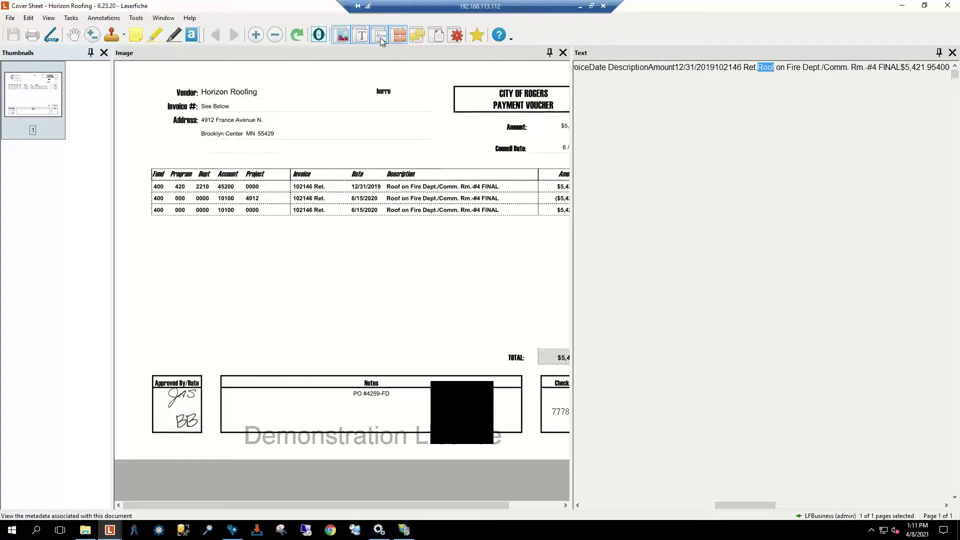
pyautogui.click(381, 36)
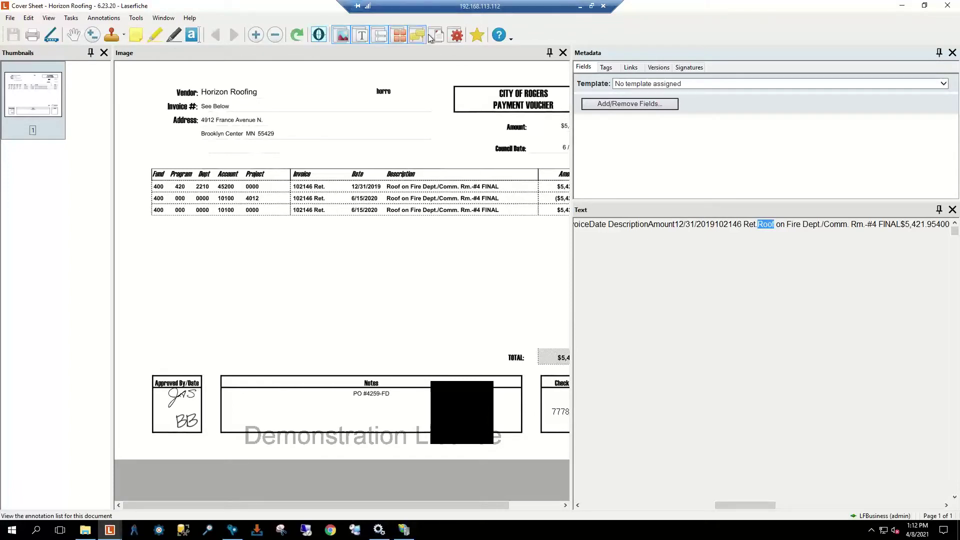
# Step: Add the Remove Star command from the Tasks category to the toolbar via Customize
pyautogui.rightClick(543, 37)
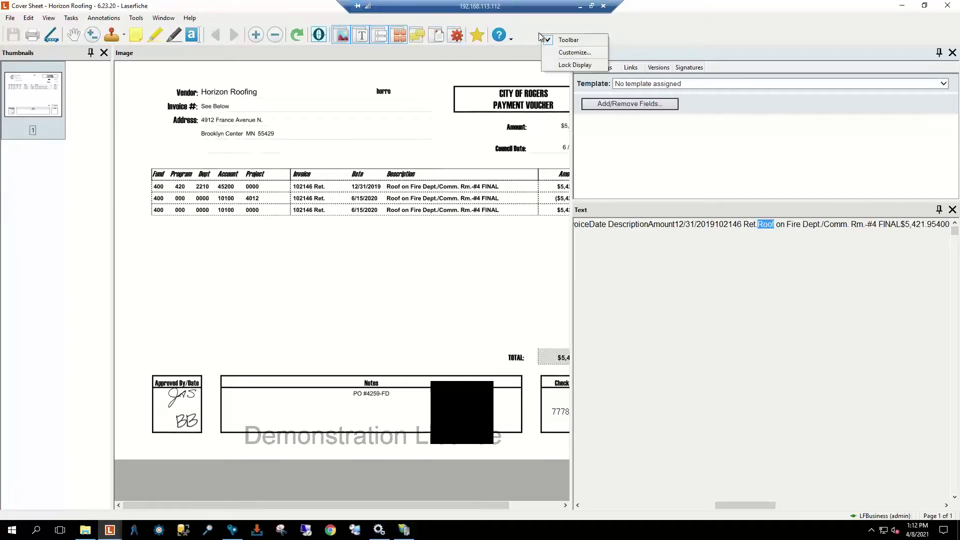
pyautogui.click(575, 52)
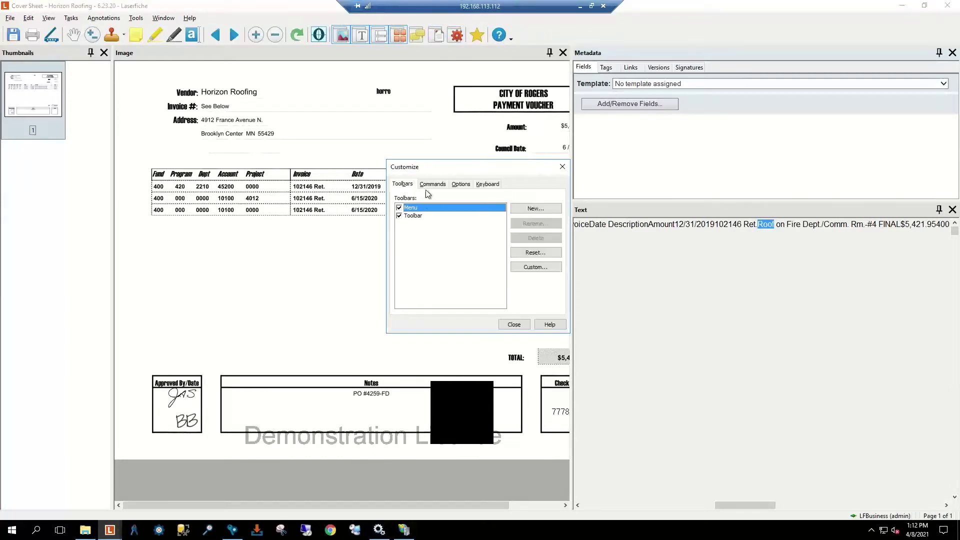
pyautogui.click(433, 185)
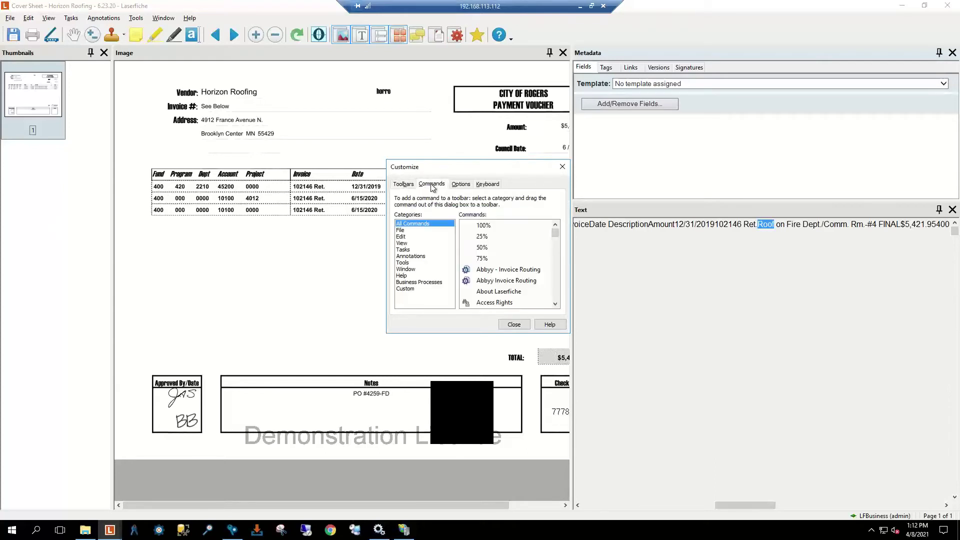
pyautogui.click(408, 249)
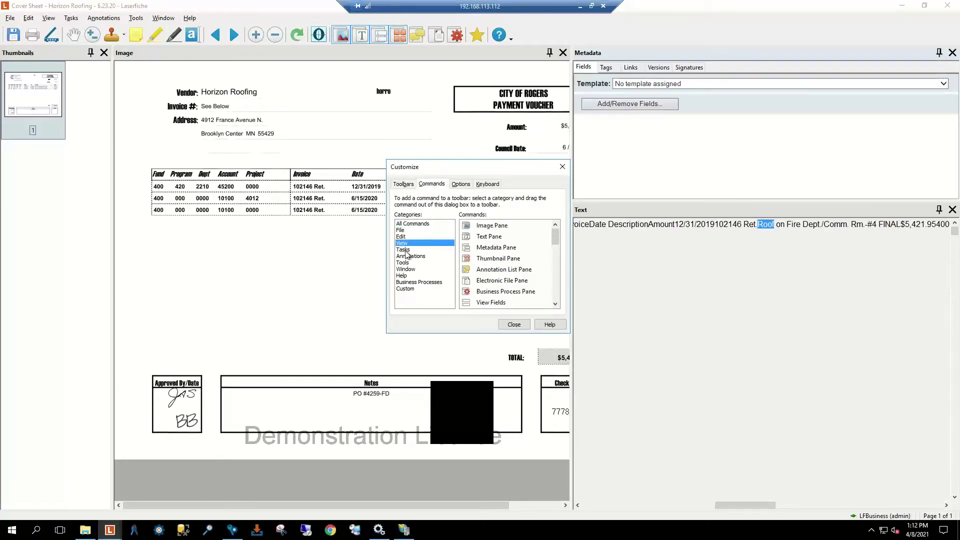
pyautogui.click(403, 263)
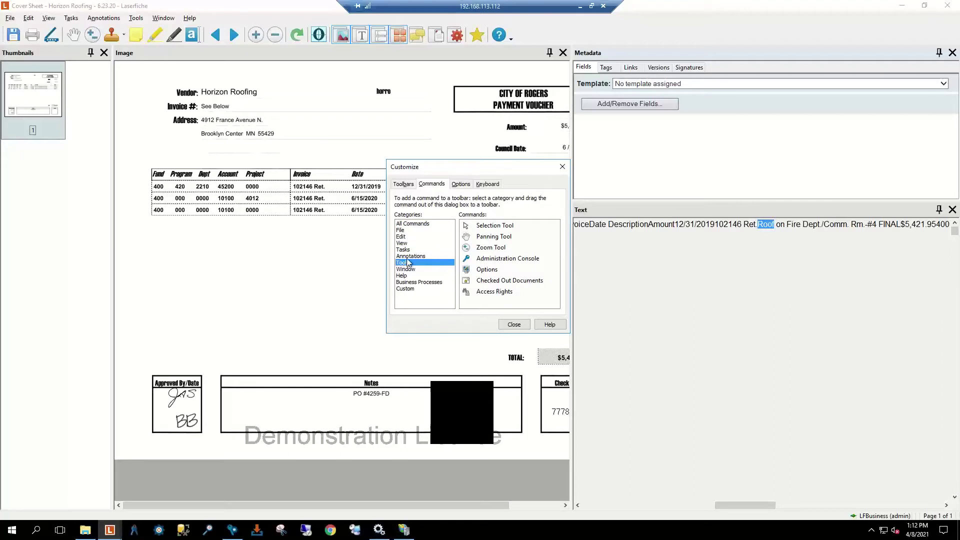
pyautogui.click(404, 250)
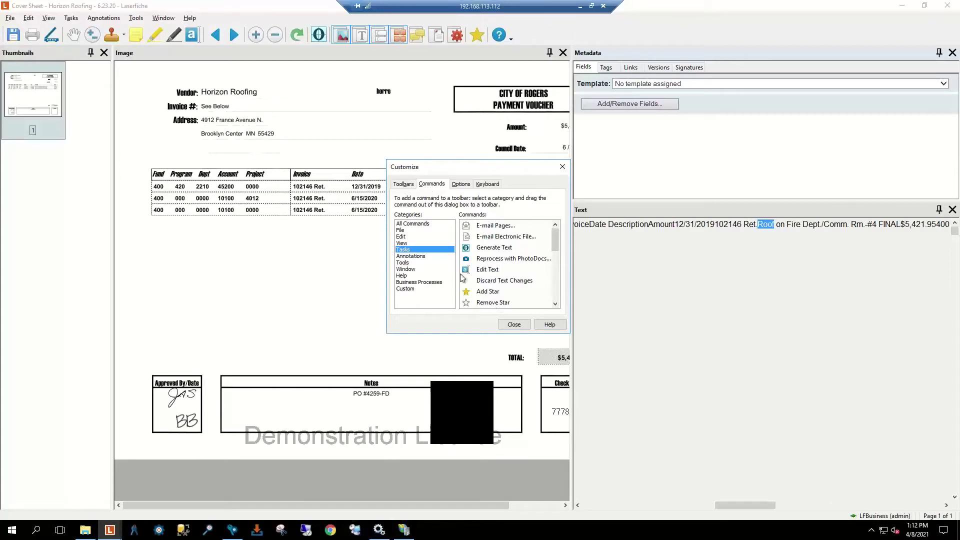
pyautogui.moveTo(485, 306)
pyautogui.mouseDown()
pyautogui.moveTo(494, 299)
pyautogui.moveTo(506, 207)
pyautogui.moveTo(503, 31)
pyautogui.moveTo(496, 38)
pyautogui.mouseUp()
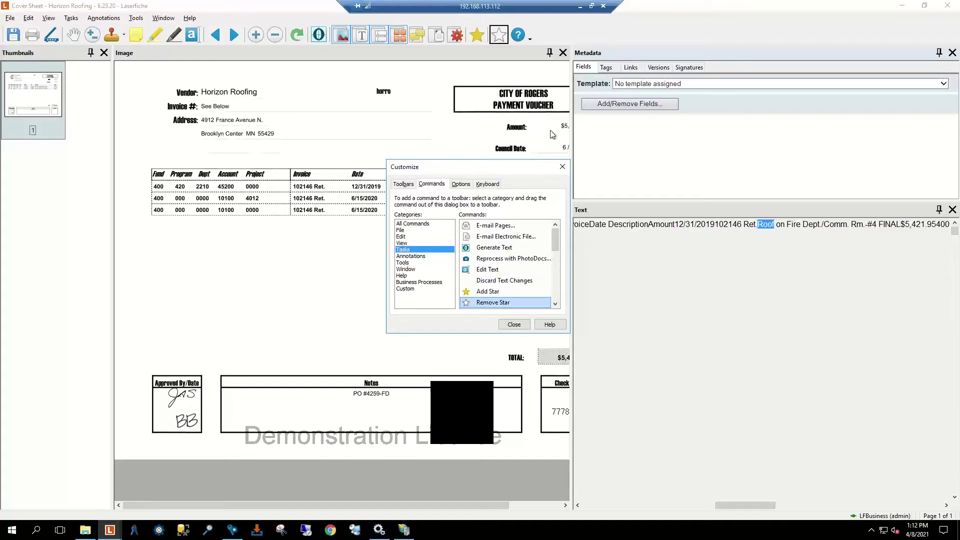
pyautogui.click(562, 167)
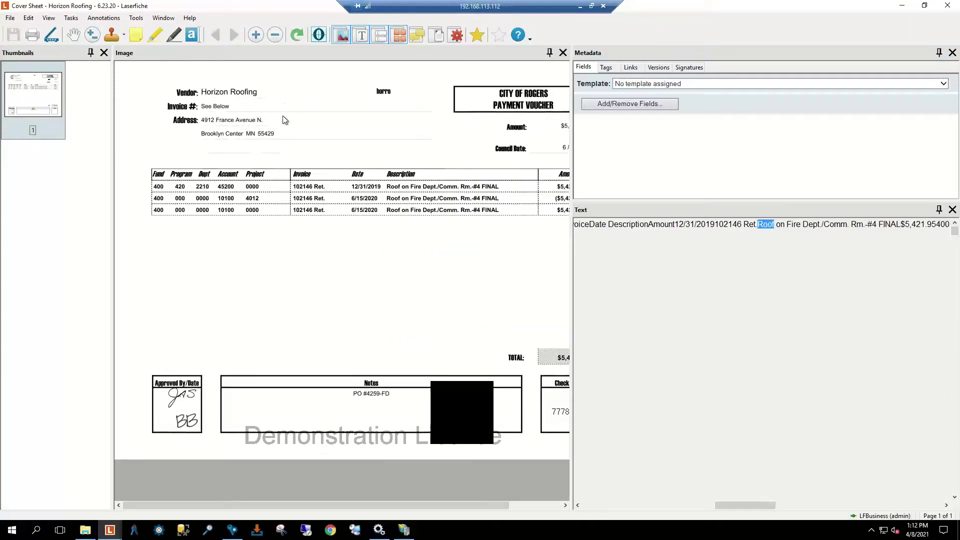
# Step: Close the cover sheet document and rerun the Roof search
pyautogui.click(948, 6)
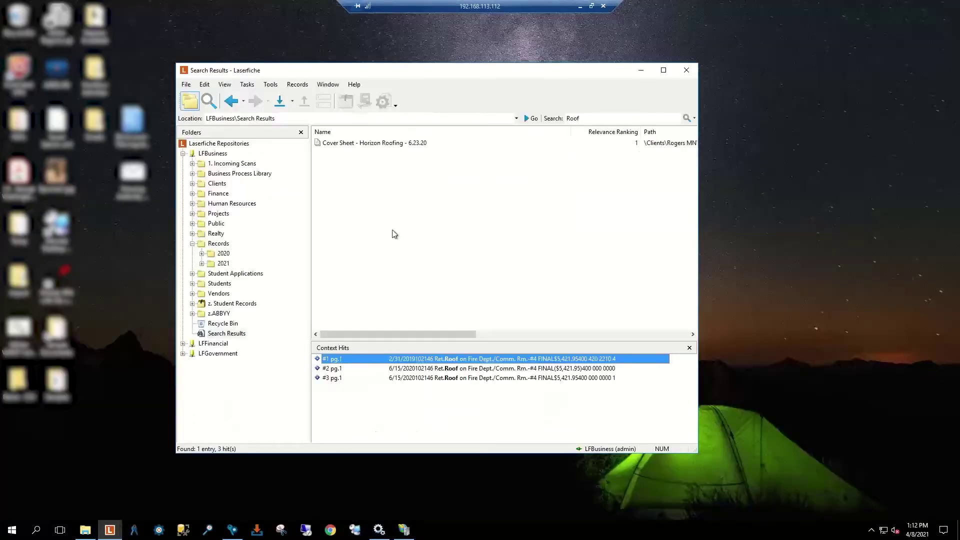
pyautogui.click(695, 120)
pyautogui.click(687, 118)
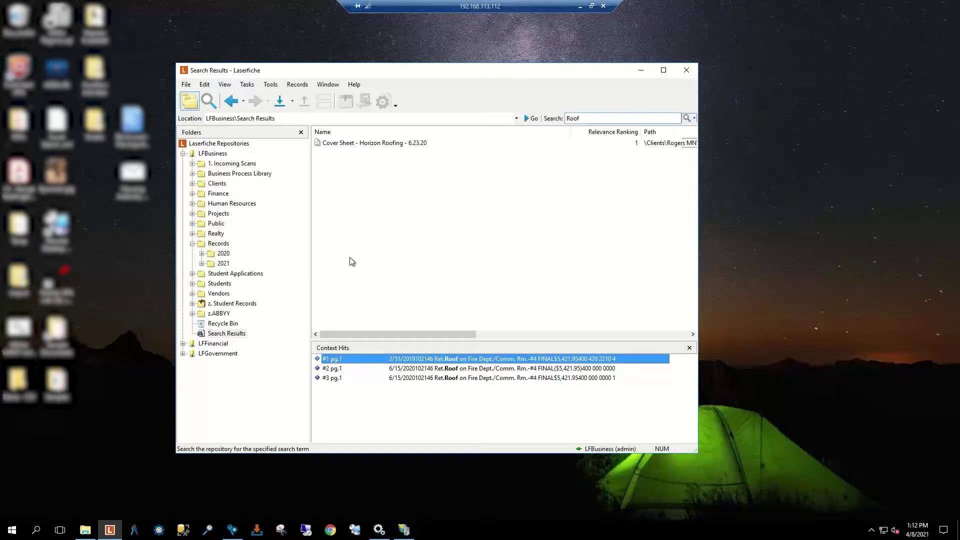
# Step: Browse the Human Resources employee folders to the one holding a service agreement
pyautogui.click(195, 206)
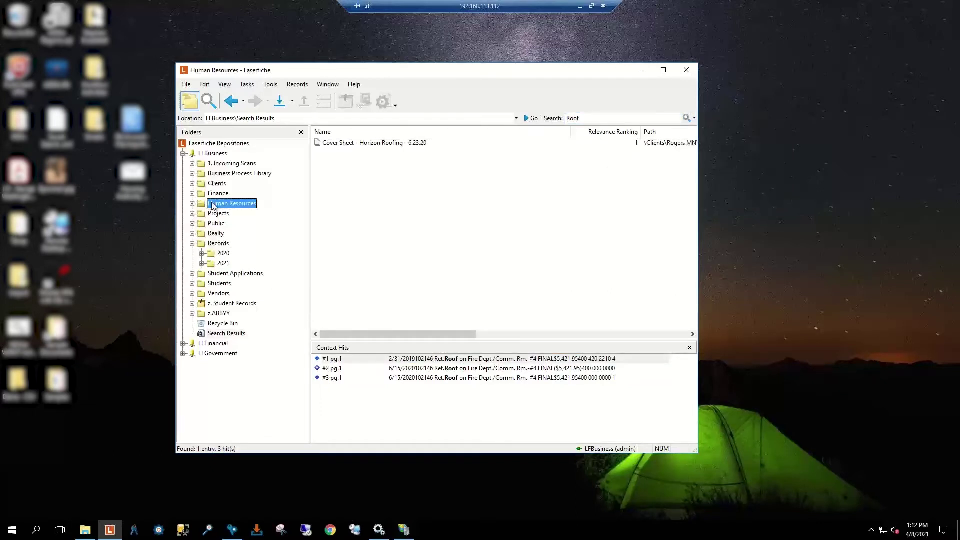
pyautogui.click(193, 205)
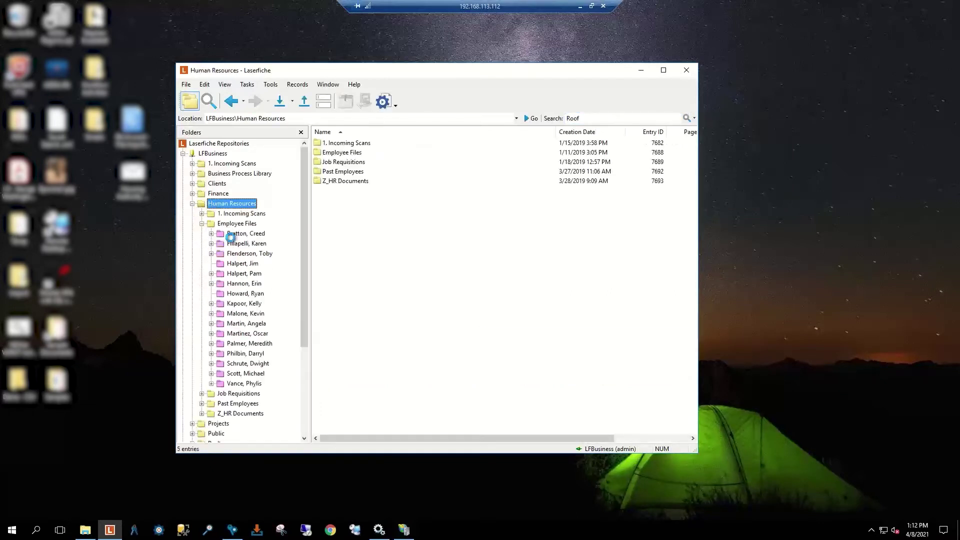
pyautogui.doubleClick(233, 235)
pyautogui.press('Down')
pyautogui.press('Down')
pyautogui.press('Down')
pyautogui.press('Down')
pyautogui.press('Down')
pyautogui.press('Down')
pyautogui.press('Down')
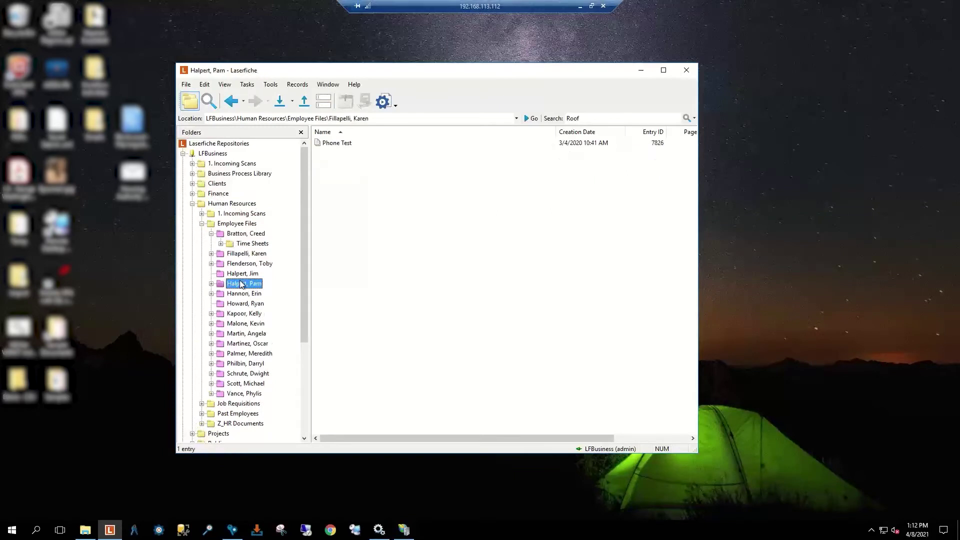
pyautogui.click(256, 334)
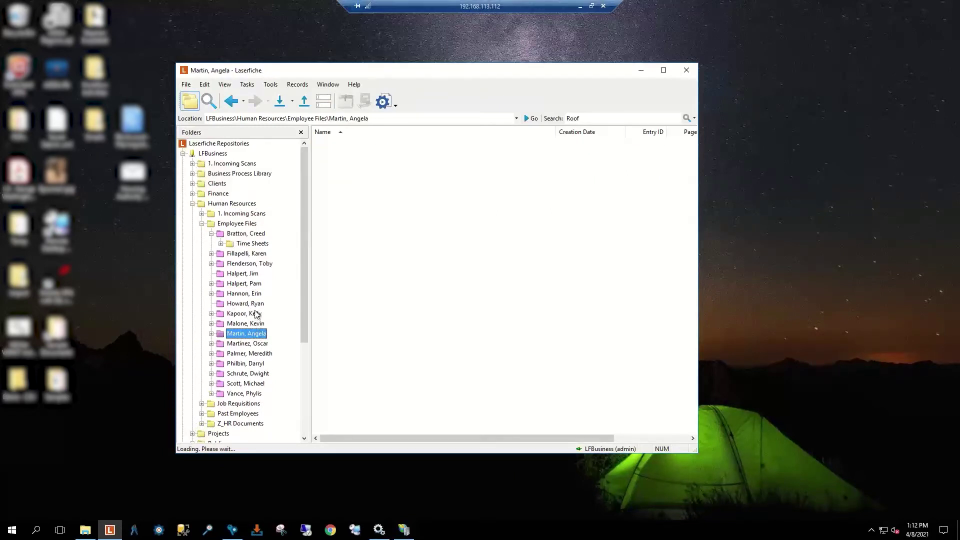
pyautogui.click(243, 324)
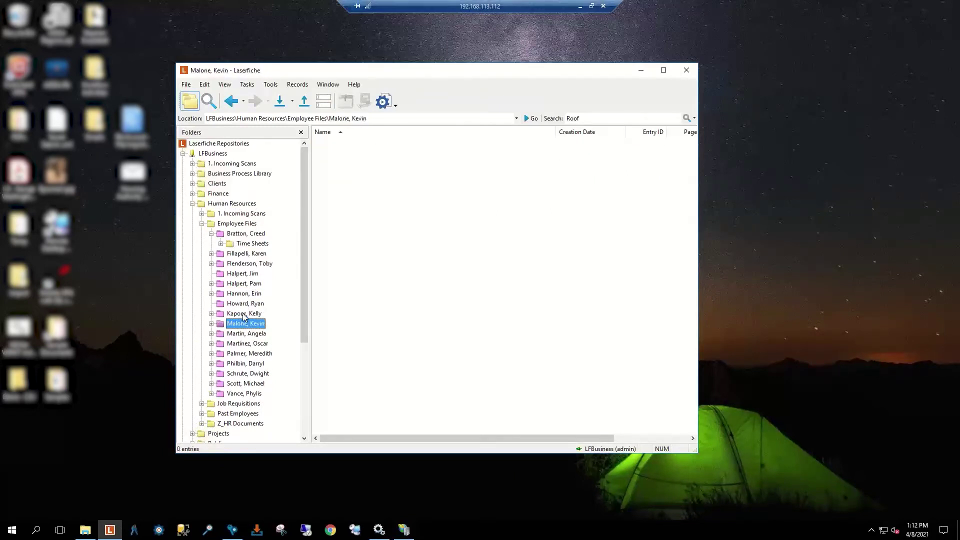
pyautogui.click(243, 315)
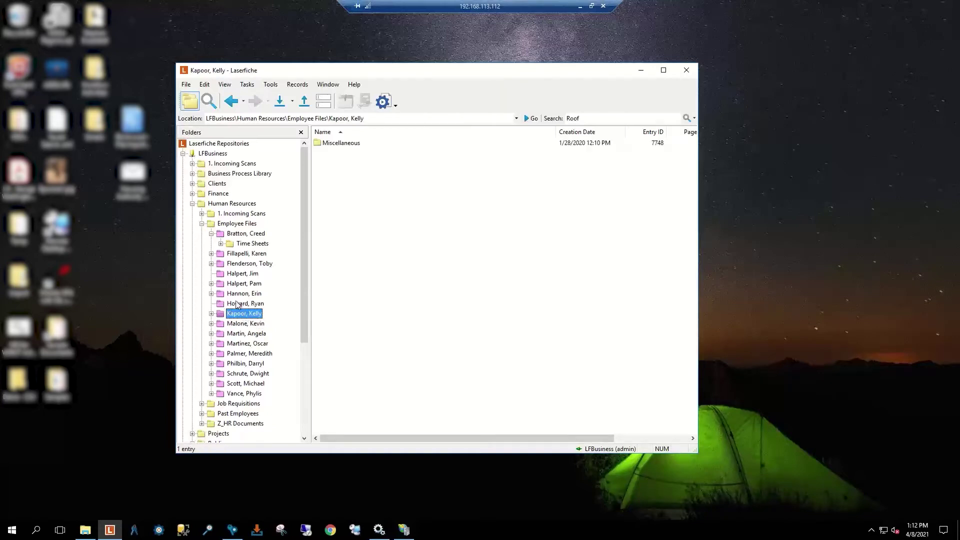
pyautogui.click(241, 304)
pyautogui.click(245, 294)
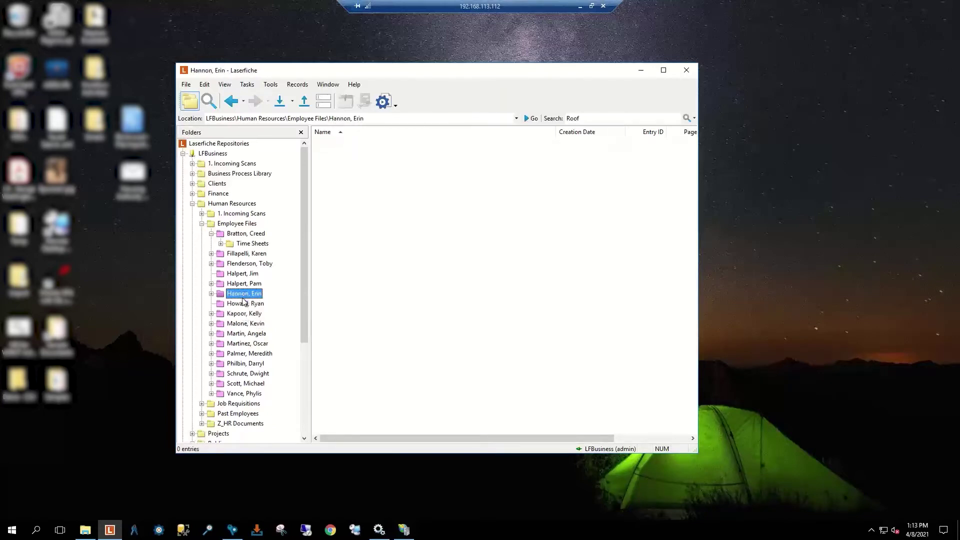
pyautogui.click(245, 324)
pyautogui.click(246, 344)
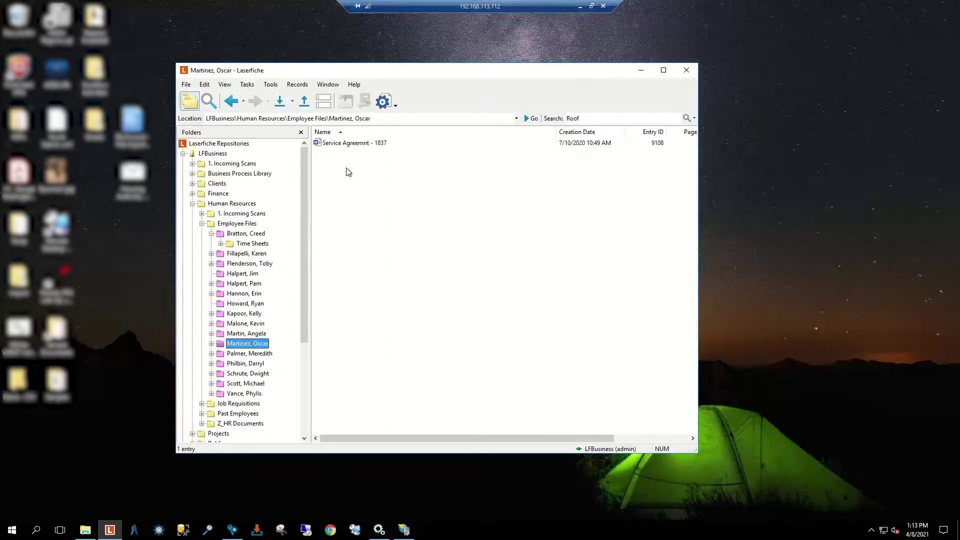
# Step: Select Service Agreemnt - 1837, then select the old term in the Search box
pyautogui.click(356, 144)
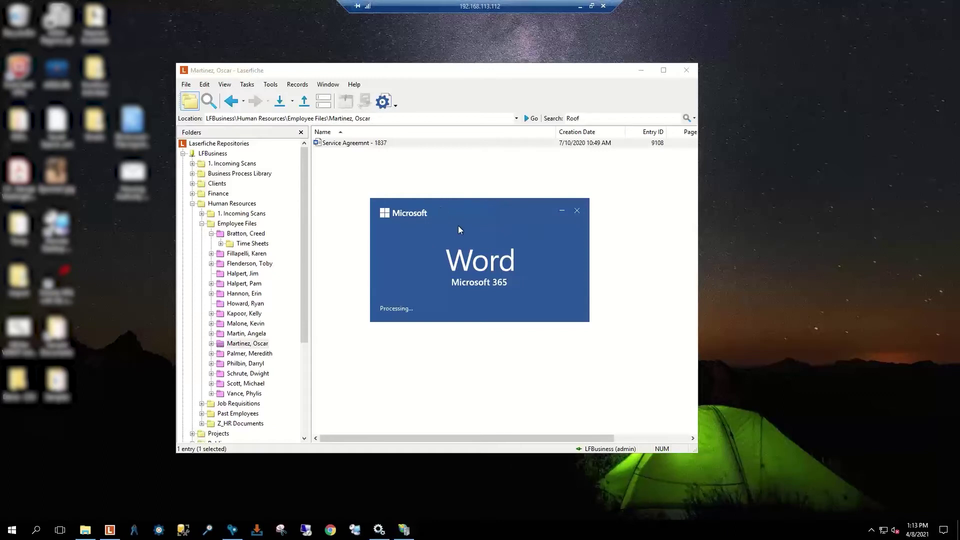
pyautogui.click(578, 210)
pyautogui.click(586, 118)
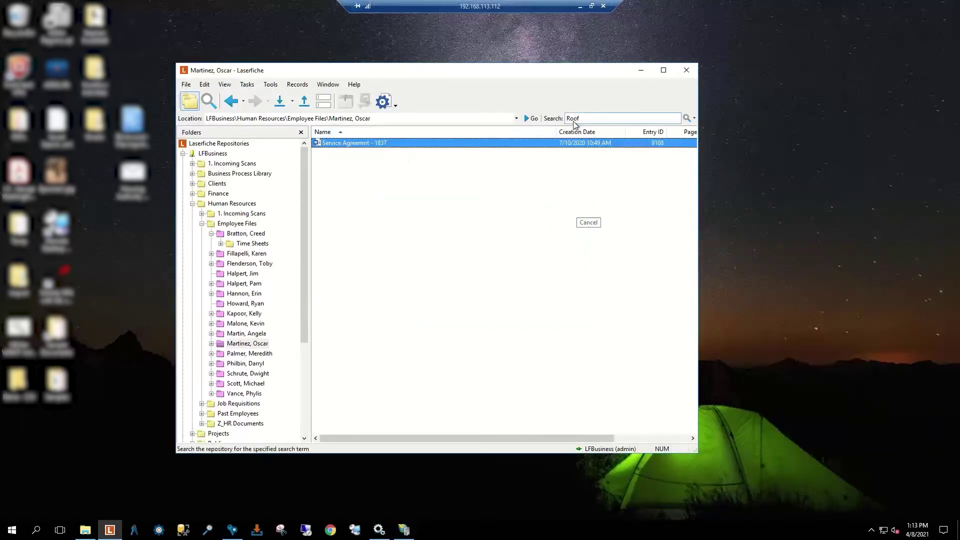
# Step: Turn on Search Entry Names in the quick search options
pyautogui.click(693, 118)
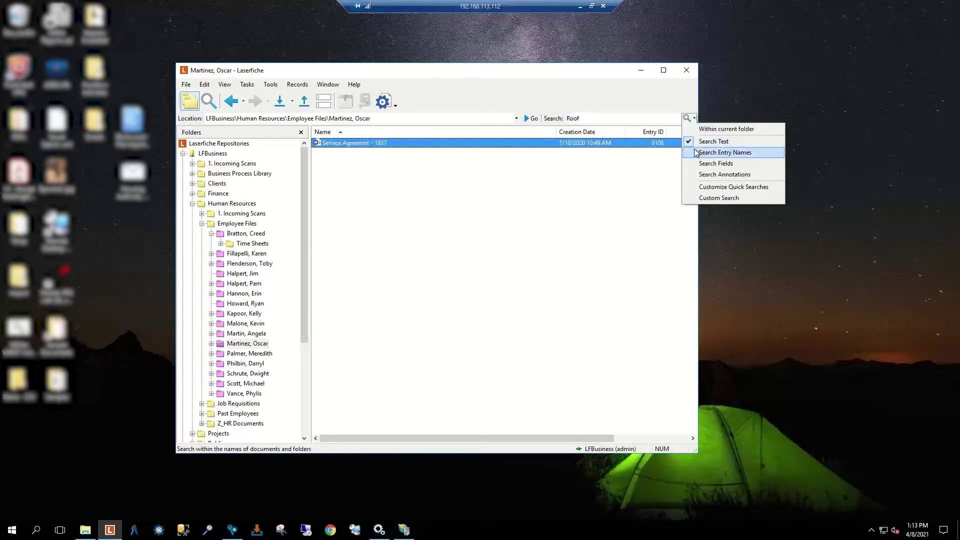
pyautogui.click(698, 153)
pyautogui.click(690, 142)
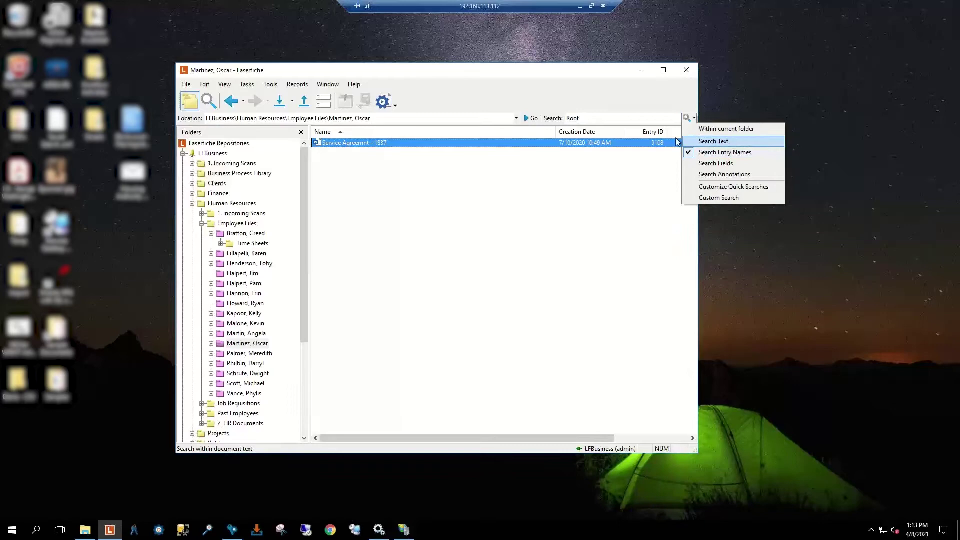
pyautogui.click(645, 119)
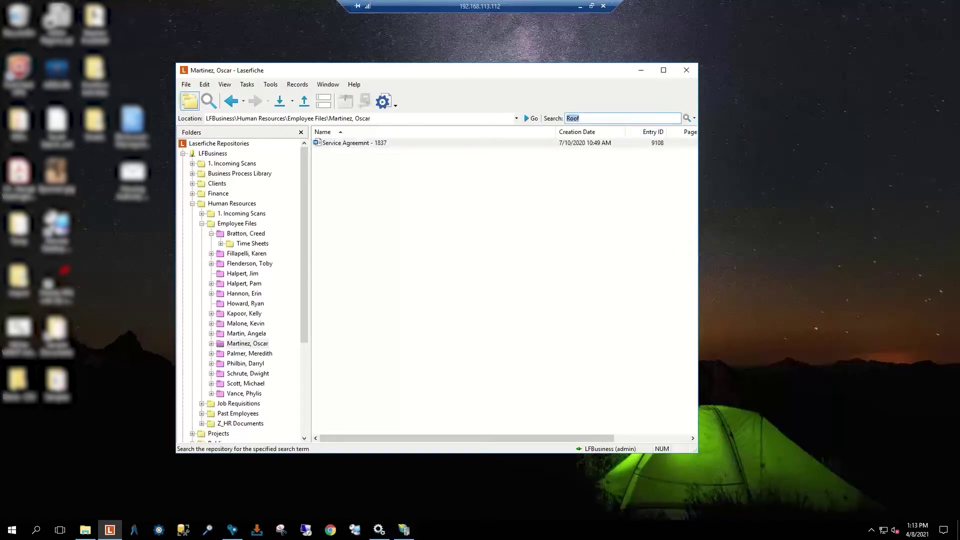
# Step: Search entry names for 'Serv' and bring up actions for Service Agreemnt - 1839
pyautogui.write('Service')
pyautogui.press('Return')
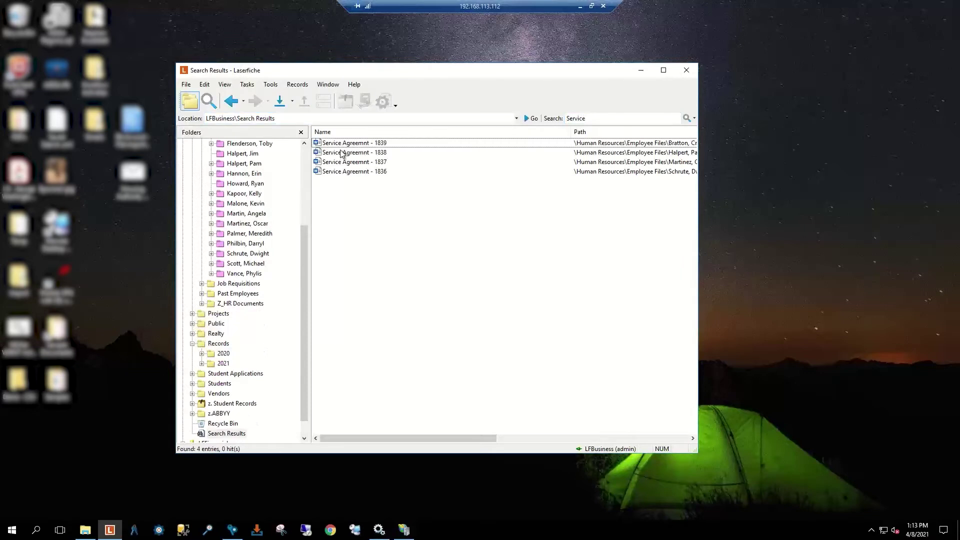
pyautogui.rightClick(345, 144)
pyautogui.moveTo(382, 152)
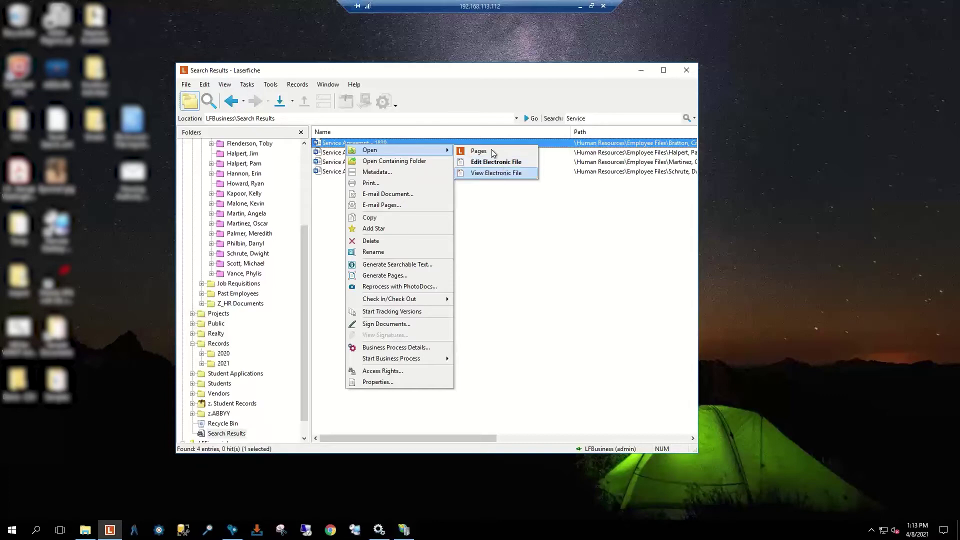
pyautogui.click(491, 149)
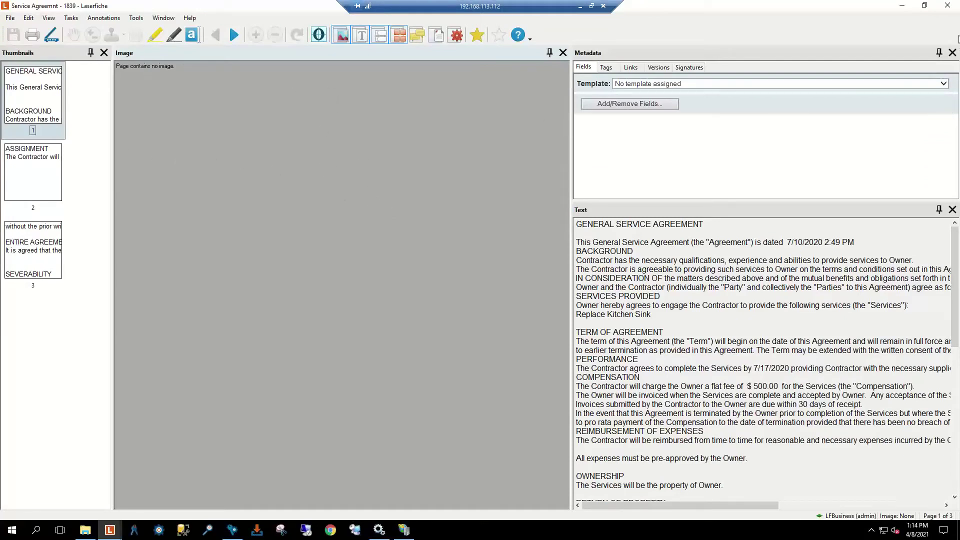
pyautogui.click(948, 6)
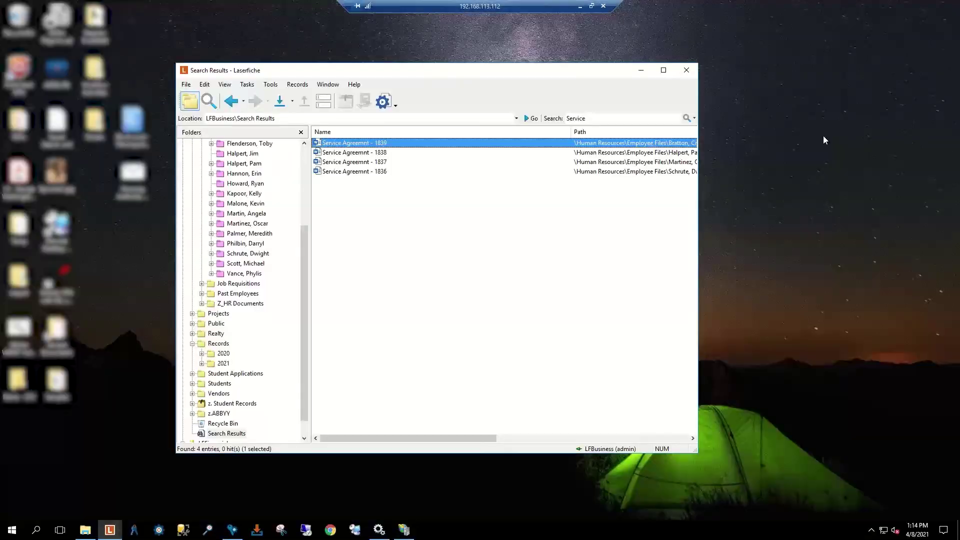
pyautogui.rightClick(400, 153)
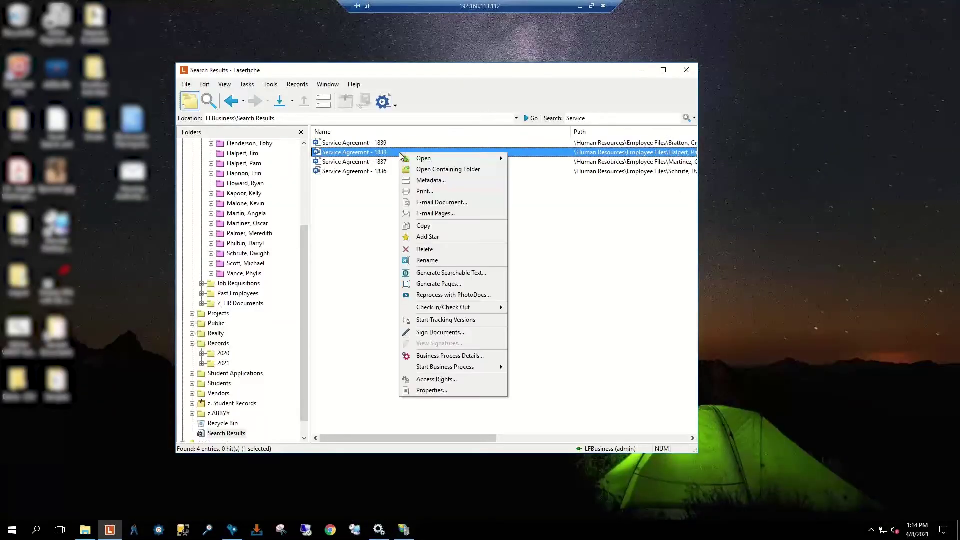
pyautogui.click(325, 216)
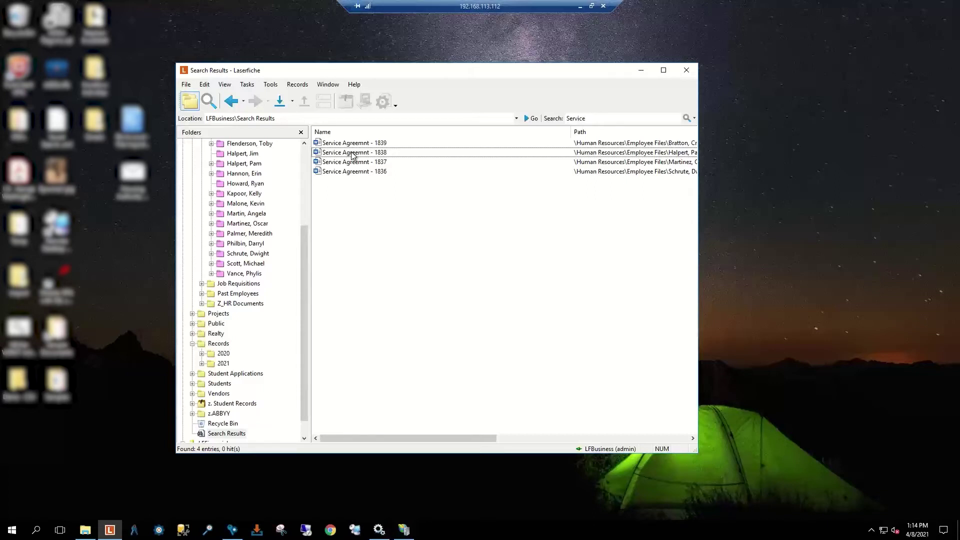
pyautogui.rightClick(357, 143)
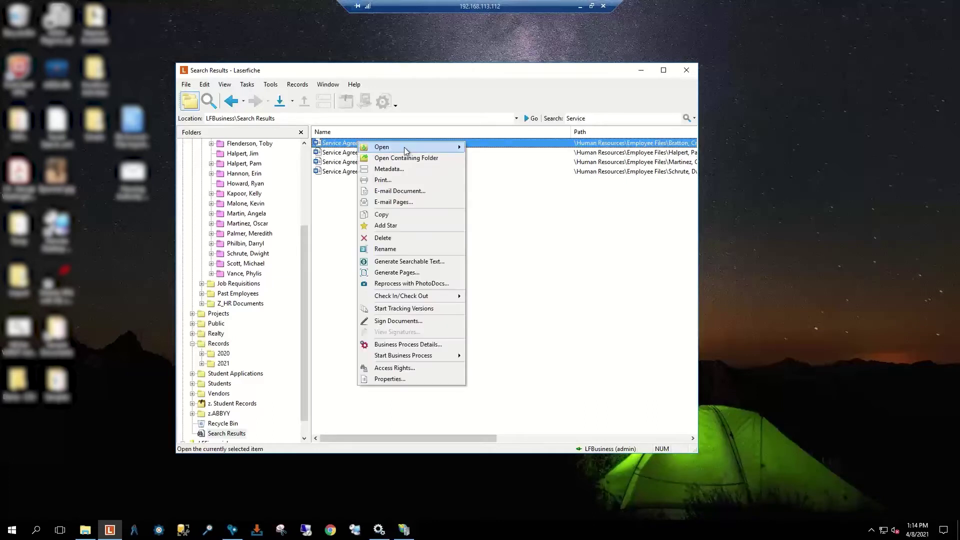
pyautogui.moveTo(429, 152)
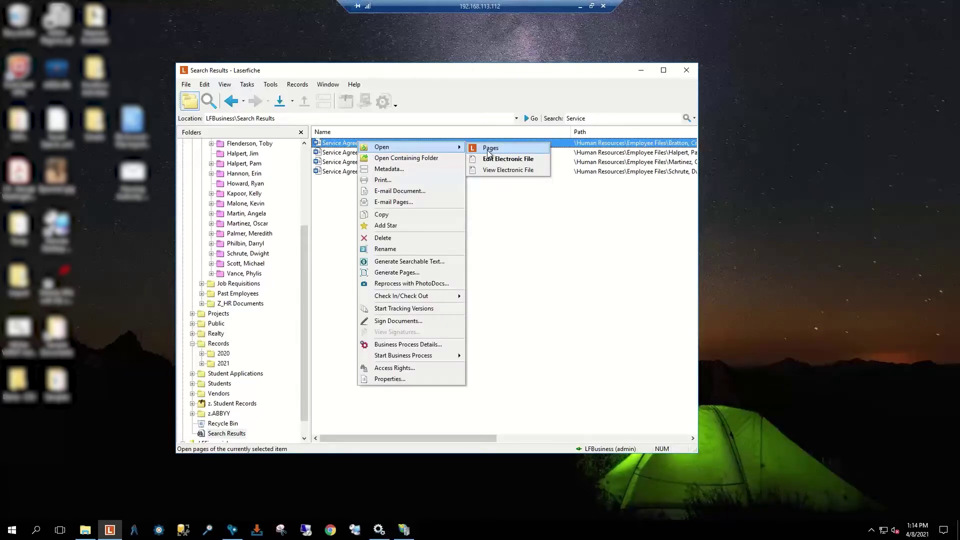
pyautogui.click(340, 216)
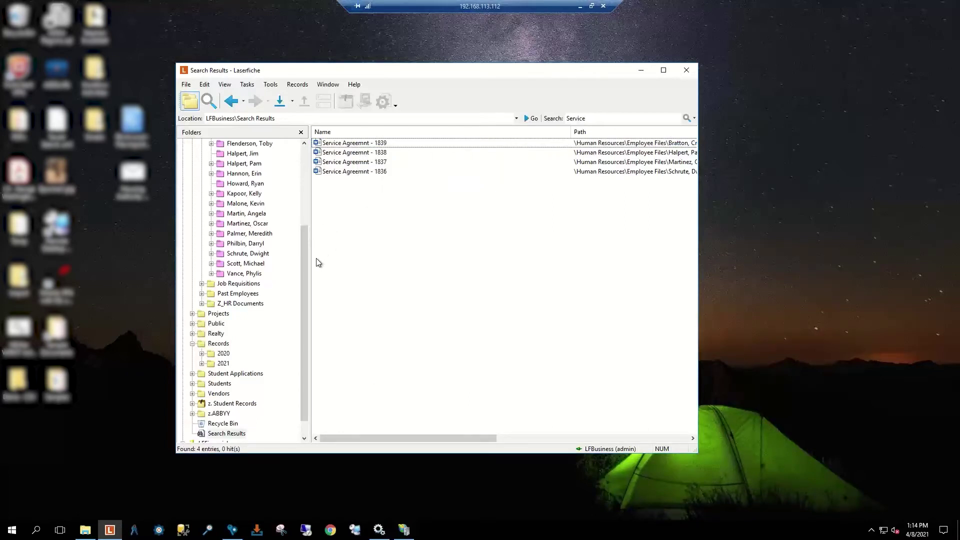
pyautogui.moveTo(306, 226); pyautogui.dragTo(306, 187)
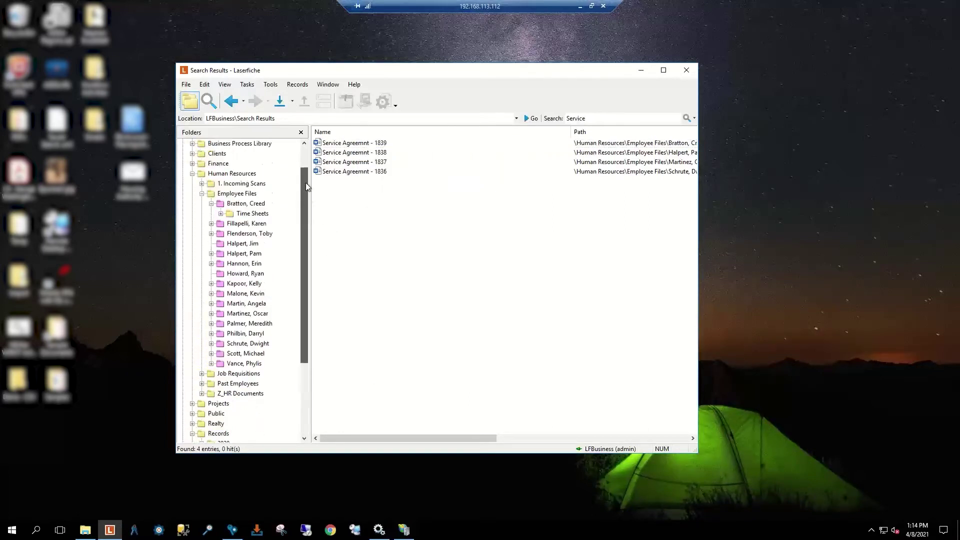
pyautogui.scroll(1, 306, 186)
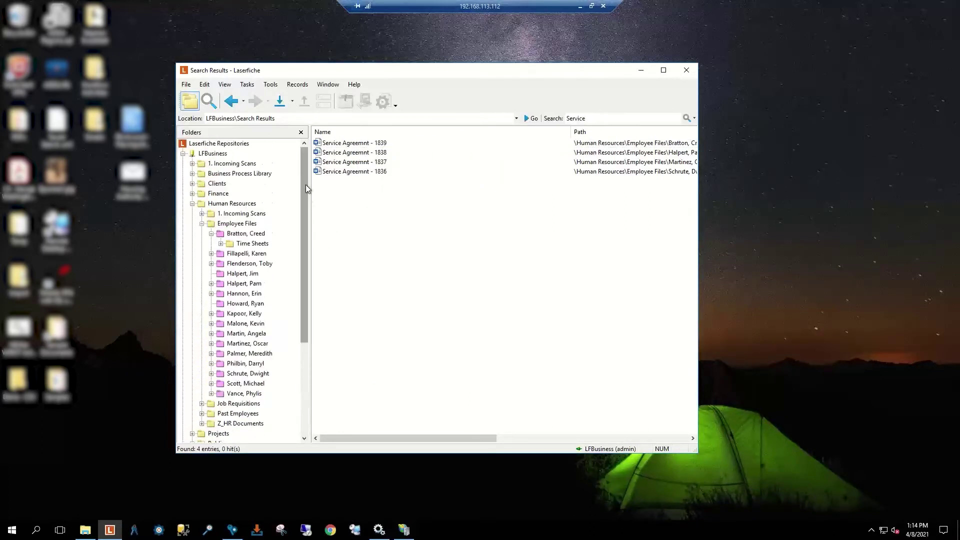
pyautogui.click(370, 154)
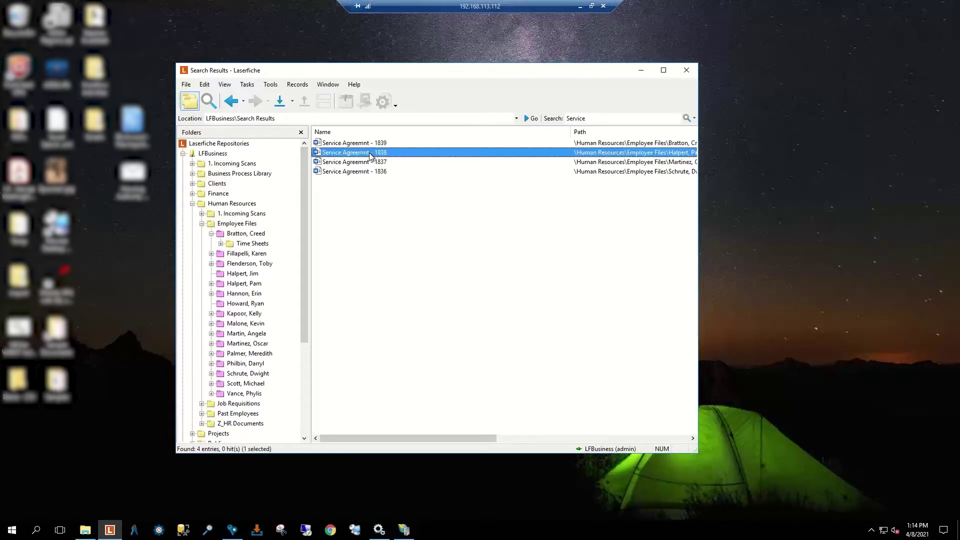
pyautogui.rightClick(334, 156)
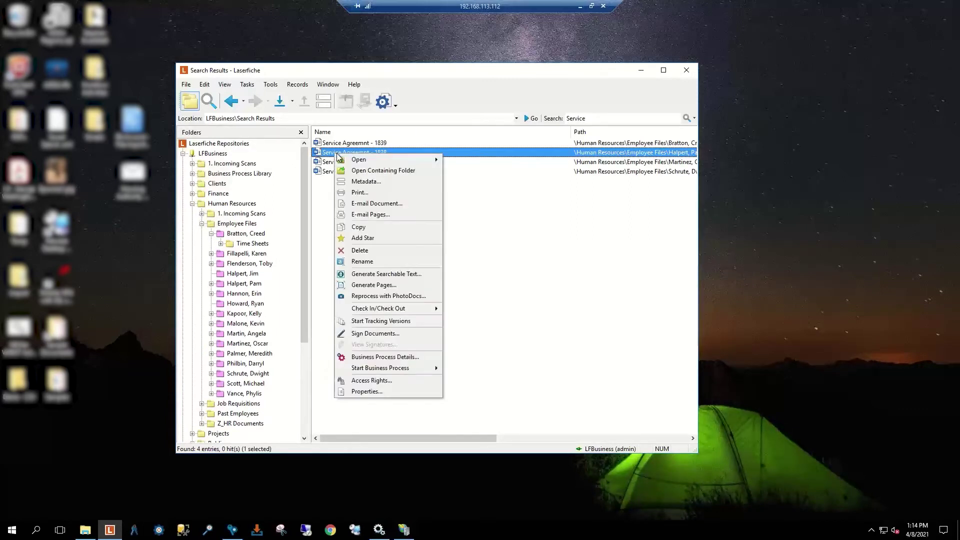
pyautogui.moveTo(361, 159)
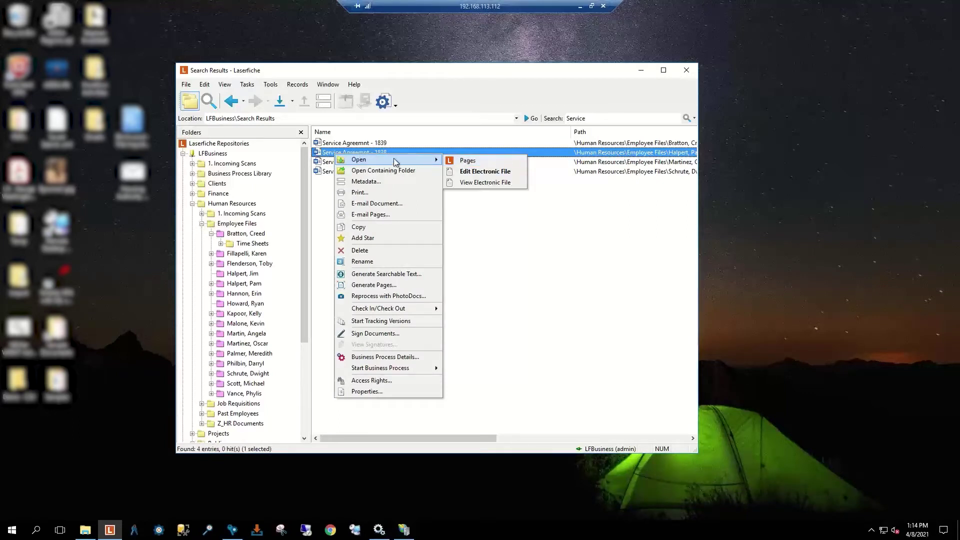
# Step: Dismiss the actions menu, toggle the search pane, and open the 1. Incoming Scans folder
pyautogui.click(500, 225)
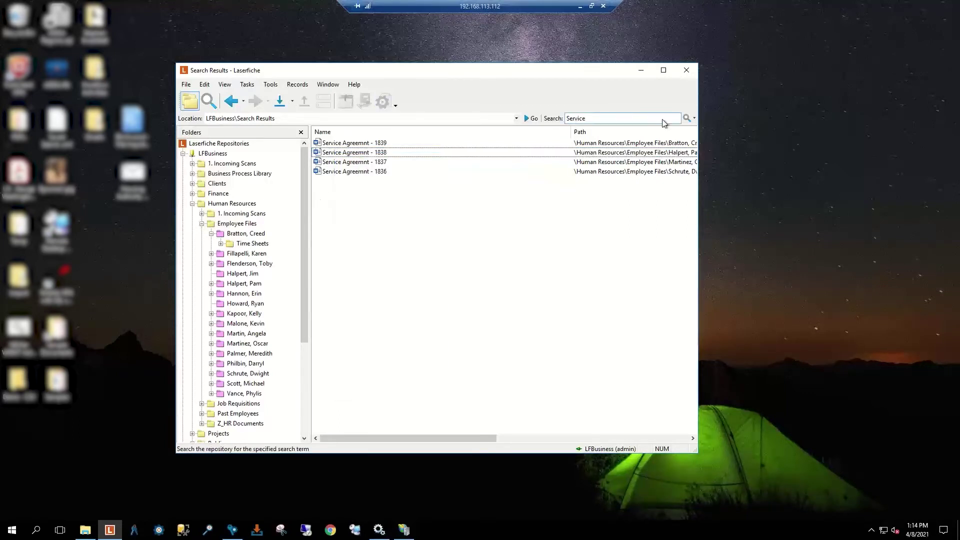
pyautogui.click(695, 119)
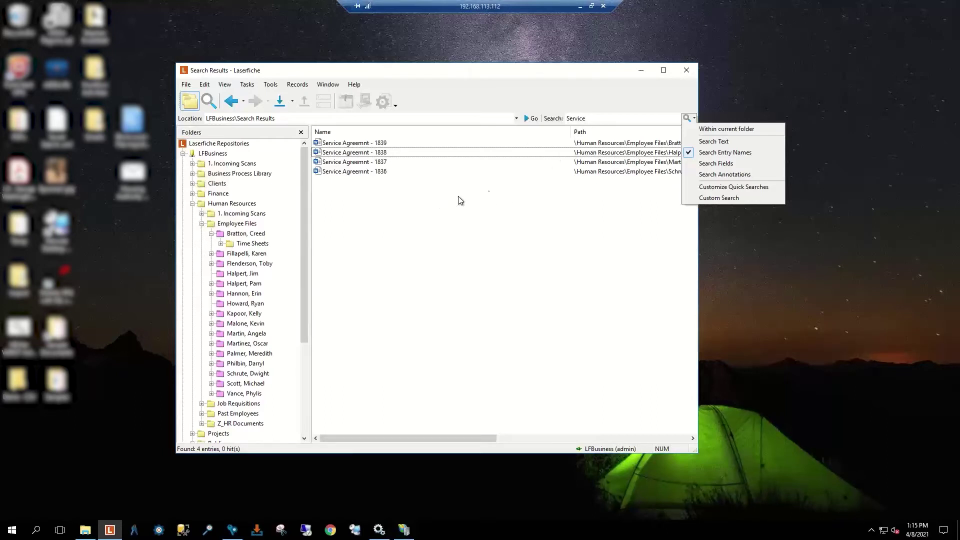
pyautogui.click(695, 152)
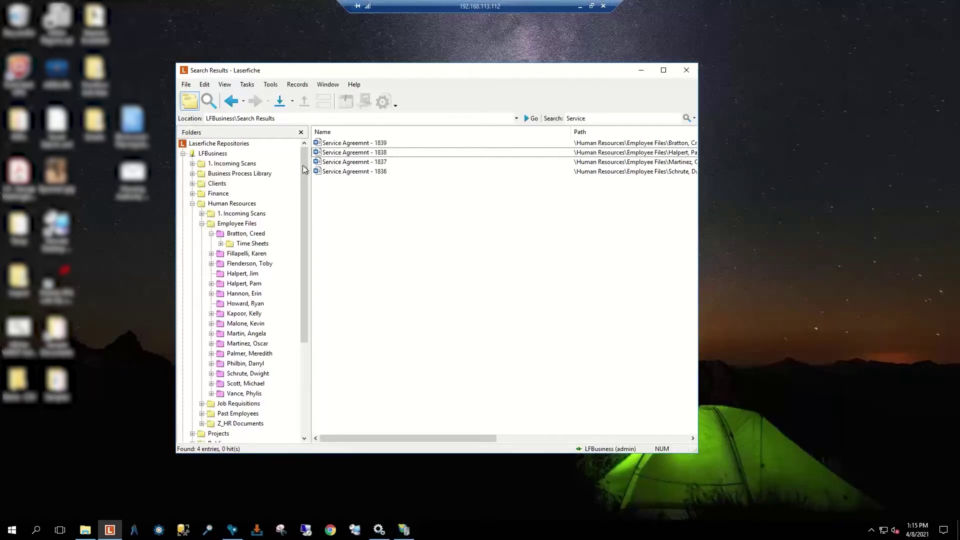
pyautogui.click(208, 102)
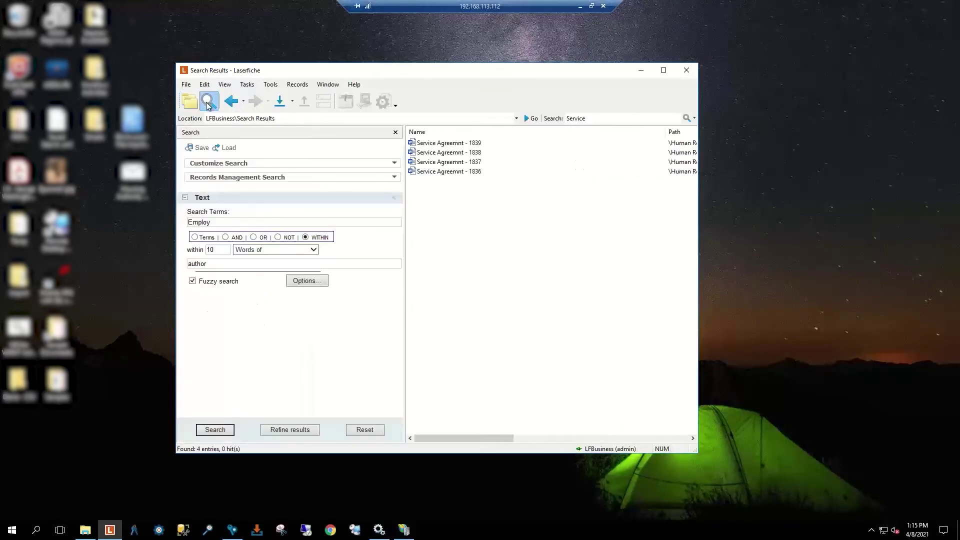
pyautogui.click(191, 105)
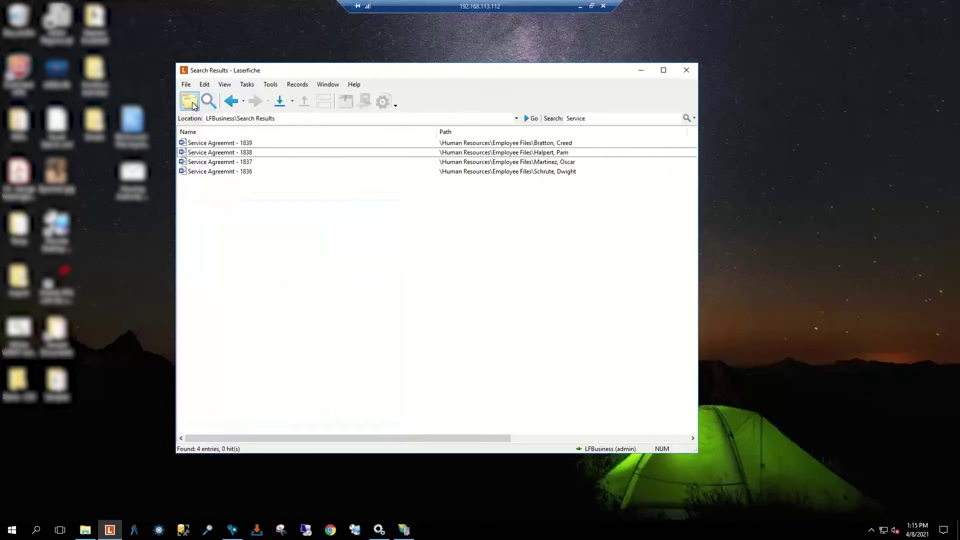
pyautogui.click(192, 105)
pyautogui.click(218, 166)
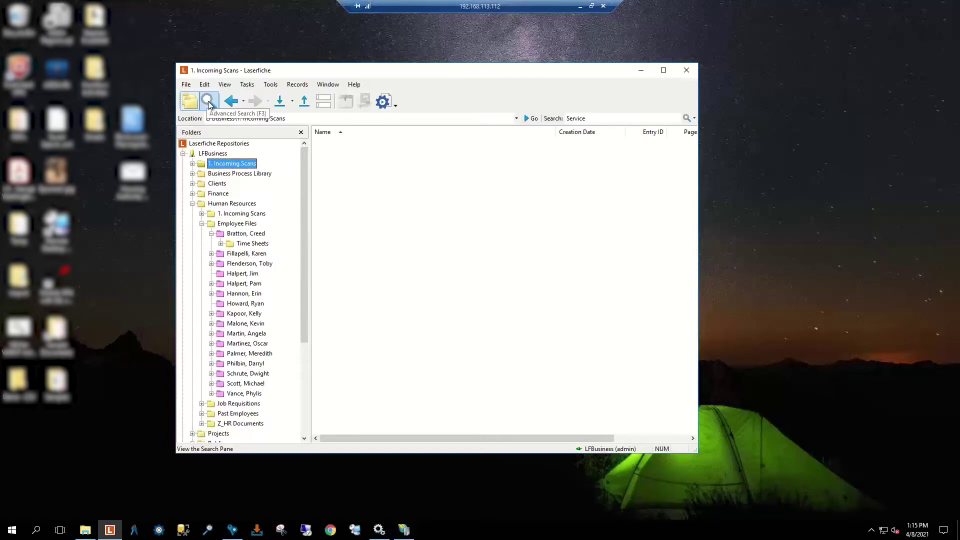
# Step: Open toolbar Customize and browse its command list for Advanced Search
pyautogui.rightClick(422, 101)
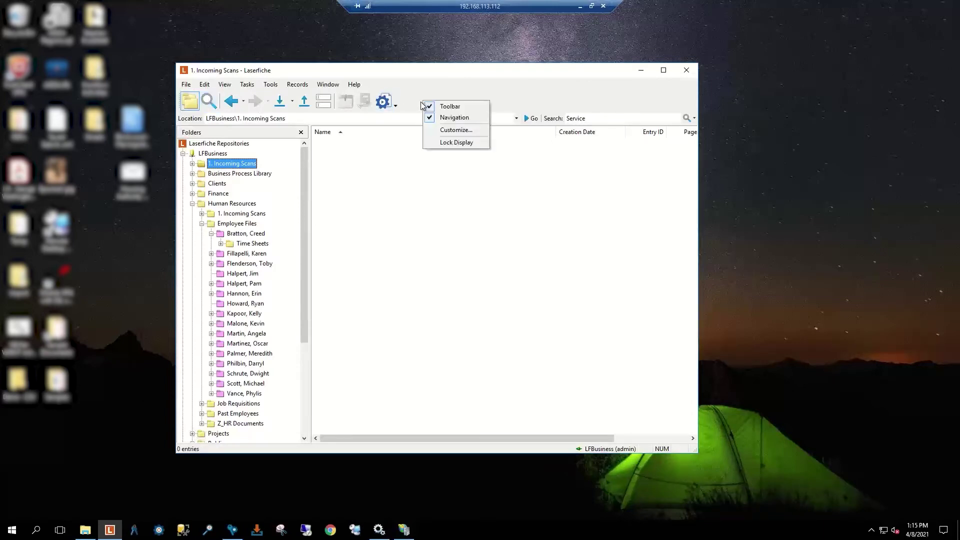
pyautogui.click(457, 129)
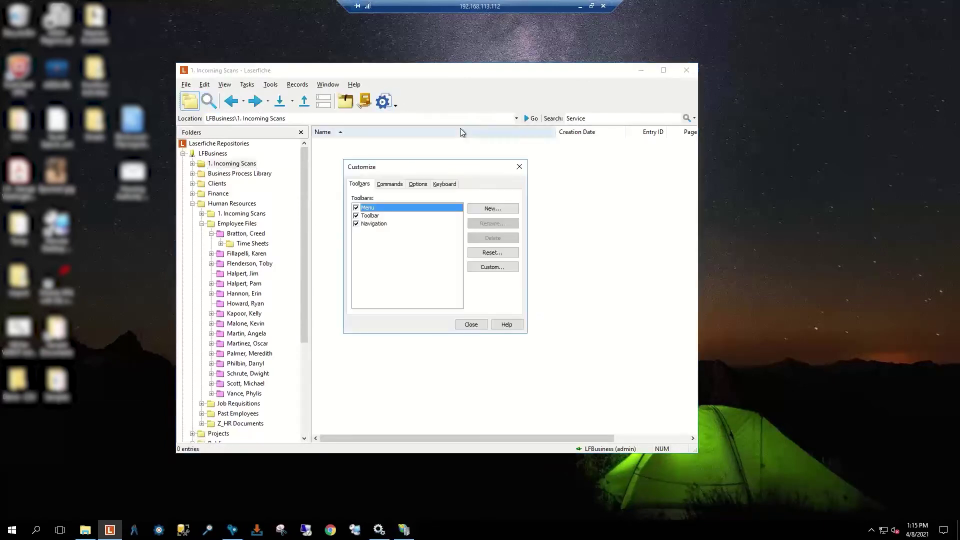
pyautogui.click(398, 184)
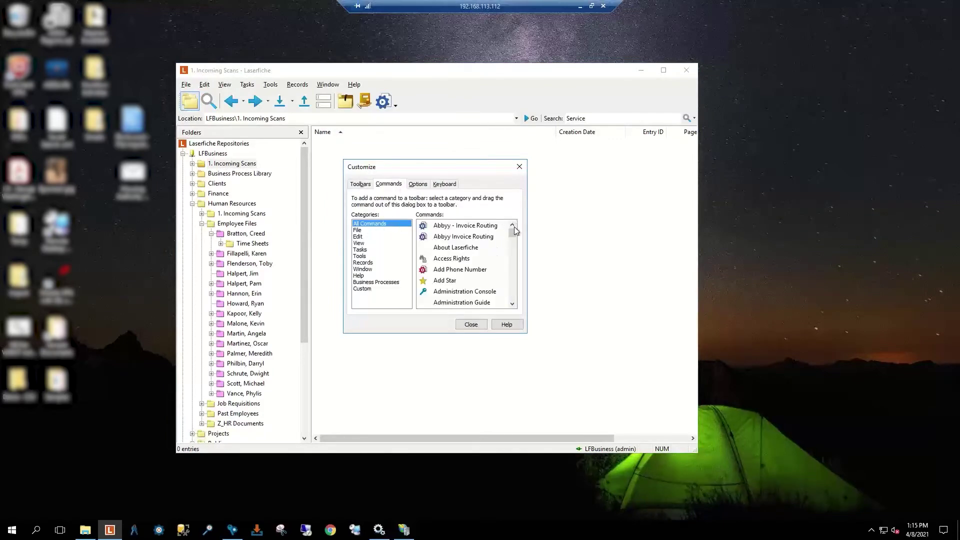
pyautogui.moveTo(515, 230); pyautogui.dragTo(513, 308)
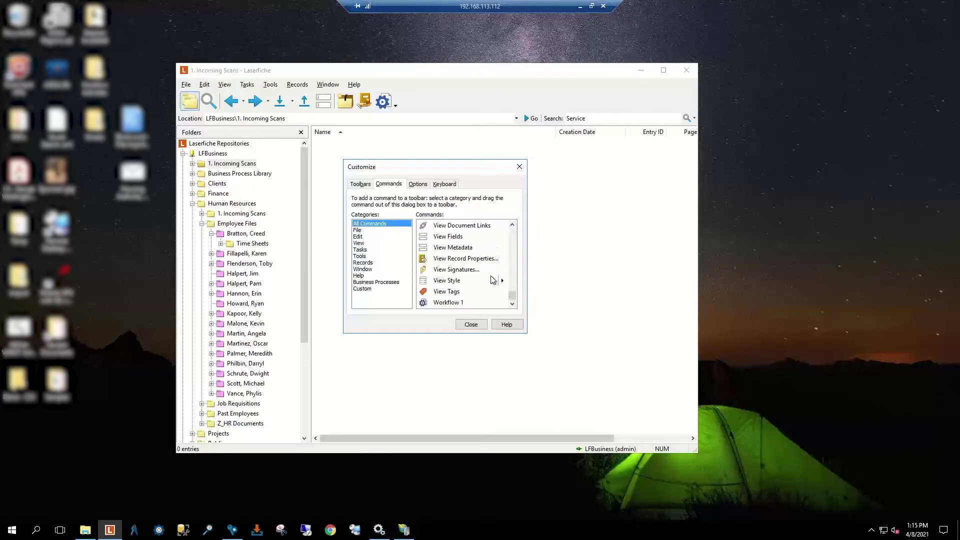
pyautogui.scroll(2, 493, 279)
pyautogui.scroll(2, 491, 281)
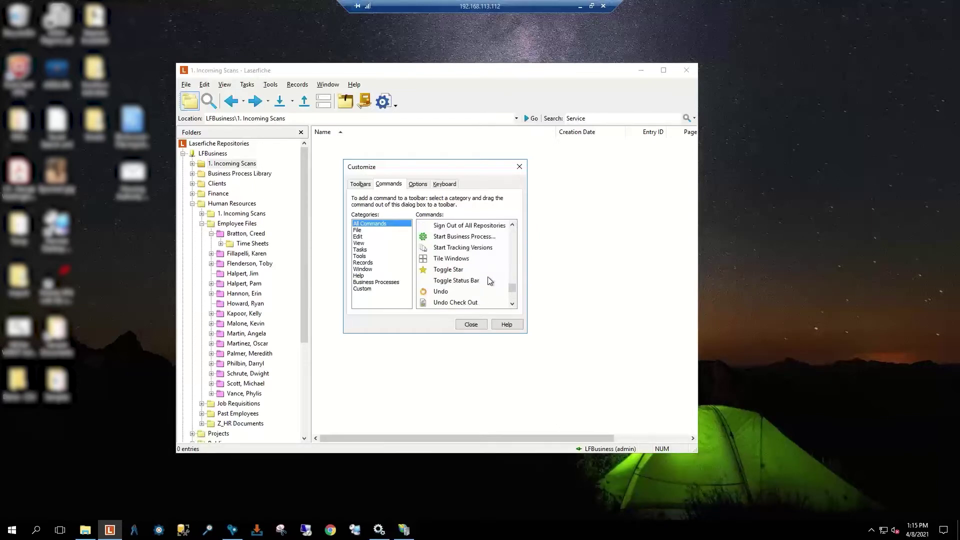
pyautogui.scroll(1, 488, 278)
pyautogui.scroll(2, 484, 278)
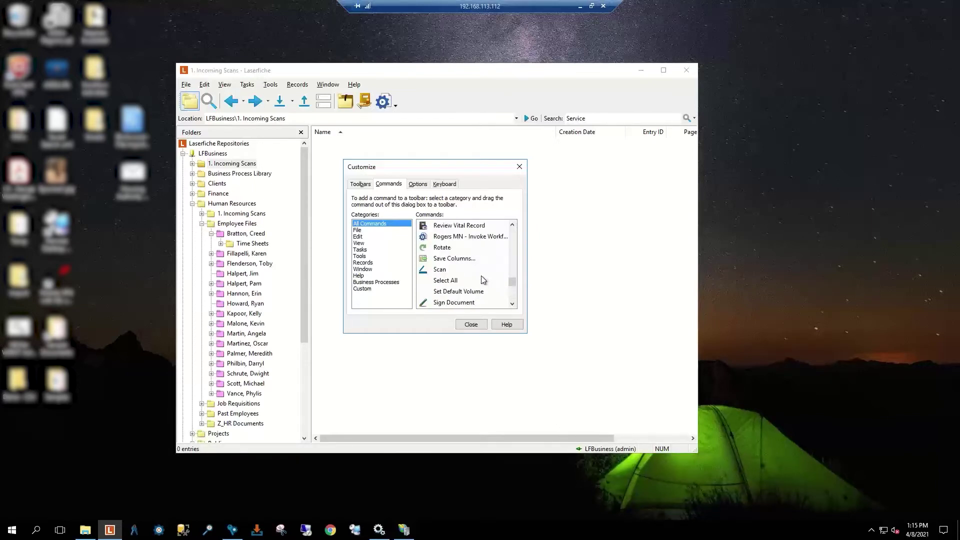
pyautogui.scroll(15, 481, 279)
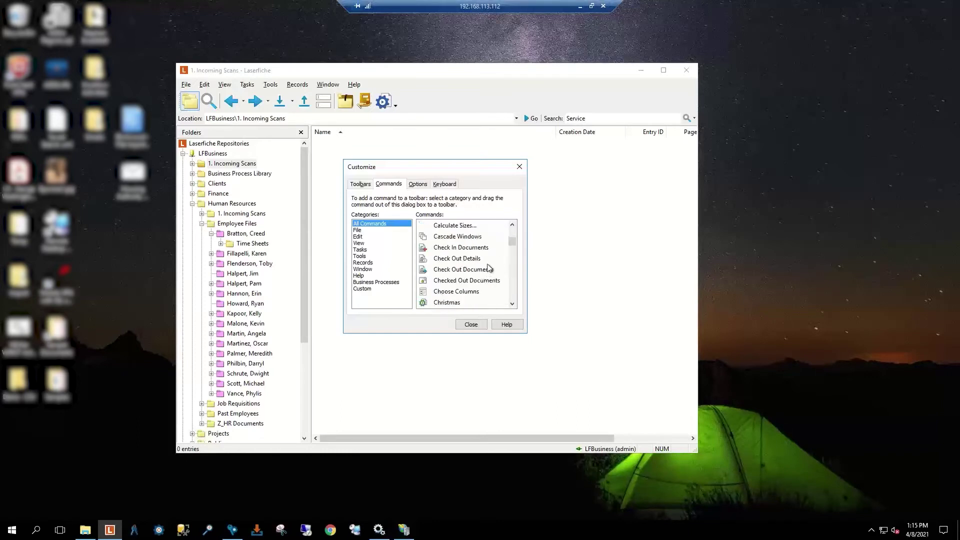
pyautogui.scroll(3, 489, 268)
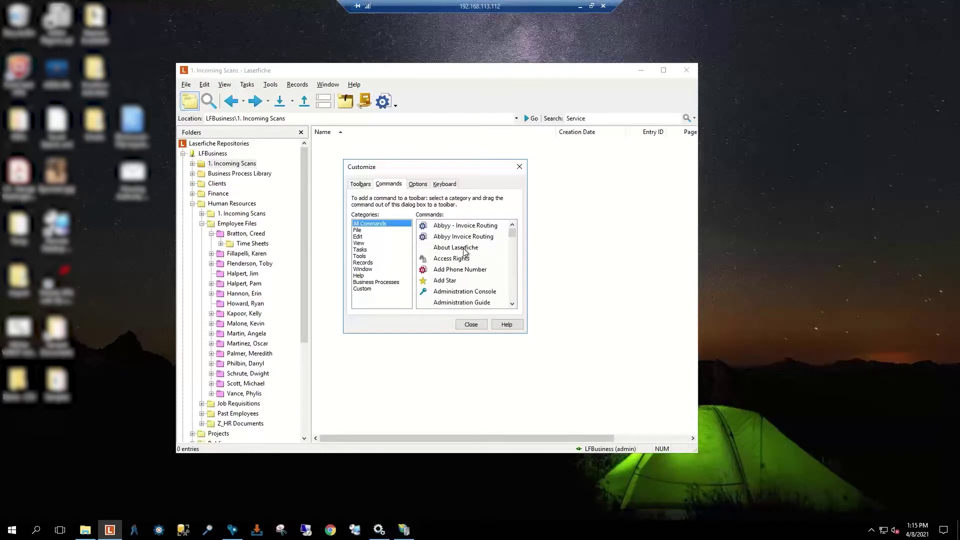
pyautogui.scroll(-2, 464, 253)
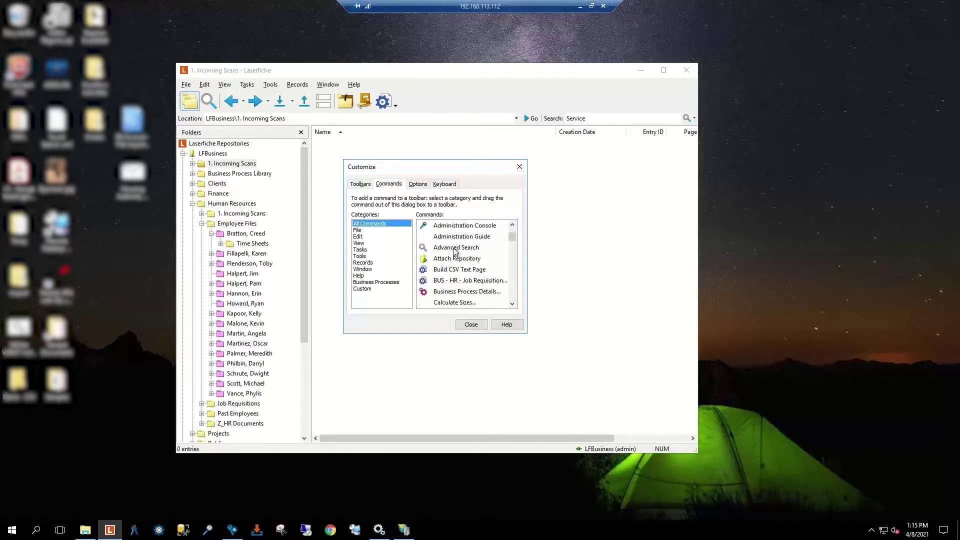
# Step: Drag Advanced Search toward the toolbar, close Customize, then open Search and remove the Text criterion
pyautogui.moveTo(455, 252)
pyautogui.mouseDown()
pyautogui.moveTo(385, 122)
pyautogui.moveTo(286, 98)
pyautogui.moveTo(399, 100)
pyautogui.mouseUp()
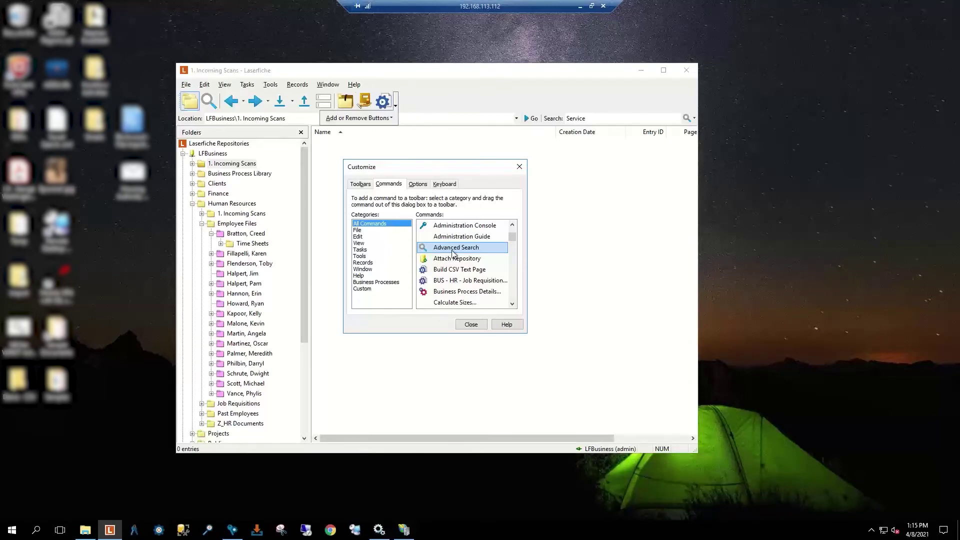
pyautogui.click(472, 325)
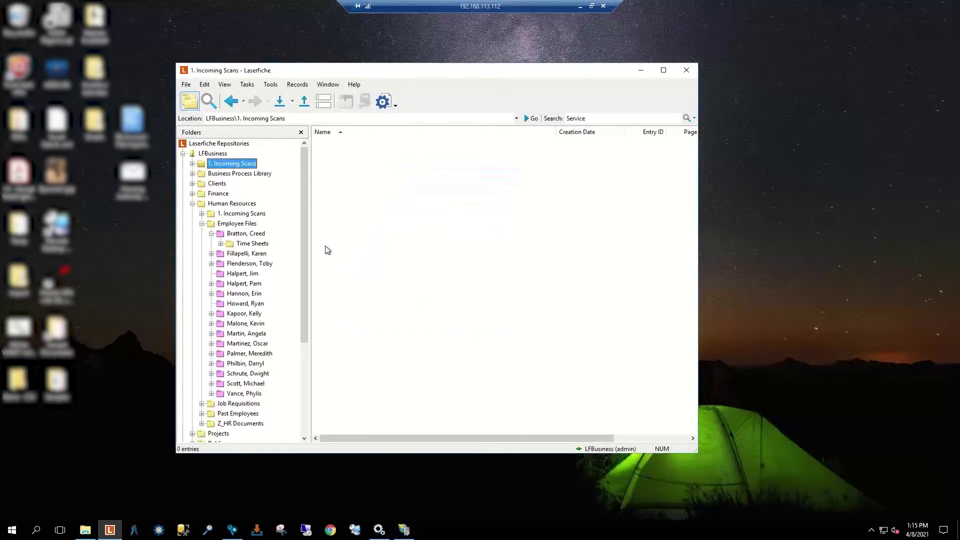
pyautogui.click(209, 102)
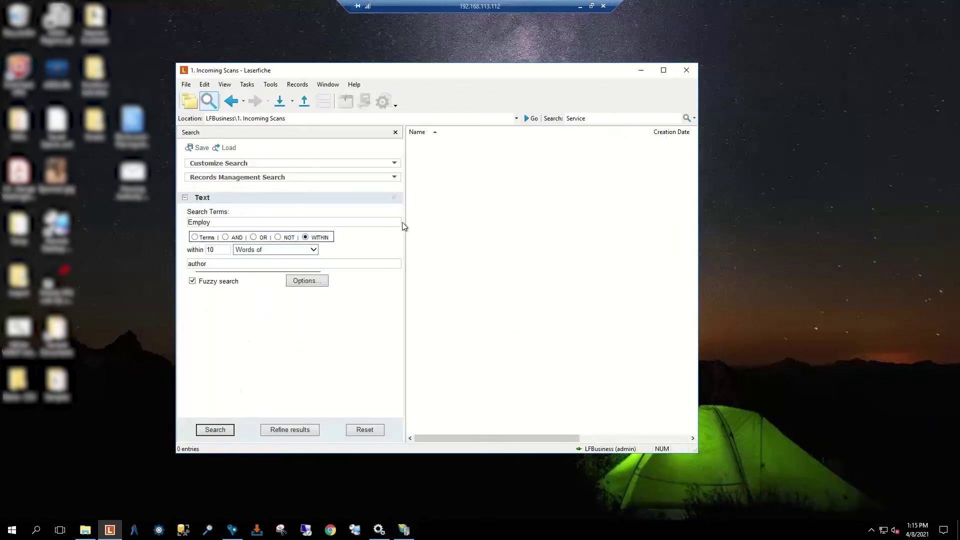
pyautogui.click(394, 198)
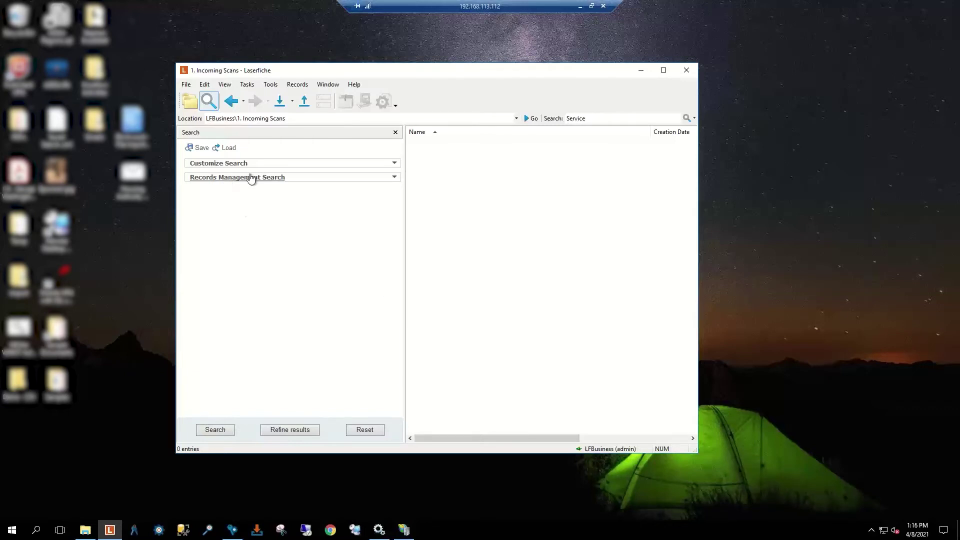
pyautogui.click(292, 181)
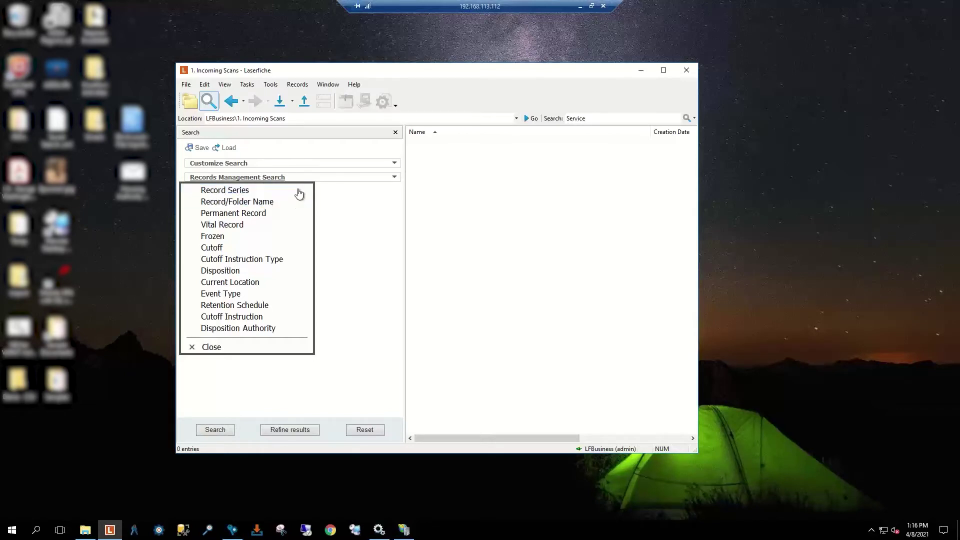
pyautogui.click(293, 178)
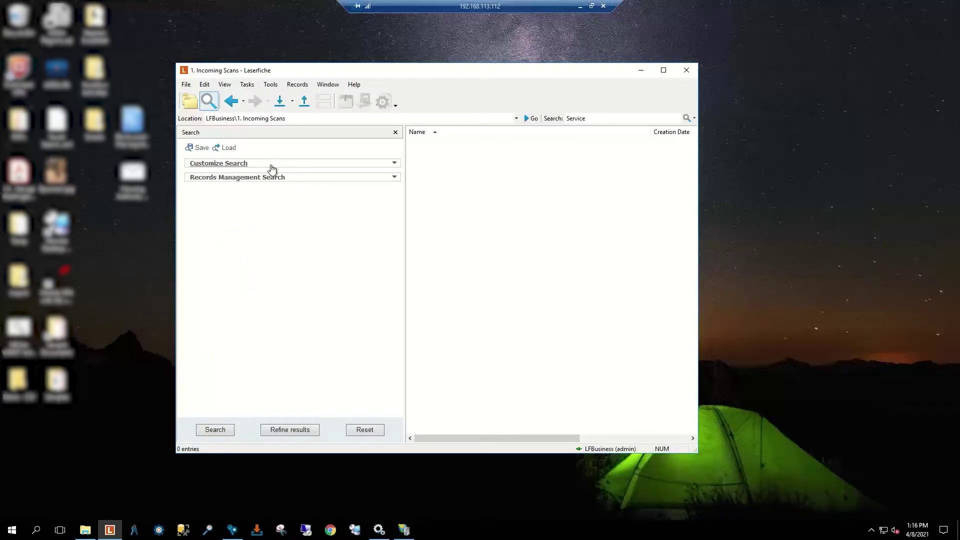
# Step: Add a Name criterion from the search criteria list, leaving Entry name empty
pyautogui.click(276, 167)
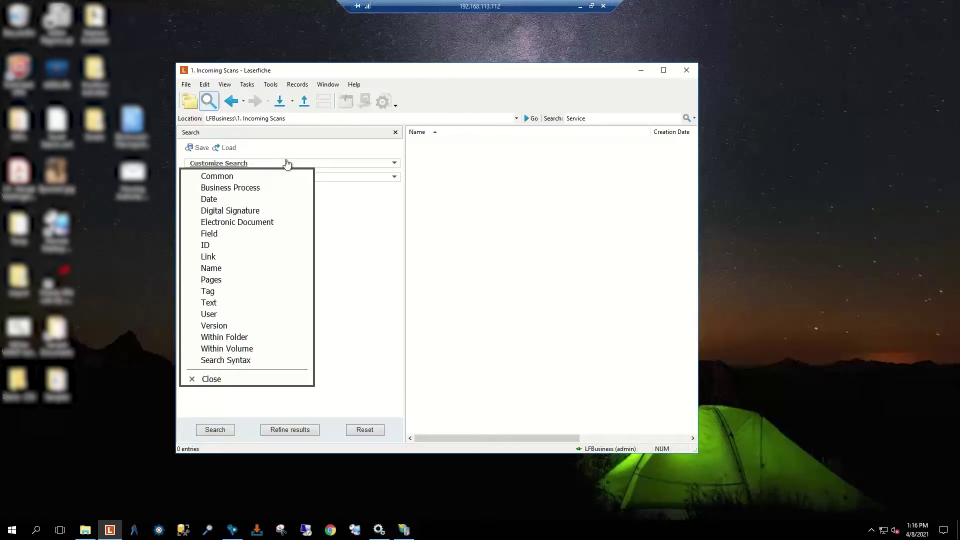
pyautogui.click(252, 166)
pyautogui.click(253, 169)
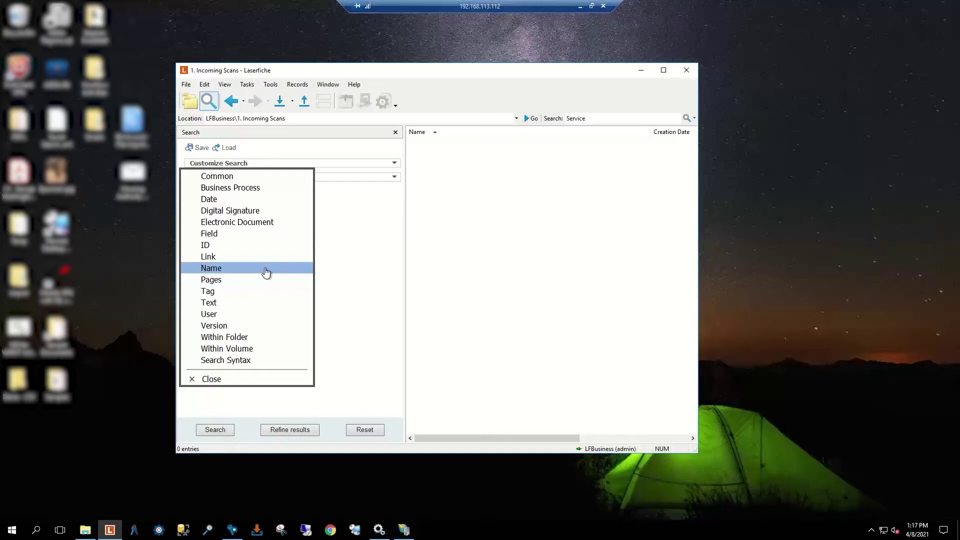
pyautogui.click(267, 272)
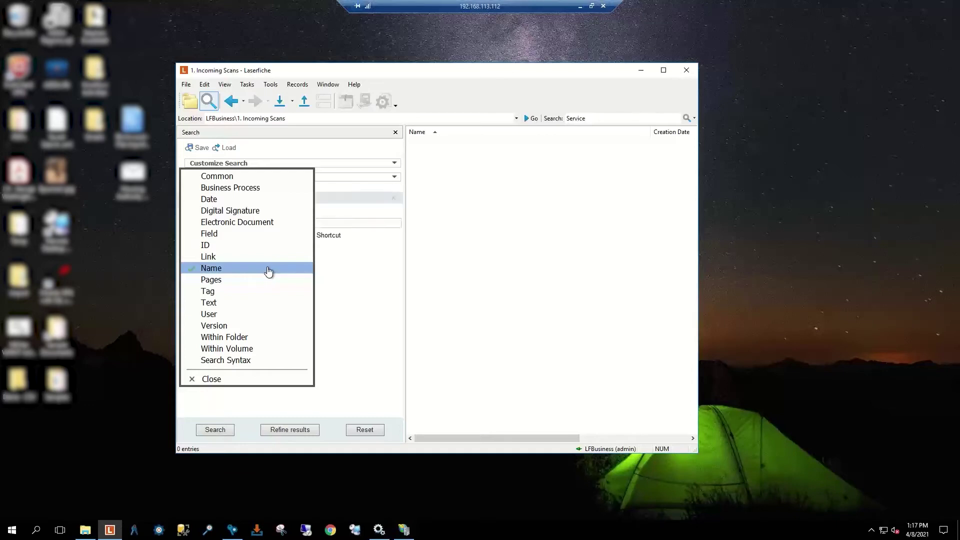
pyautogui.click(208, 383)
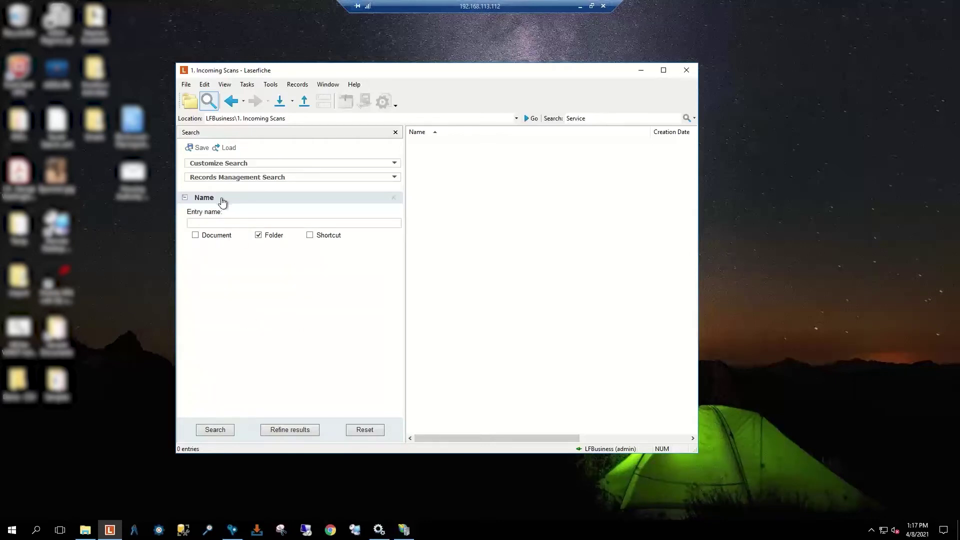
pyautogui.click(257, 238)
pyautogui.click(195, 235)
pyautogui.click(258, 235)
pyautogui.click(310, 236)
pyautogui.click(258, 235)
pyautogui.click(312, 237)
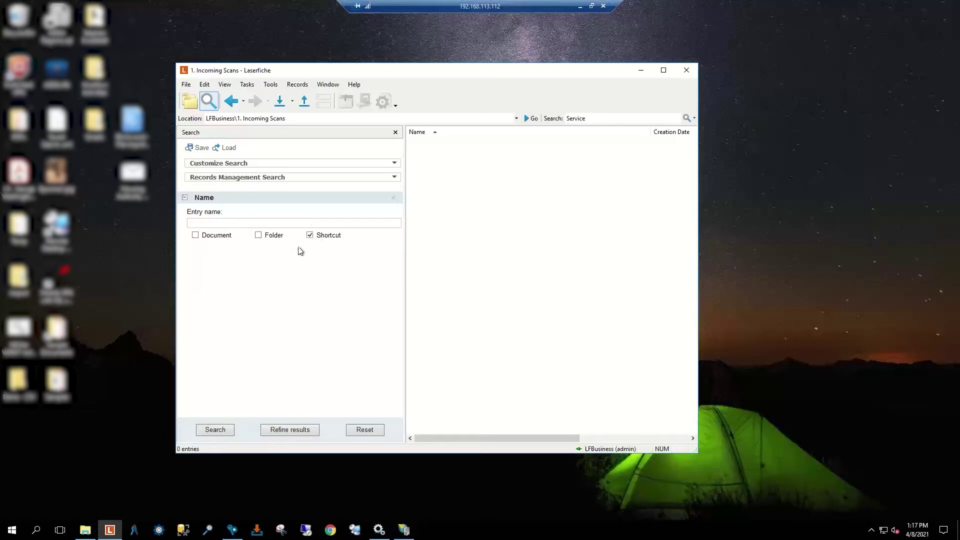
pyautogui.click(196, 236)
pyautogui.click(195, 236)
pyautogui.click(259, 235)
pyautogui.click(243, 226)
pyautogui.click(243, 166)
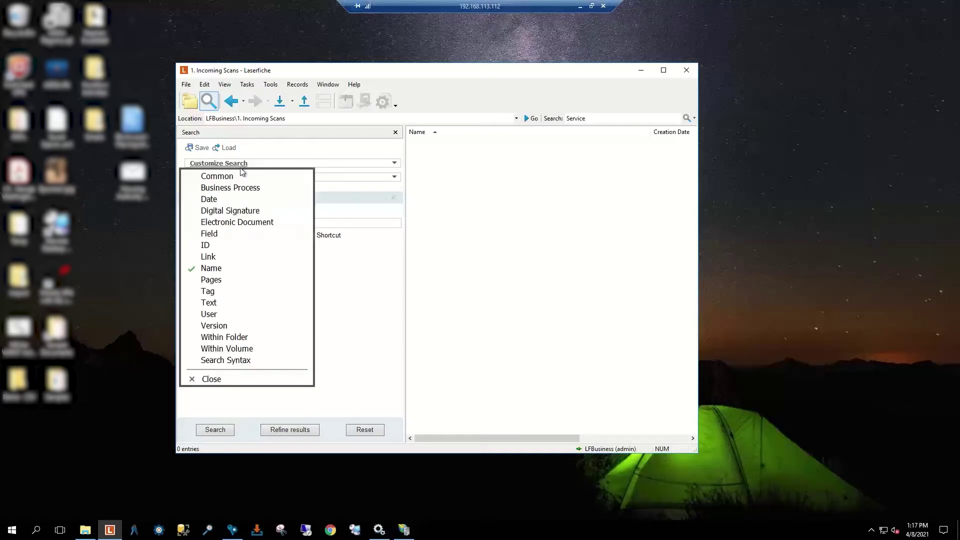
pyautogui.click(226, 200)
pyautogui.click(220, 379)
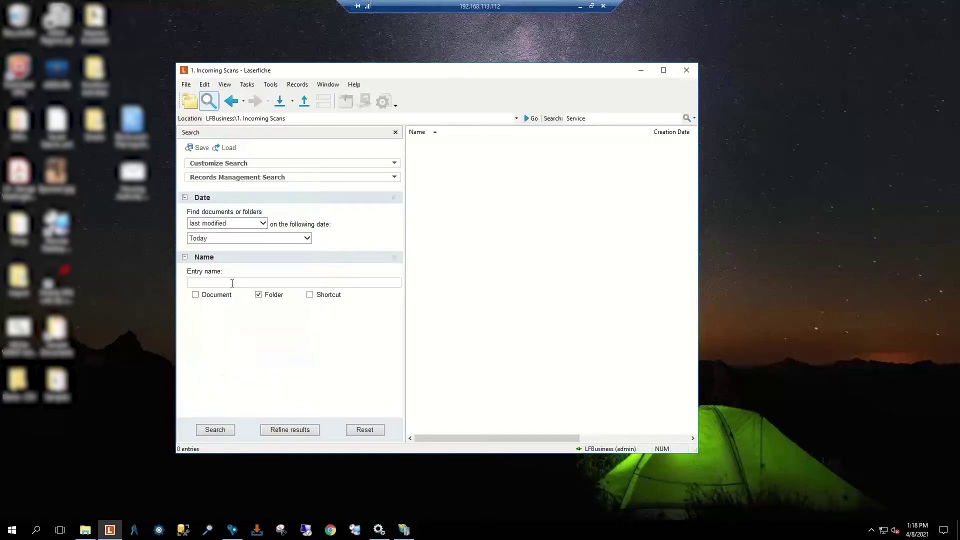
pyautogui.click(234, 224)
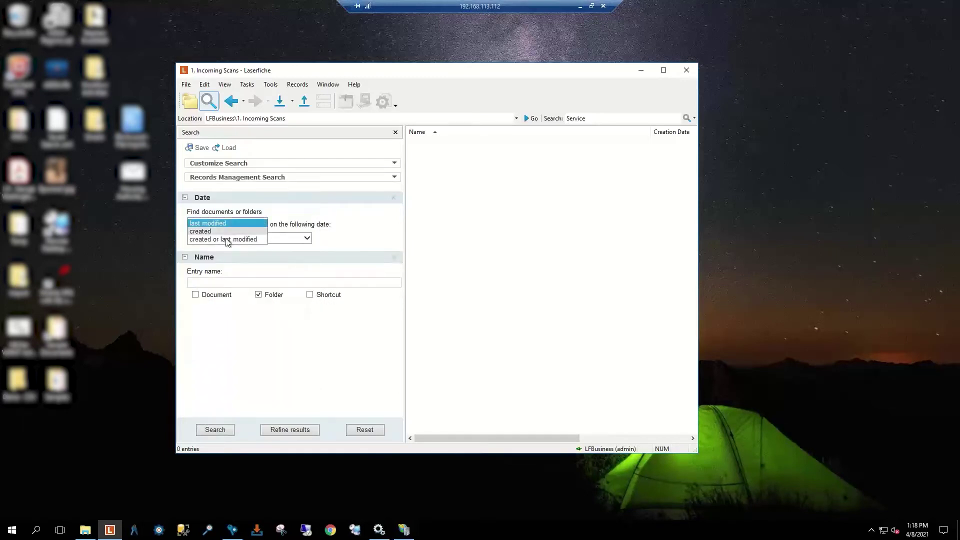
pyautogui.click(226, 232)
pyautogui.click(234, 225)
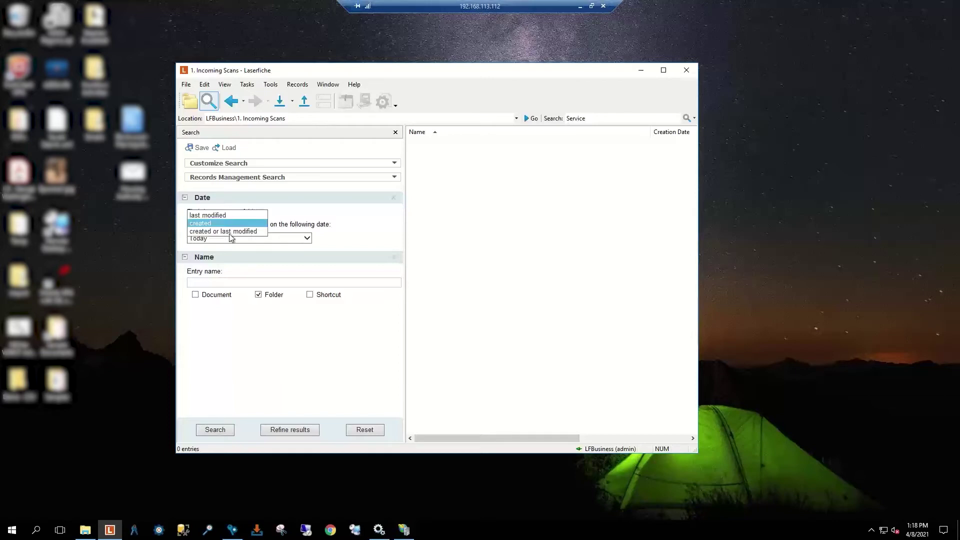
pyautogui.click(229, 232)
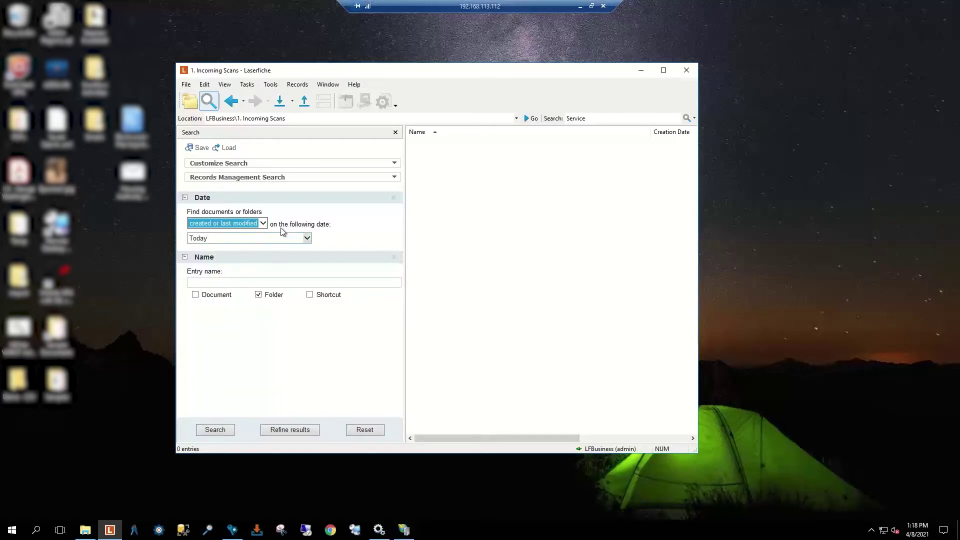
pyautogui.click(266, 238)
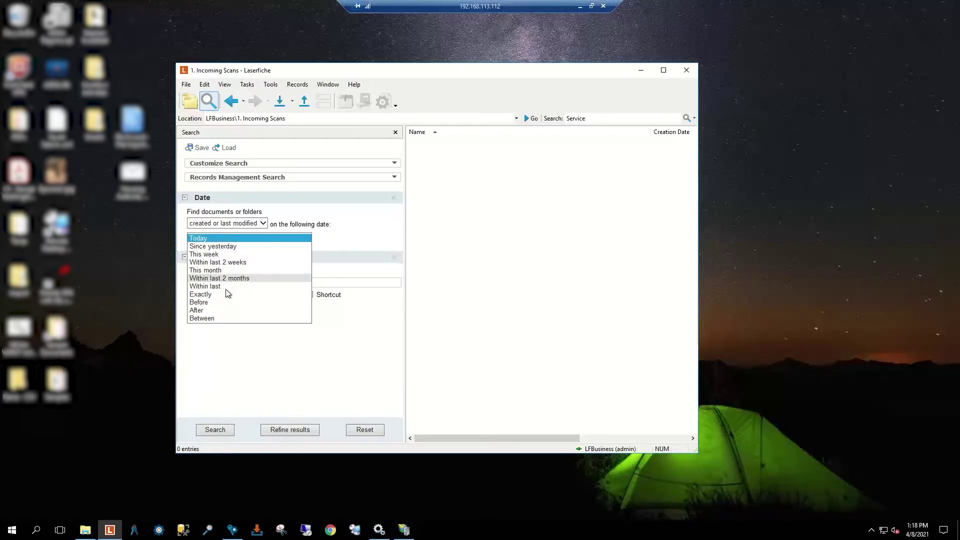
pyautogui.click(211, 318)
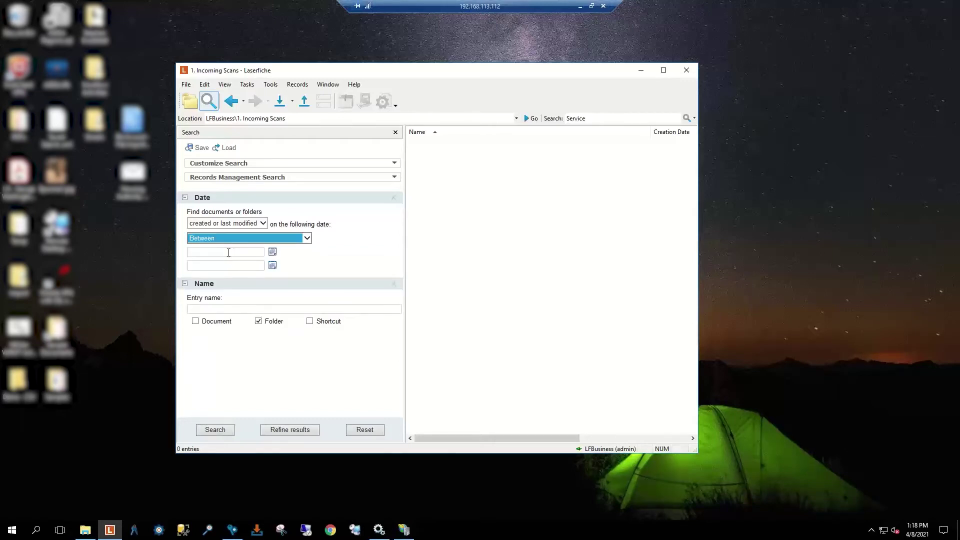
pyautogui.click(394, 198)
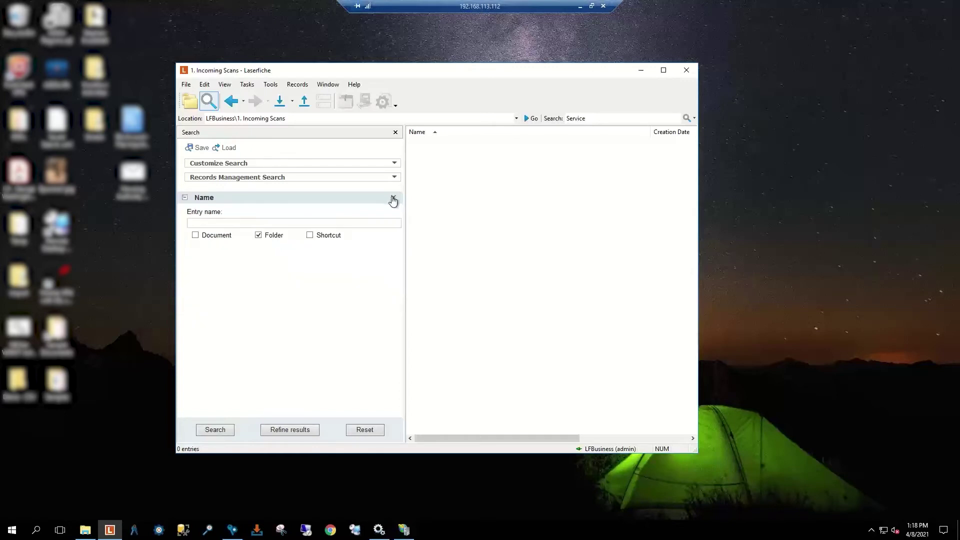
# Step: Search folder names for 'A', then for the wildcard pattern 'A*'
pyautogui.click(235, 224)
pyautogui.write('*')
pyautogui.press('BackSpace')
pyautogui.write('A')
pyautogui.click(220, 431)
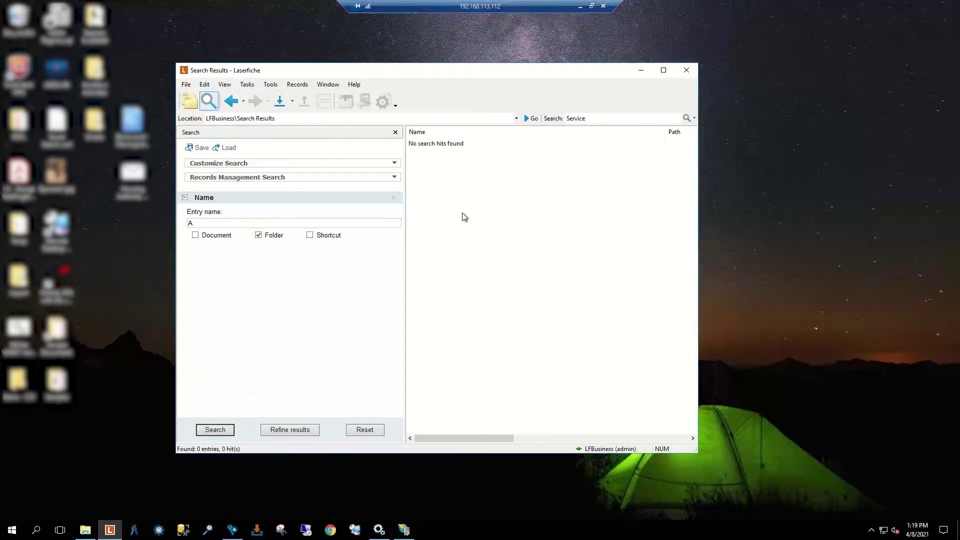
pyautogui.click(208, 225)
pyautogui.write('*')
pyautogui.click(222, 427)
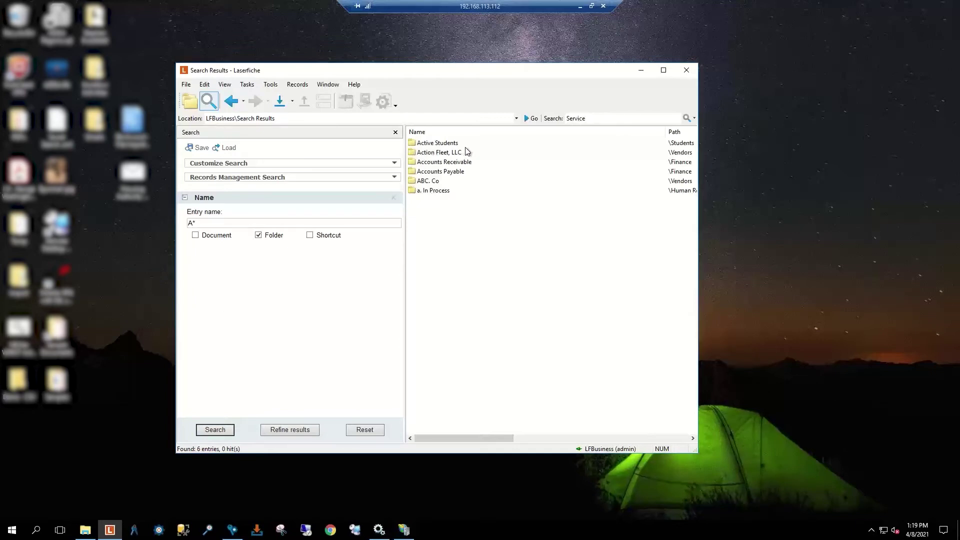
# Step: Try the Entry name patterns '?' and 'ABC C.?' in successive folder name searches
pyautogui.click(219, 224)
pyautogui.press('BackSpace')
pyautogui.write('BC')
pyautogui.press('BackSpace')
pyautogui.press('BackSpace')
pyautogui.press('BackSpace')
pyautogui.write('?')
pyautogui.click(216, 429)
pyautogui.click(205, 223)
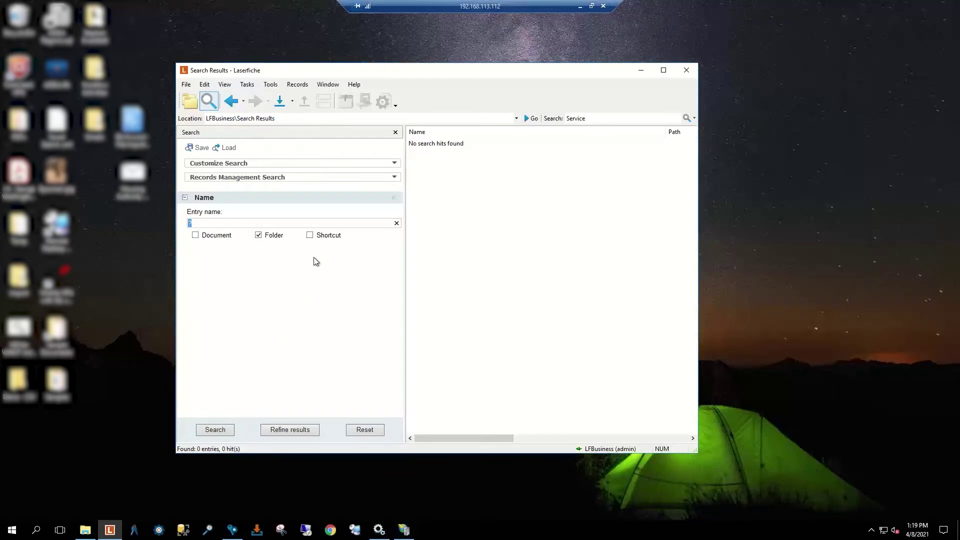
pyautogui.write('ABC')
pyautogui.write(' C.')
pyautogui.write('?')
pyautogui.click(228, 430)
# Step: Refine the pattern through 'ABC C?' and 'ABC C*' to 'ABC*', finding the ABC. Co folder
pyautogui.click(220, 221)
pyautogui.press('BackSpace')
pyautogui.press('BackSpace')
pyautogui.write('?')
pyautogui.click(220, 431)
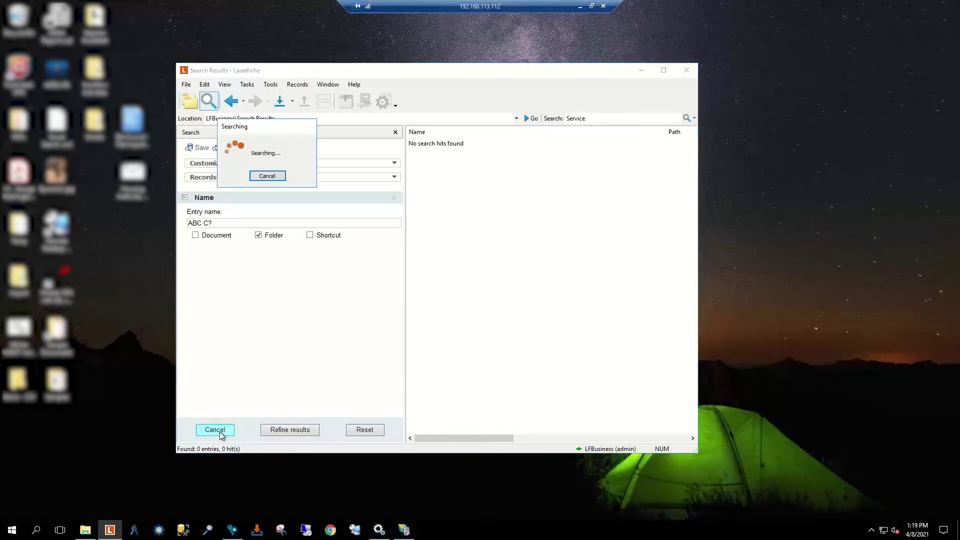
pyautogui.click(224, 223)
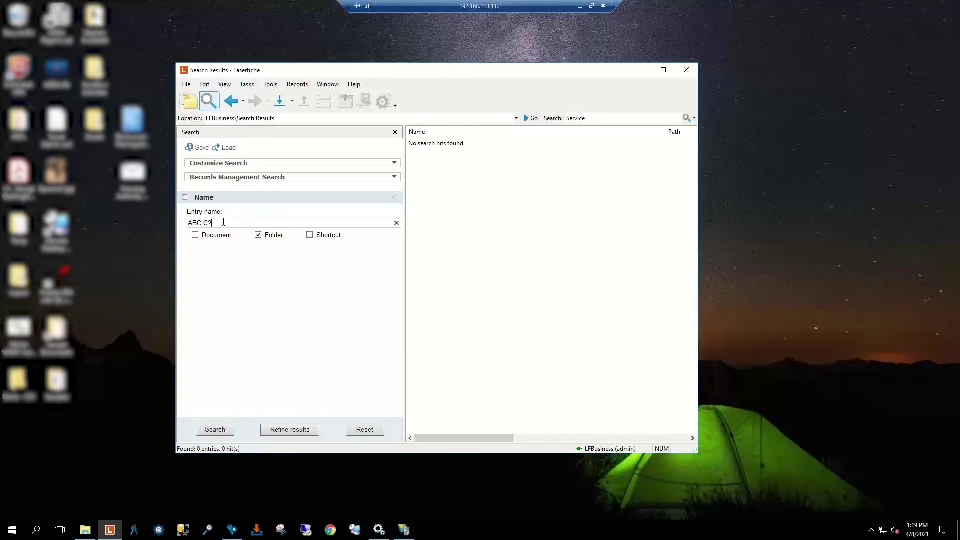
pyautogui.press('BackSpace')
pyautogui.write('*')
pyautogui.click(230, 430)
pyautogui.moveTo(213, 224); pyautogui.dragTo(204, 224)
pyautogui.press('BackSpace')
pyautogui.click(215, 429)
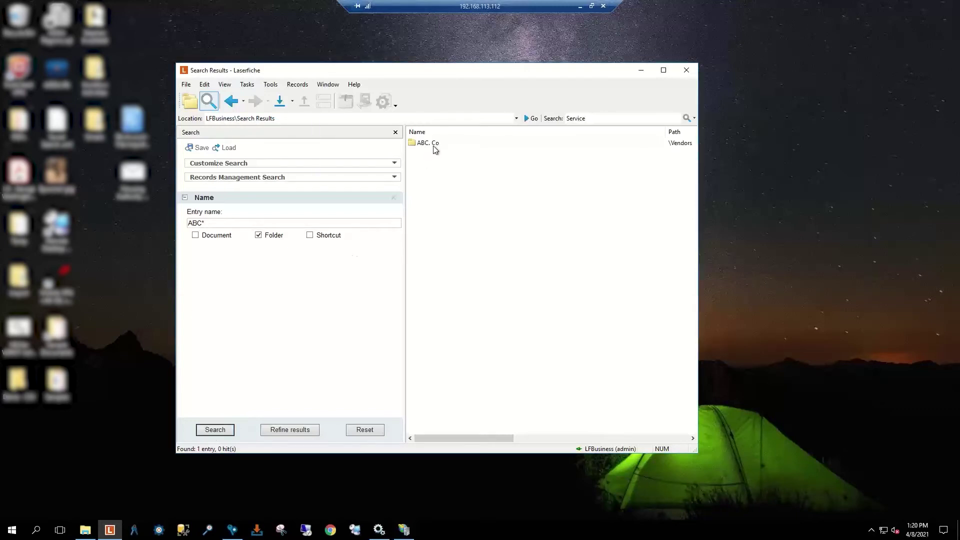
# Step: Search entry names with the single-character wildcard patterns ABC? and then A?C
pyautogui.click(212, 222)
pyautogui.press('BackSpace')
pyautogui.write('?')
pyautogui.click(220, 433)
pyautogui.click(205, 224)
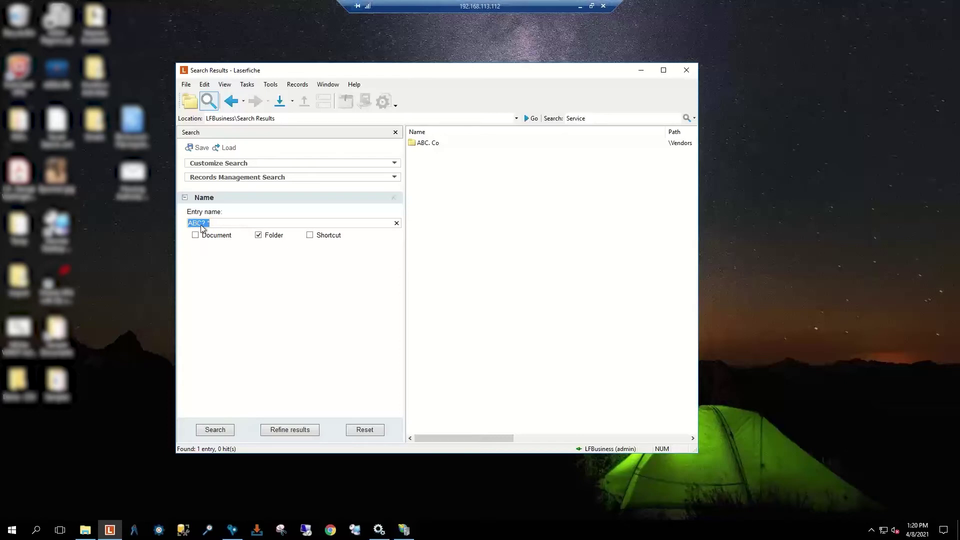
pyautogui.write('A?C.')
pyautogui.click(232, 433)
# Step: Search for names matching [A-D]BC*, then edit the pattern to [AD]BC*
pyautogui.moveTo(201, 225); pyautogui.dragTo(215, 226)
pyautogui.hotkey('ctrl', 'a')
pyautogui.press('BackSpace')
pyautogui.write('[A-D]BC*')
pyautogui.click(200, 432)
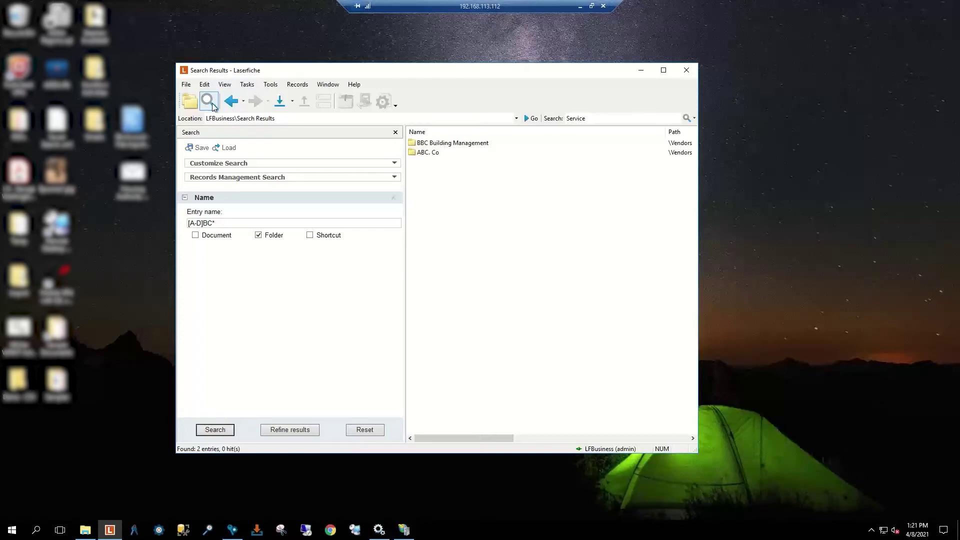
pyautogui.click(196, 223)
pyautogui.click(196, 224)
pyautogui.press('BackSpace')
# Step: Remove the Name criterion, then check BBC Building Management's folder properties for entry ID 7821
pyautogui.click(398, 199)
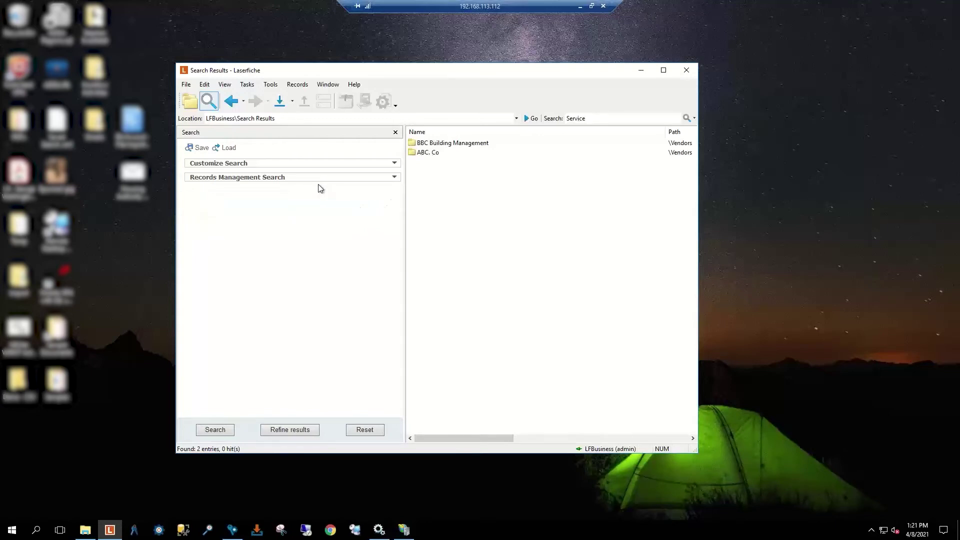
pyautogui.click(439, 144)
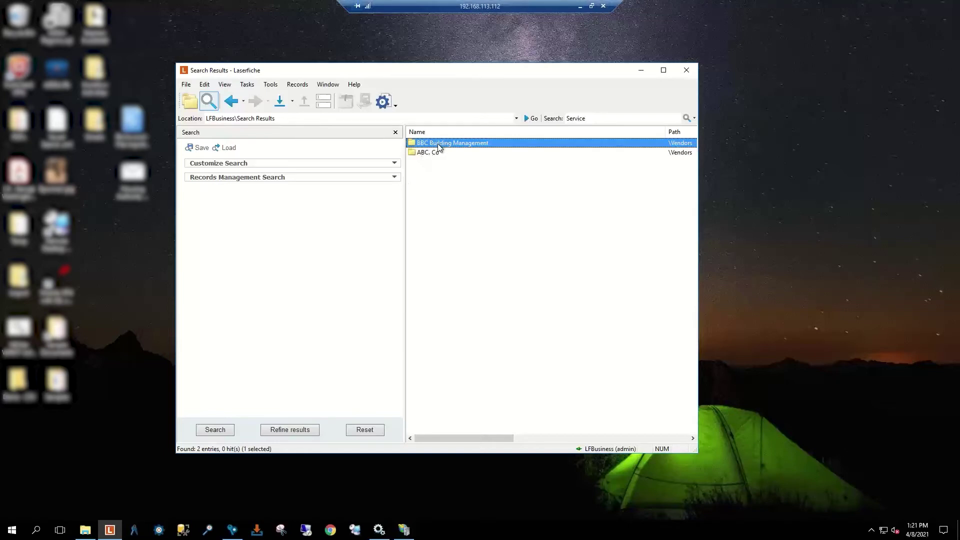
pyautogui.rightClick(440, 147)
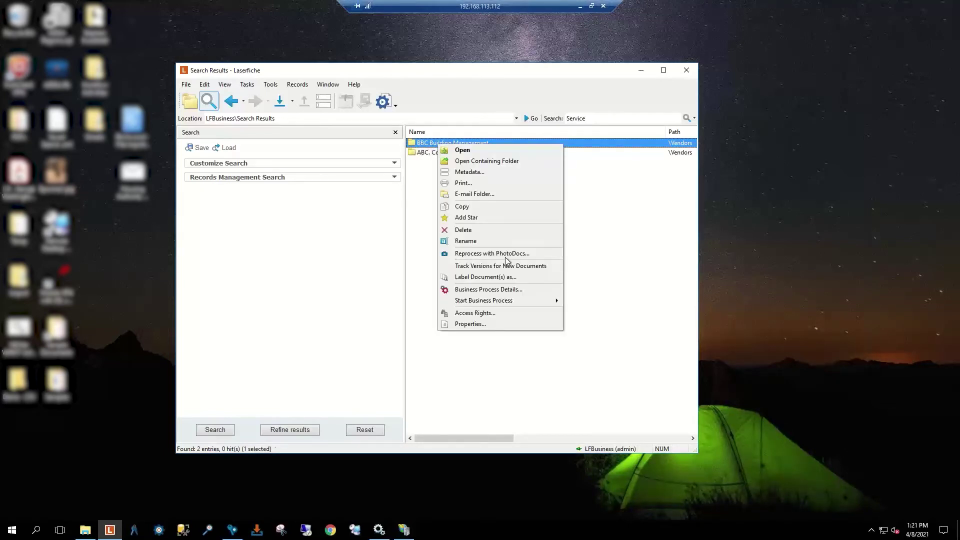
pyautogui.click(498, 326)
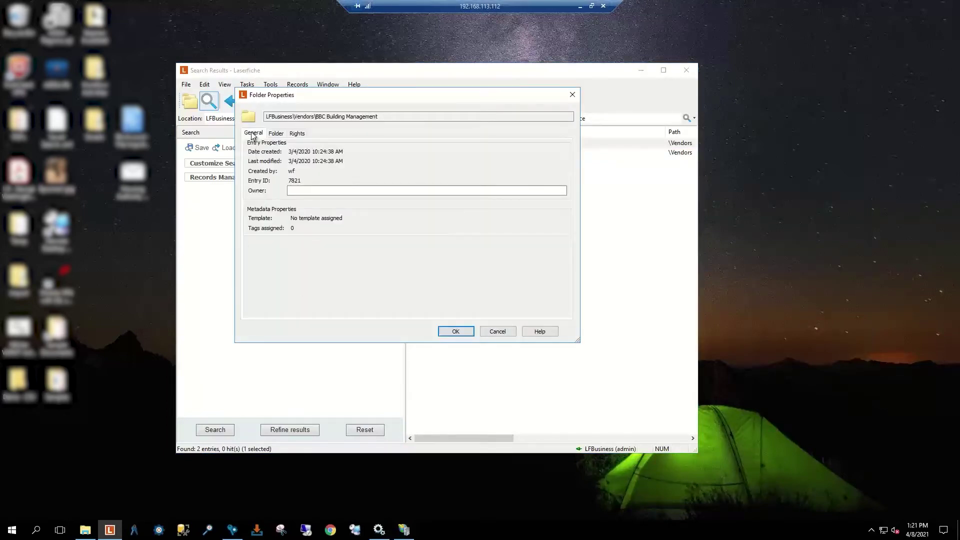
pyautogui.doubleClick(291, 180)
pyautogui.click(496, 333)
# Step: Add an ID criterion and dismiss the missing-criteria error from searching with it empty
pyautogui.click(269, 165)
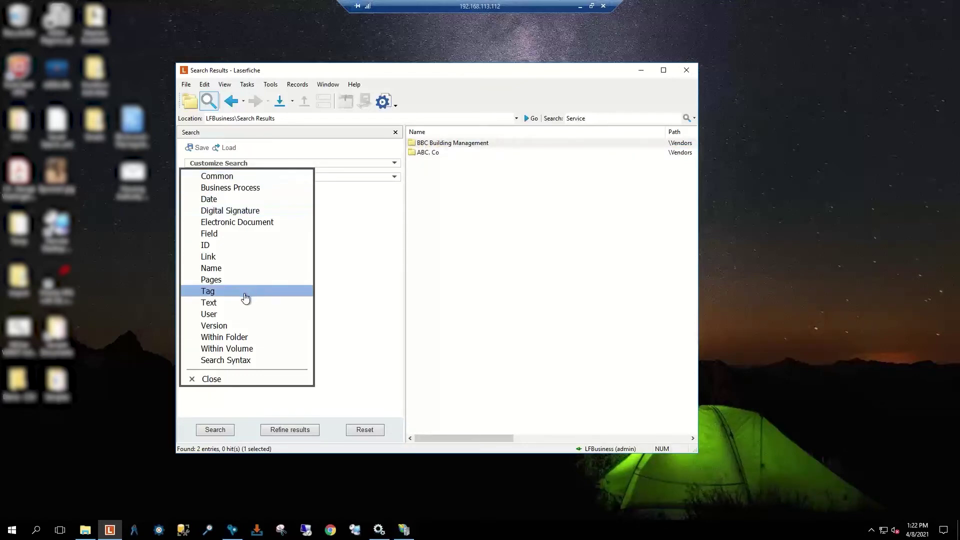
pyautogui.click(225, 246)
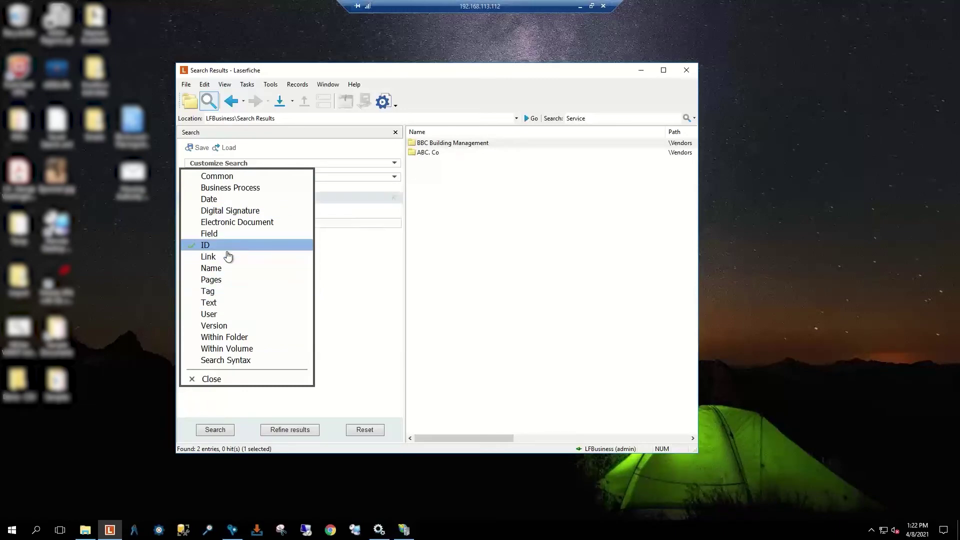
pyautogui.click(219, 429)
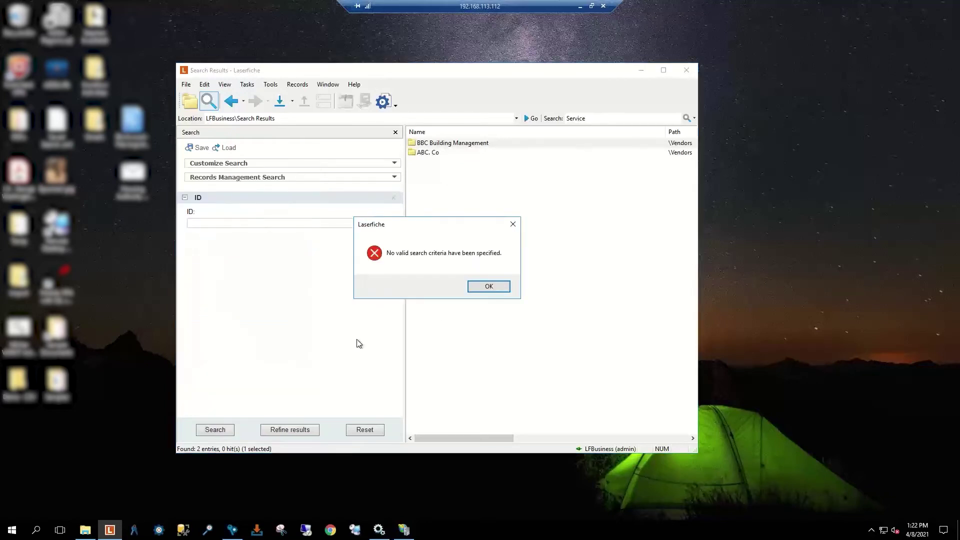
pyautogui.click(499, 286)
# Step: Search for entry ID 2156, which finds nothing, then trim the ID to 215
pyautogui.click(198, 223)
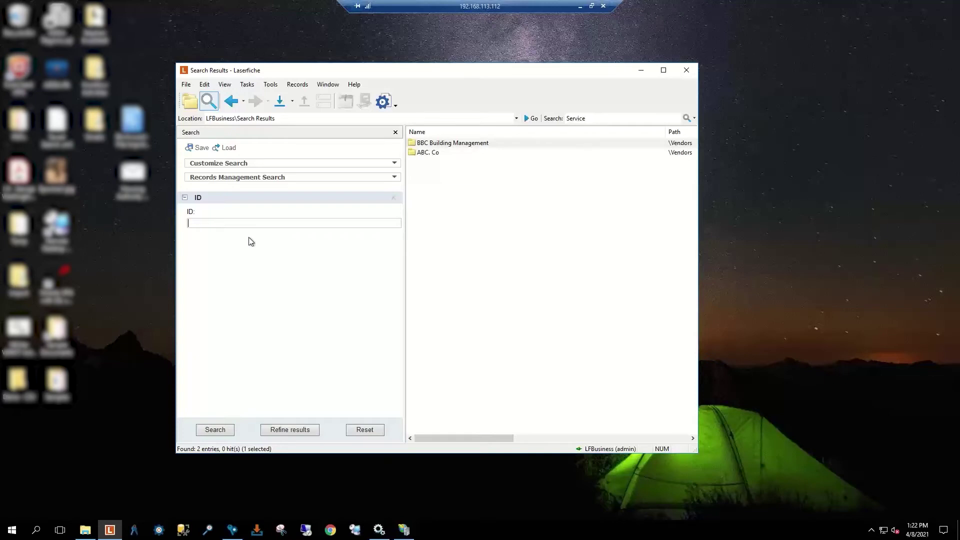
pyautogui.write('2156')
pyautogui.press('Return')
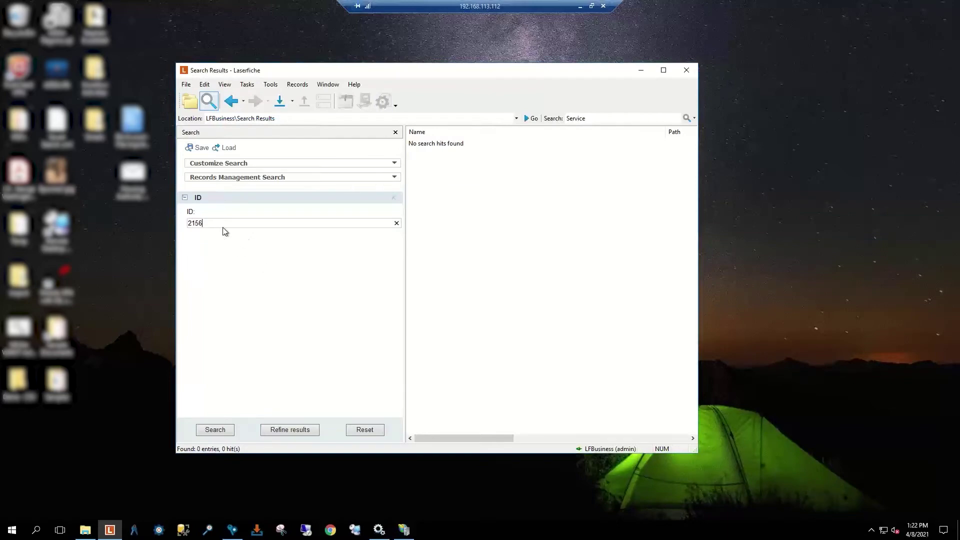
pyautogui.press('BackSpace')
# Step: Add a Search Syntax criterion to the search and run it
pyautogui.click(395, 167)
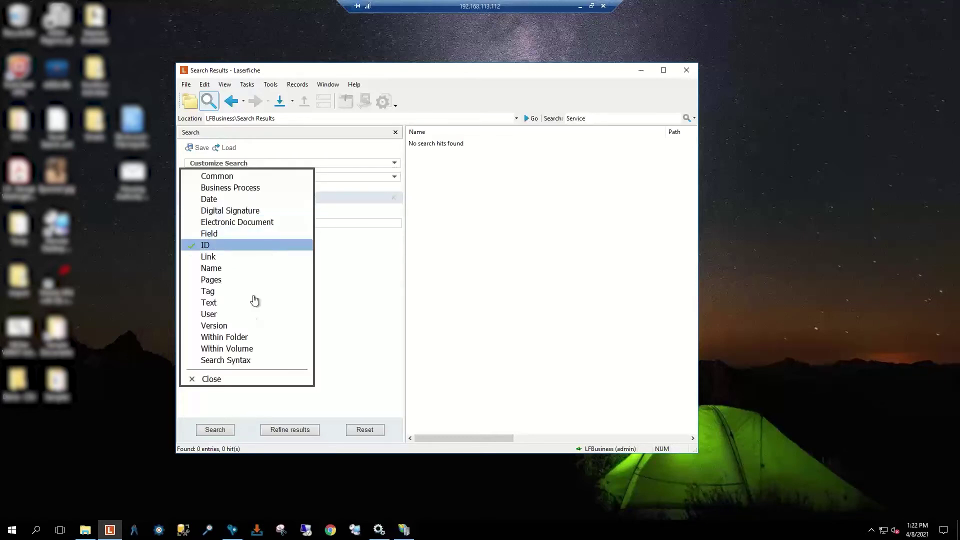
pyautogui.click(245, 362)
pyautogui.click(226, 379)
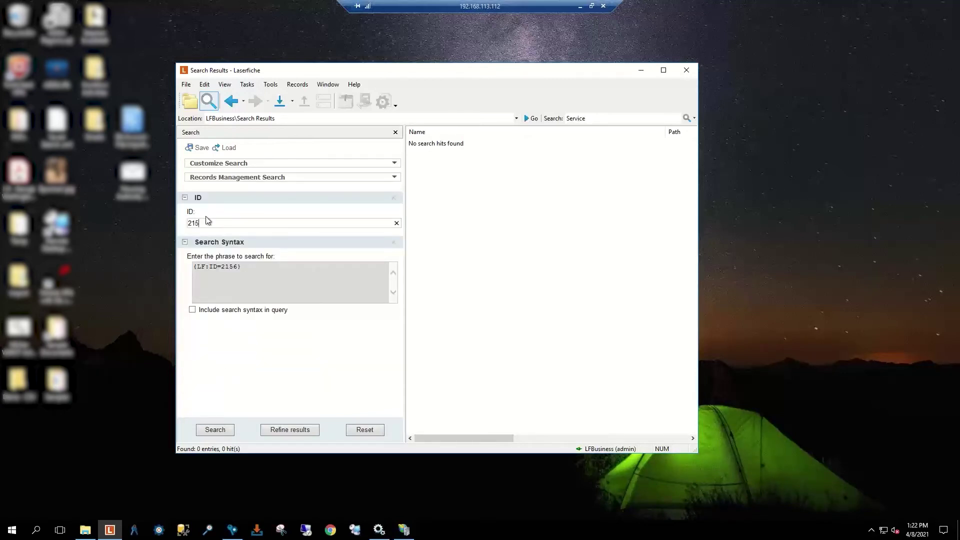
pyautogui.click(224, 432)
# Step: Include search syntax in the query and change the phrase to {LF:ID=2*}
pyautogui.click(192, 310)
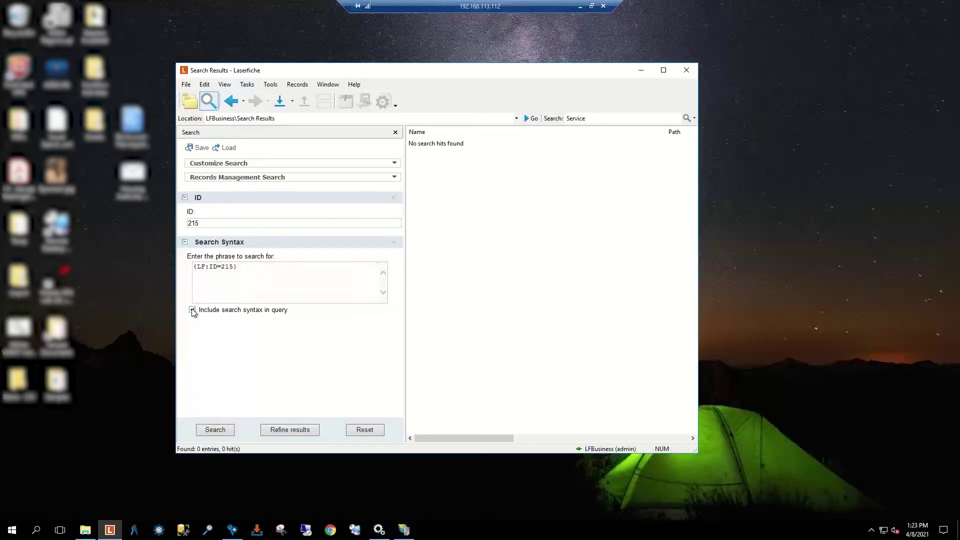
pyautogui.click(235, 268)
pyautogui.press('BackSpace')
pyautogui.press('BackSpace')
pyautogui.press('BackSpace')
pyautogui.write('[]')
pyautogui.press('Delete')
pyautogui.press('BackSpace')
pyautogui.write('2*')
# Step: Search with {LF:ID=2*}, then change the phrase to {LF:ID>200} and search again
pyautogui.click(222, 434)
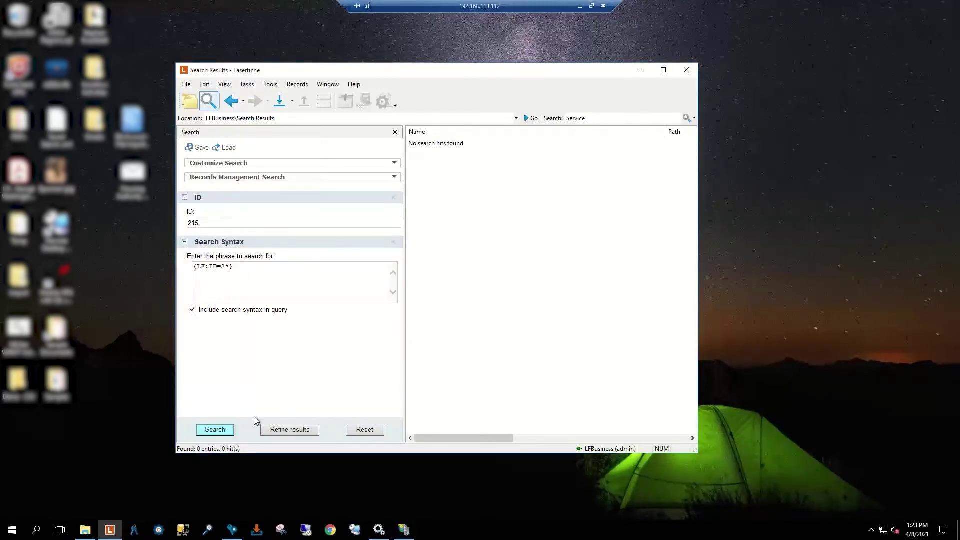
pyautogui.click(229, 269)
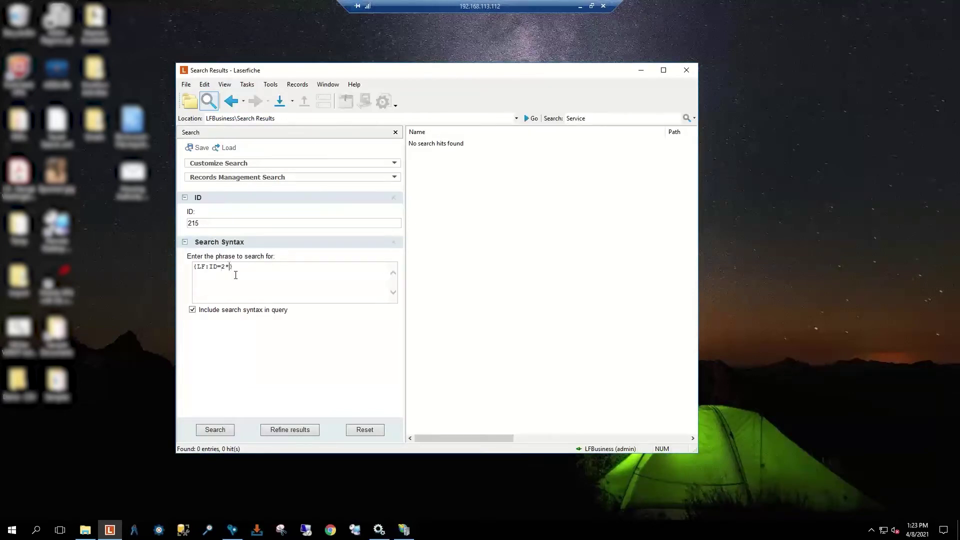
pyautogui.press('BackSpace')
pyautogui.press('BackSpace')
pyautogui.write('>200')
pyautogui.click(223, 432)
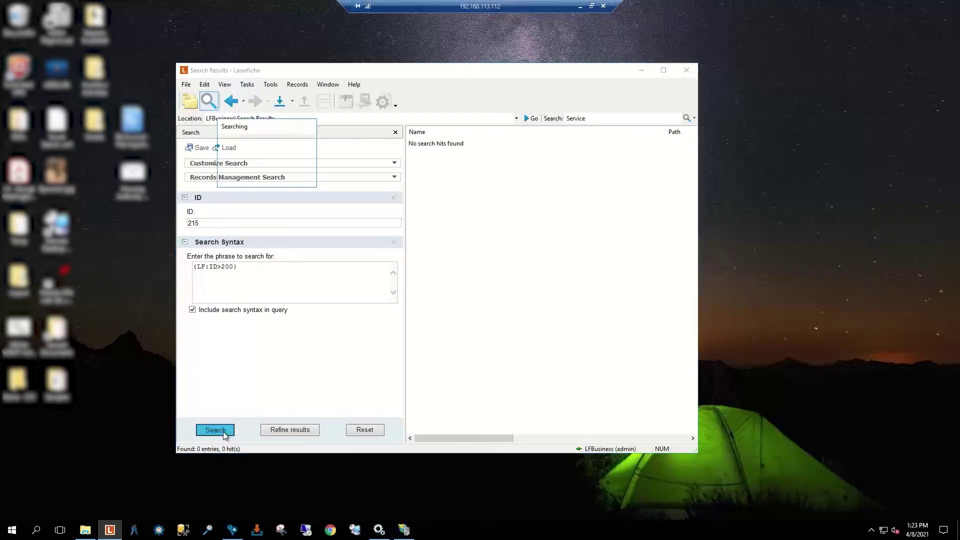
# Step: Clear 215 from the ID field and rerun using only the syntax phrase, finding 344 entries
pyautogui.click(242, 266)
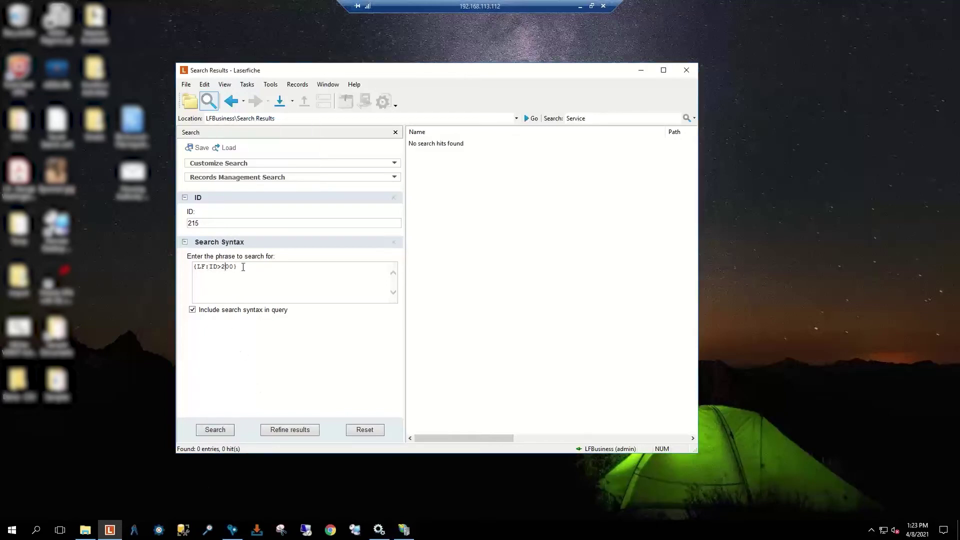
pyautogui.hotkey('shift', 'Tab')
pyautogui.press('BackSpace')
pyautogui.click(215, 430)
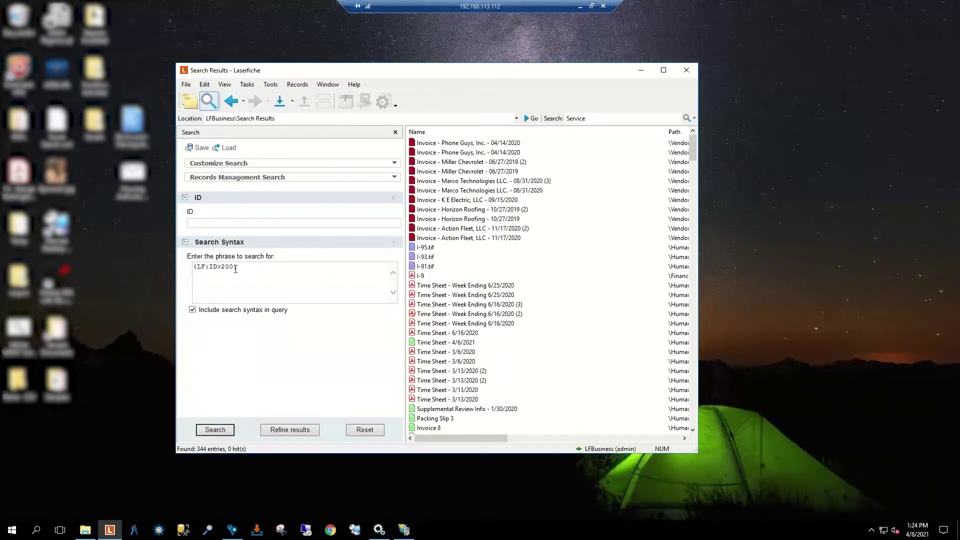
# Step: Drop the Search Syntax criterion, leaving only the empty ID criterion with 344 results listed
pyautogui.click(694, 120)
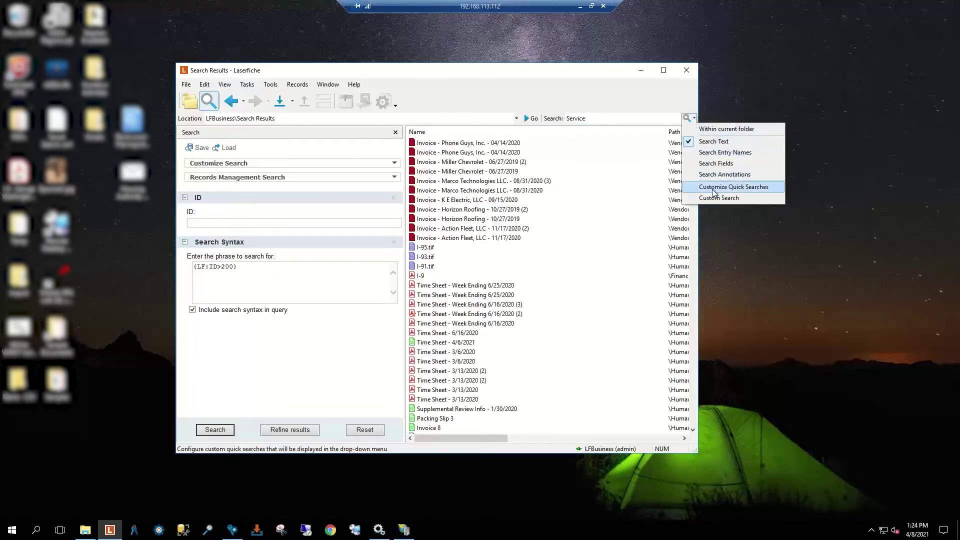
pyautogui.click(638, 103)
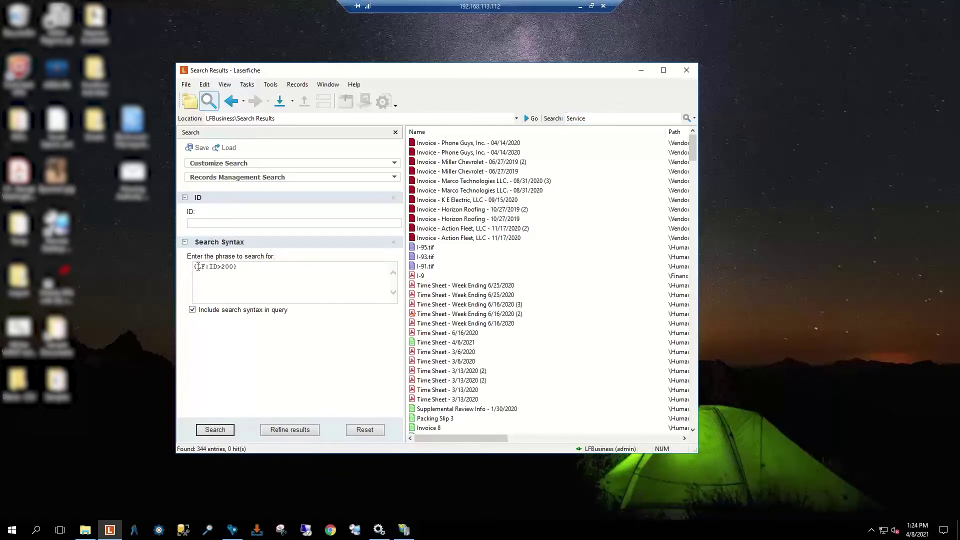
pyautogui.click(393, 242)
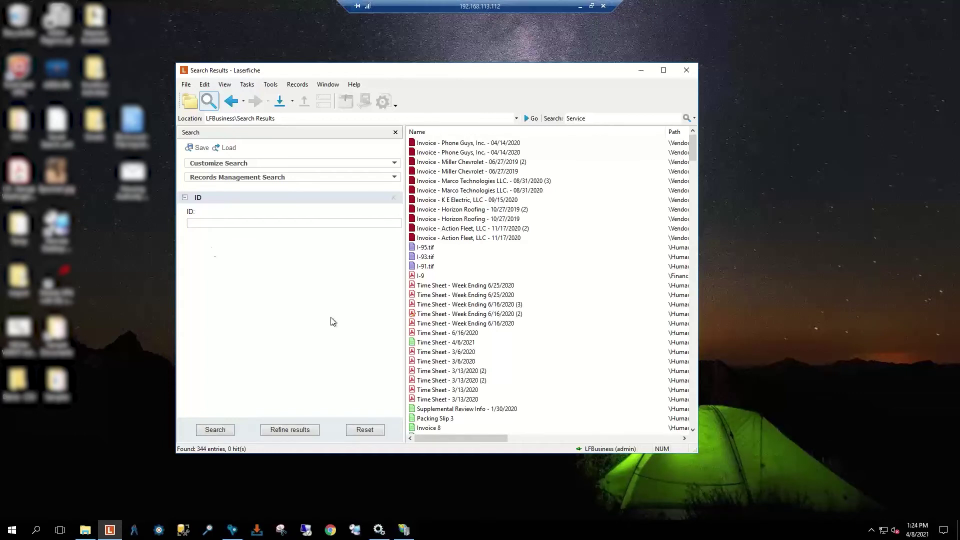
# Step: Swap the ID criterion for a Name criterion searching documents and folders for 'Time Sheet*'
pyautogui.click(394, 197)
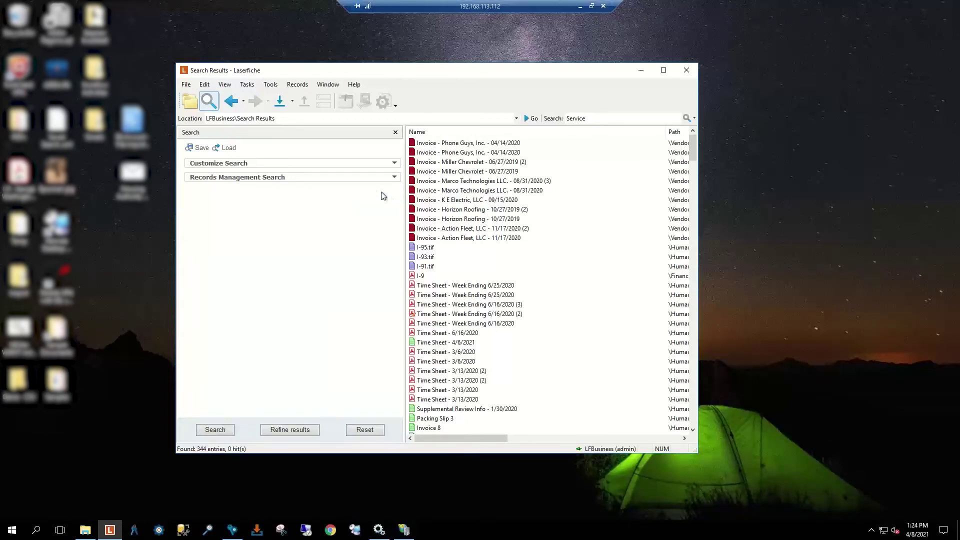
pyautogui.click(362, 167)
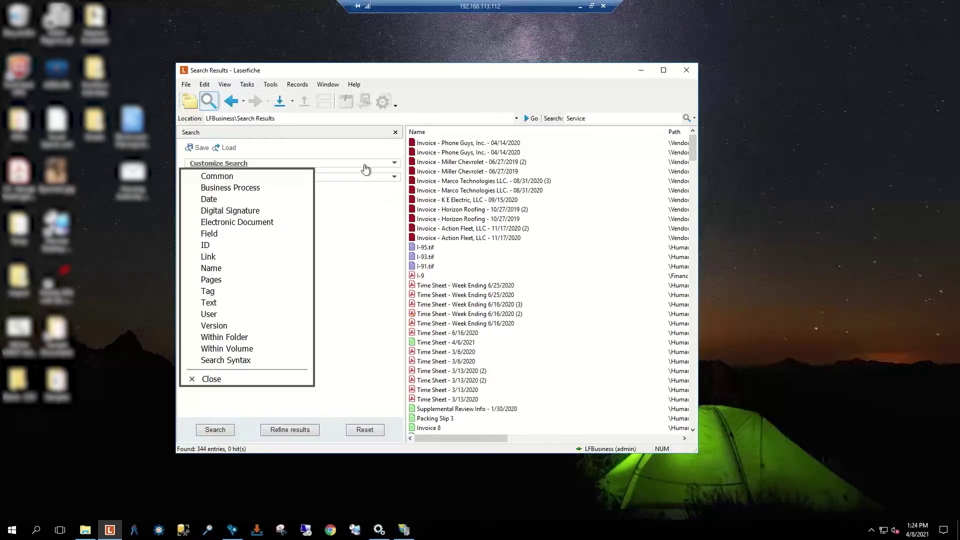
pyautogui.click(220, 271)
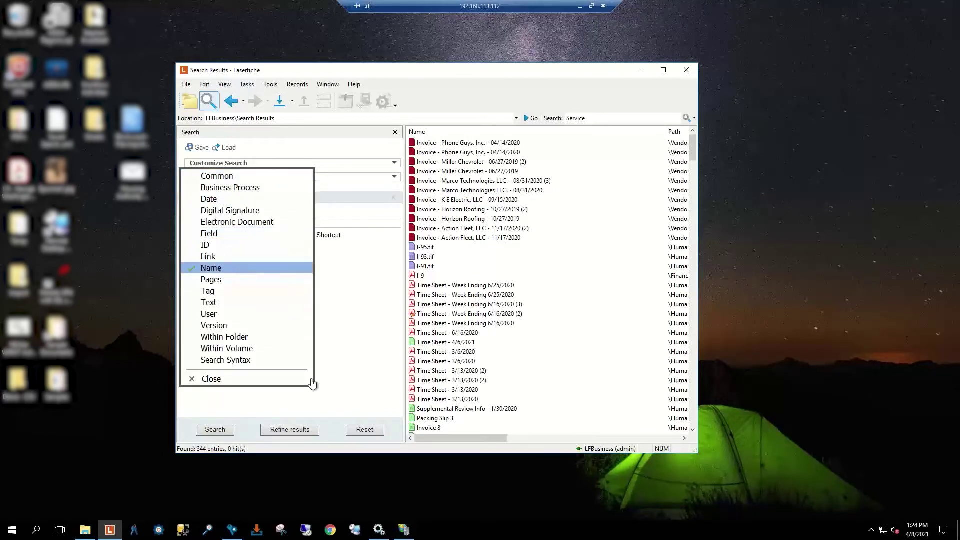
pyautogui.click(211, 380)
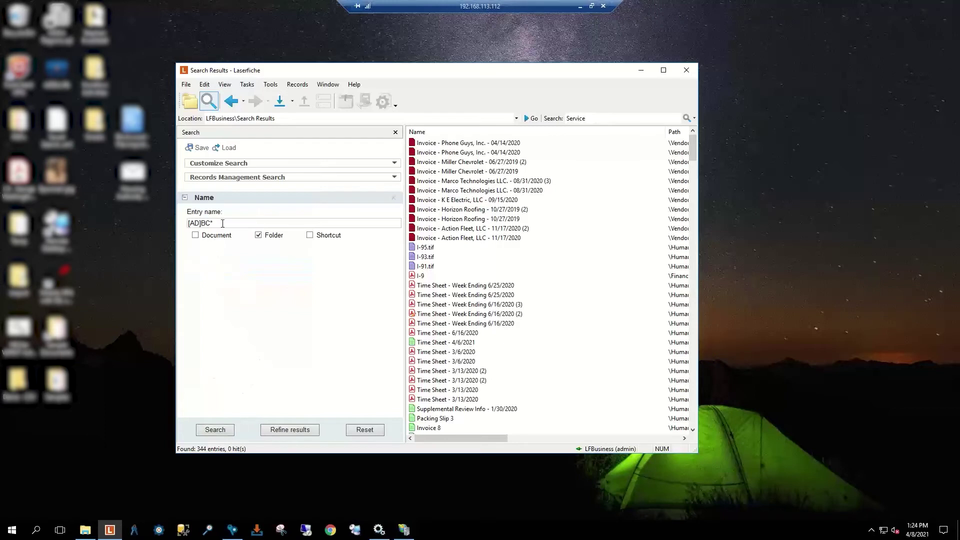
pyautogui.press('BackSpace')
pyautogui.click(195, 236)
pyautogui.write('Time Sheet*')
pyautogui.click(215, 430)
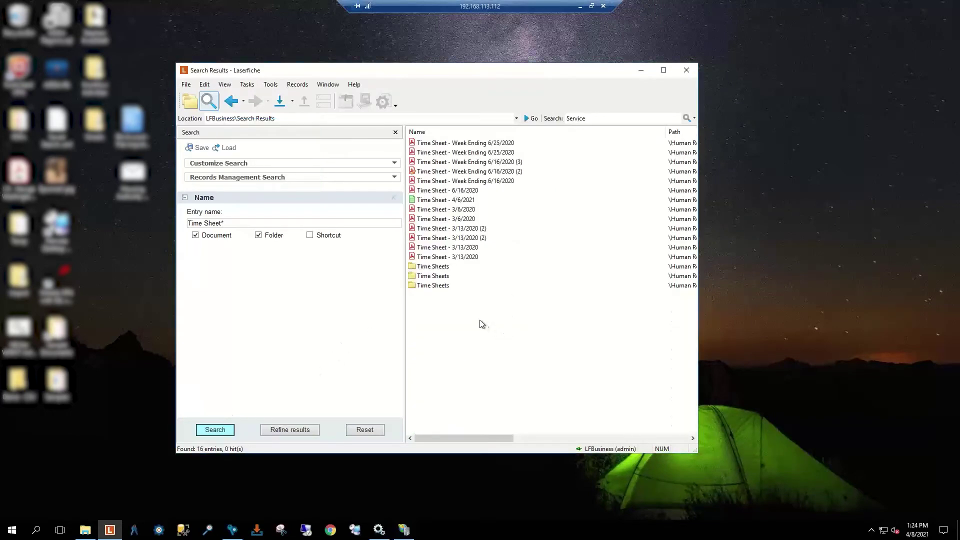
# Step: Add a Date criterion for entries created or modified between 3/1/2020 and 3/31/2020
pyautogui.click(374, 167)
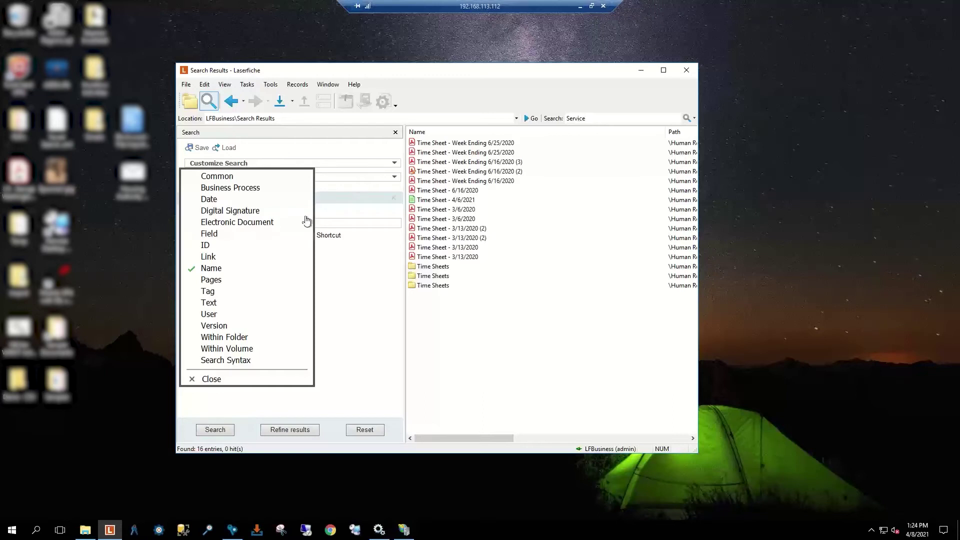
pyautogui.click(233, 202)
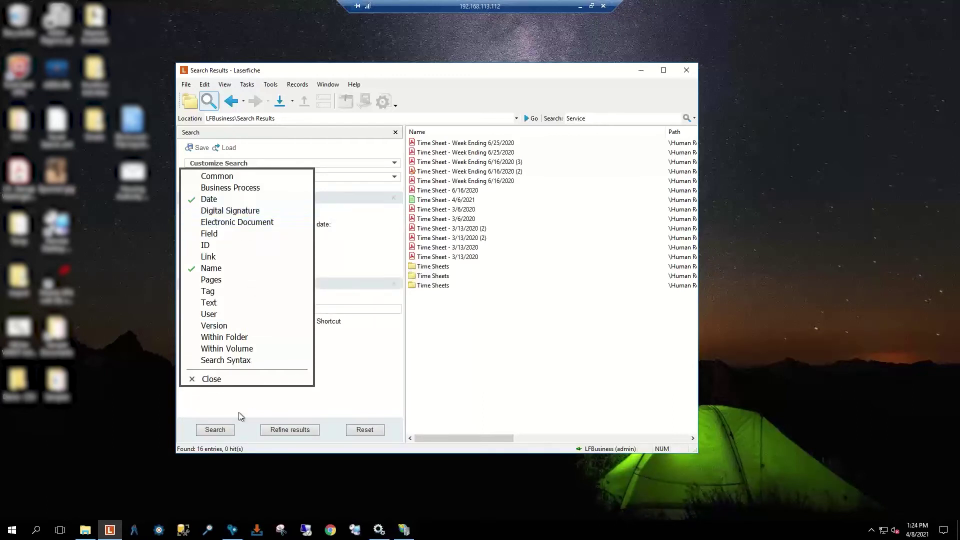
pyautogui.click(223, 381)
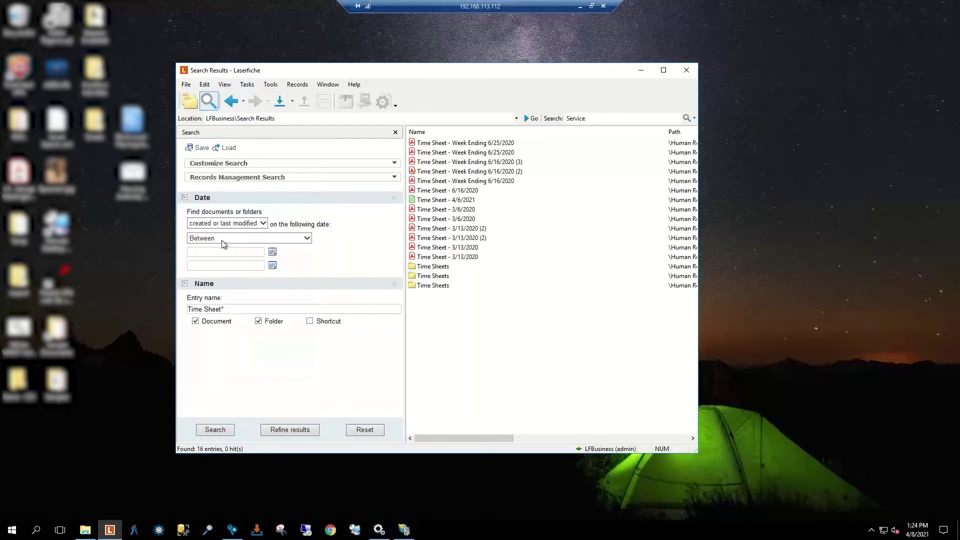
pyautogui.click(249, 251)
pyautogui.write('3/1/2021')
pyautogui.press('BackSpace')
pyautogui.write('0')
pyautogui.click(225, 266)
pyautogui.write('3/31/2020')
pyautogui.click(539, 437)
pyautogui.moveTo(553, 436); pyautogui.dragTo(417, 437)
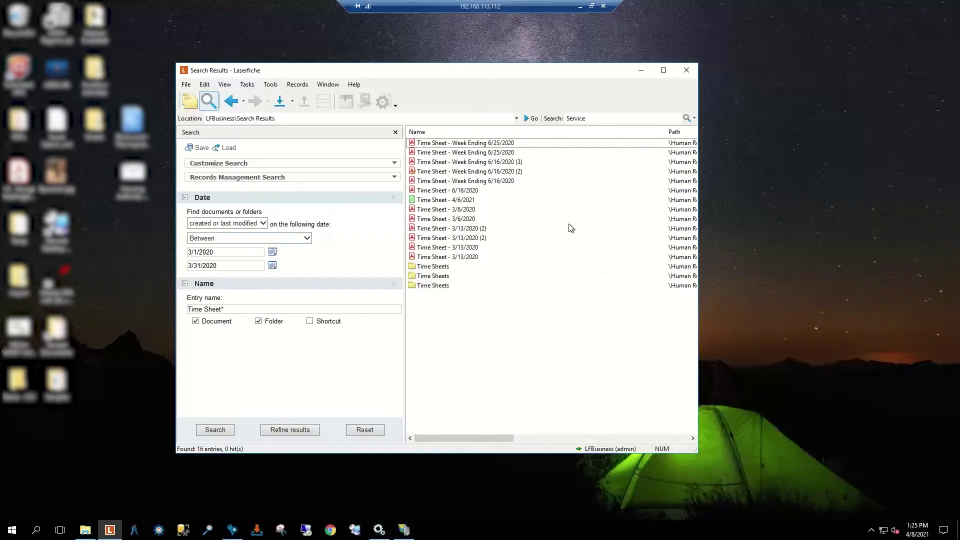
# Step: Add a Field Search criterion switched from the Human Resources template to searching across selected fields
pyautogui.click(353, 164)
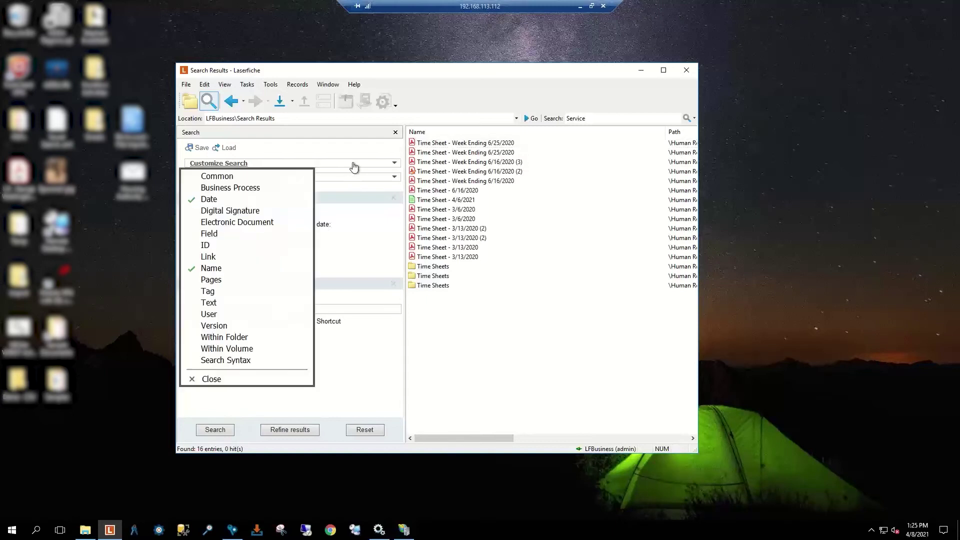
pyautogui.click(228, 235)
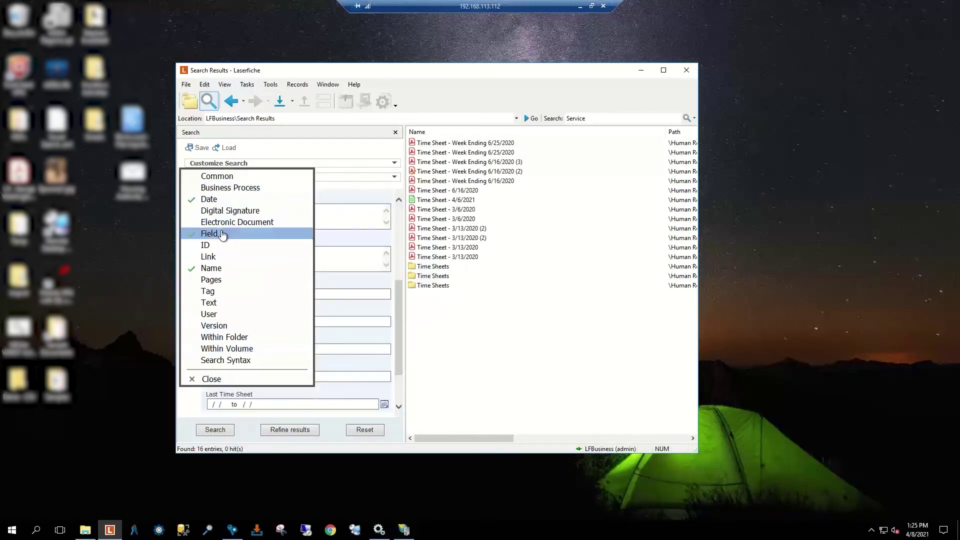
pyautogui.click(229, 379)
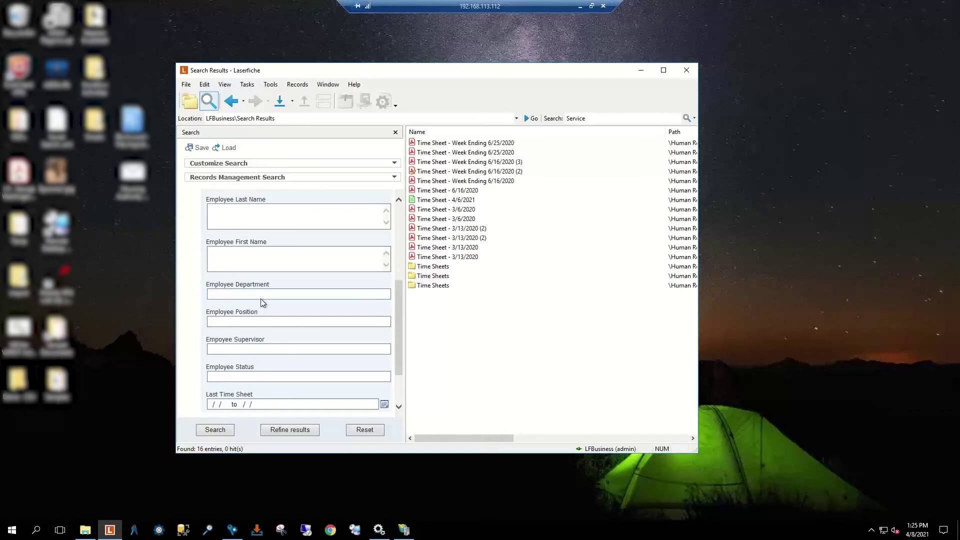
pyautogui.scroll(-2, 256, 234)
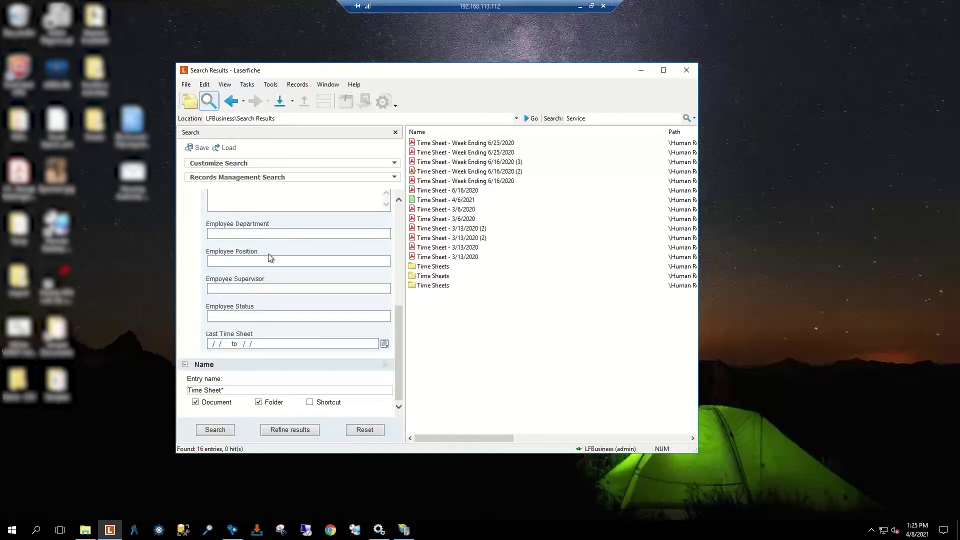
pyautogui.scroll(5, 269, 292)
pyautogui.scroll(2, 269, 292)
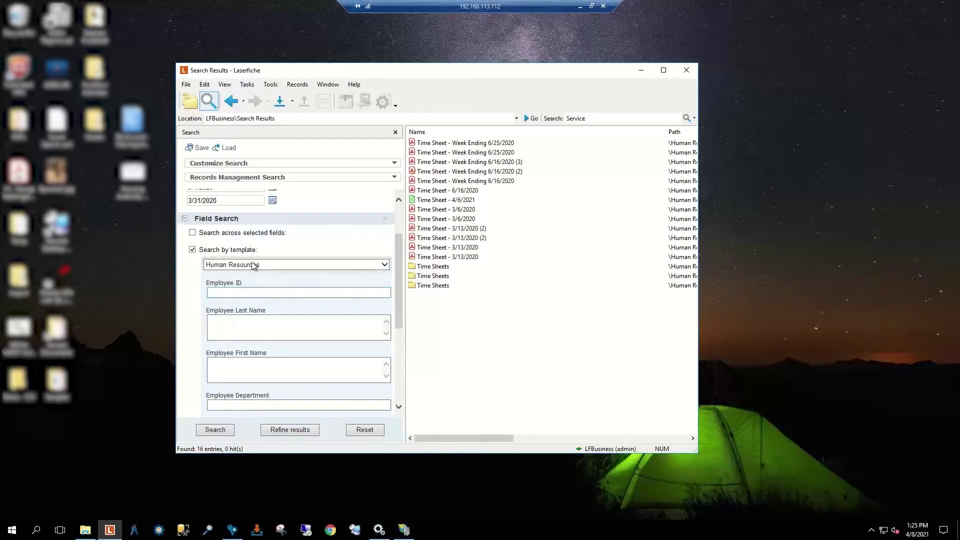
pyautogui.click(193, 248)
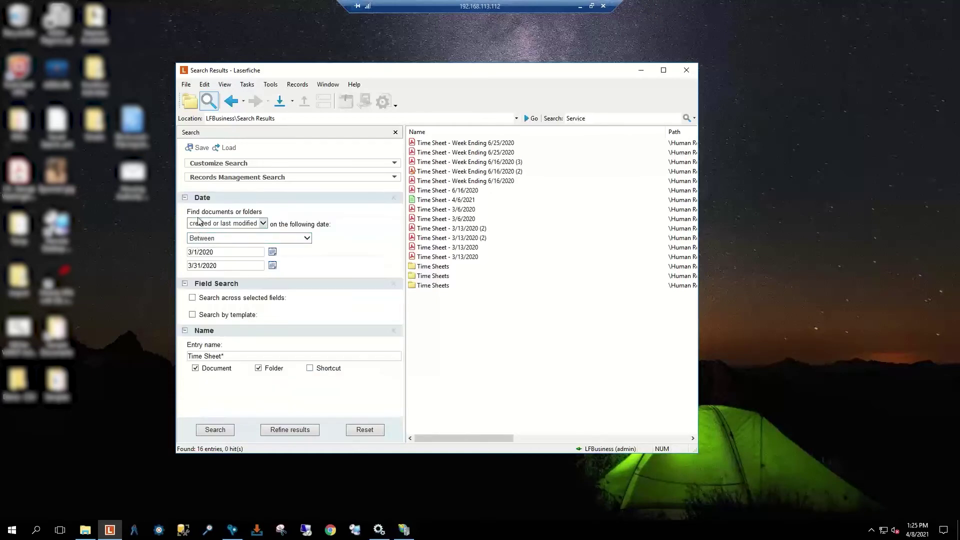
pyautogui.click(193, 298)
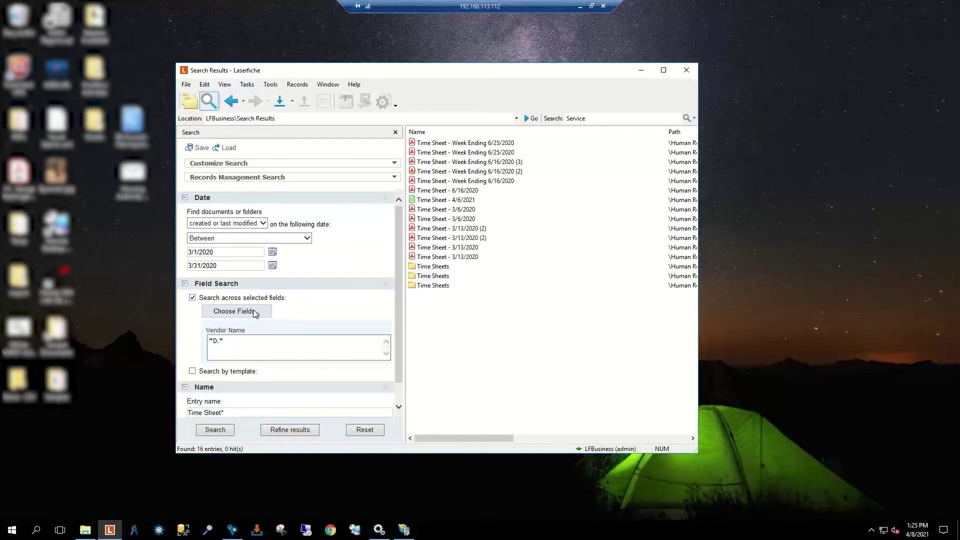
pyautogui.click(254, 312)
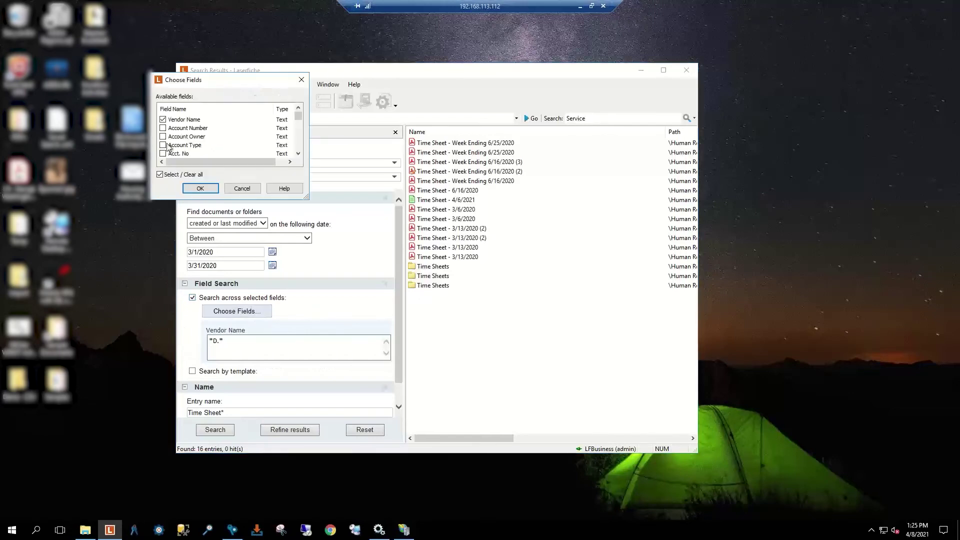
pyautogui.click(163, 120)
pyautogui.scroll(-3, 175, 129)
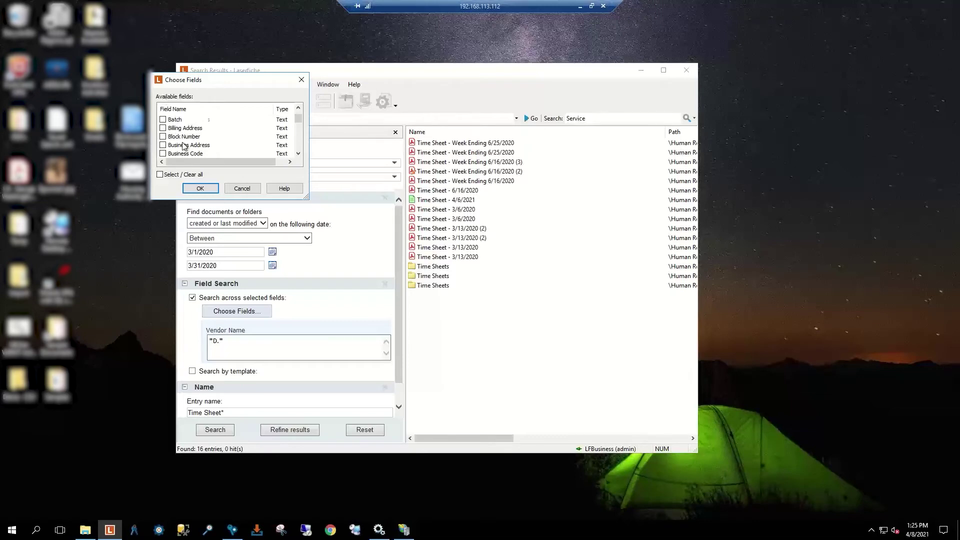
pyautogui.scroll(-1, 184, 146)
pyautogui.scroll(-3, 185, 146)
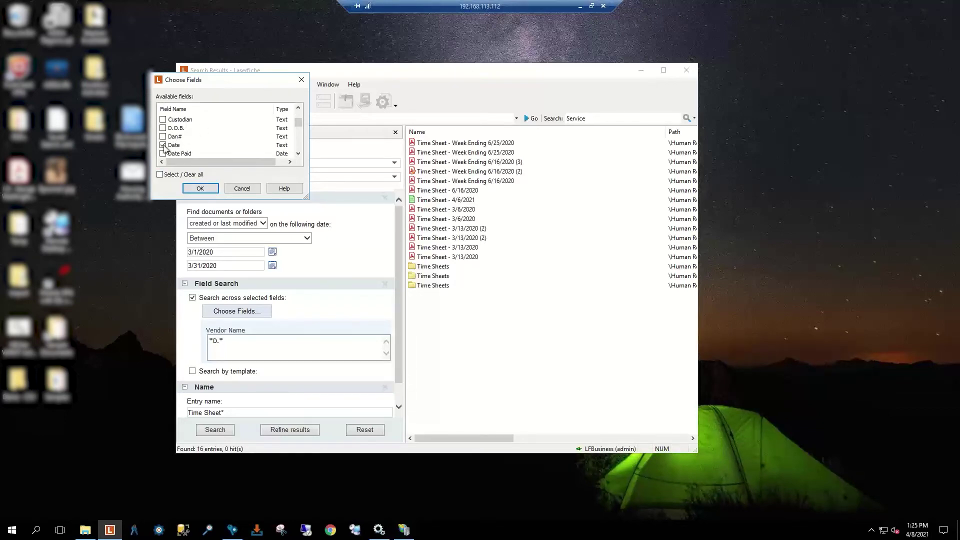
pyautogui.click(241, 189)
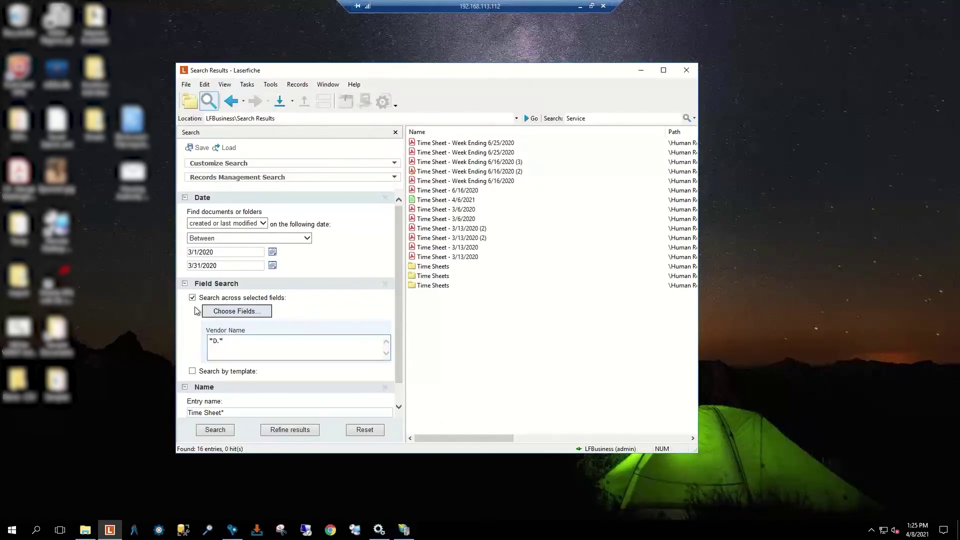
# Step: Switch Field Search back to the Human Resources template and run it, finding 0 entries
pyautogui.click(193, 373)
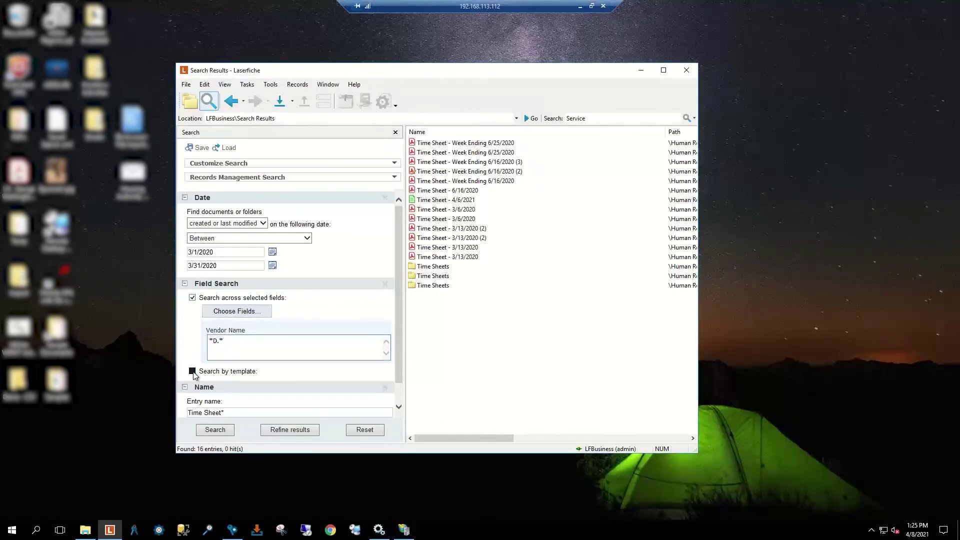
pyautogui.click(193, 300)
pyautogui.scroll(-2, 265, 320)
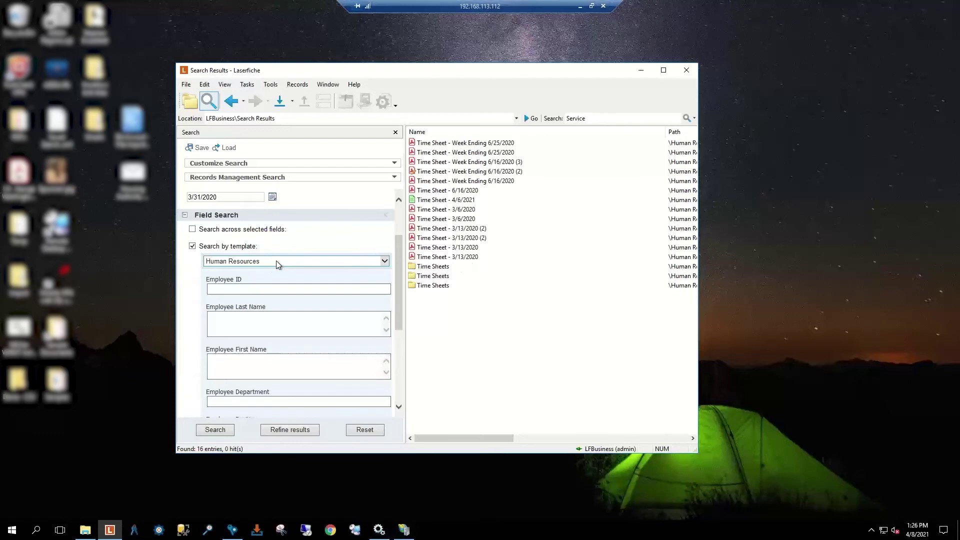
pyautogui.scroll(-1, 276, 260)
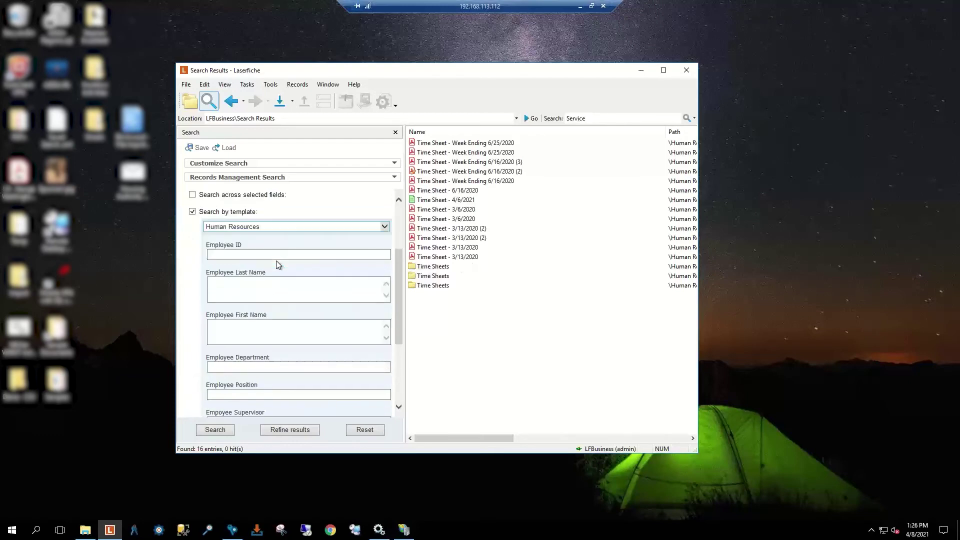
pyautogui.click(216, 431)
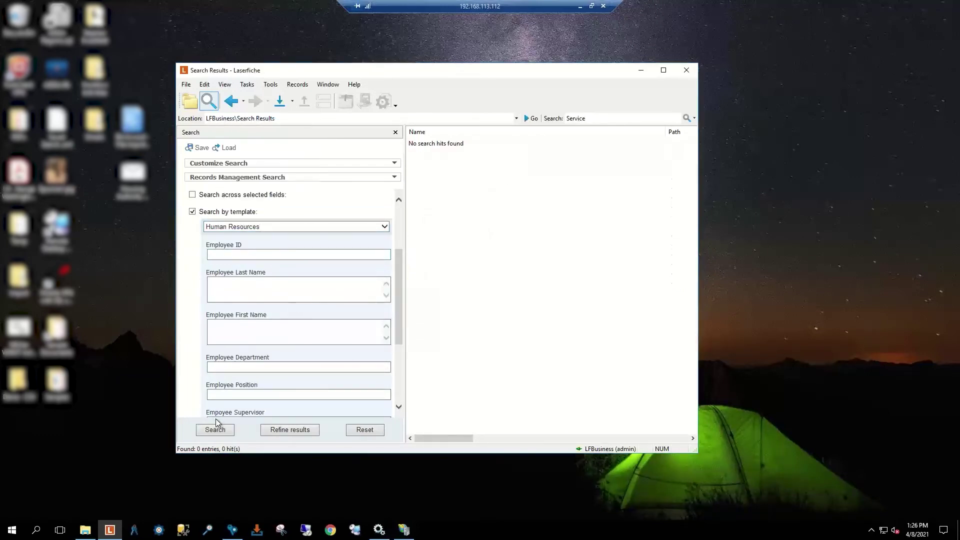
# Step: Remove the Field Search criterion, leaving the Date and 'Time Sheet*' Name criteria
pyautogui.scroll(-4, 274, 337)
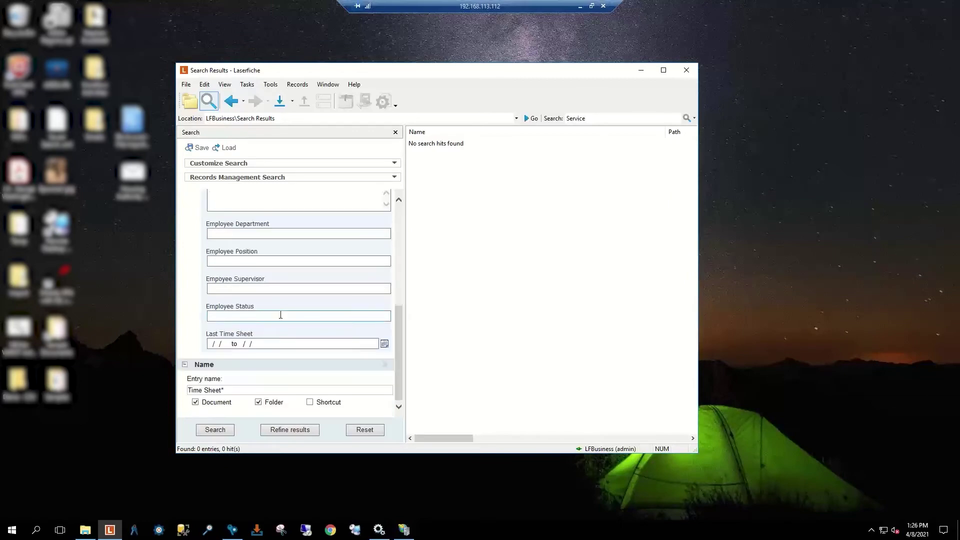
pyautogui.scroll(5, 279, 318)
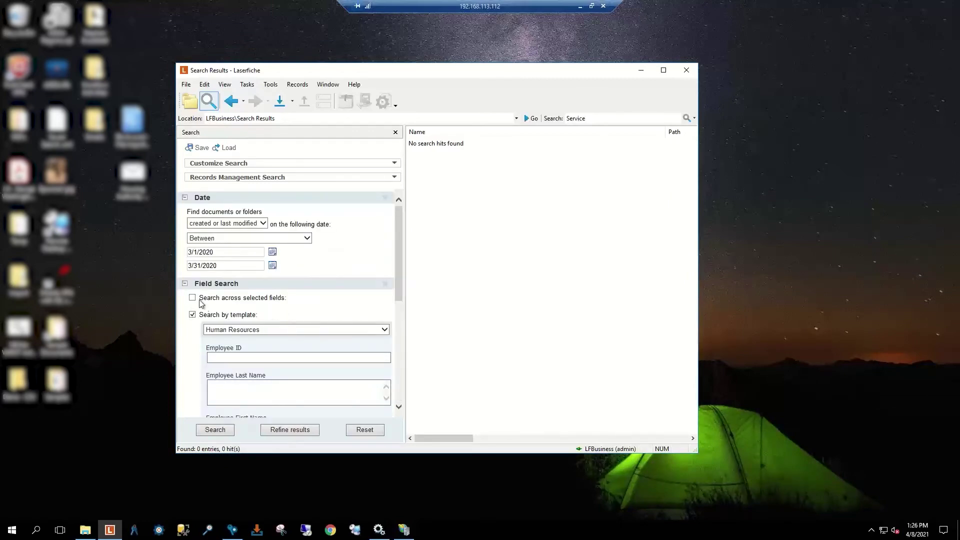
pyautogui.click(388, 286)
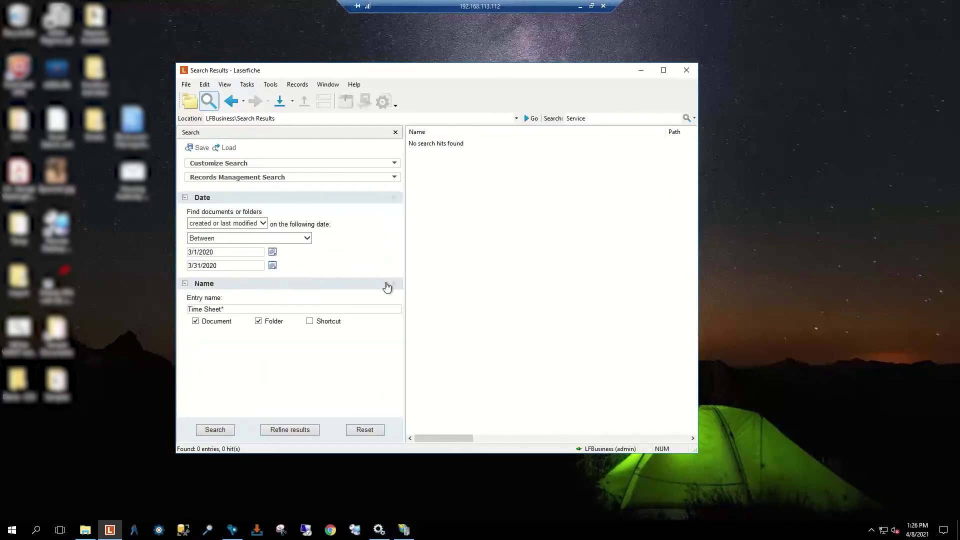
# Step: Rerun the search with only the Date and 'Time Sheet*' Name criteria to get six March 2020 results
pyautogui.click(215, 429)
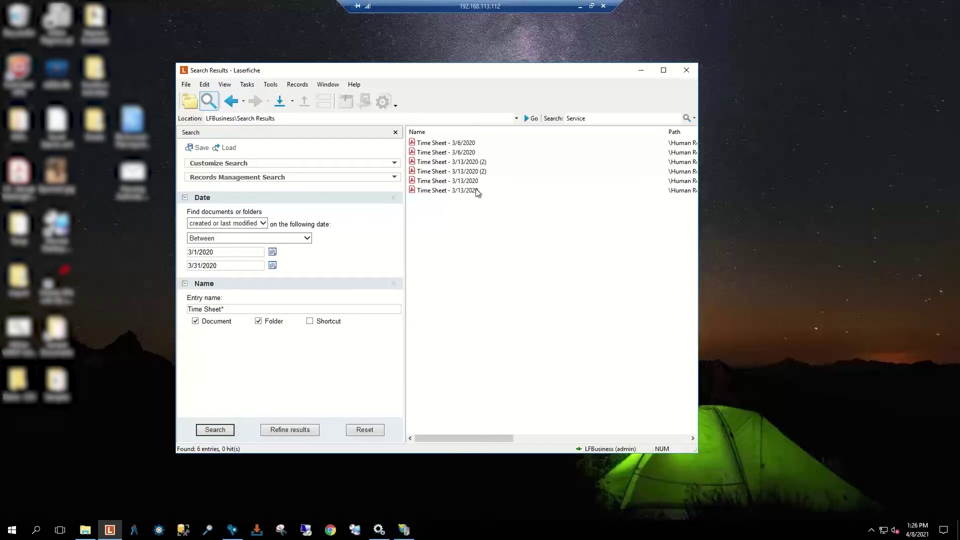
# Step: Open the last 'Time Sheet - 3/13/2020' result via Open > Pages
pyautogui.rightClick(439, 193)
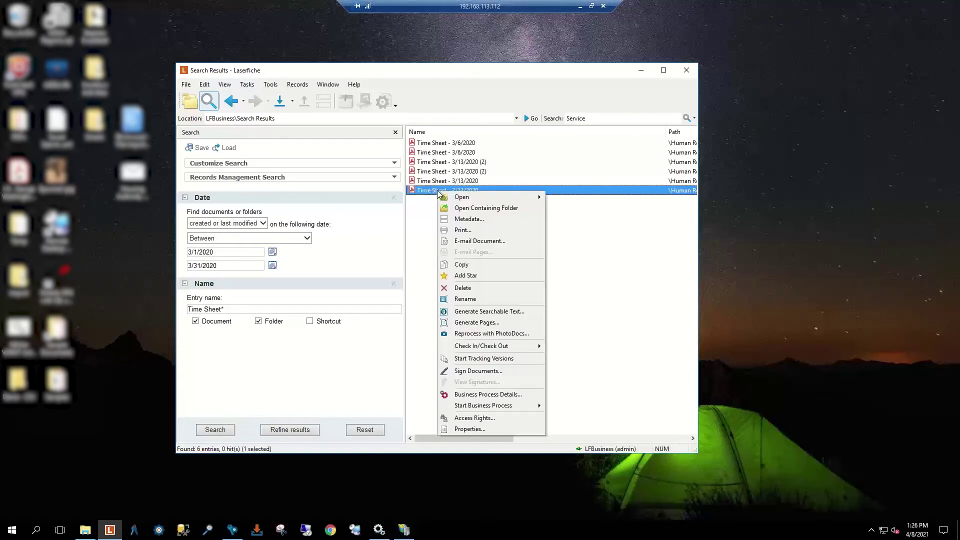
pyautogui.moveTo(465, 199)
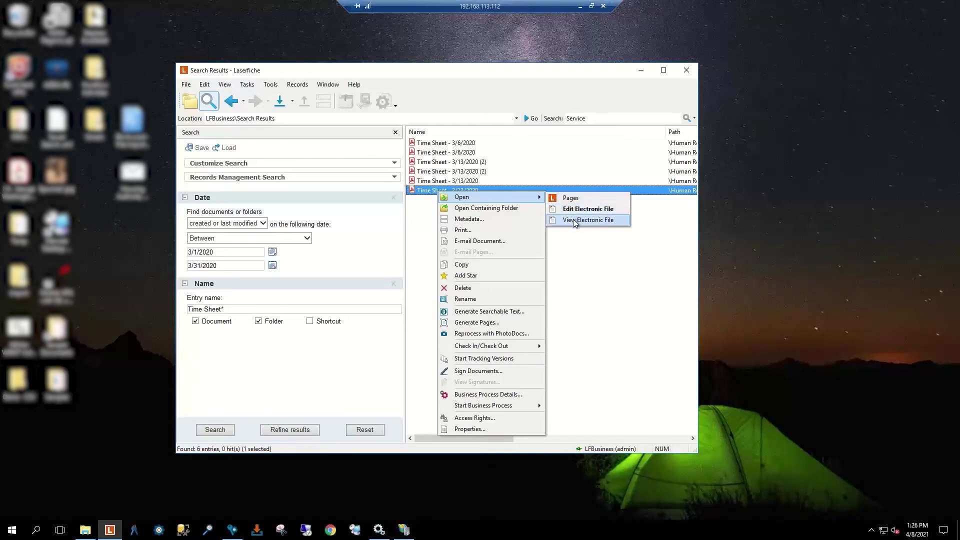
pyautogui.click(570, 198)
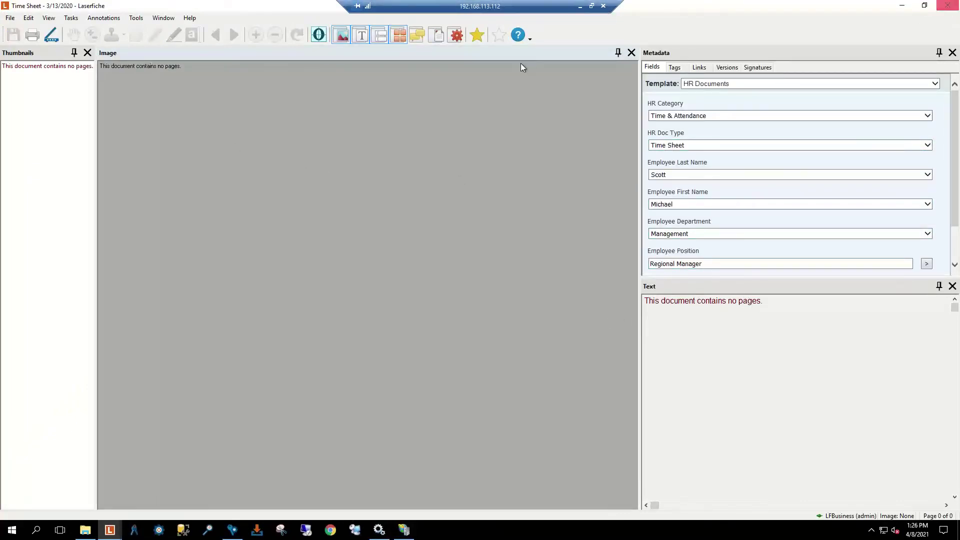
# Step: Hide the Image pane and show the Electronic File pane with 42 hours and $3,225.00 gross pay
pyautogui.click(343, 37)
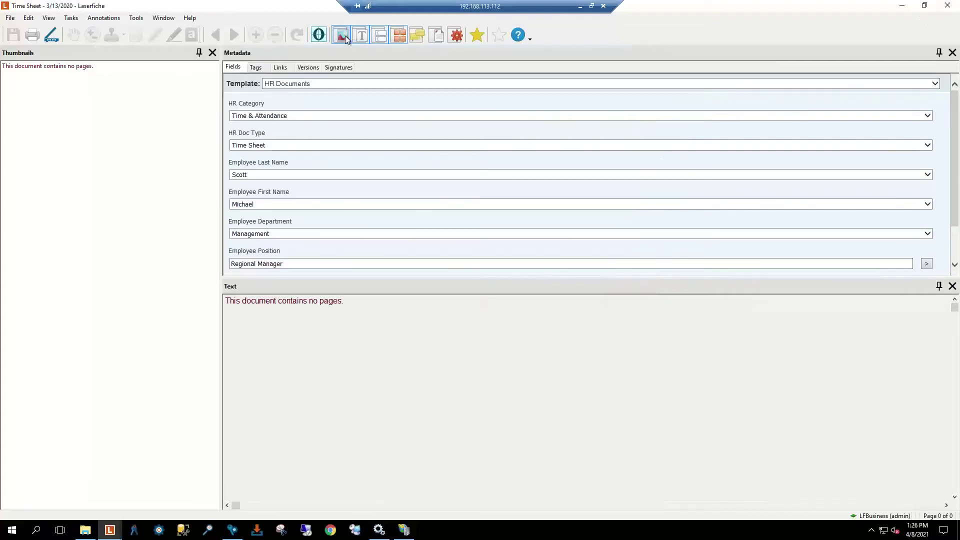
pyautogui.click(439, 37)
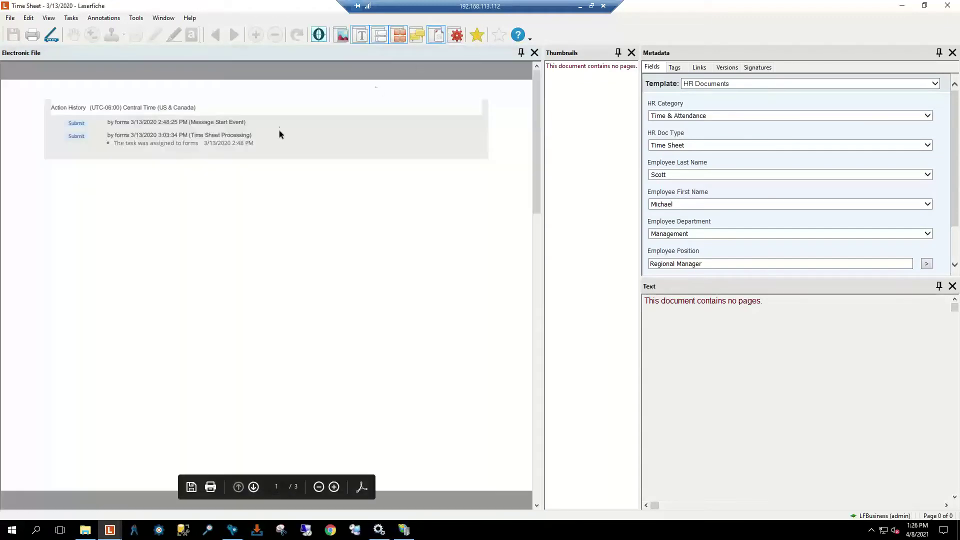
pyautogui.scroll(-10, 201, 335)
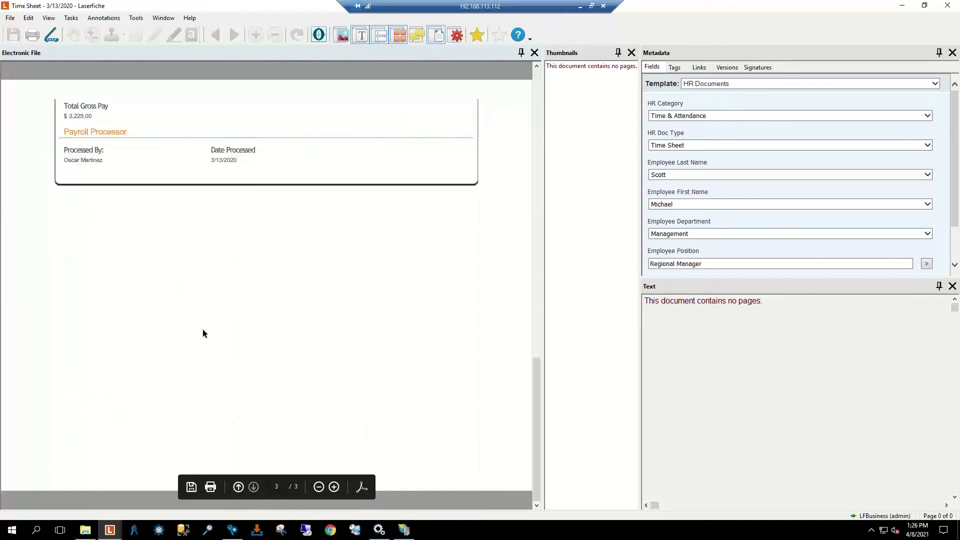
pyautogui.scroll(5, 203, 329)
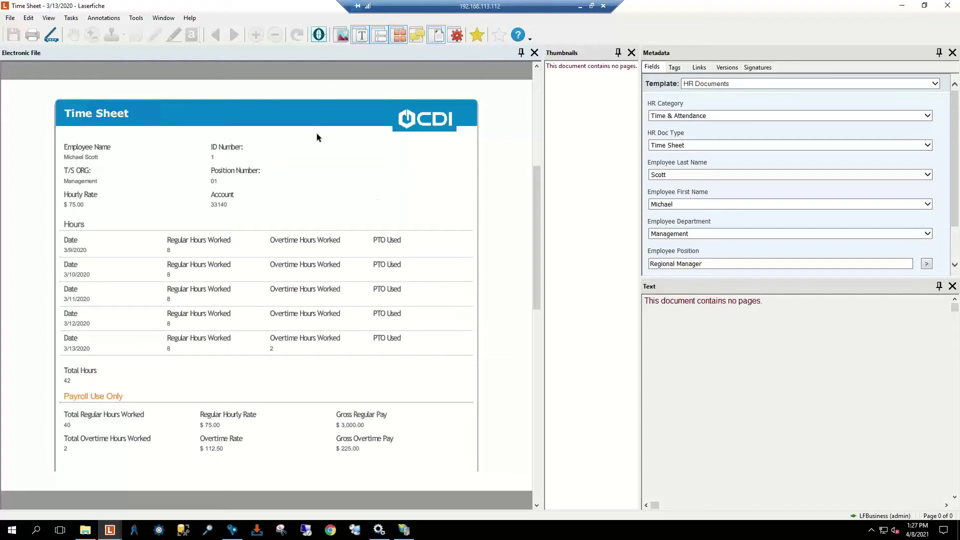
# Step: Cancel searchable-text generation and close the Time Sheet - 3/13/2020 document, returning to the results
pyautogui.click(319, 37)
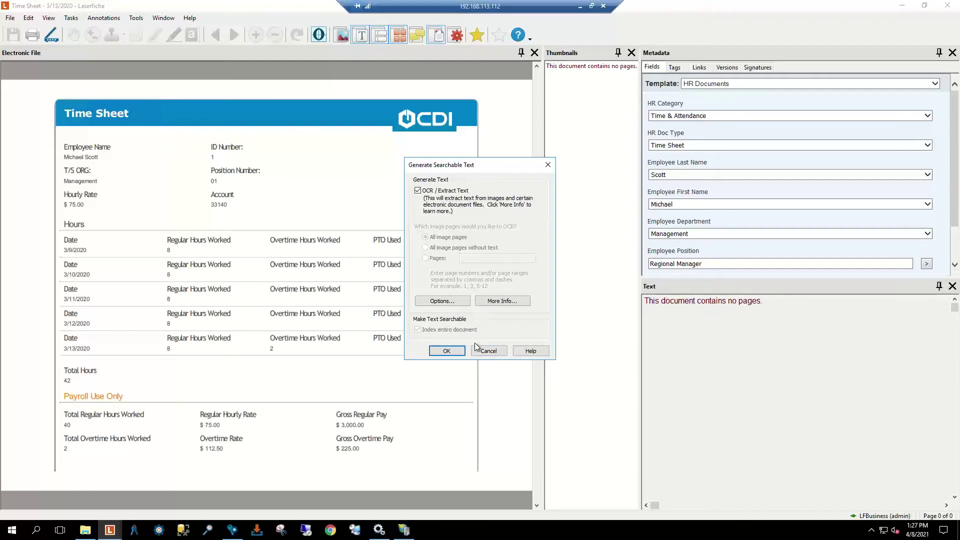
pyautogui.click(489, 352)
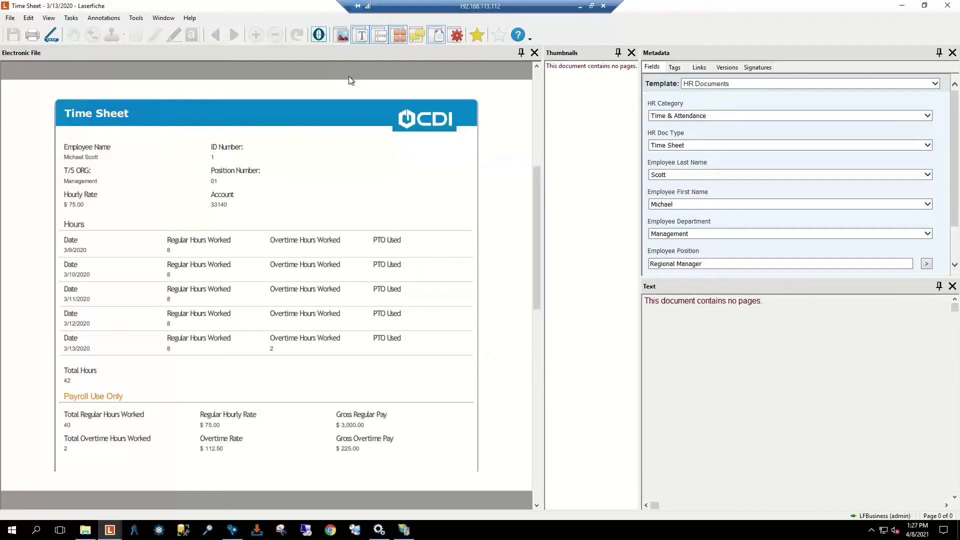
pyautogui.click(950, 7)
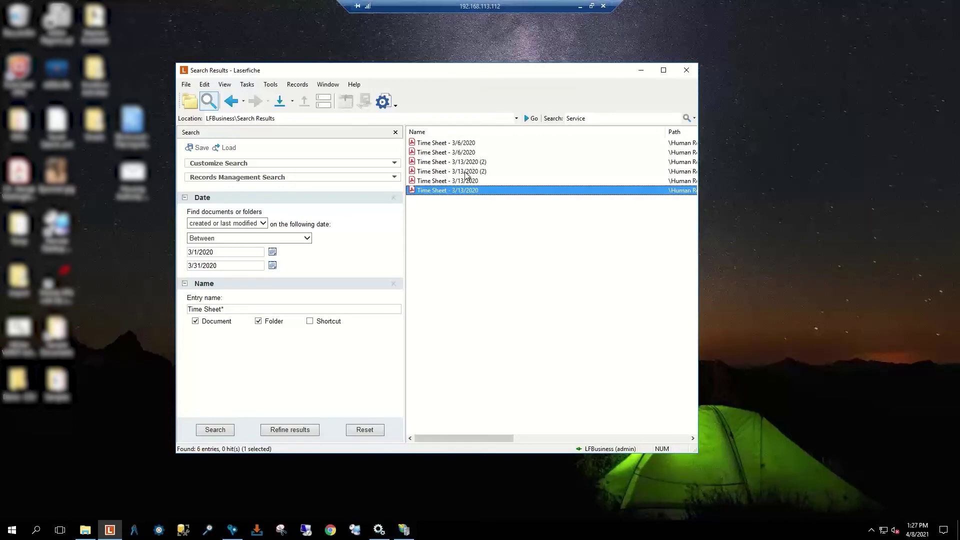
pyautogui.hotkey('ctrl', 'a')
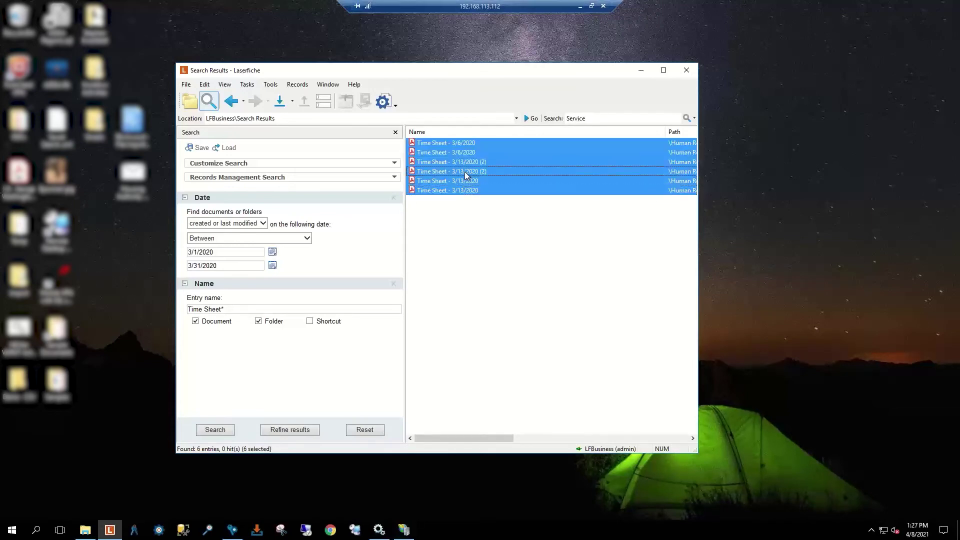
pyautogui.rightClick(463, 174)
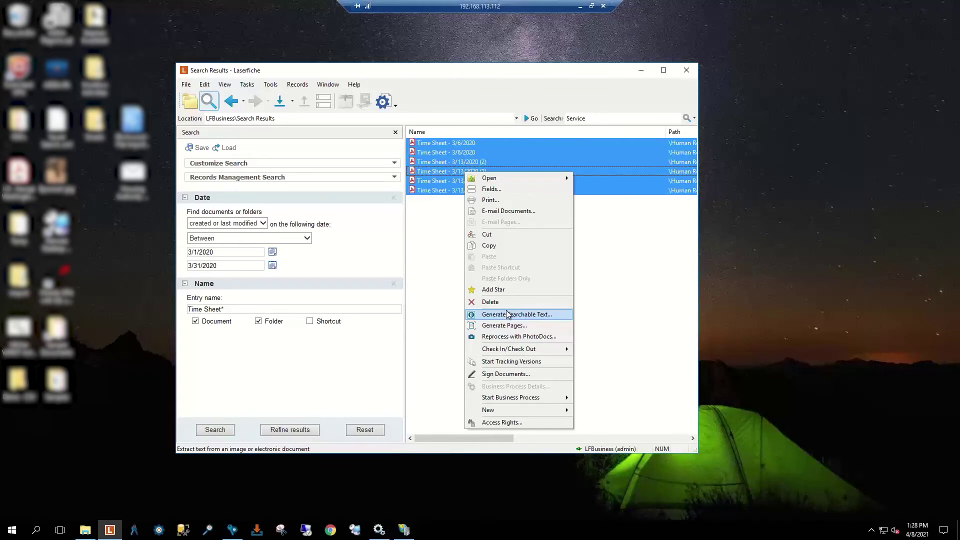
pyautogui.click(435, 256)
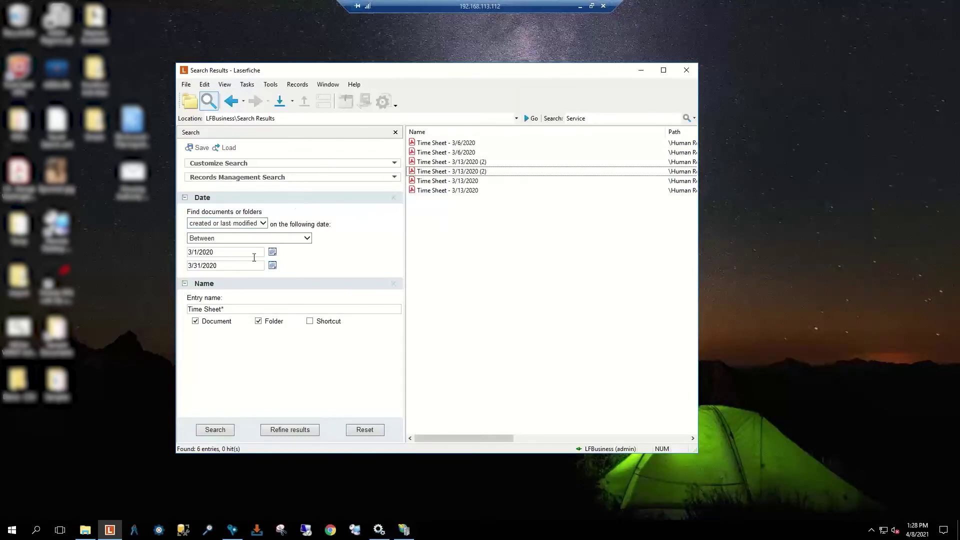
# Step: Add the Within Folder criterion to the search form
pyautogui.click(285, 164)
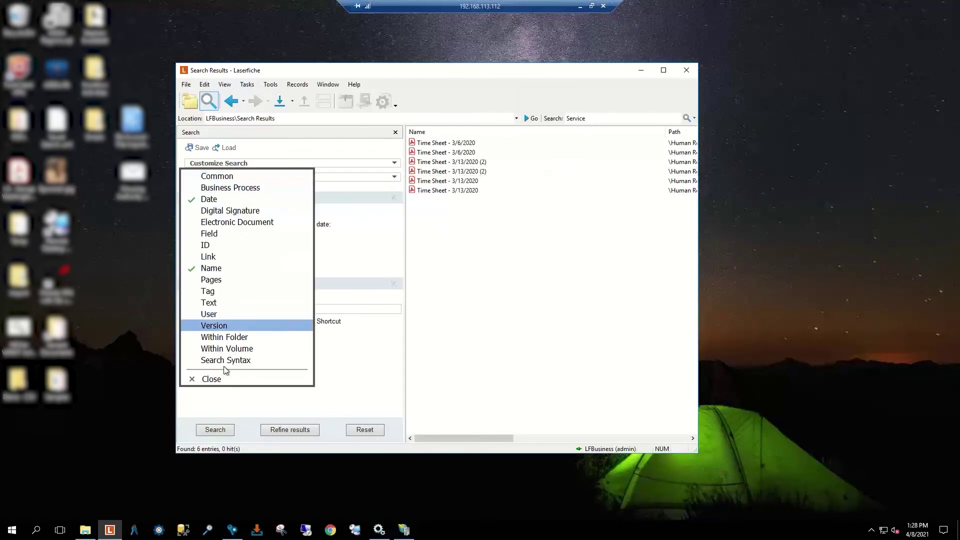
pyautogui.click(230, 342)
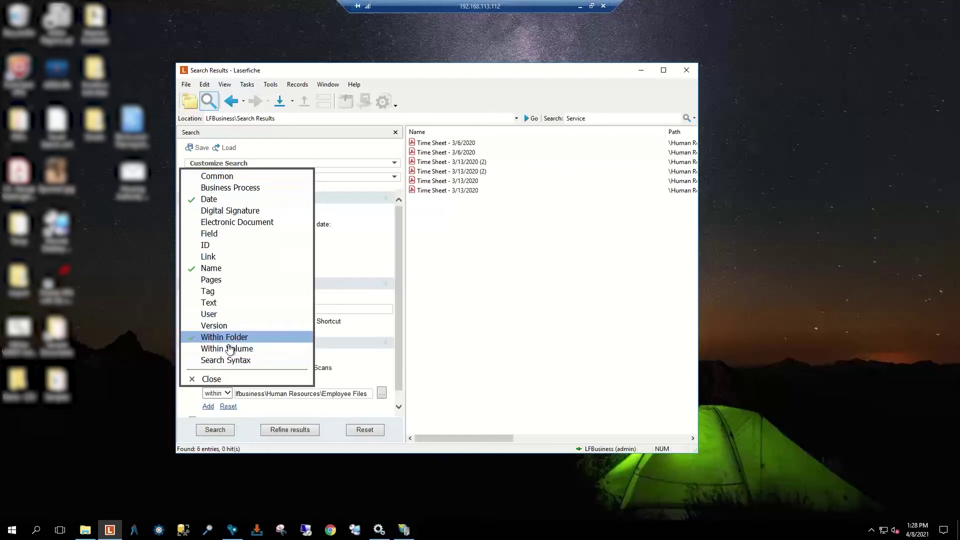
pyautogui.click(214, 379)
pyautogui.scroll(-1, 260, 325)
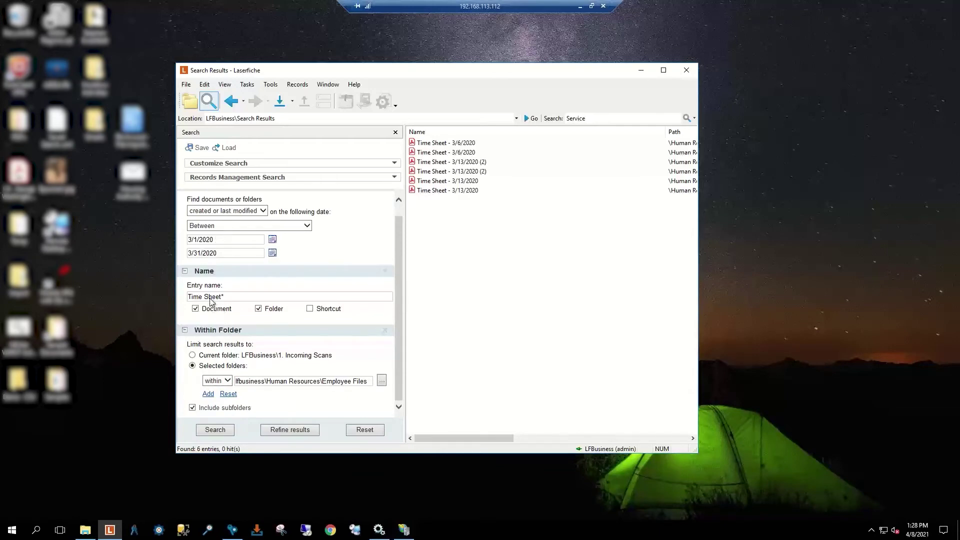
# Step: Set the search folder to Human Resources\Employee Files and toggle Include subfolders off
pyautogui.click(382, 381)
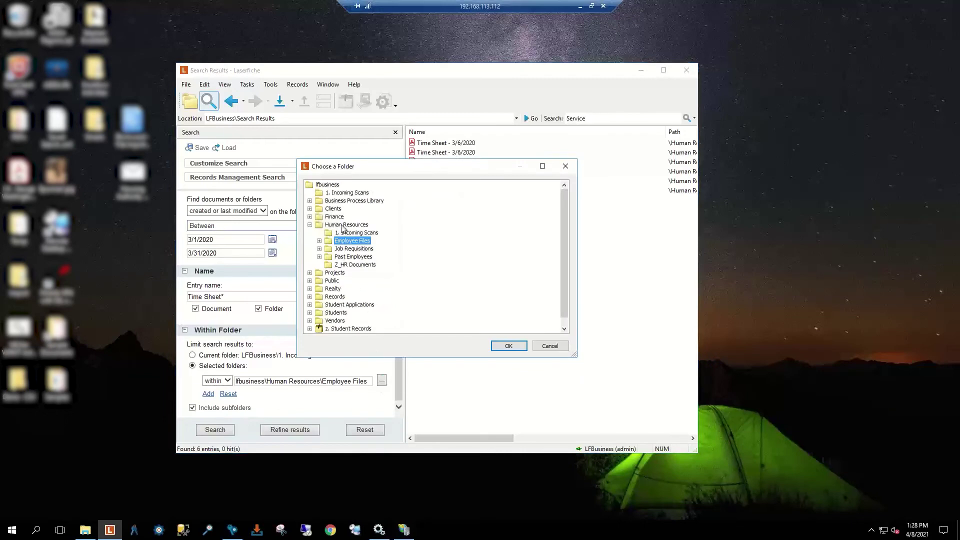
pyautogui.click(343, 226)
pyautogui.click(346, 242)
pyautogui.click(508, 346)
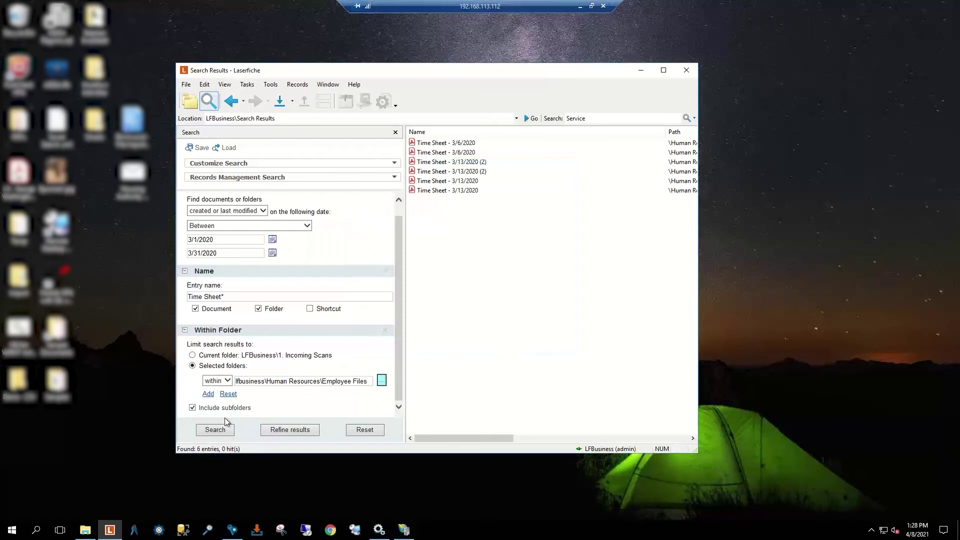
pyautogui.click(192, 407)
# Step: Re-enable Include subfolders, review the Employee Files subfolders without changing them, and rerun the search
pyautogui.click(193, 408)
pyautogui.click(382, 381)
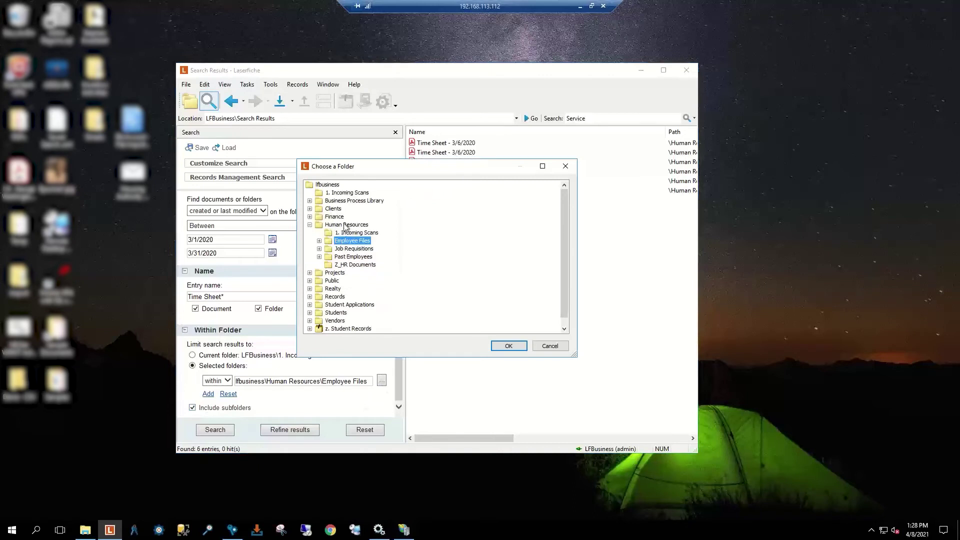
pyautogui.click(345, 226)
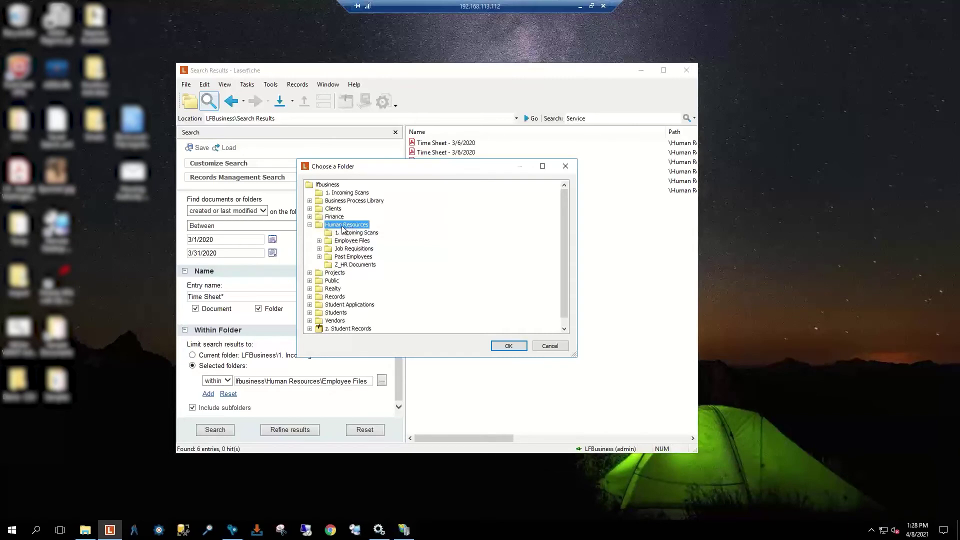
pyautogui.click(319, 241)
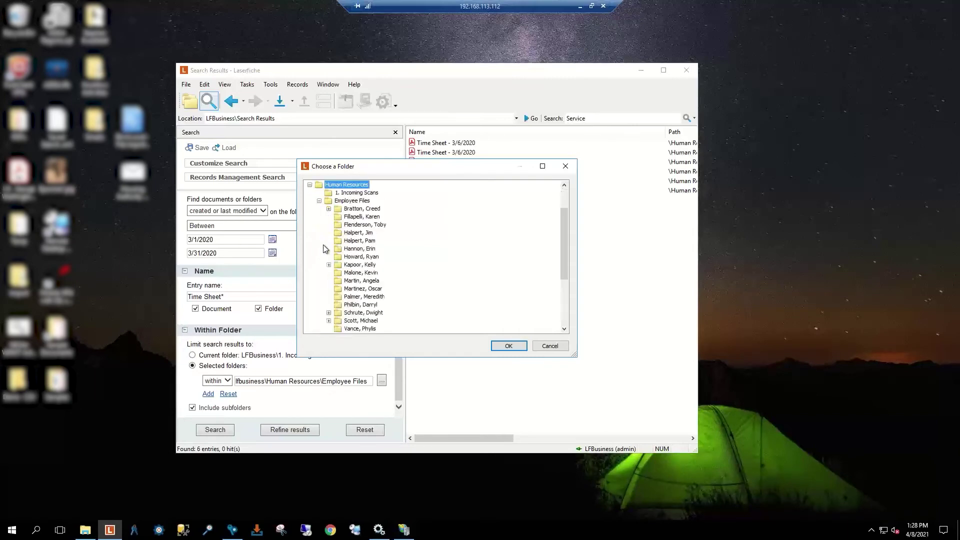
pyautogui.click(329, 209)
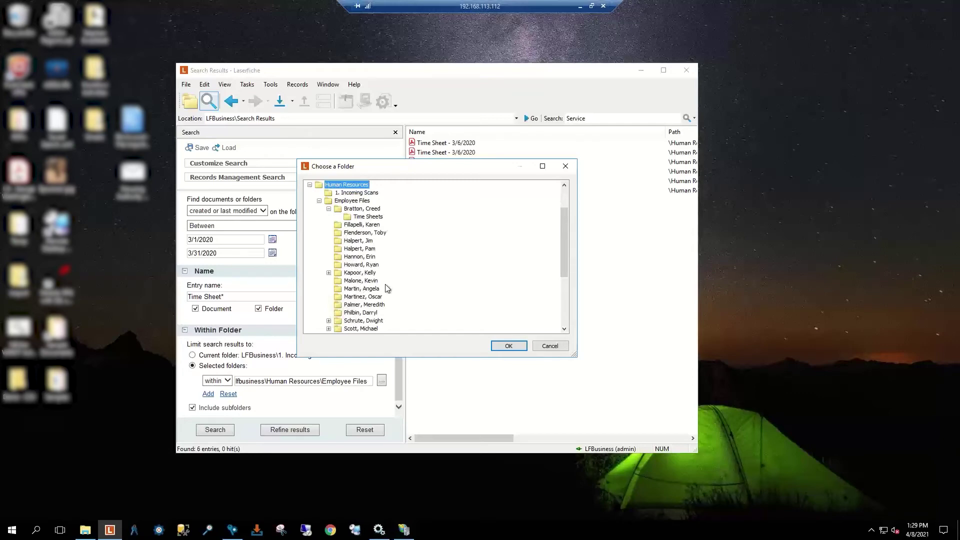
pyautogui.click(541, 347)
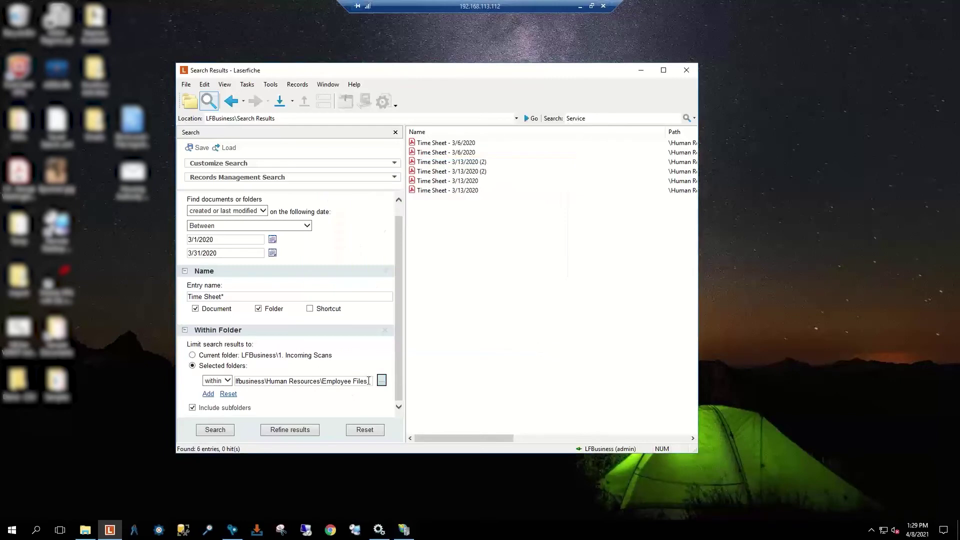
pyautogui.click(218, 432)
# Step: Add the Electronic Document criterion, remove it again, and reopen the criteria list
pyautogui.click(302, 164)
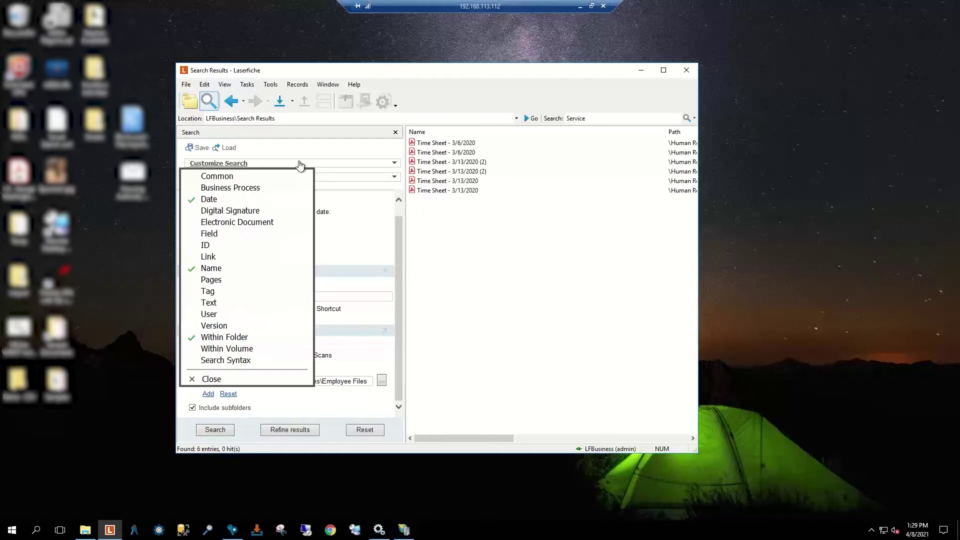
pyautogui.click(230, 223)
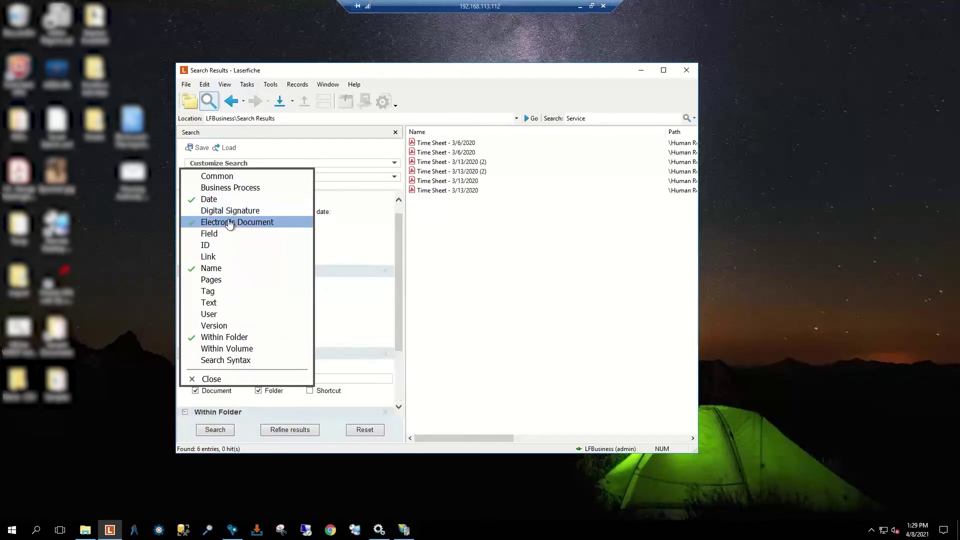
pyautogui.click(205, 378)
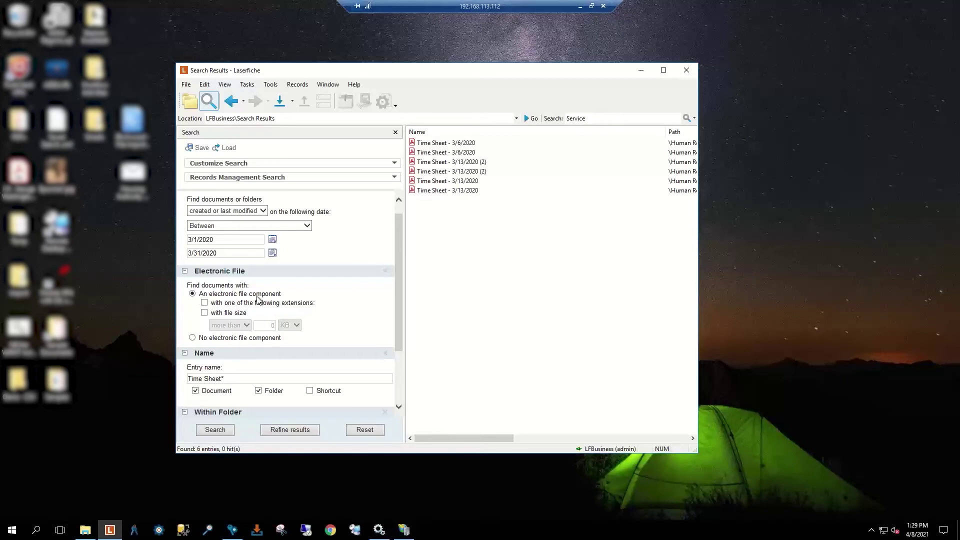
pyautogui.click(388, 275)
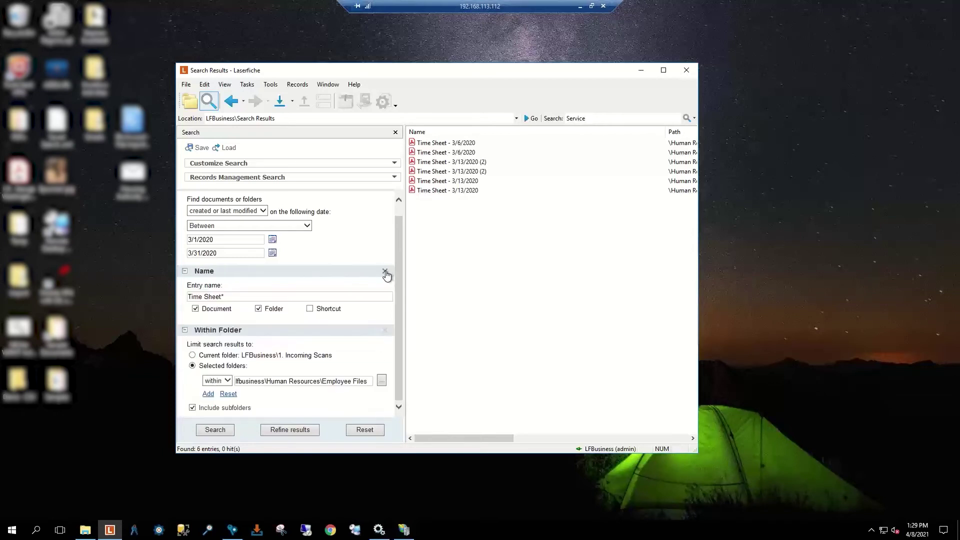
pyautogui.click(310, 164)
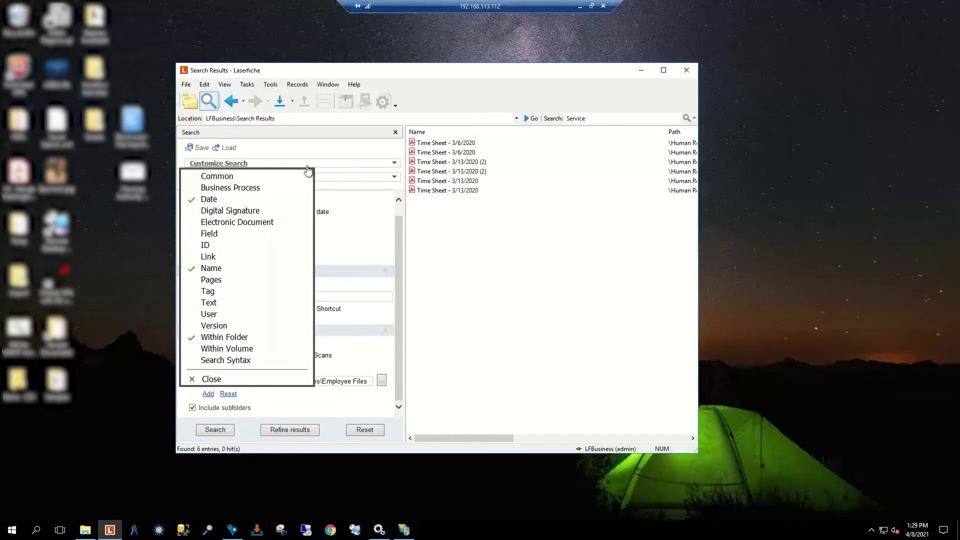
# Step: Add the Text criterion and select its search term 'Employ'
pyautogui.click(217, 304)
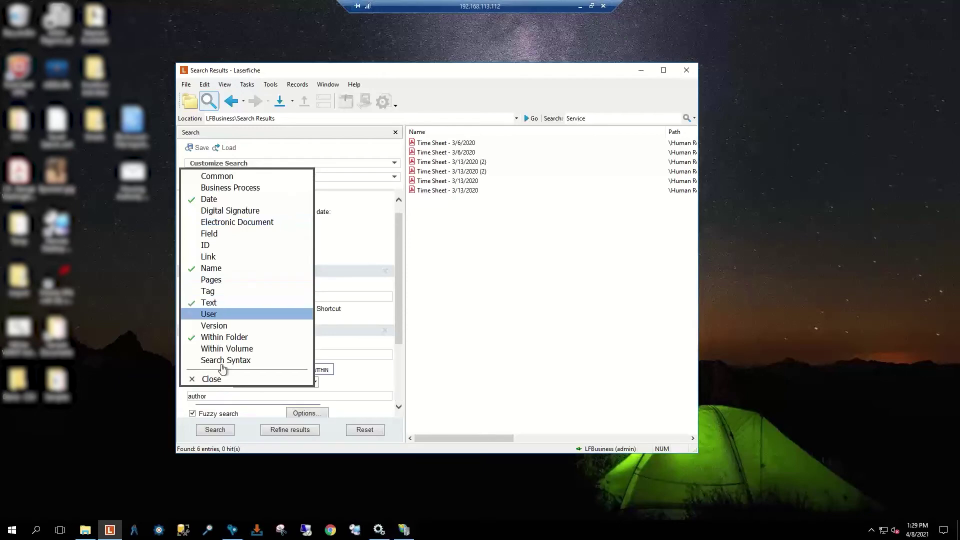
pyautogui.click(213, 379)
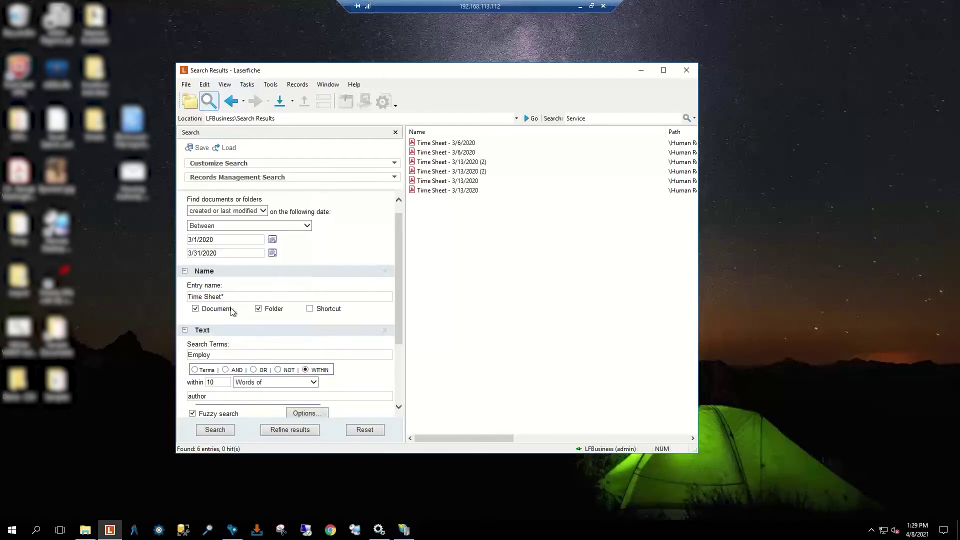
pyautogui.scroll(-2, 280, 365)
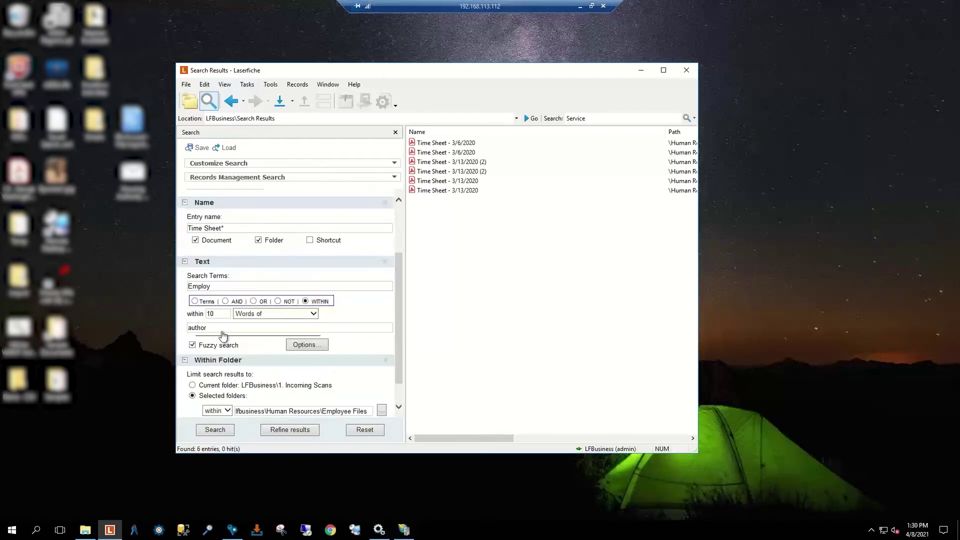
pyautogui.scroll(-1, 215, 330)
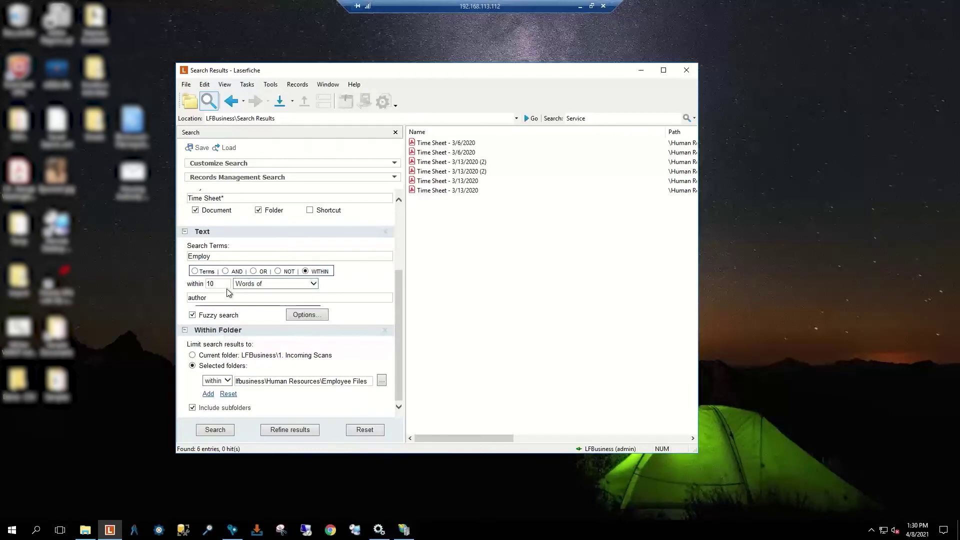
pyautogui.doubleClick(226, 257)
pyautogui.scroll(3, 388, 236)
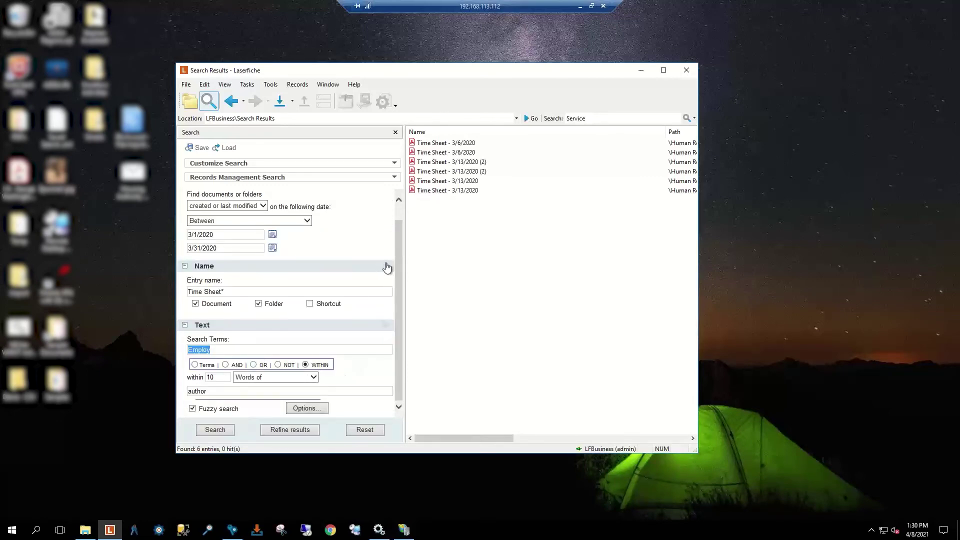
# Step: Remove the Name and Date criteria and set the text search to Terms mode
pyautogui.click(385, 266)
pyautogui.click(394, 199)
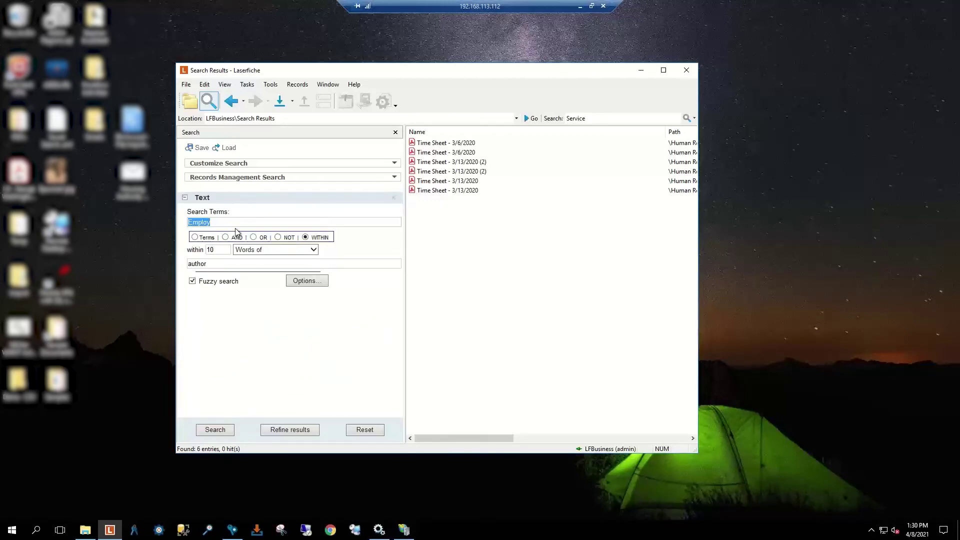
pyautogui.click(195, 238)
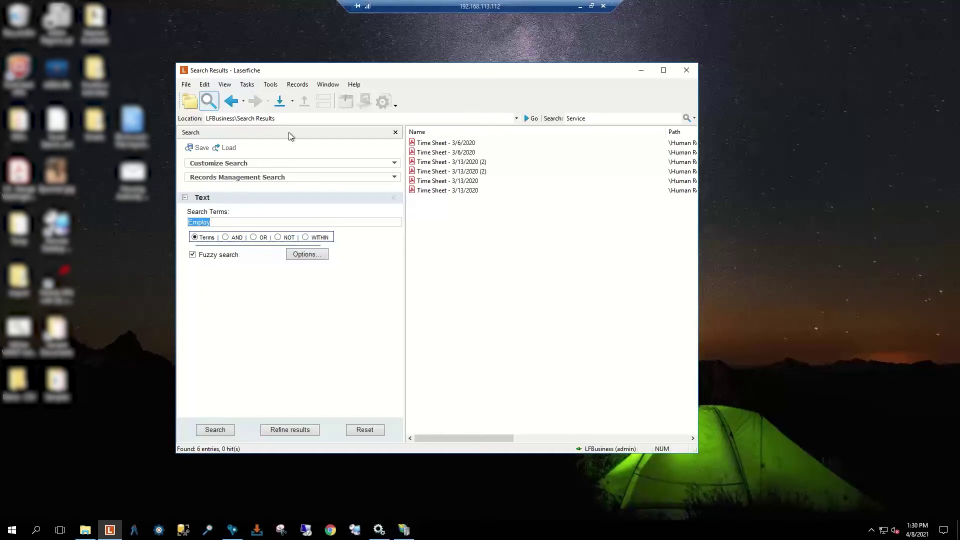
# Step: Search the text for 'To Be' (no results), then 'Employ', getting 9 entries with 136 hits
pyautogui.click(223, 225)
pyautogui.hotkey('shift', 'Left')
pyautogui.hotkey('shift', 'Left')
pyautogui.hotkey('shift', 'Left')
pyautogui.write('To Be')
pyautogui.click(215, 430)
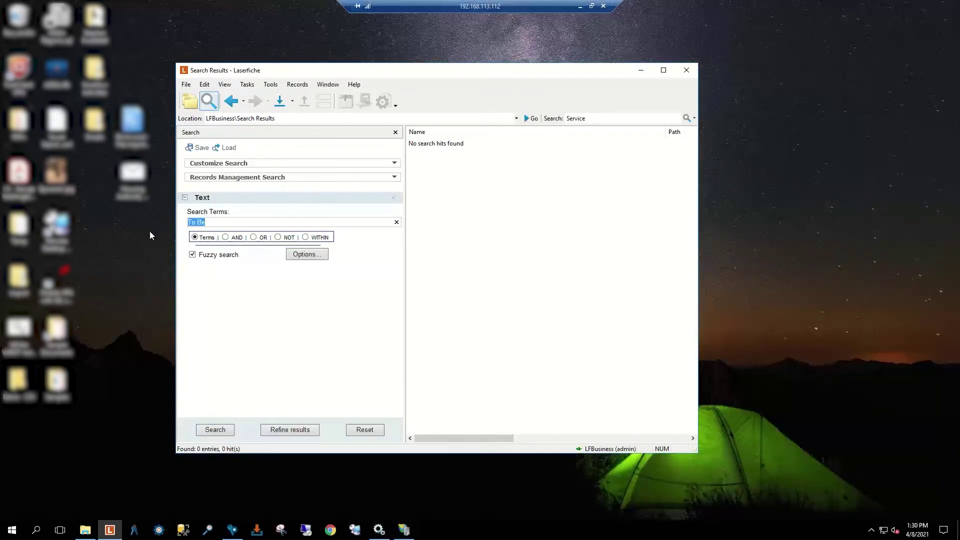
pyautogui.write('Employ')
pyautogui.click(231, 431)
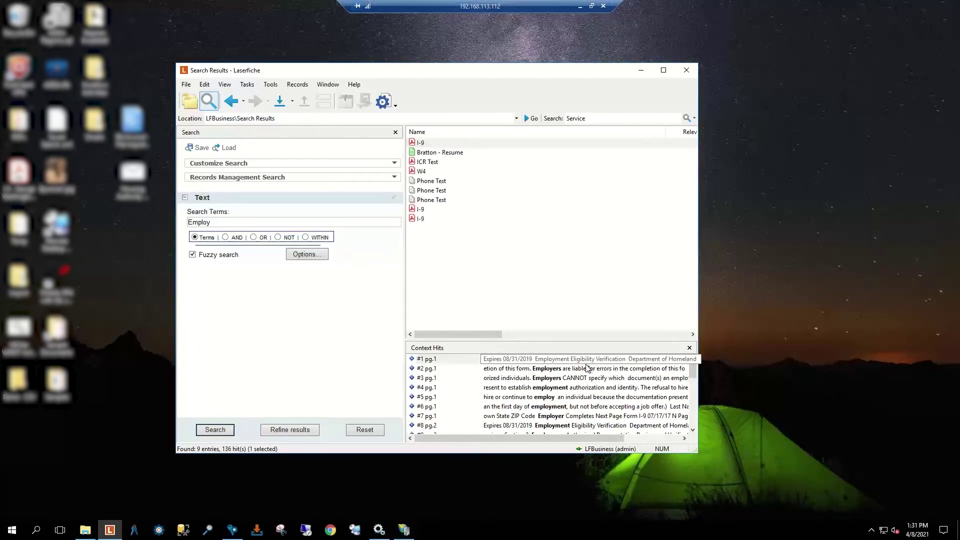
# Step: Search for Employ AND Author, returning three I-9 entries
pyautogui.scroll(-6, 582, 378)
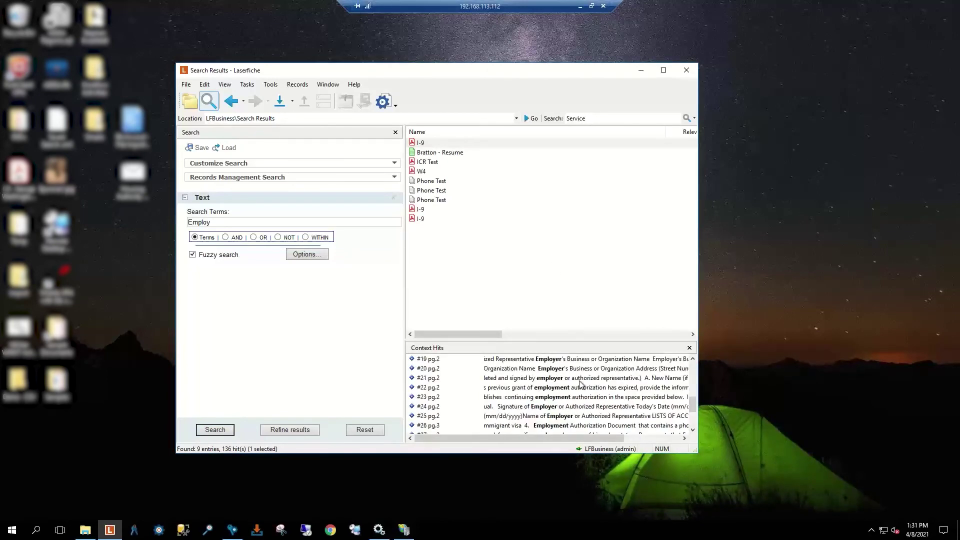
pyautogui.click(225, 237)
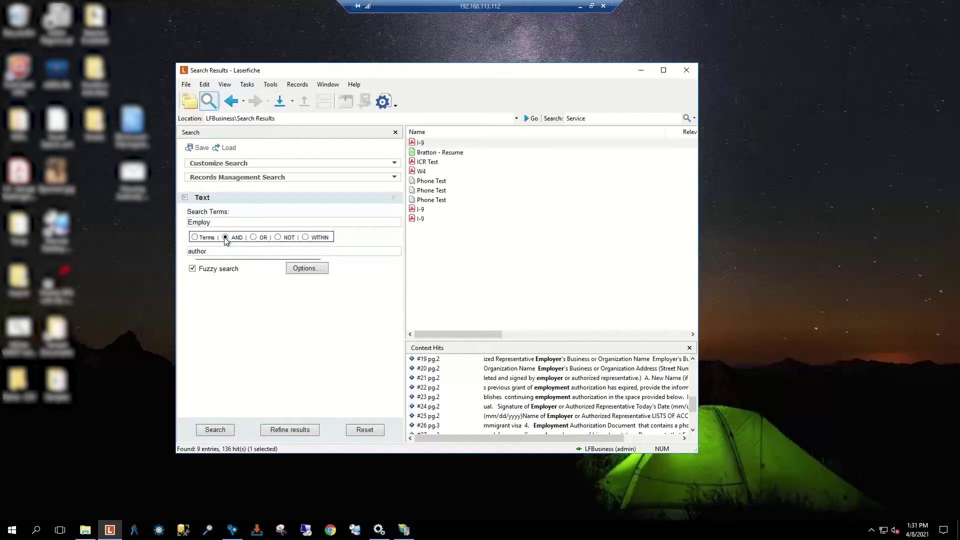
pyautogui.moveTo(217, 251); pyautogui.dragTo(158, 255)
pyautogui.write('Author')
pyautogui.press('Return')
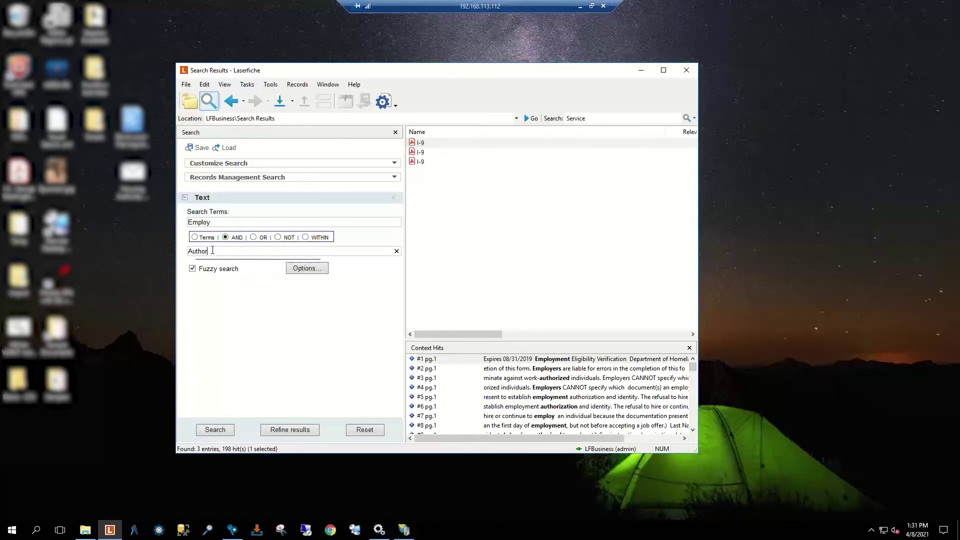
# Step: Preview an I-9 document at its first hit, close it, and switch the operator to OR
pyautogui.doubleClick(554, 359)
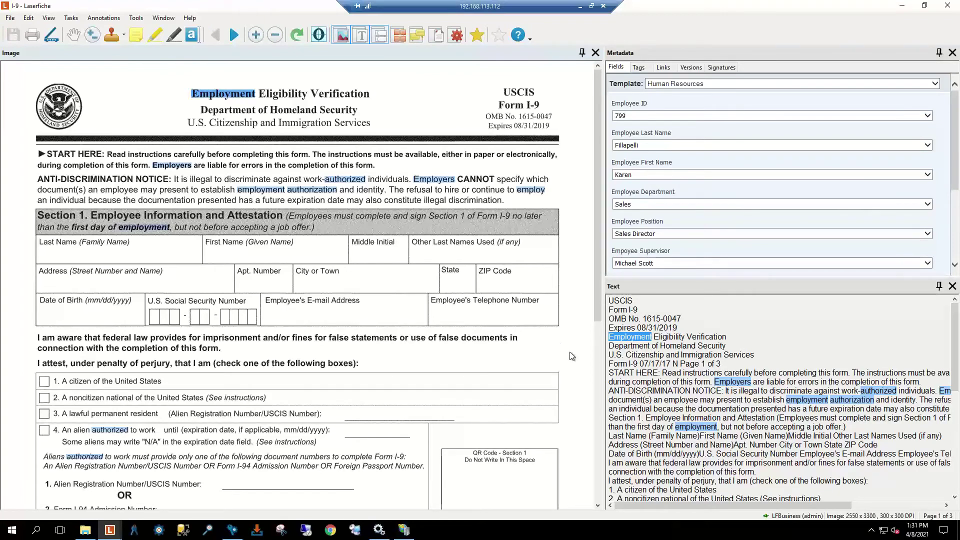
pyautogui.click(949, 6)
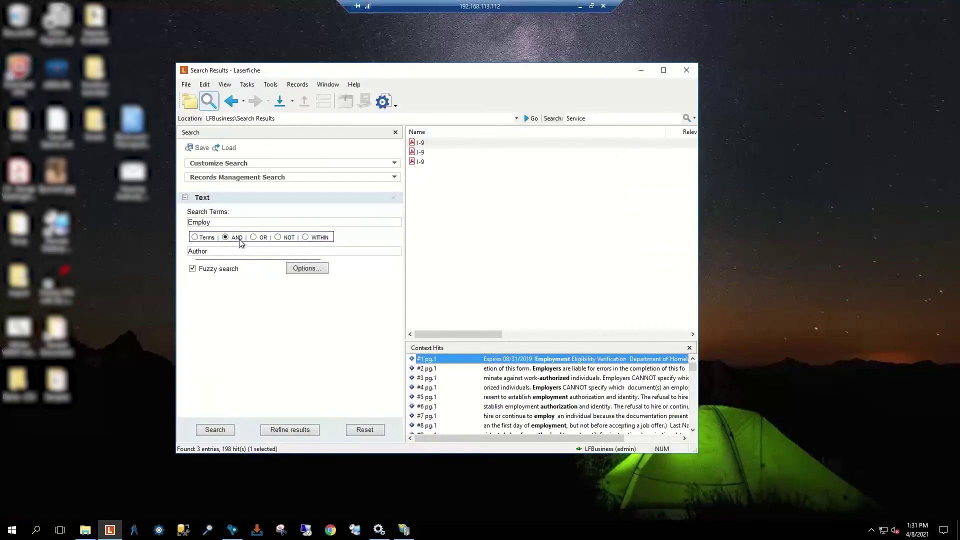
pyautogui.click(253, 237)
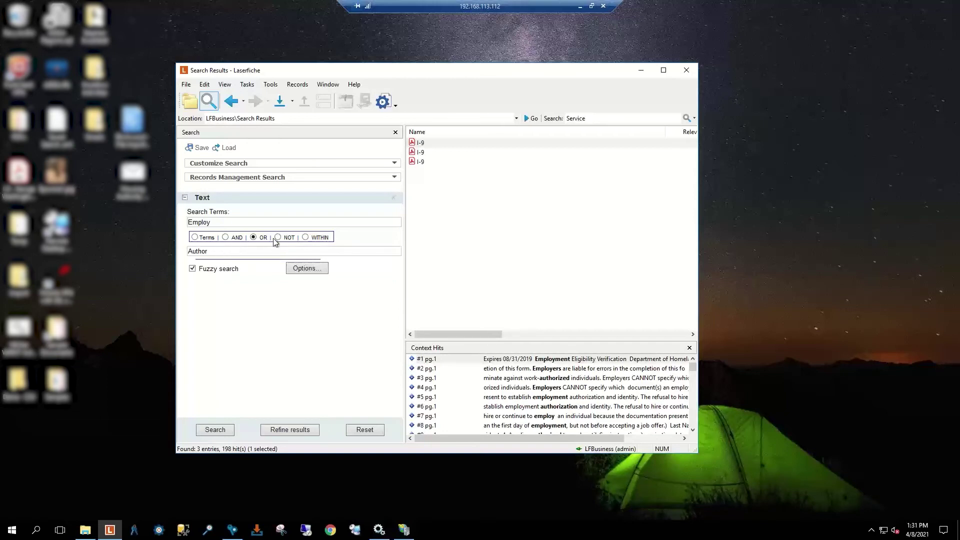
# Step: Run Employ NOT Author (six entries, 37 hits), preview the resume hit, then choose WITHIN
pyautogui.click(215, 434)
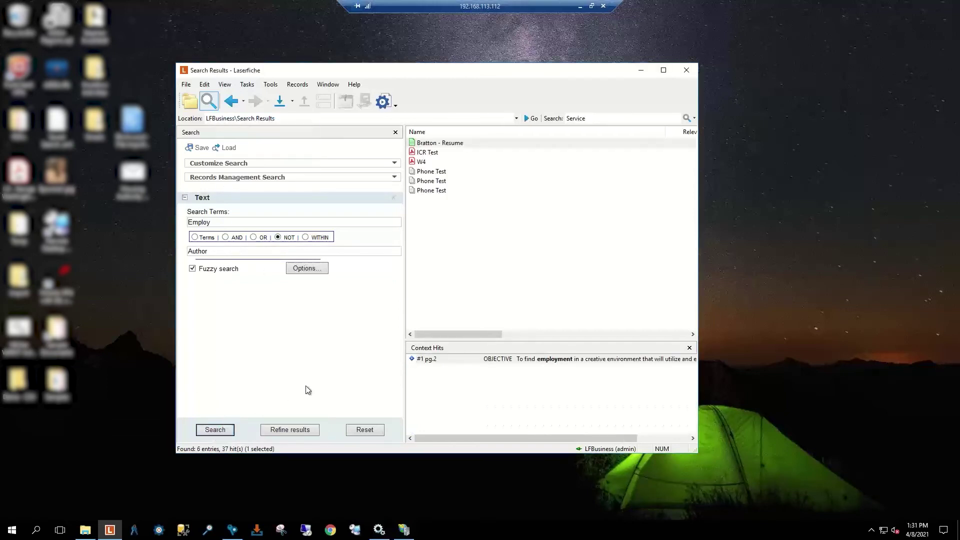
pyautogui.doubleClick(539, 362)
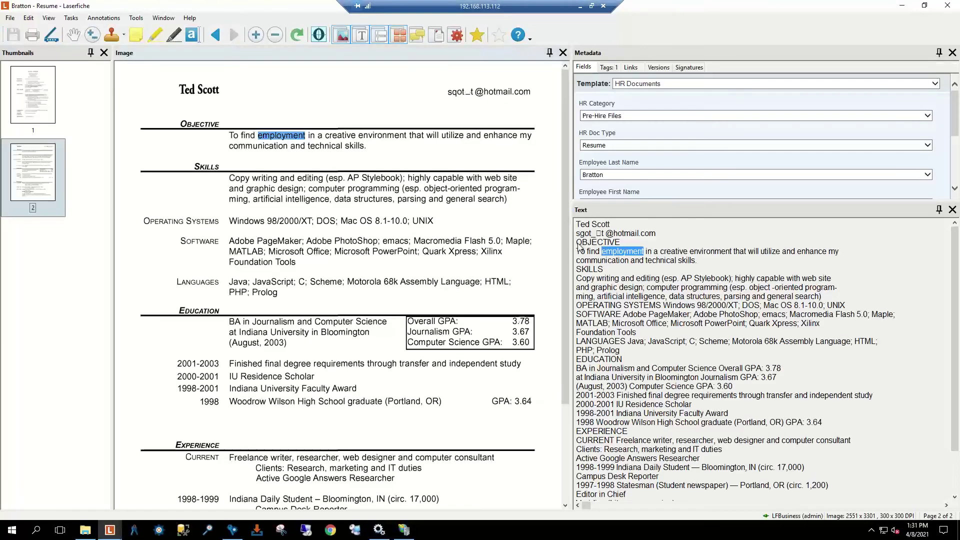
pyautogui.click(949, 7)
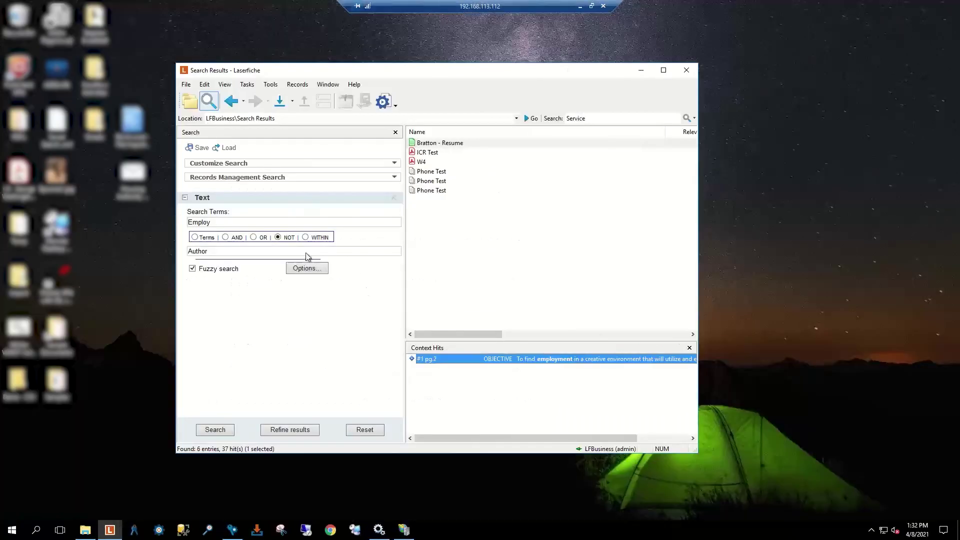
pyautogui.click(305, 237)
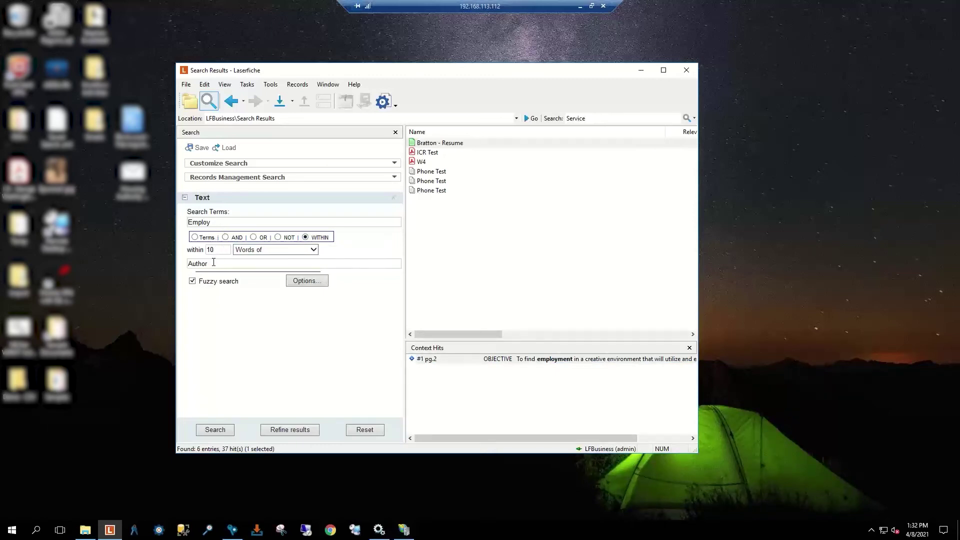
# Step: Search Employ within 3 words of Author (three I-9 entries, 63 hits), then remove the Text criterion
pyautogui.moveTo(223, 249); pyautogui.dragTo(193, 250)
pyautogui.click(212, 430)
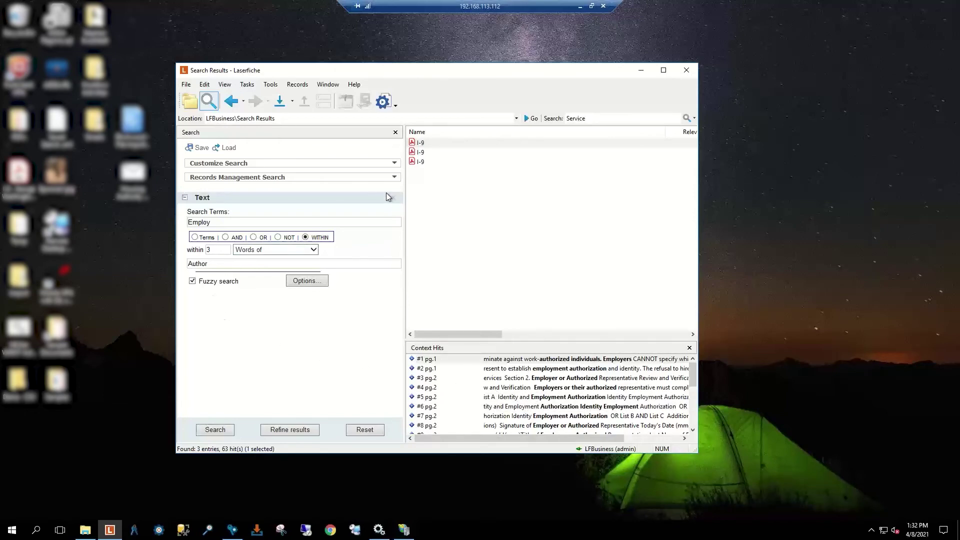
pyautogui.click(394, 197)
pyautogui.click(332, 168)
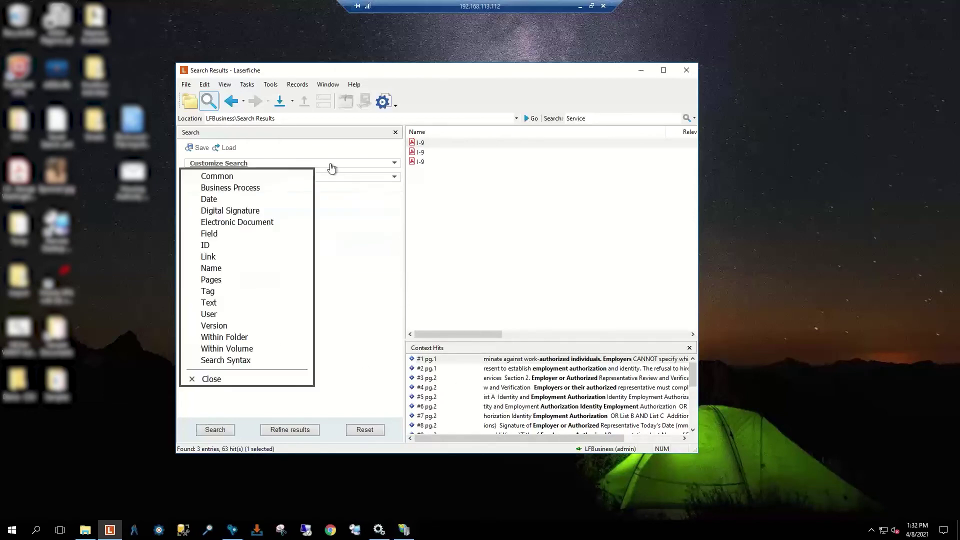
# Step: Add the Common criterion, try the Service quick search term, then remove it
pyautogui.click(242, 177)
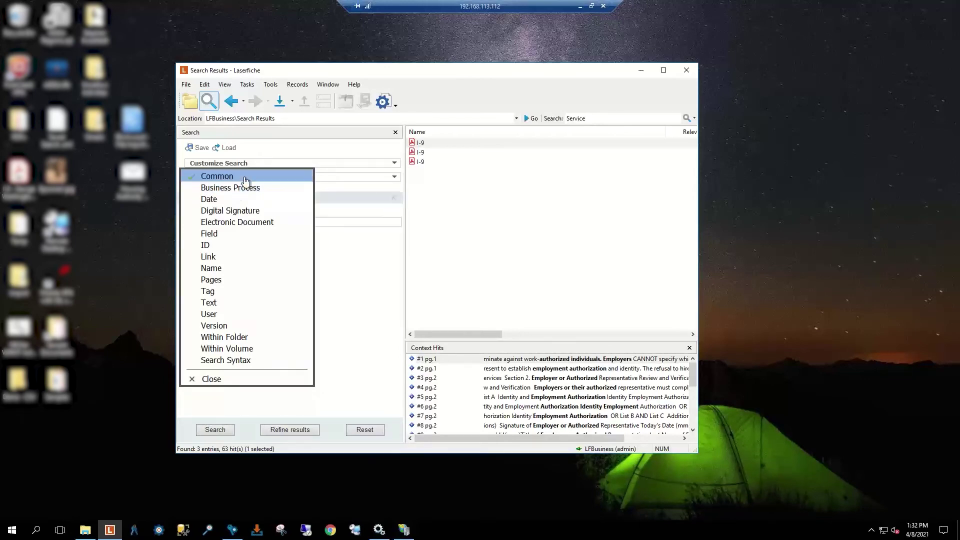
pyautogui.click(204, 381)
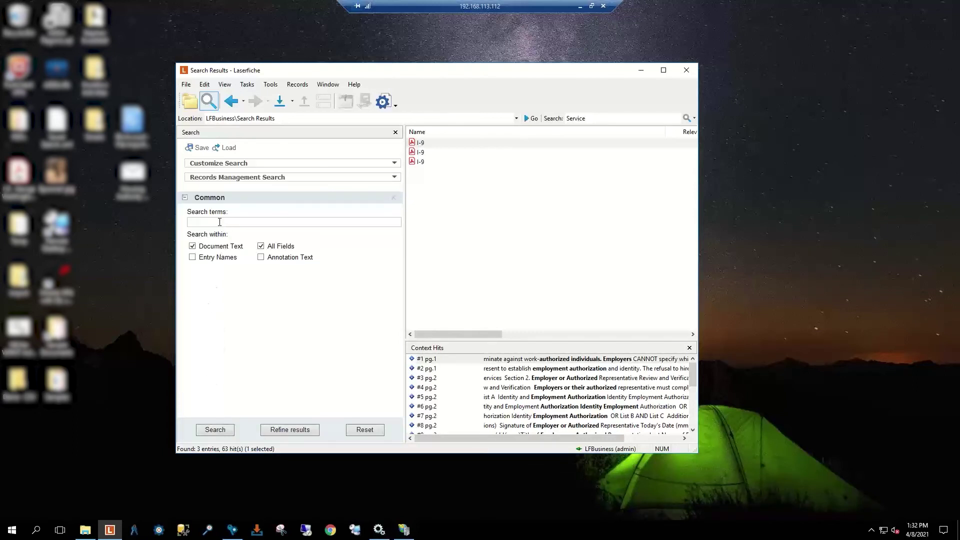
pyautogui.click(598, 118)
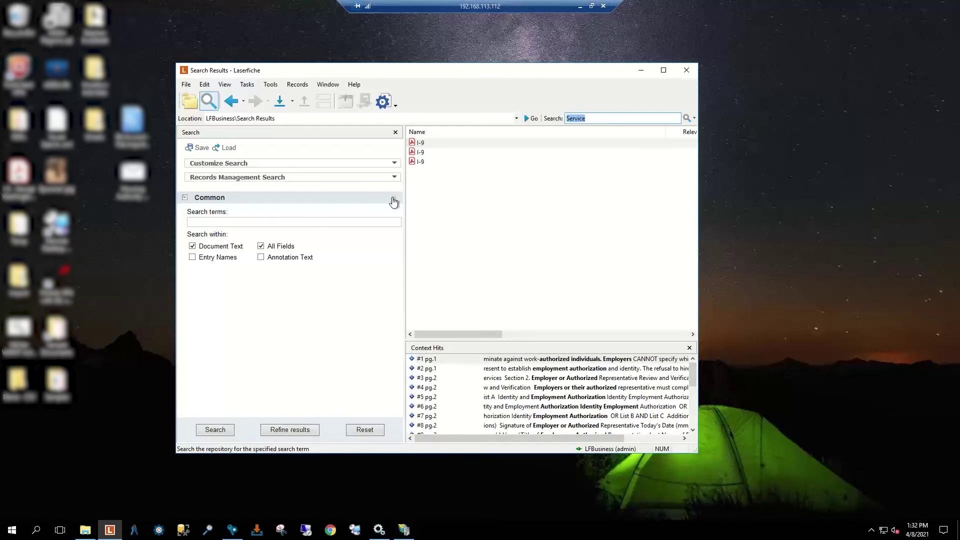
pyautogui.click(394, 201)
pyautogui.click(582, 119)
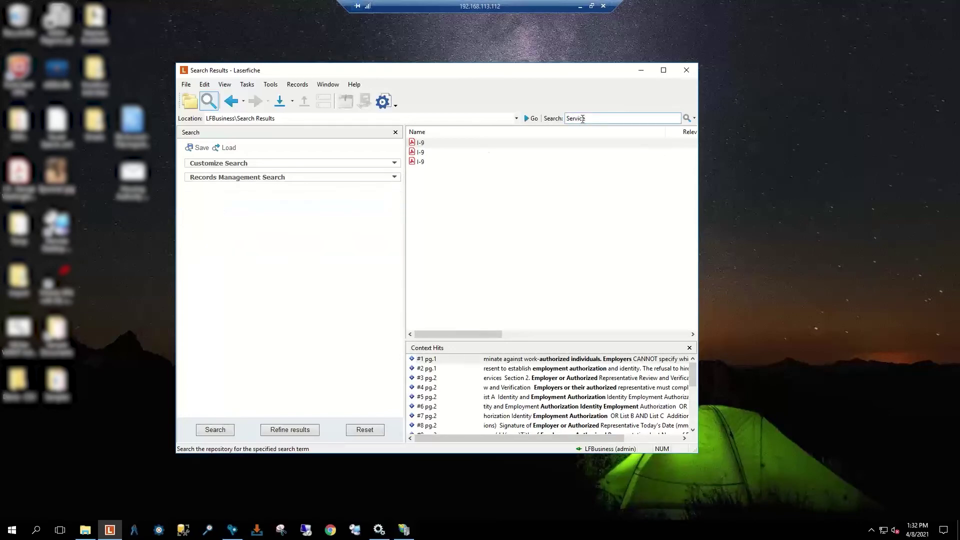
pyautogui.press('Return')
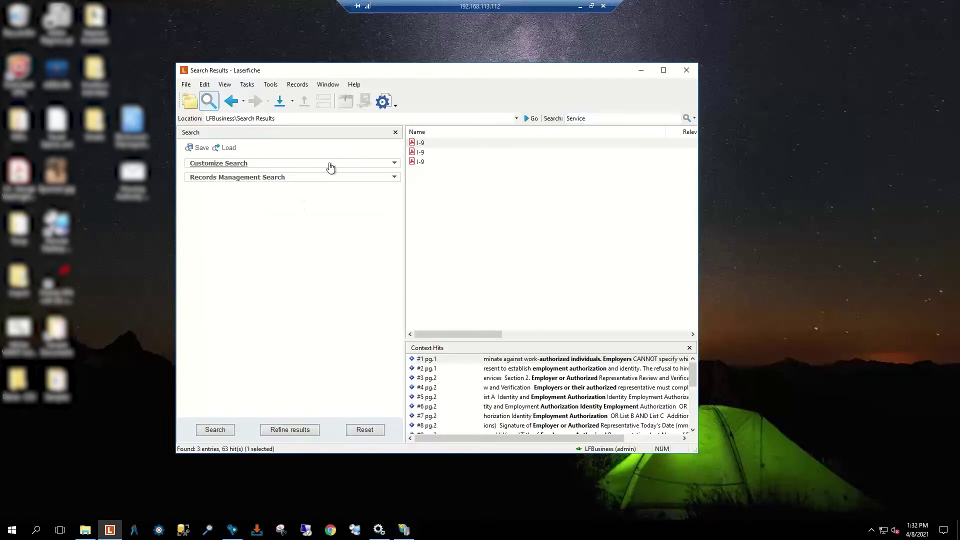
# Step: Add the Business Process criterion and then remove it
pyautogui.click(330, 165)
pyautogui.click(256, 194)
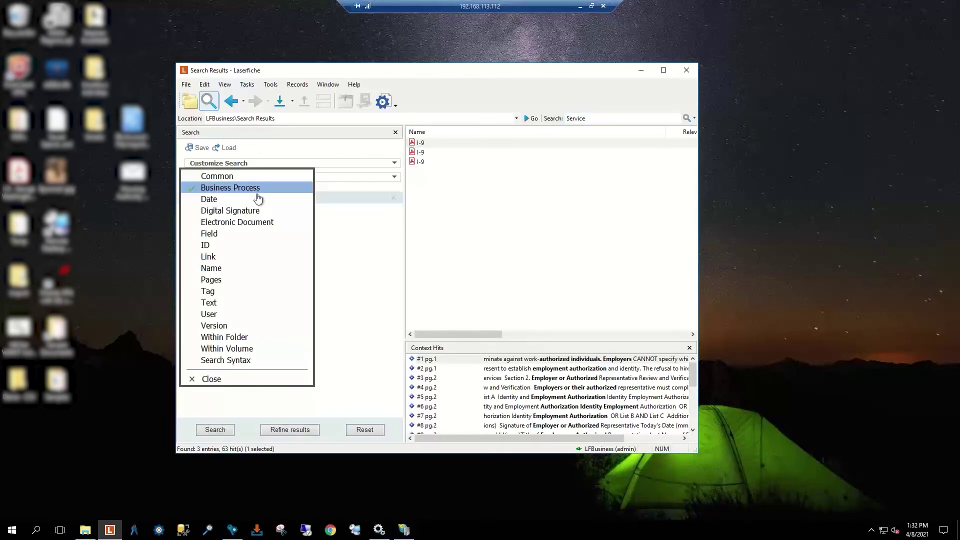
pyautogui.click(384, 103)
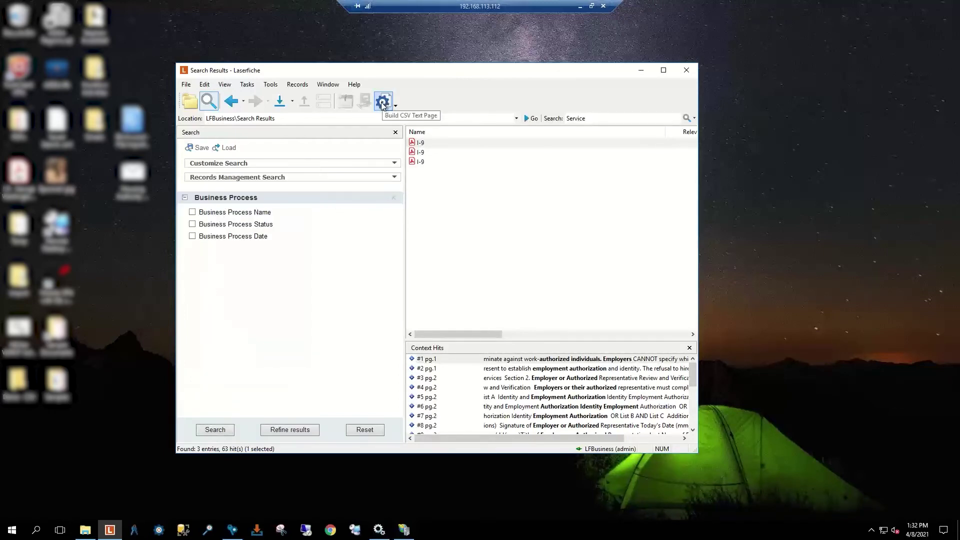
pyautogui.click(394, 197)
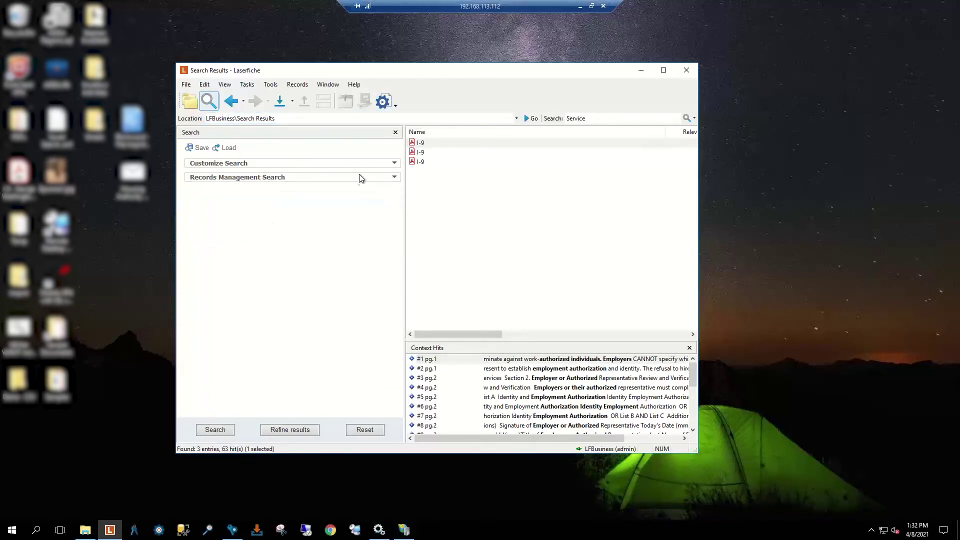
# Step: Add a Link criterion for AP Link relationships and search, returning 8 packing slips and invoices
pyautogui.click(326, 165)
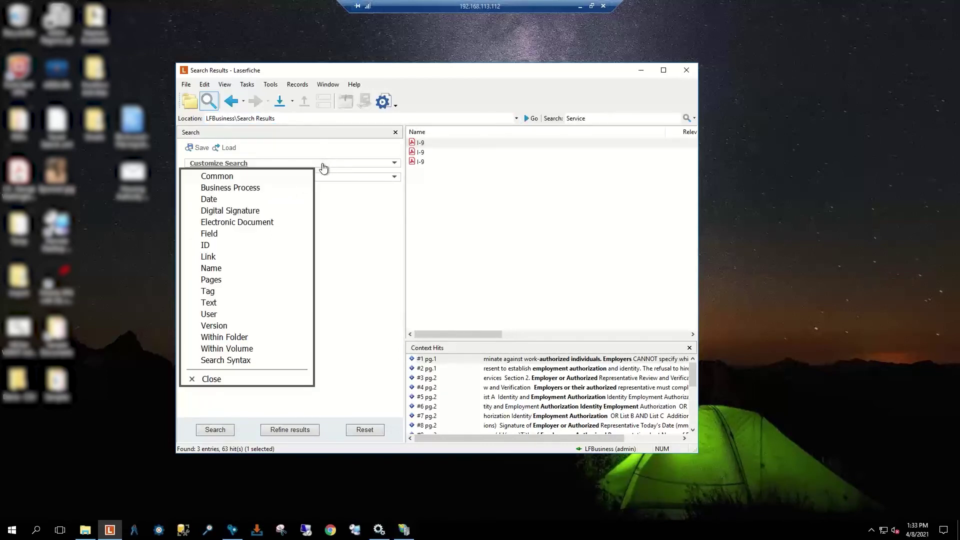
pyautogui.click(236, 225)
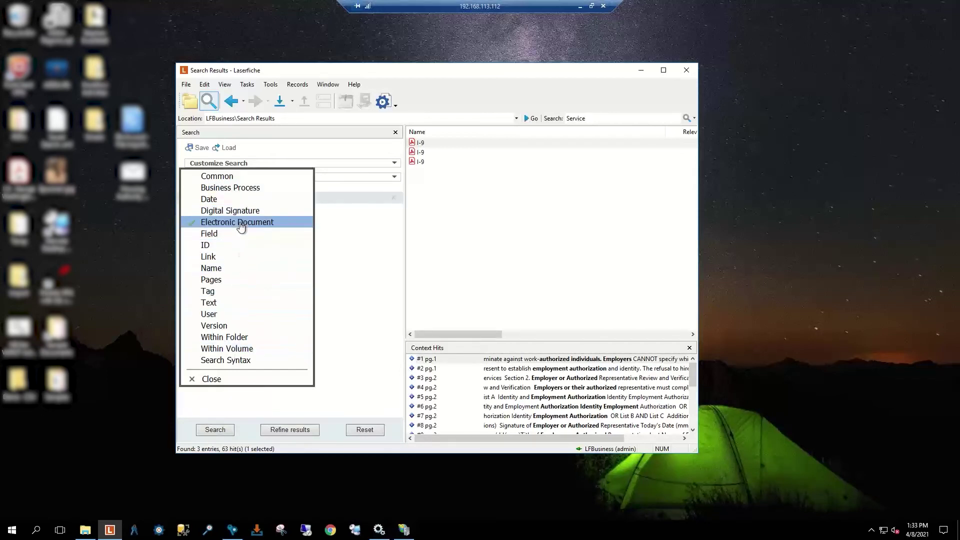
pyautogui.click(237, 224)
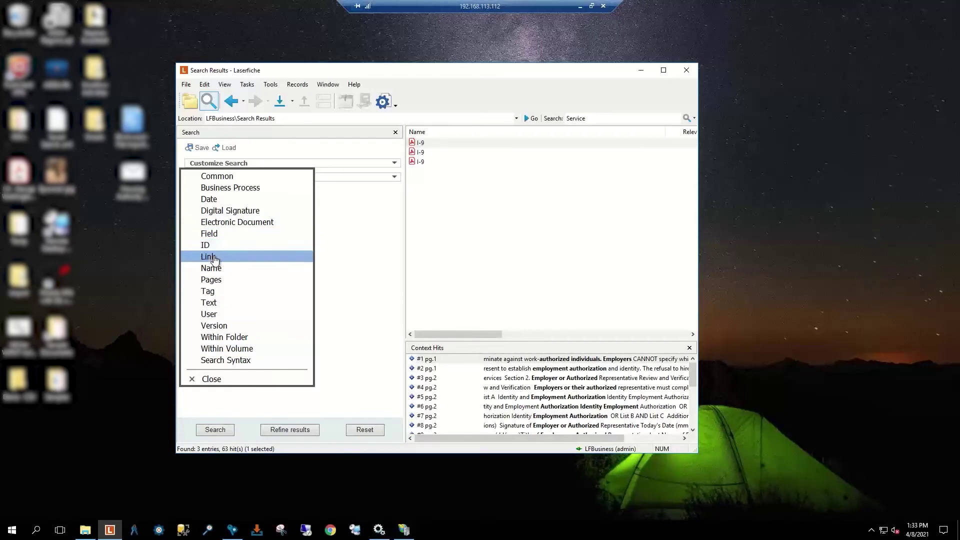
pyautogui.click(214, 257)
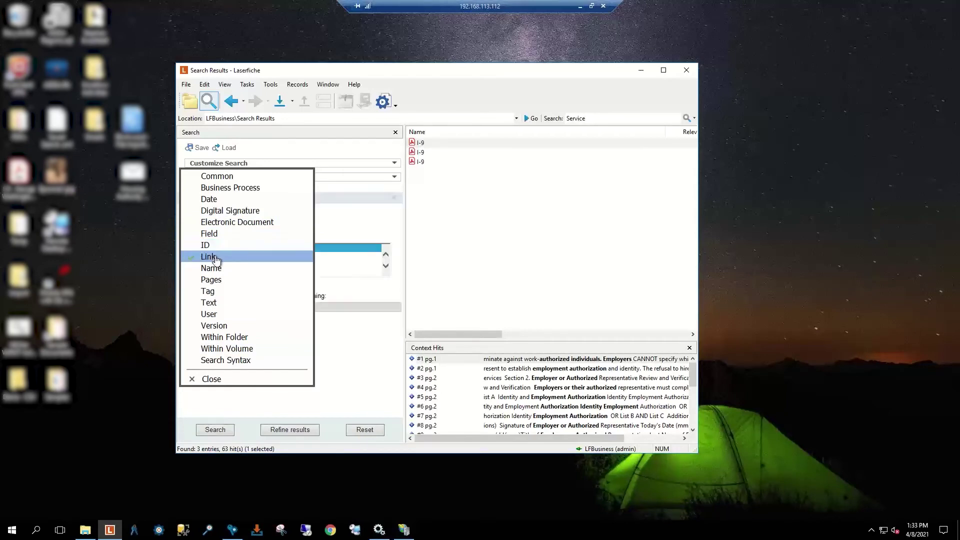
pyautogui.click(211, 380)
pyautogui.scroll(1, 229, 260)
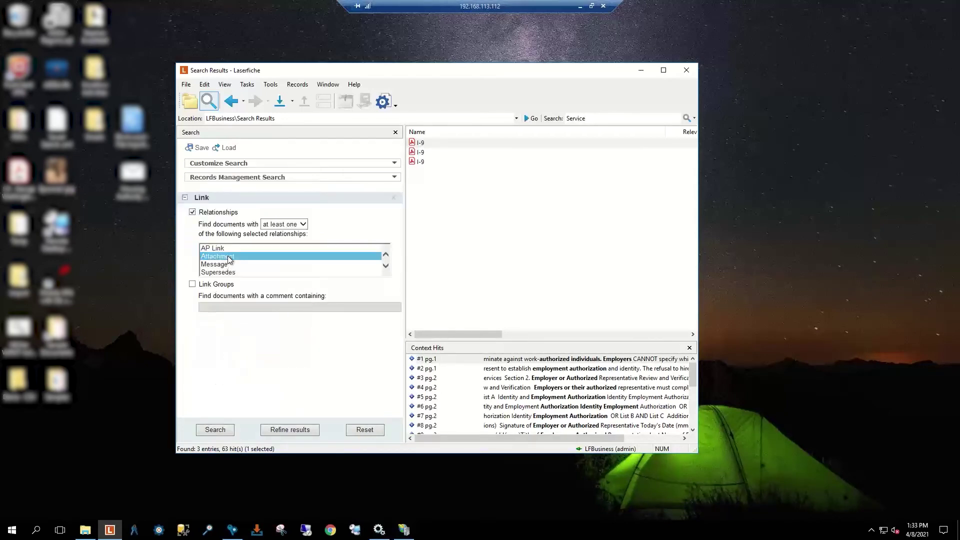
pyautogui.click(215, 429)
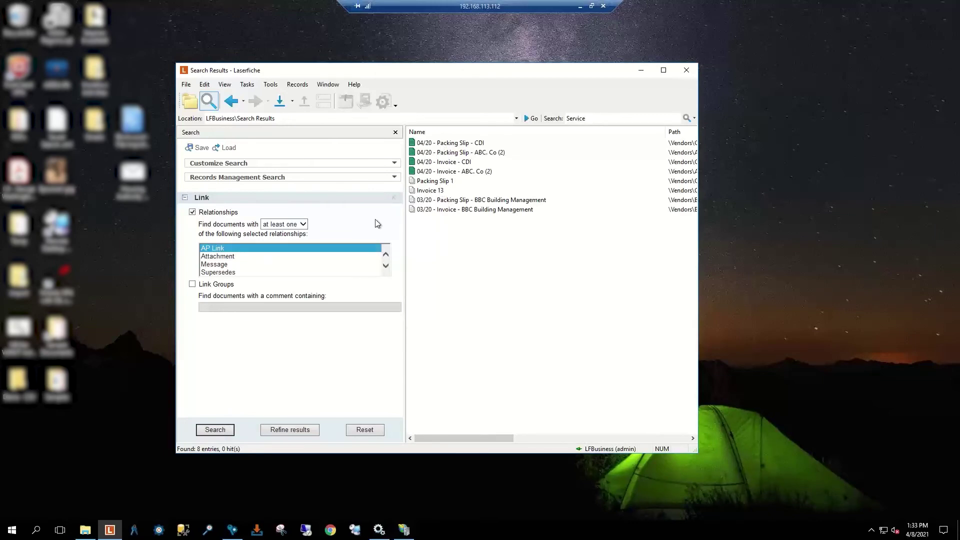
pyautogui.click(464, 164)
pyautogui.doubleClick(464, 162)
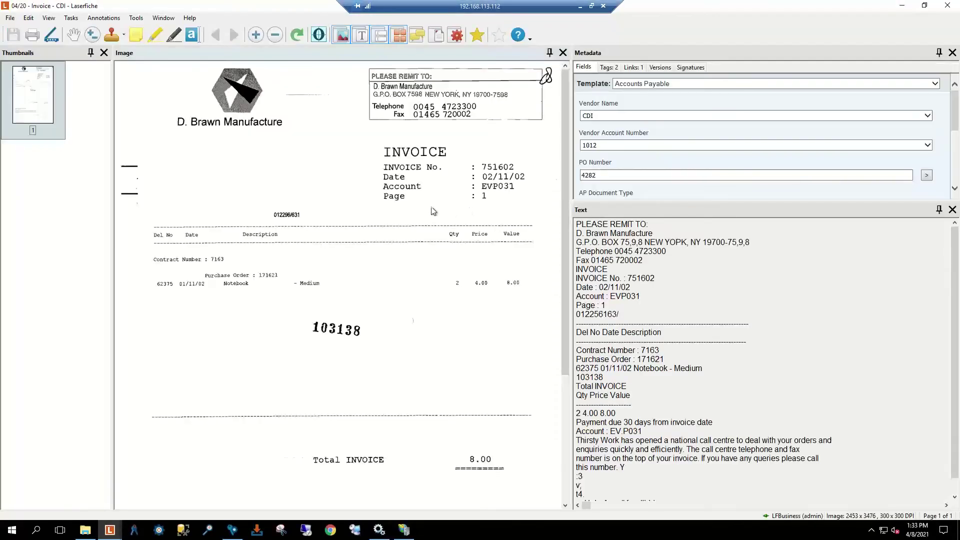
pyautogui.click(609, 68)
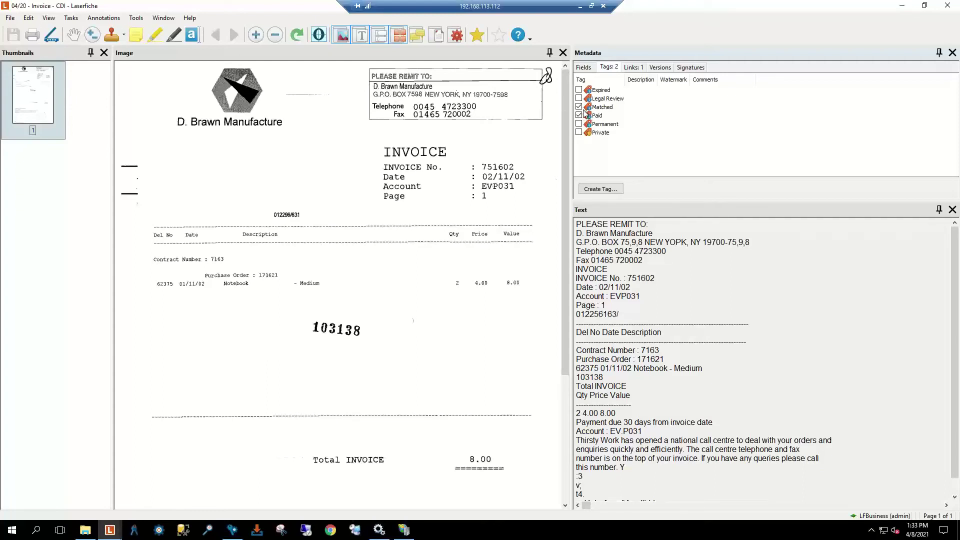
pyautogui.click(633, 67)
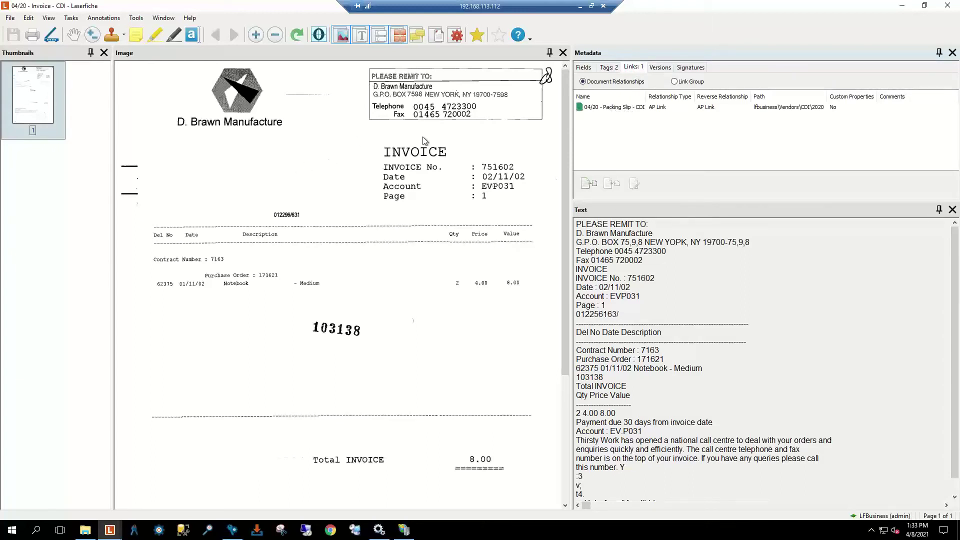
pyautogui.click(644, 110)
pyautogui.doubleClick(644, 109)
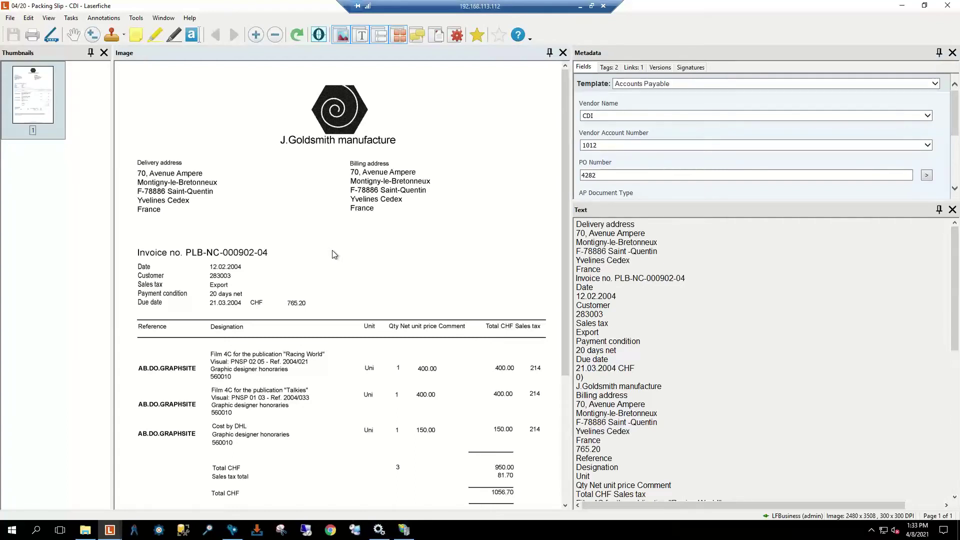
pyautogui.click(945, 4)
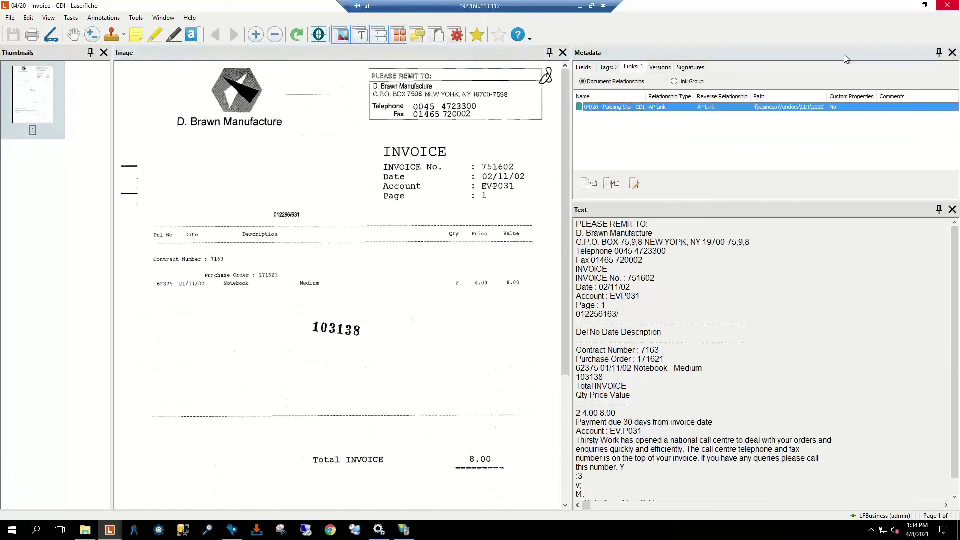
pyautogui.click(949, 8)
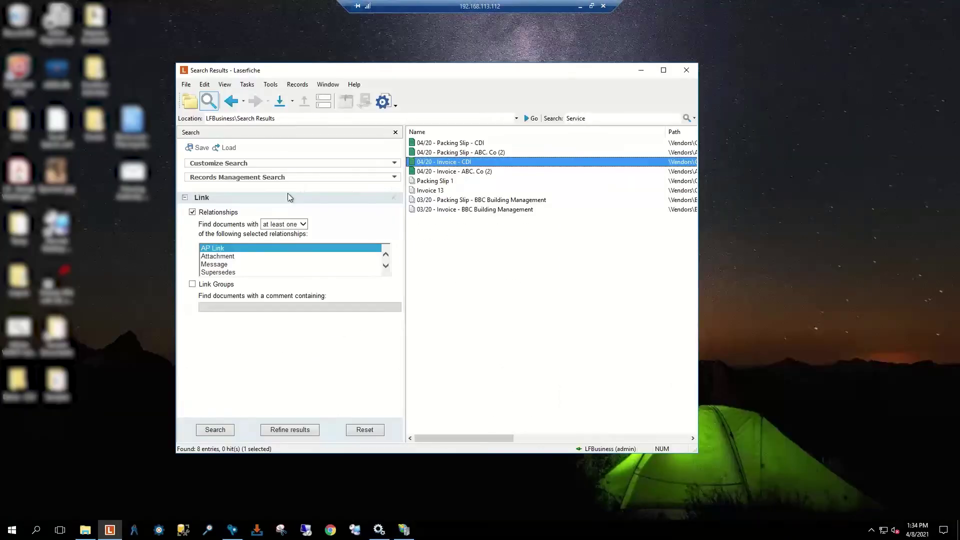
# Step: Replace the Link criterion with a Pages criterion
pyautogui.click(393, 165)
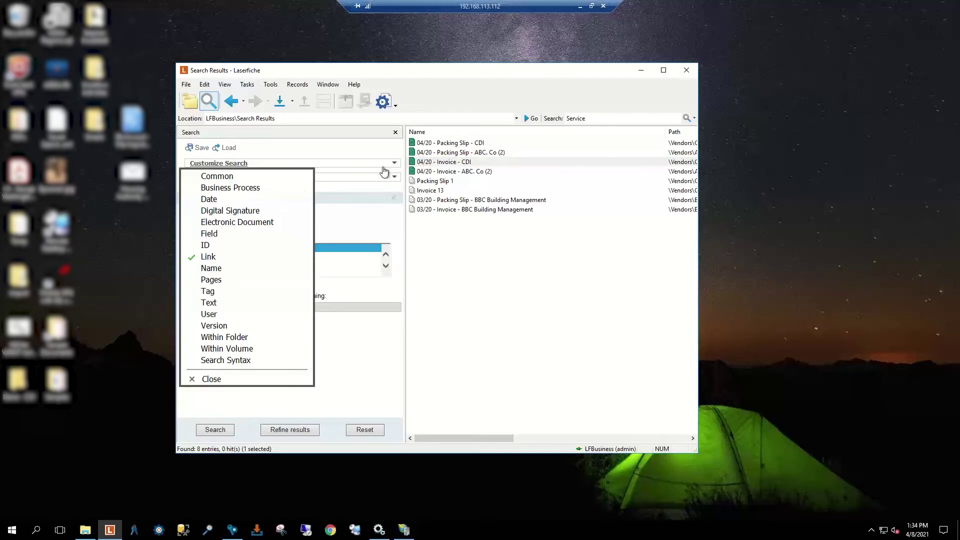
pyautogui.click(220, 280)
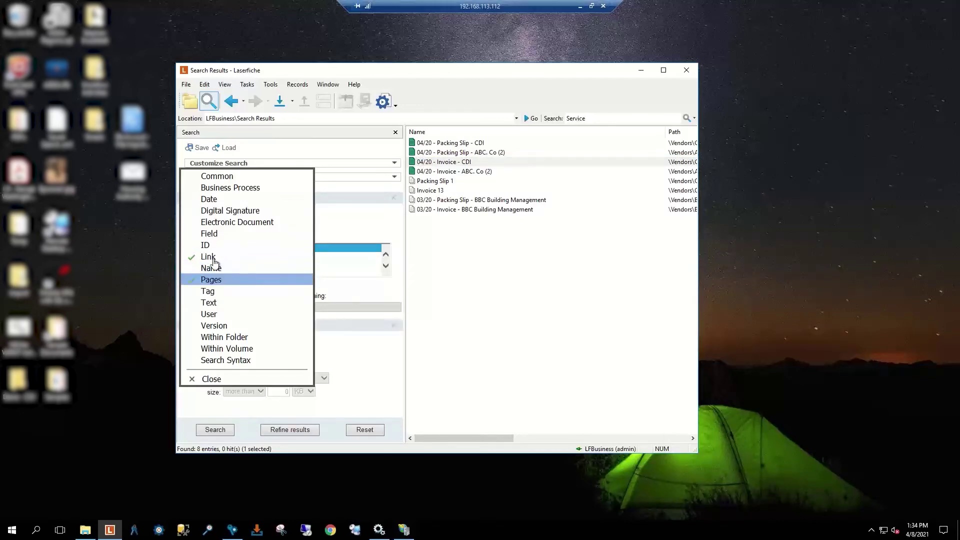
pyautogui.click(213, 258)
pyautogui.click(212, 380)
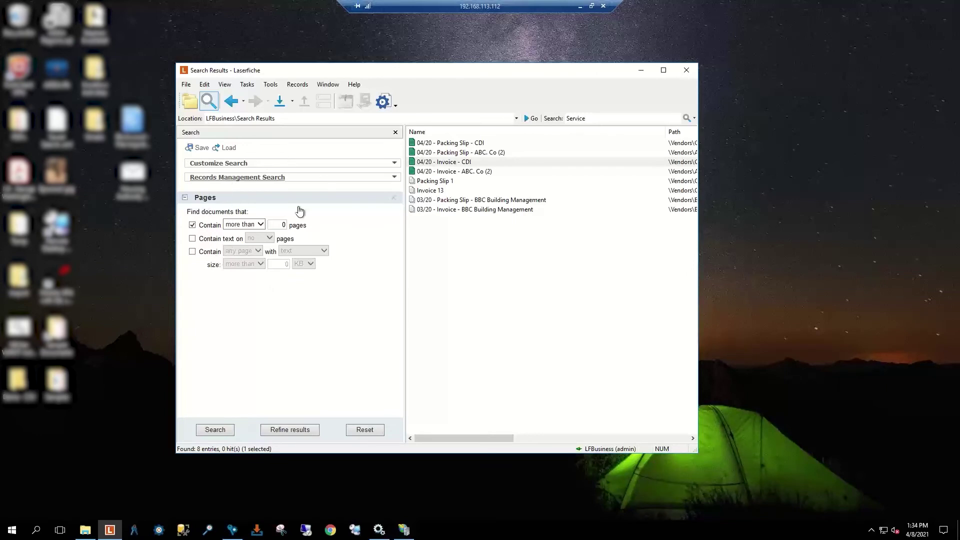
# Step: Search separately for documents with text on no pages, then documents with more than 0 pages
pyautogui.click(192, 225)
pyautogui.click(193, 239)
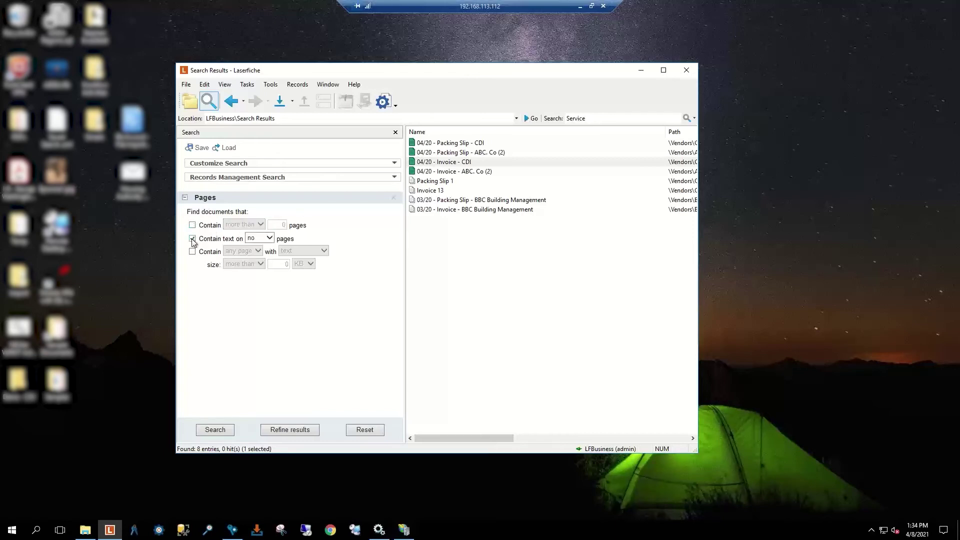
pyautogui.click(213, 432)
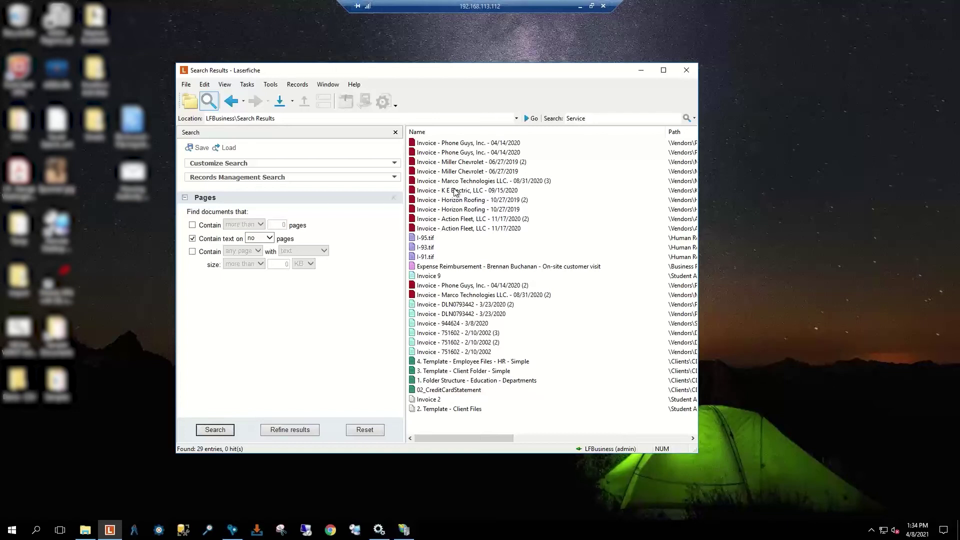
pyautogui.click(193, 225)
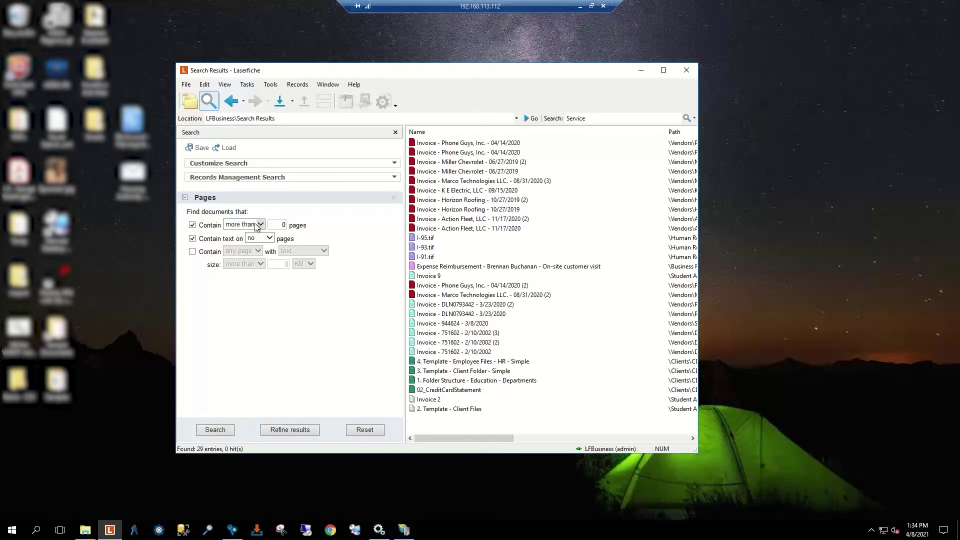
pyautogui.click(192, 239)
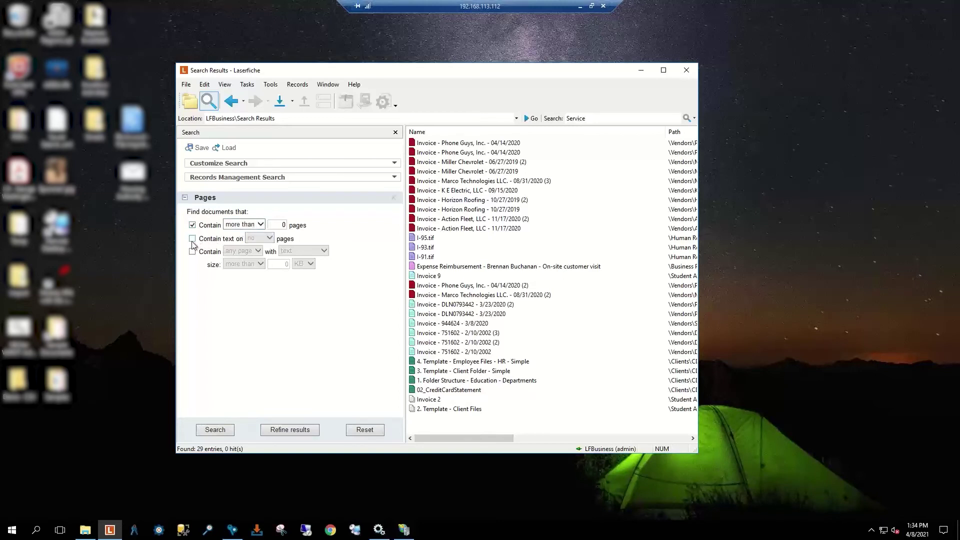
pyautogui.click(220, 430)
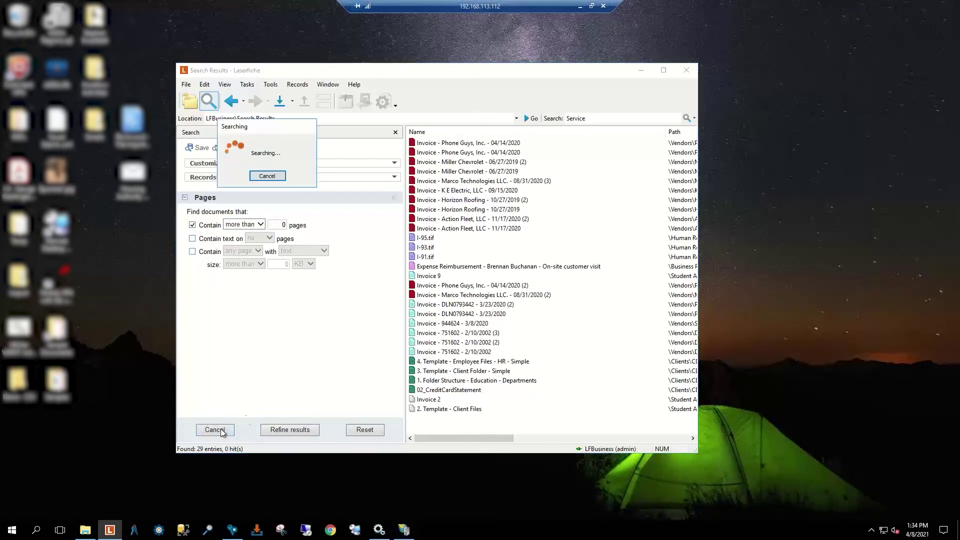
# Step: Search with both page conditions for 29 no-text documents and open the Horizon Roofing 10/27/2019 invoice
pyautogui.scroll(-2, 470, 274)
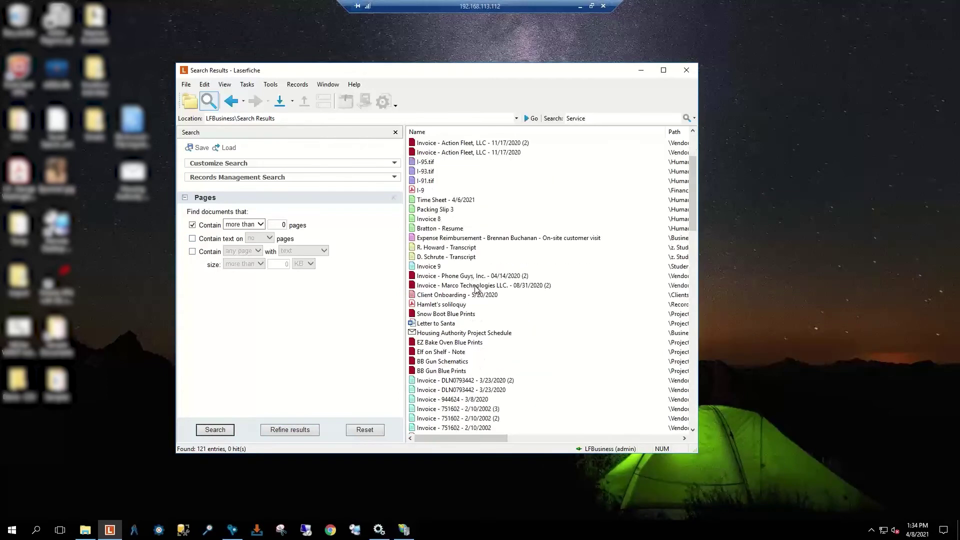
pyautogui.scroll(-2, 487, 295)
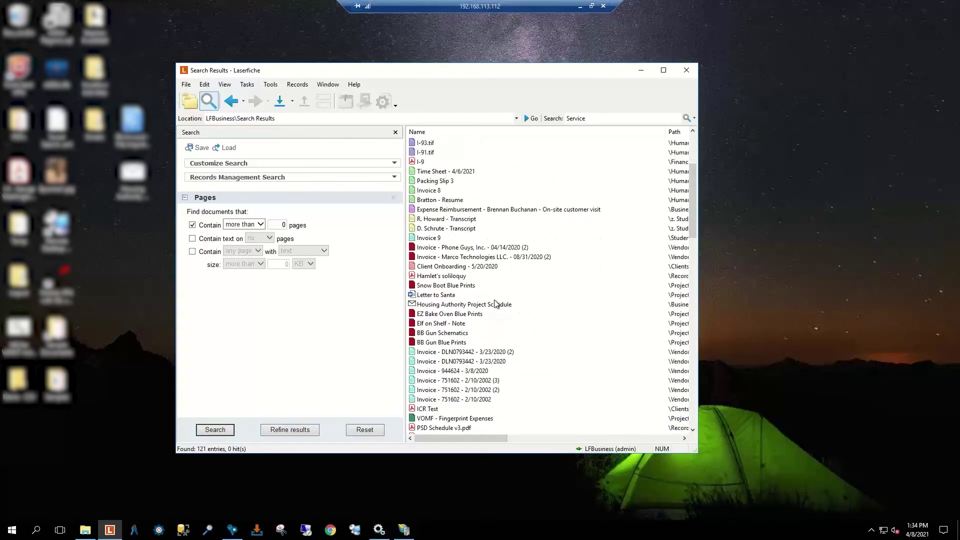
pyautogui.scroll(-9, 495, 302)
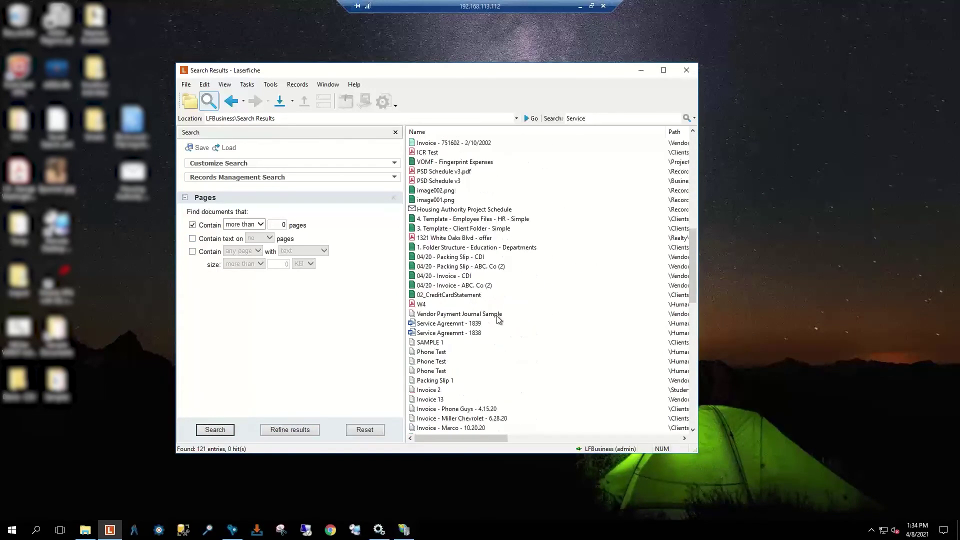
pyautogui.scroll(5, 499, 320)
pyautogui.click(193, 239)
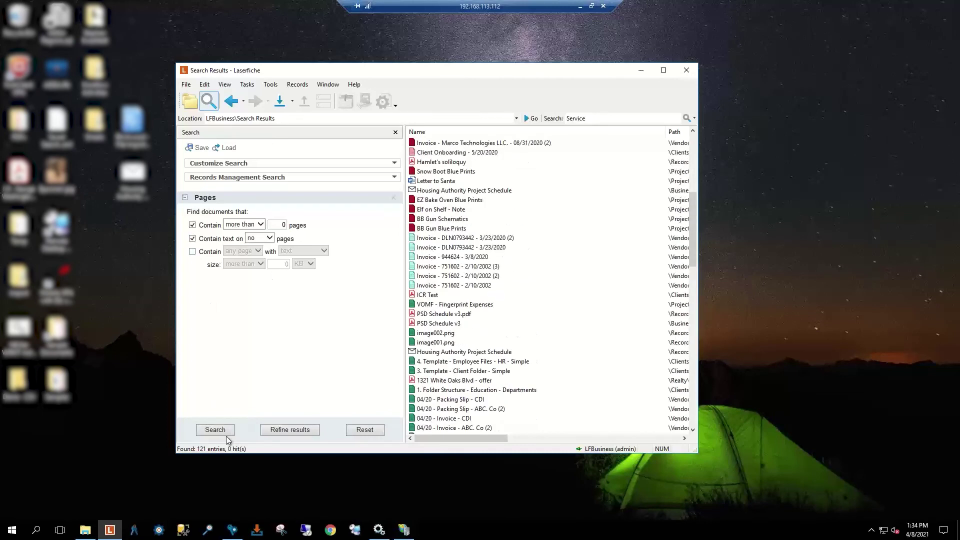
pyautogui.click(225, 432)
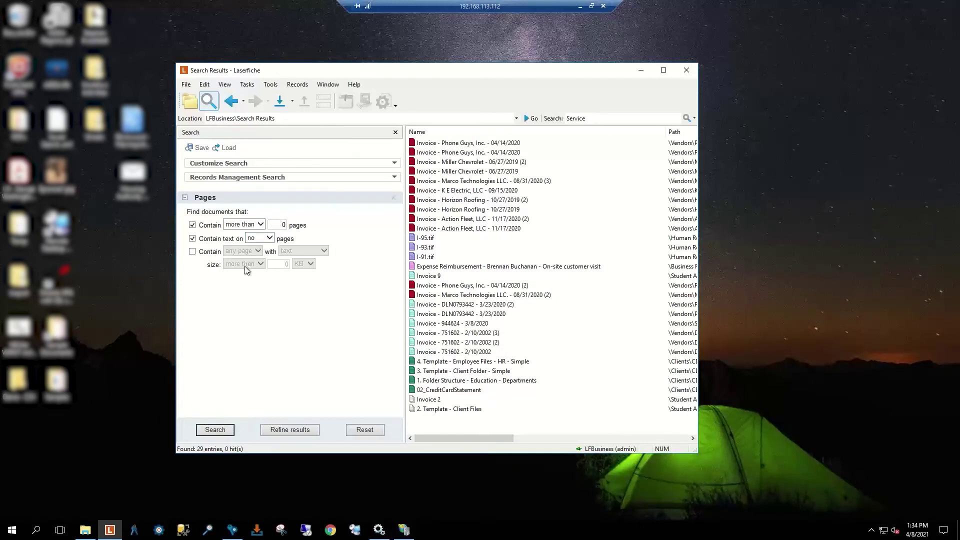
pyautogui.click(436, 201)
pyautogui.doubleClick(436, 202)
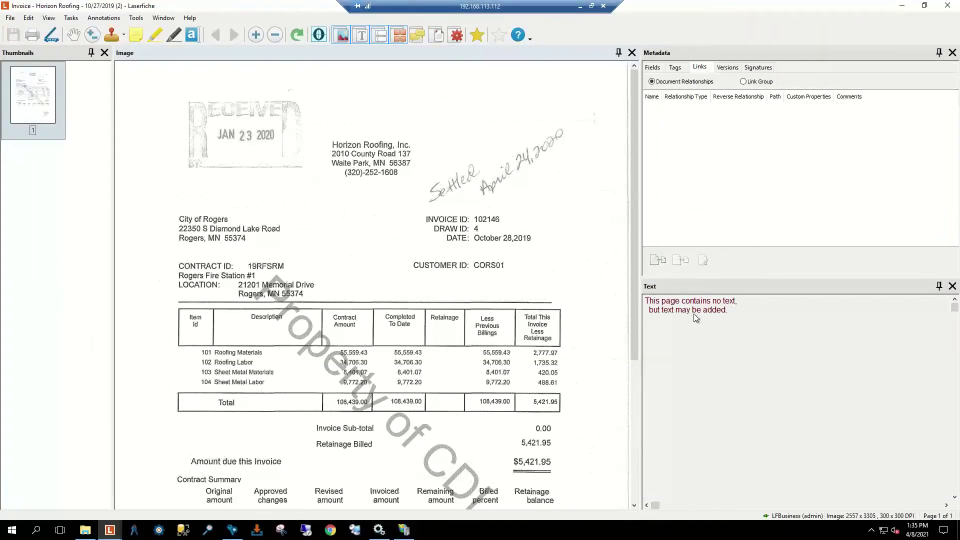
pyautogui.click(690, 315)
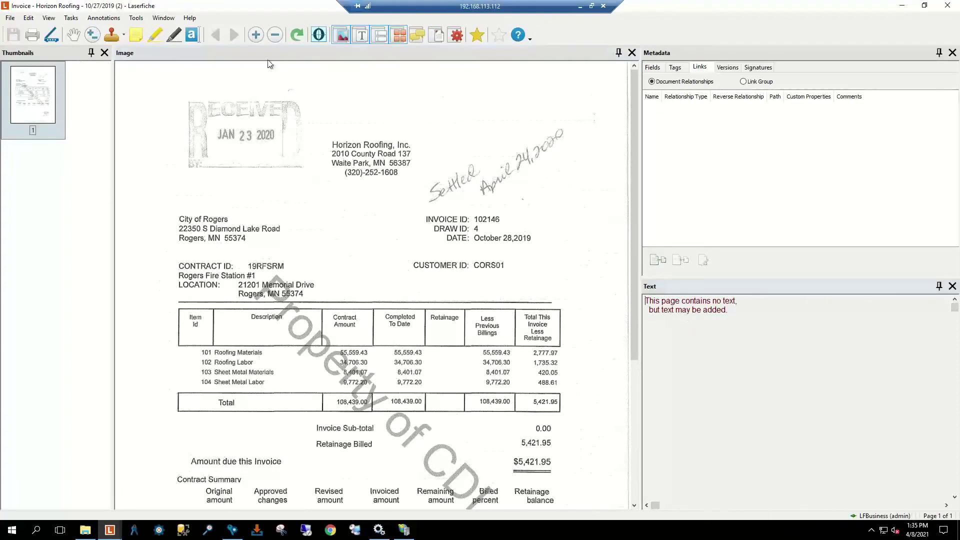
pyautogui.click(318, 34)
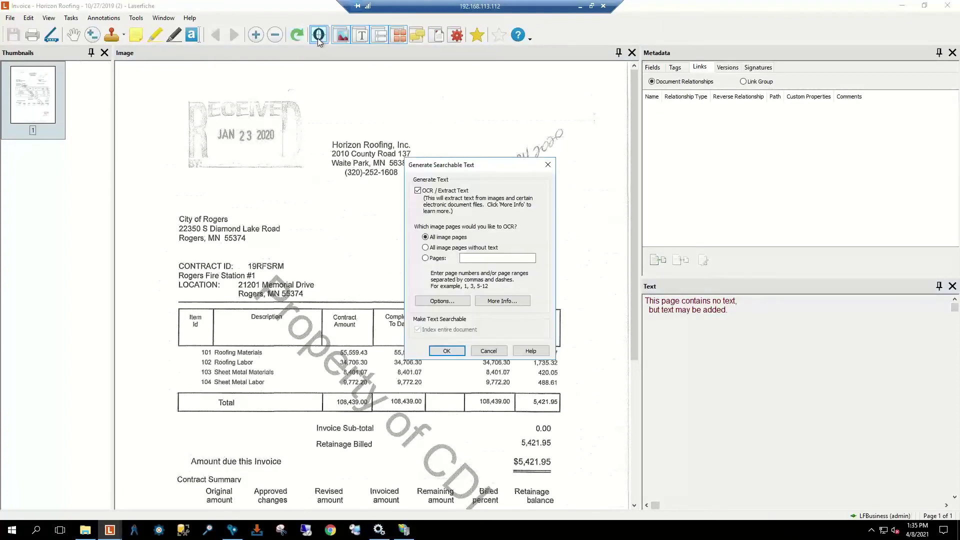
pyautogui.click(488, 350)
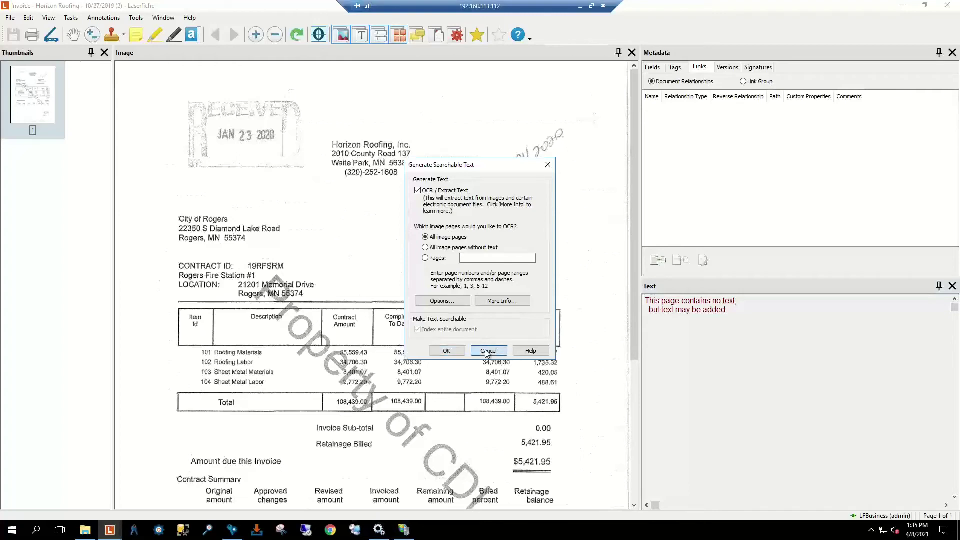
pyautogui.click(948, 5)
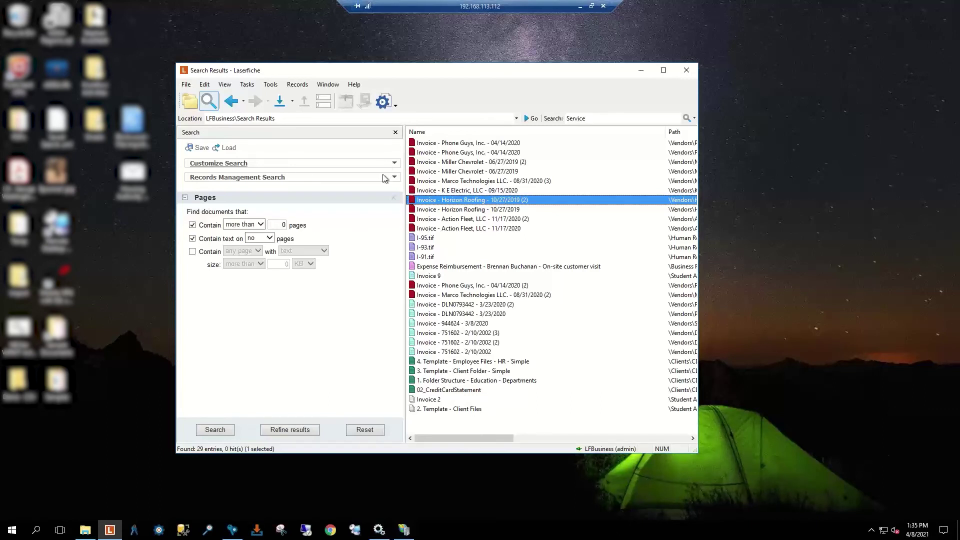
# Step: Add a User criterion to the search, dismissing the empty-criteria error
pyautogui.click(392, 190)
pyautogui.click(373, 165)
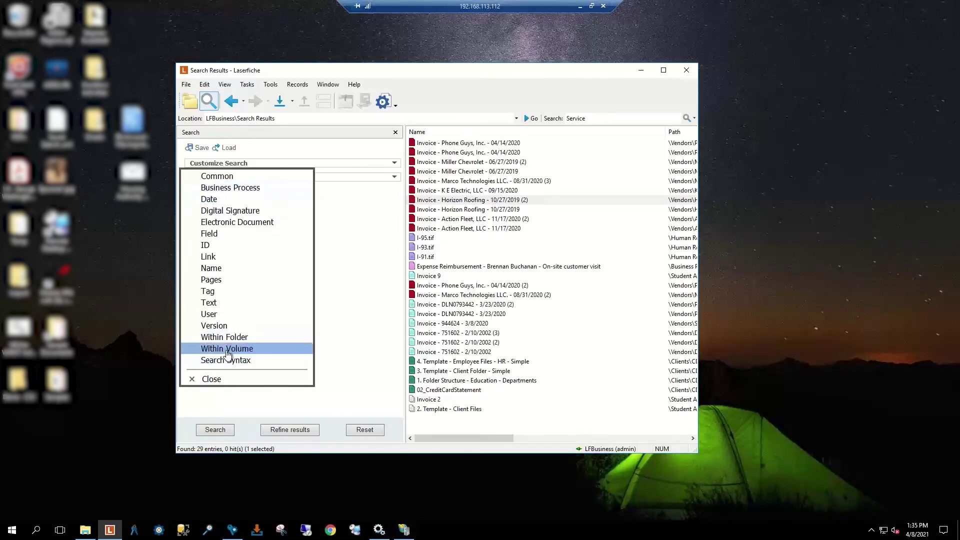
pyautogui.click(224, 315)
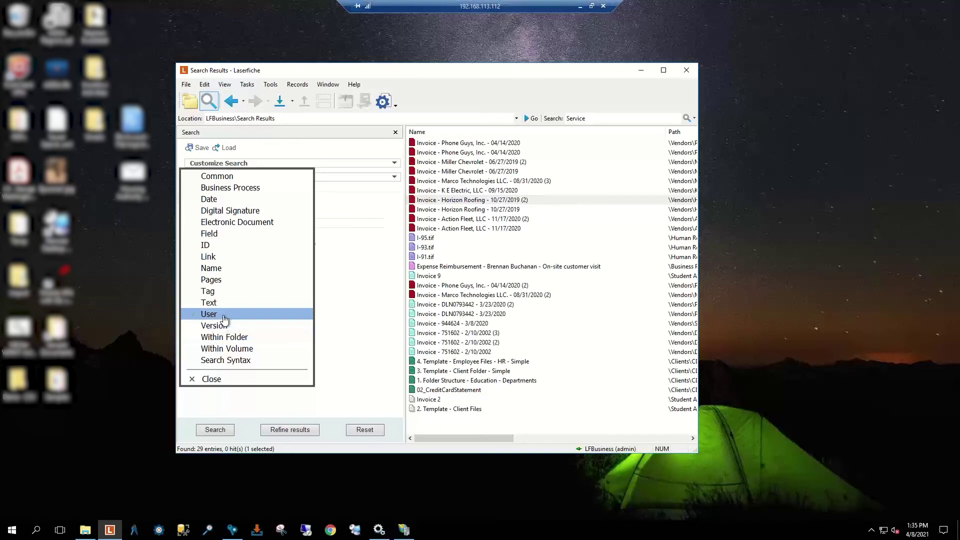
pyautogui.click(215, 430)
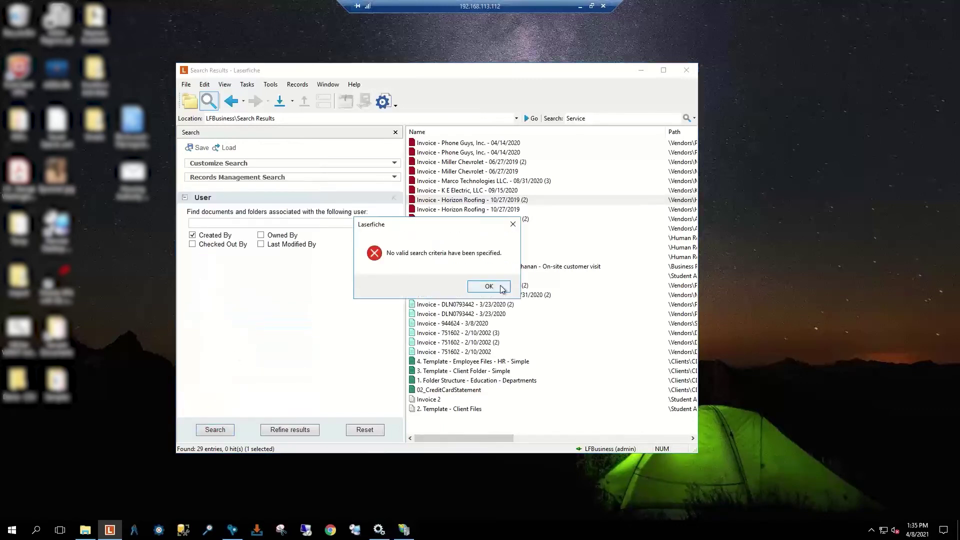
pyautogui.click(493, 287)
# Step: Search for entries created by the user's name, returning 8 entries
pyautogui.click(240, 223)
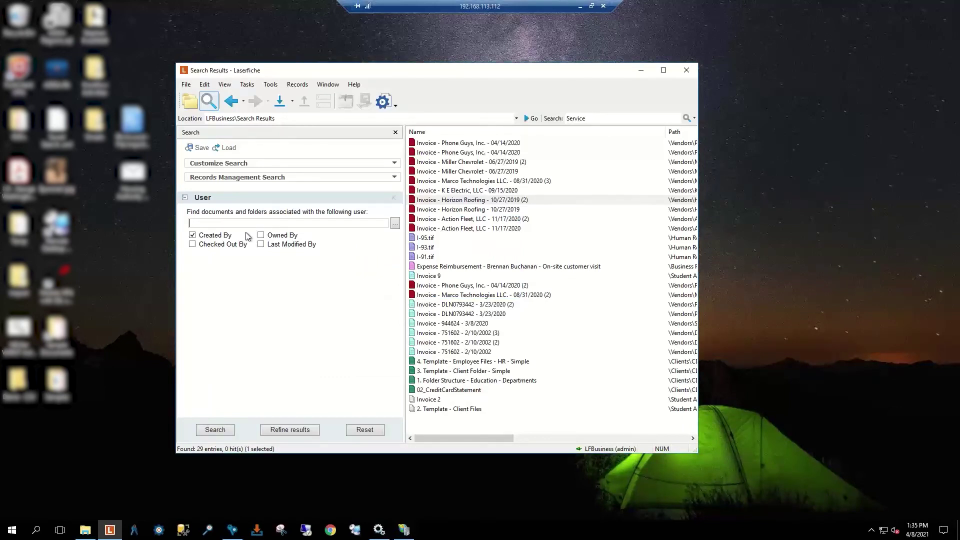
pyautogui.write('Stephen')
pyautogui.click(215, 430)
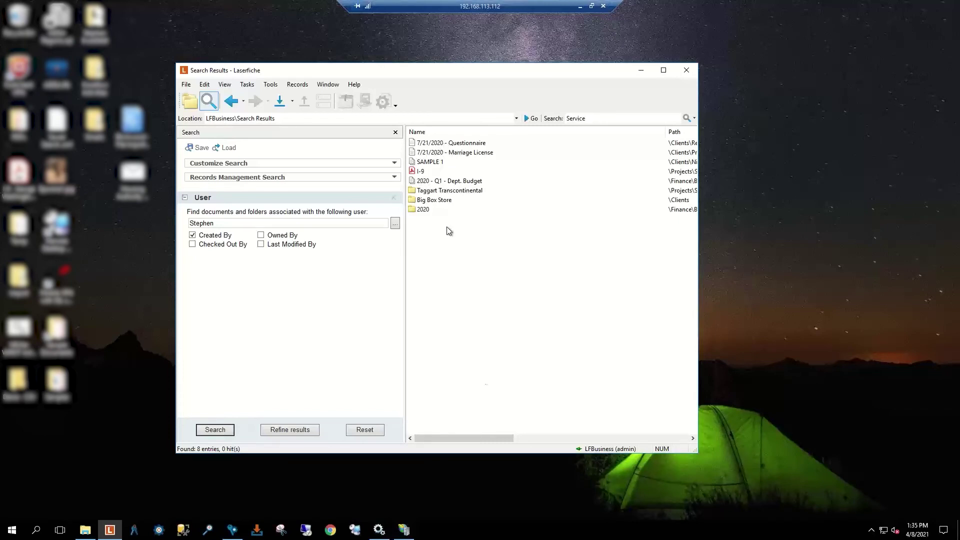
pyautogui.moveTo(487, 441)
pyautogui.mouseDown()
pyautogui.moveTo(608, 440)
pyautogui.moveTo(488, 439)
pyautogui.mouseUp()
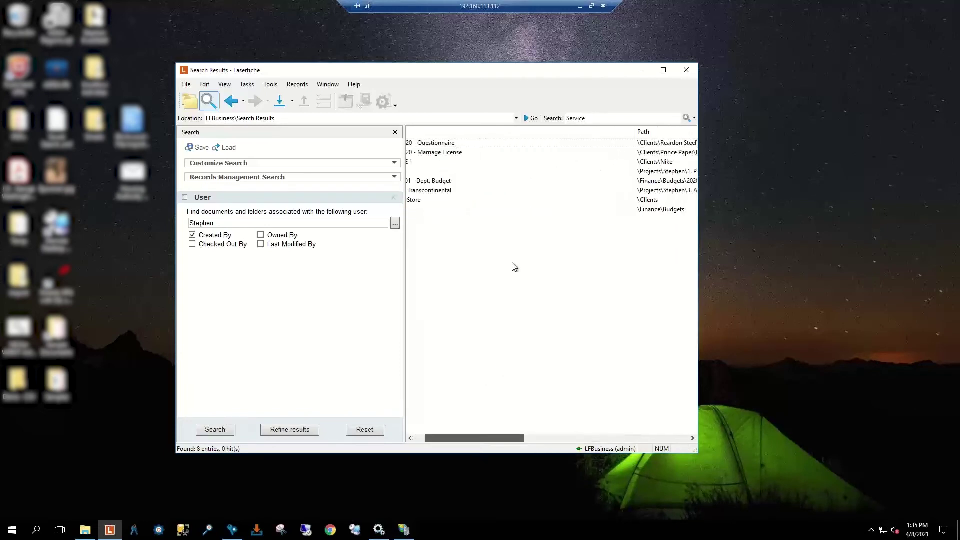
# Step: Check SAMPLE 1's properties to confirm its creator, then cancel
pyautogui.rightClick(433, 164)
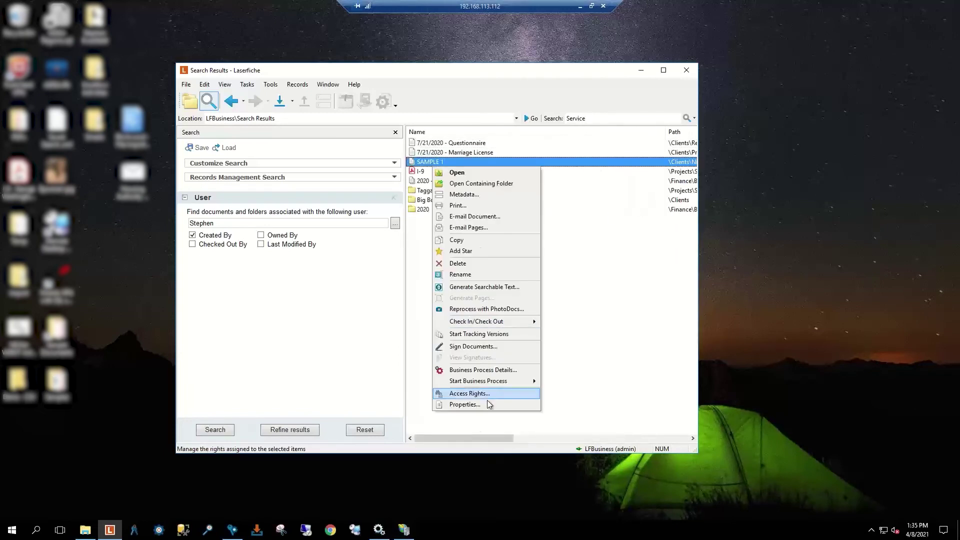
pyautogui.click(483, 406)
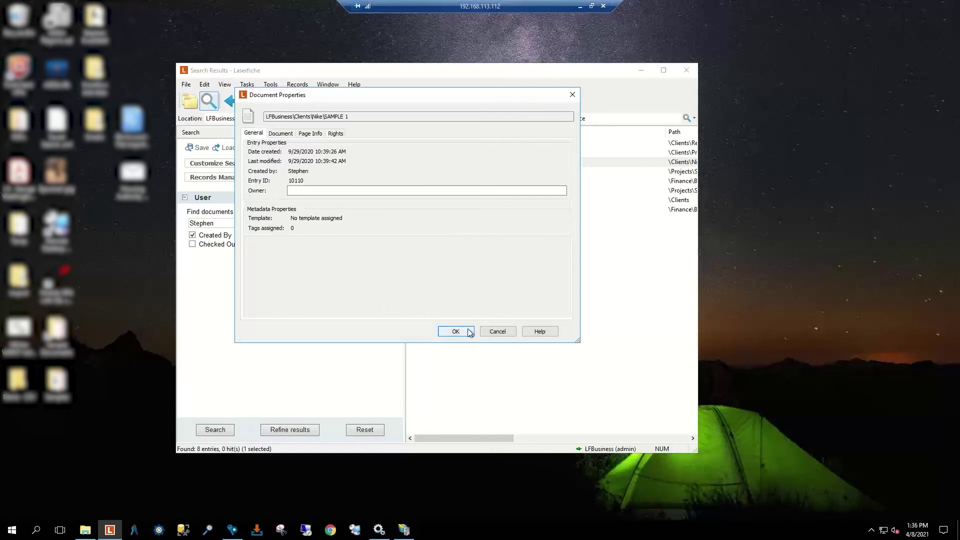
pyautogui.click(507, 332)
pyautogui.click(507, 332)
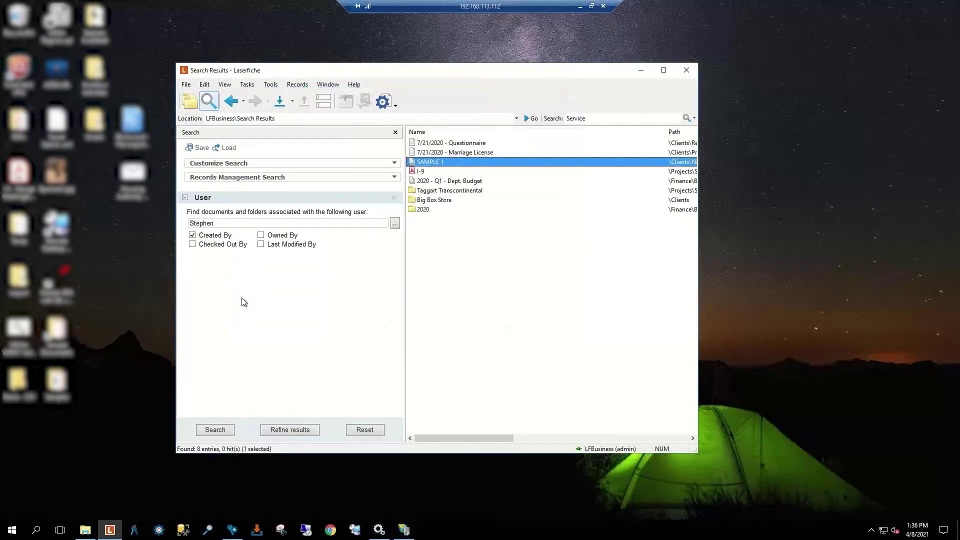
# Step: Drop the User criterion, then load and run the Invoices Not Paid saved search
pyautogui.click(394, 198)
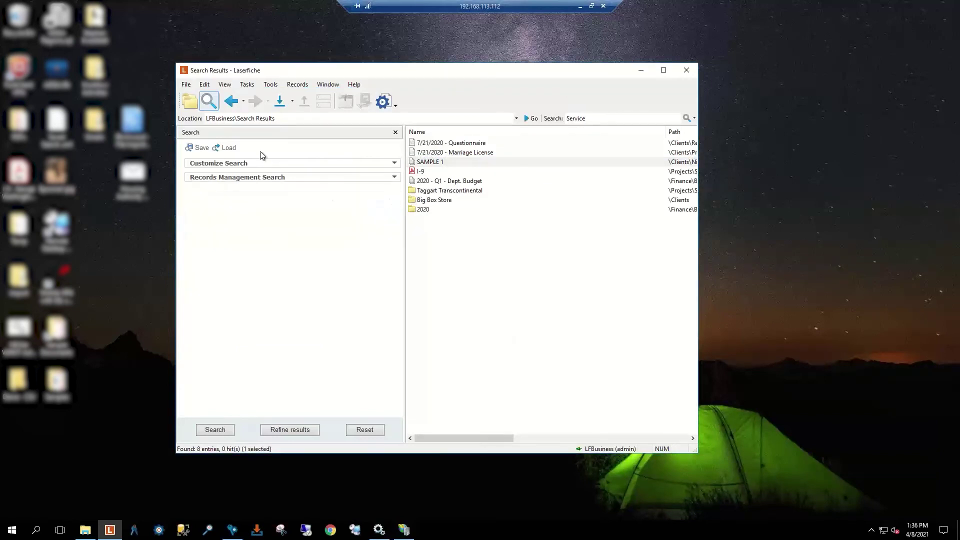
pyautogui.click(300, 170)
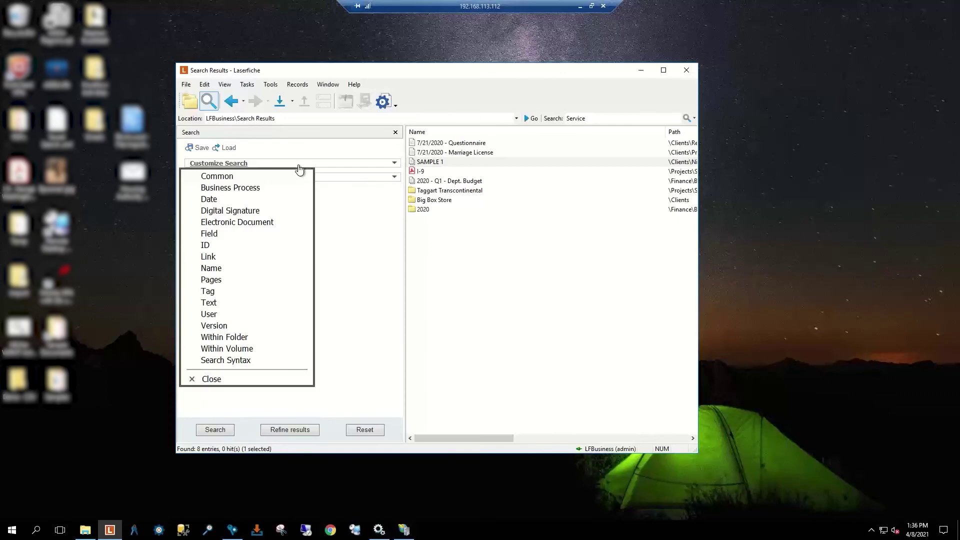
pyautogui.click(229, 148)
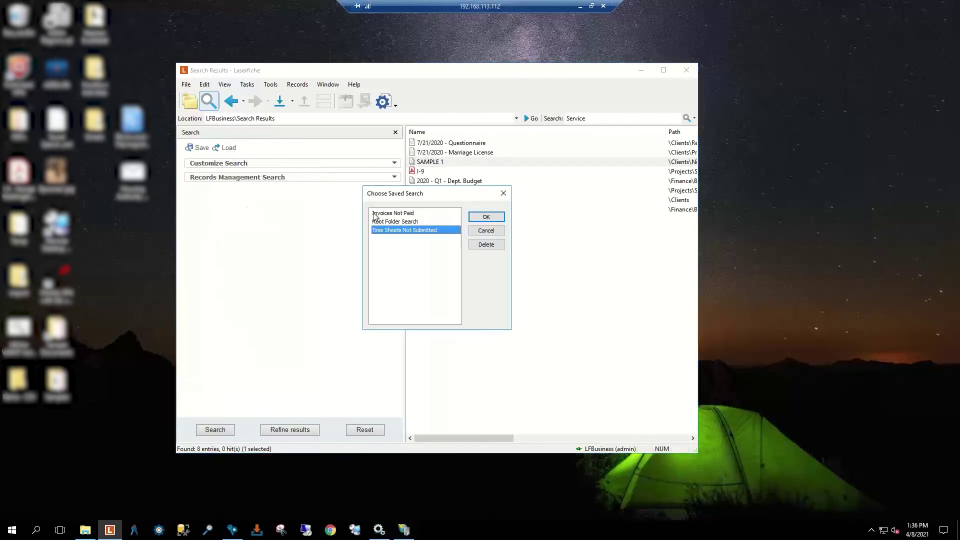
pyautogui.click(409, 214)
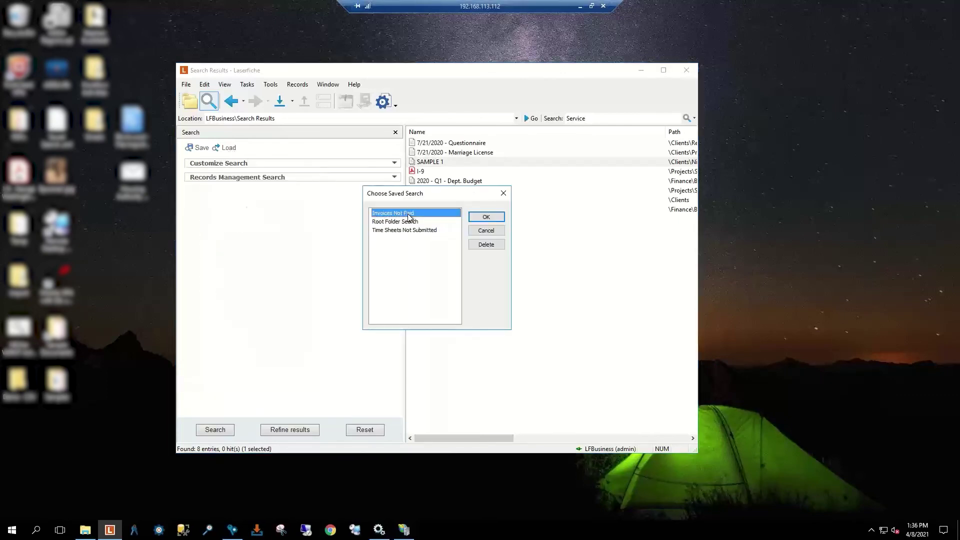
pyautogui.click(487, 216)
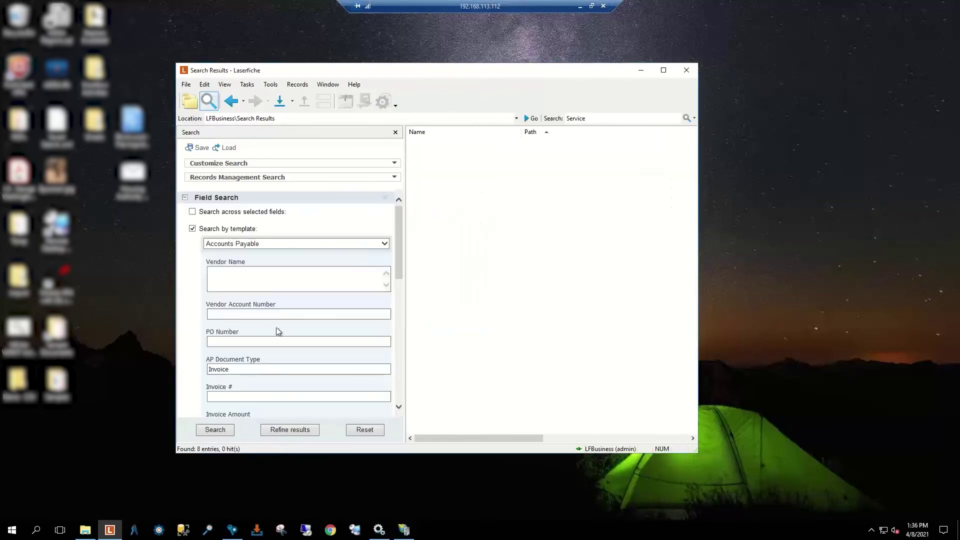
pyautogui.click(216, 430)
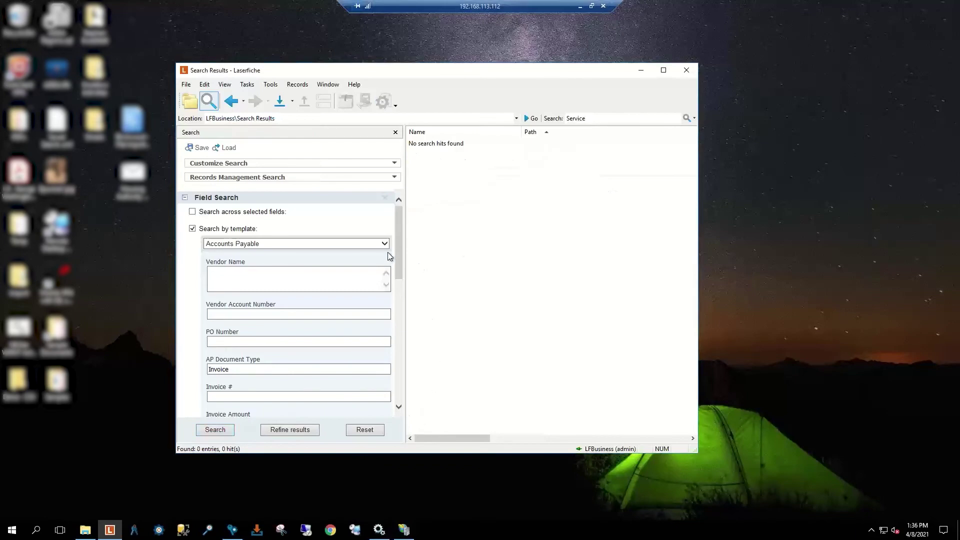
# Step: Review the query syntax, then remove the field, tag and within-folder criteria
pyautogui.moveTo(398, 264); pyautogui.dragTo(400, 405)
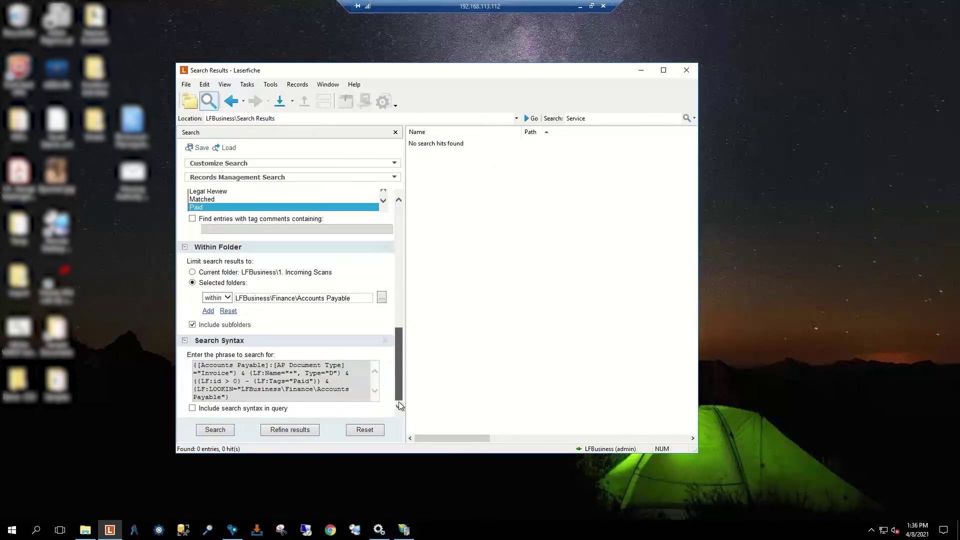
pyautogui.moveTo(232, 399); pyautogui.dragTo(189, 366)
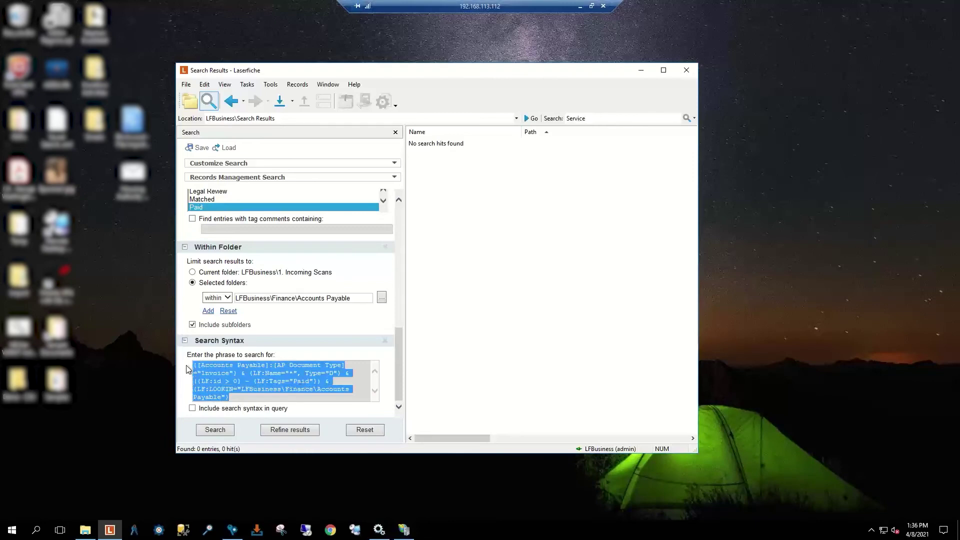
pyautogui.click(246, 397)
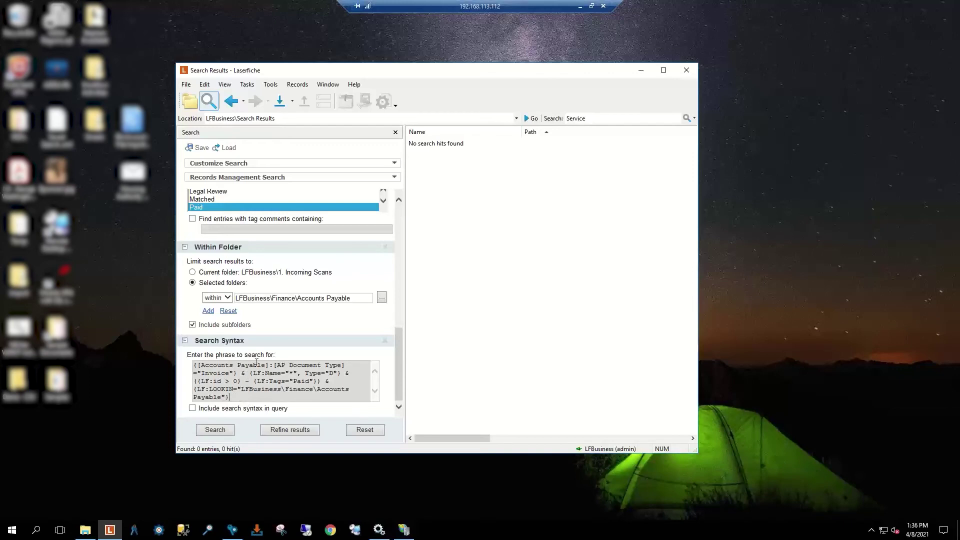
pyautogui.scroll(5, 256, 362)
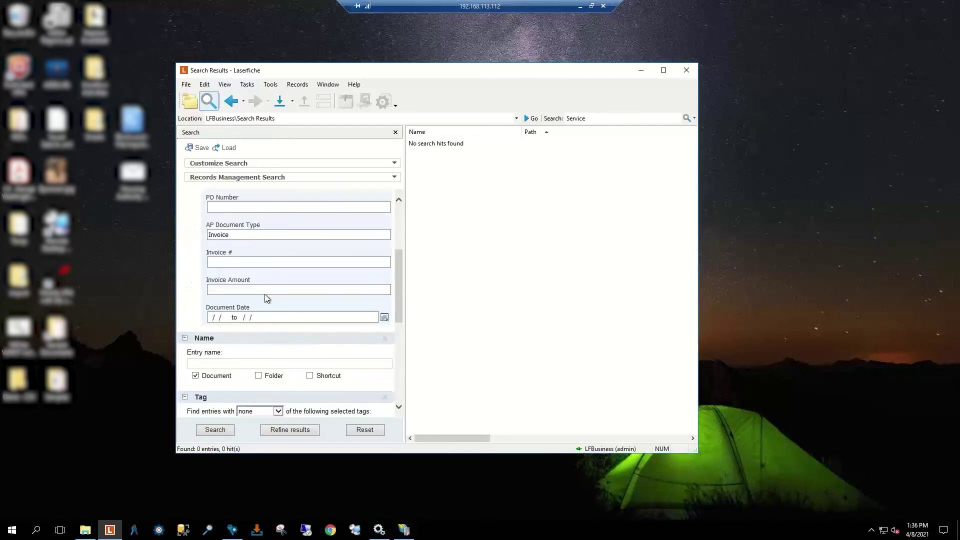
pyautogui.scroll(3, 265, 299)
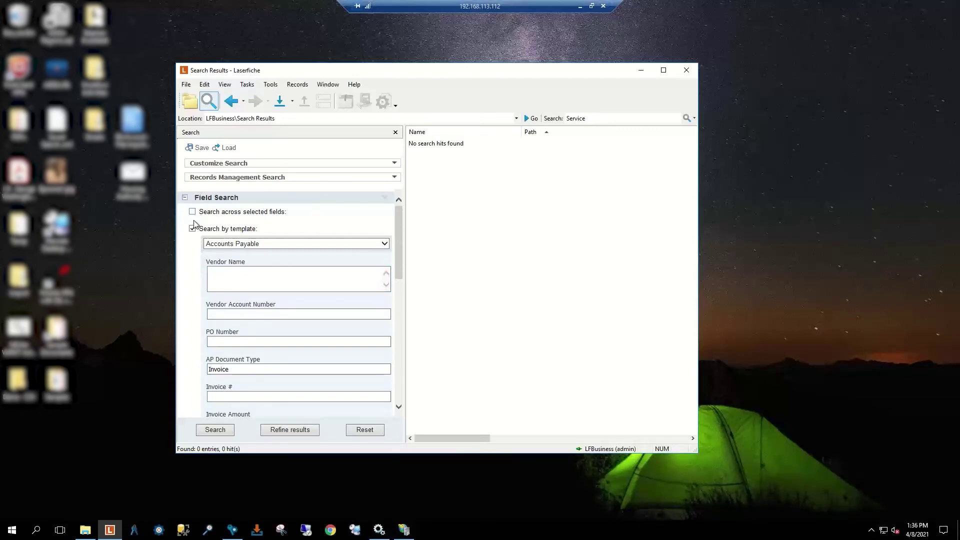
pyautogui.click(385, 198)
pyautogui.click(385, 199)
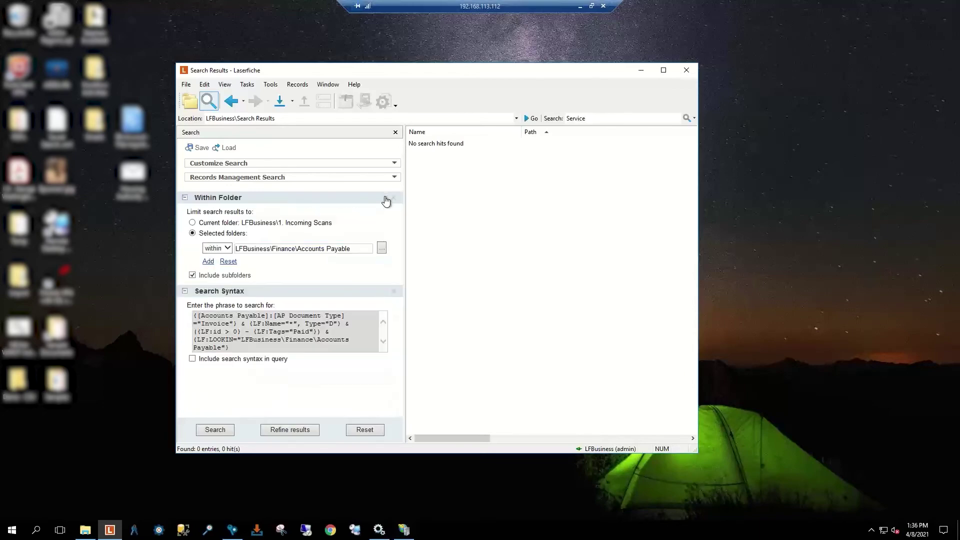
pyautogui.click(393, 200)
# Step: Remove the old Search Syntax section, then add Name, Within Folder, Date and Search Syntax criteria
pyautogui.click(394, 198)
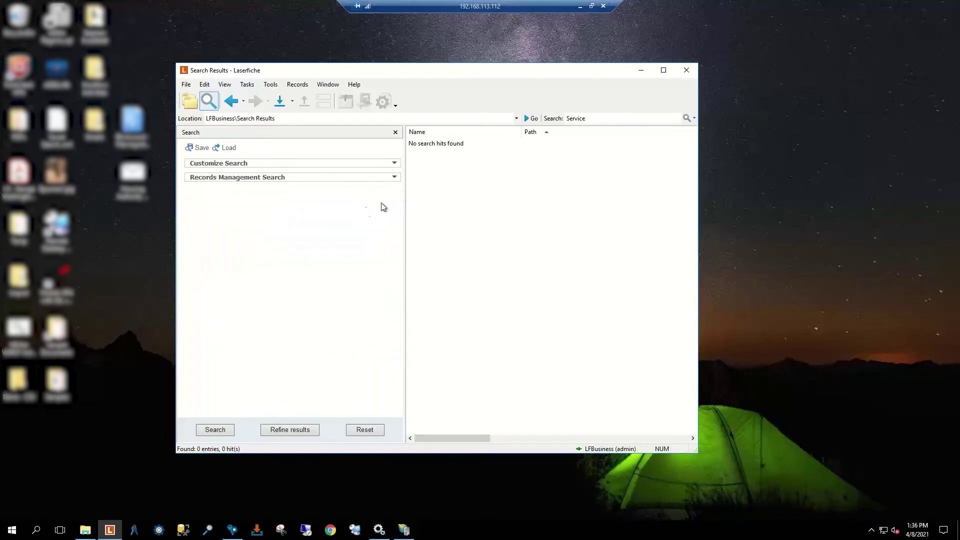
pyautogui.click(262, 164)
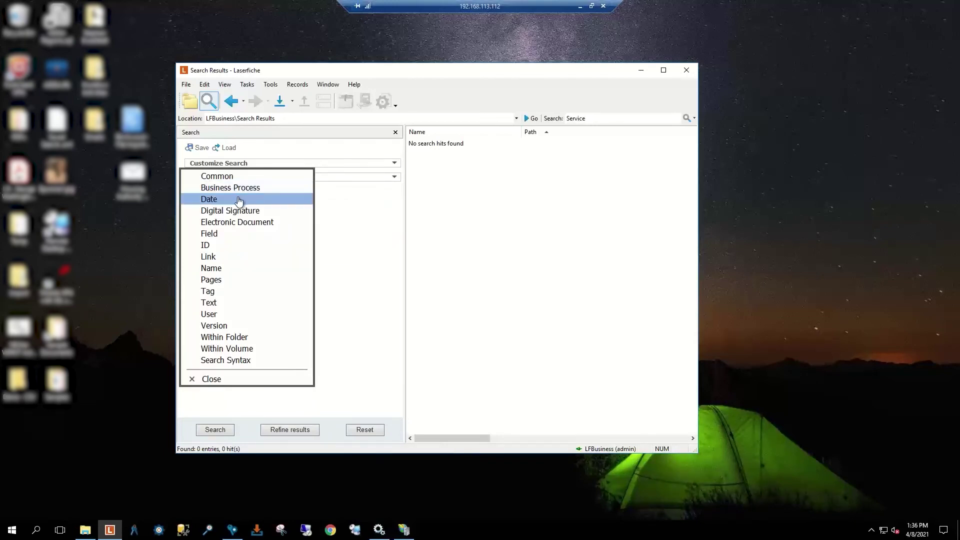
pyautogui.click(224, 273)
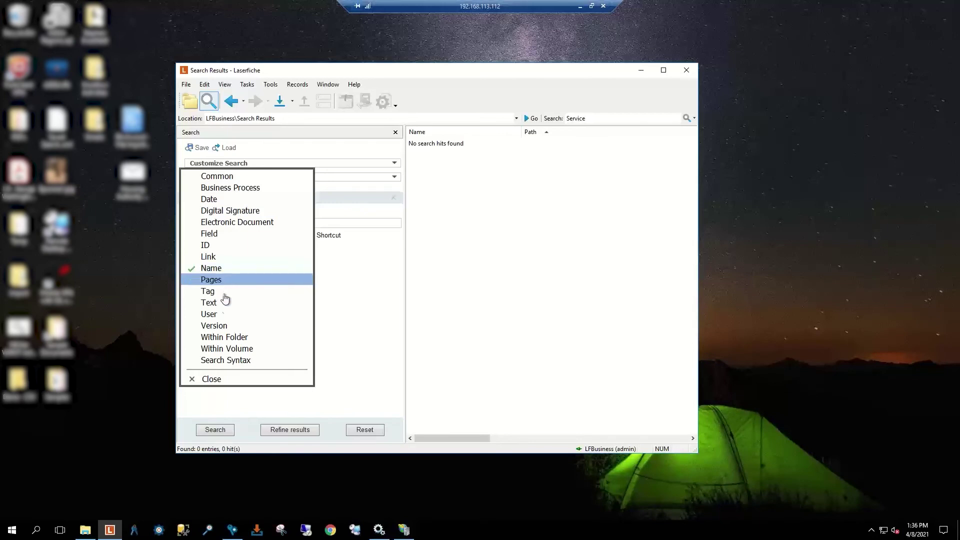
pyautogui.click(229, 339)
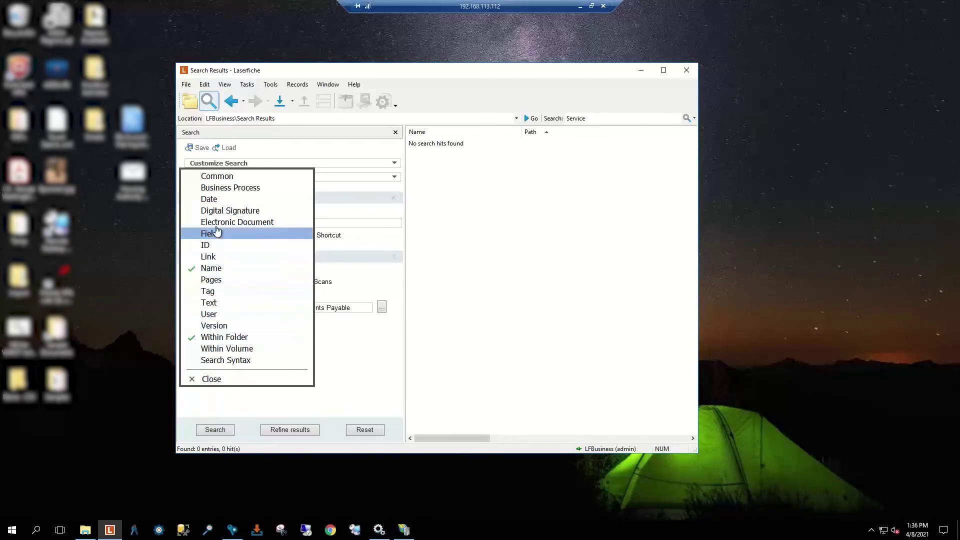
pyautogui.click(216, 200)
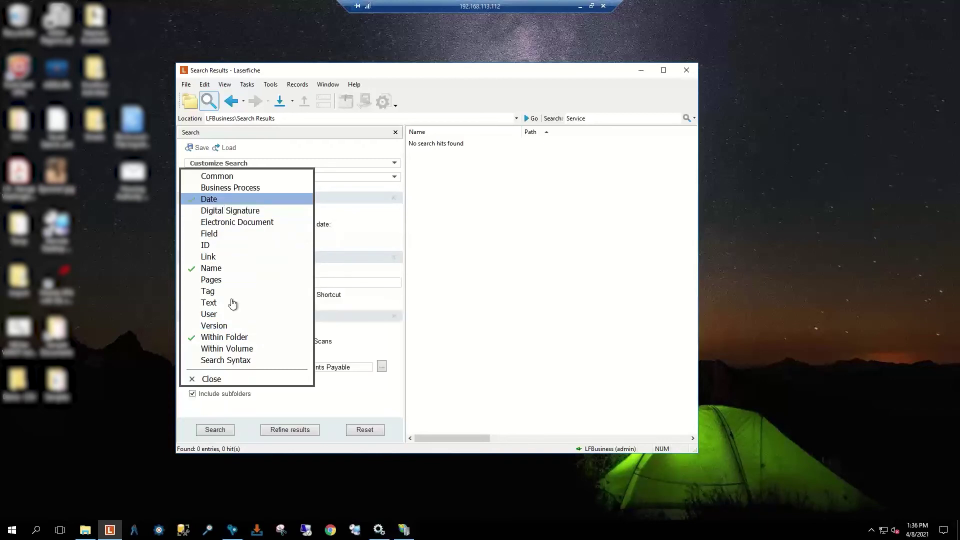
pyautogui.click(232, 360)
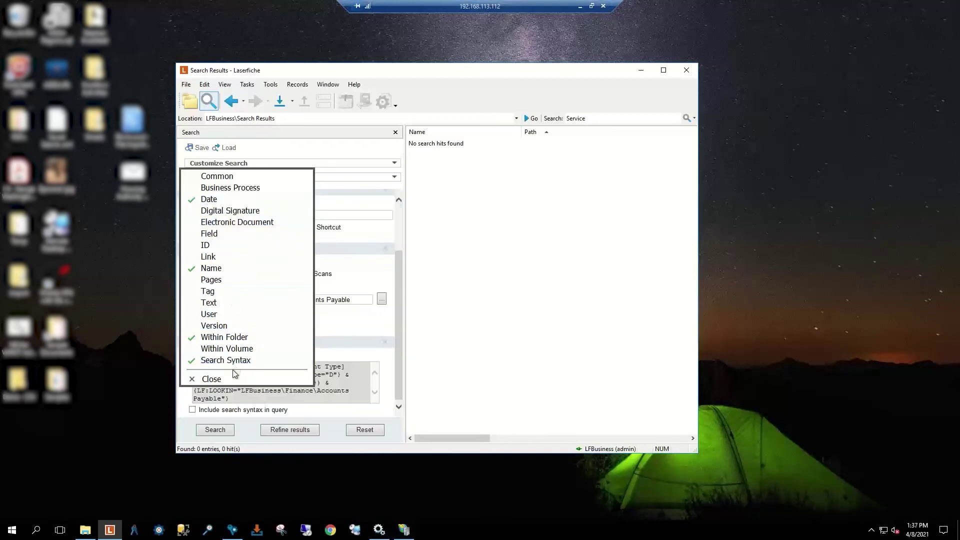
pyautogui.click(212, 379)
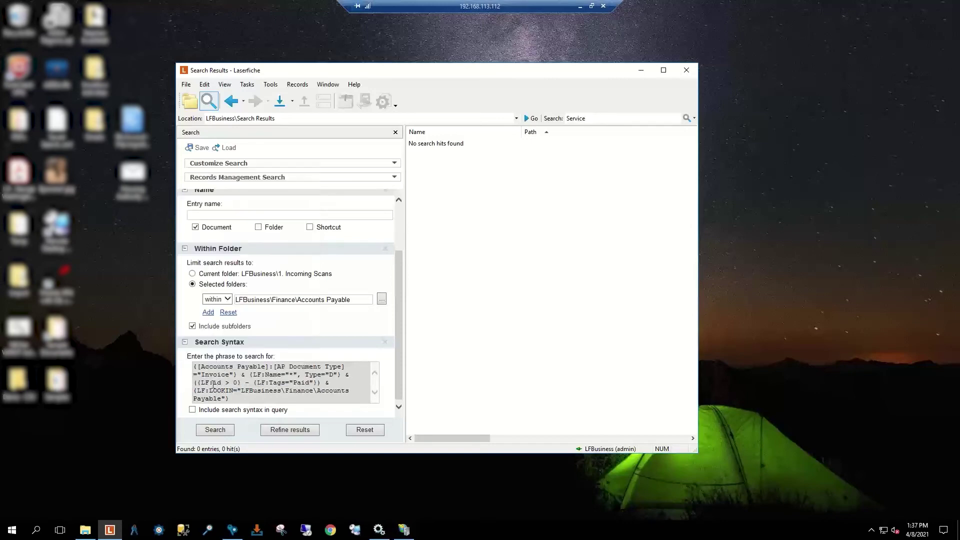
pyautogui.scroll(2, 219, 216)
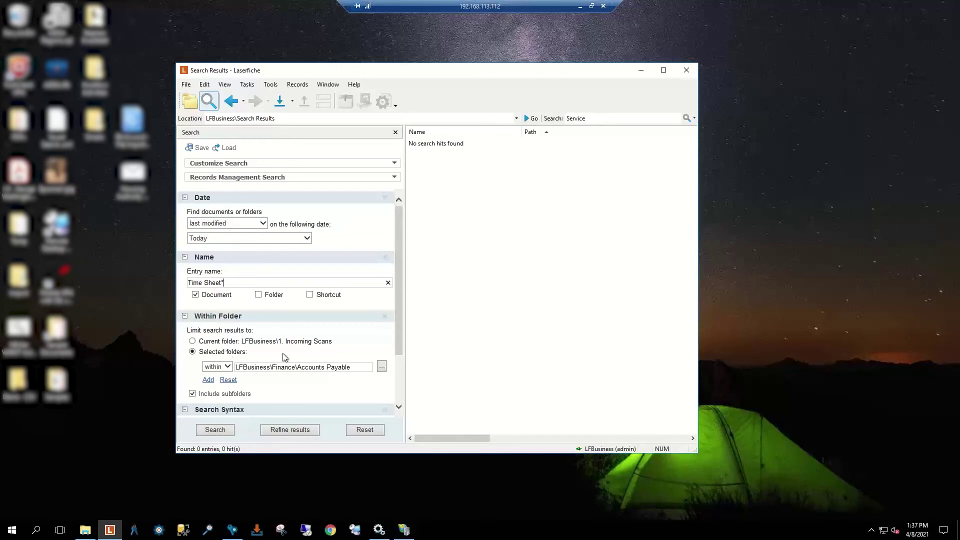
pyautogui.scroll(-1, 285, 356)
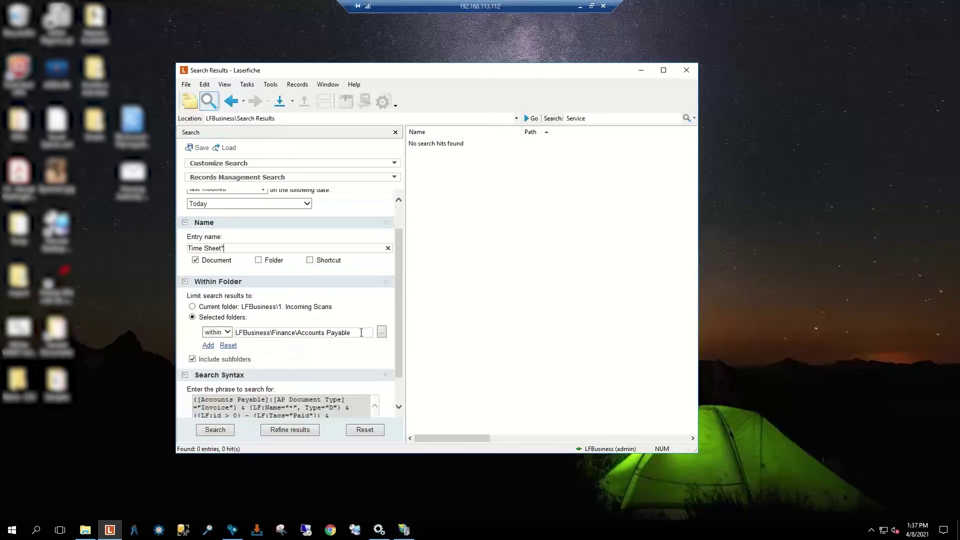
# Step: Limit the search location to the Human Resources folder
pyautogui.click(381, 332)
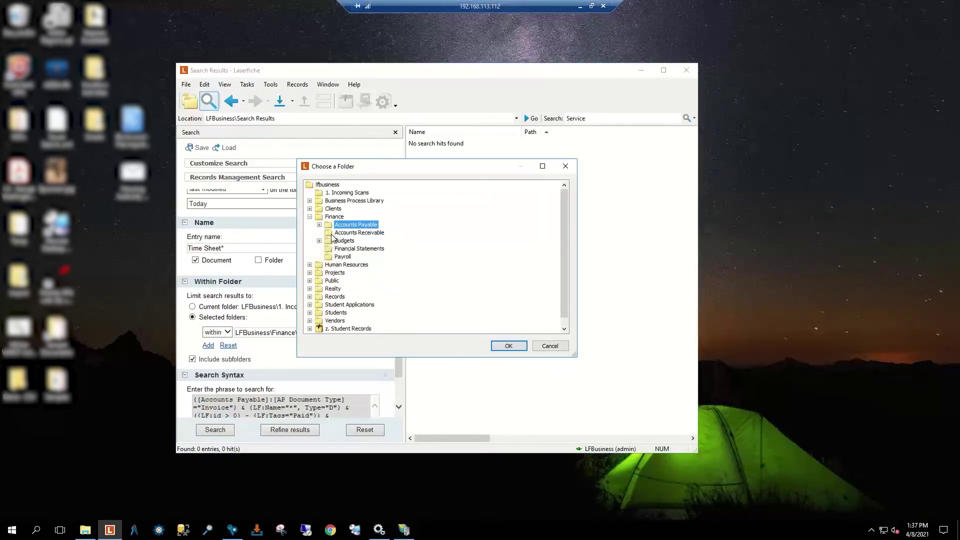
pyautogui.click(344, 265)
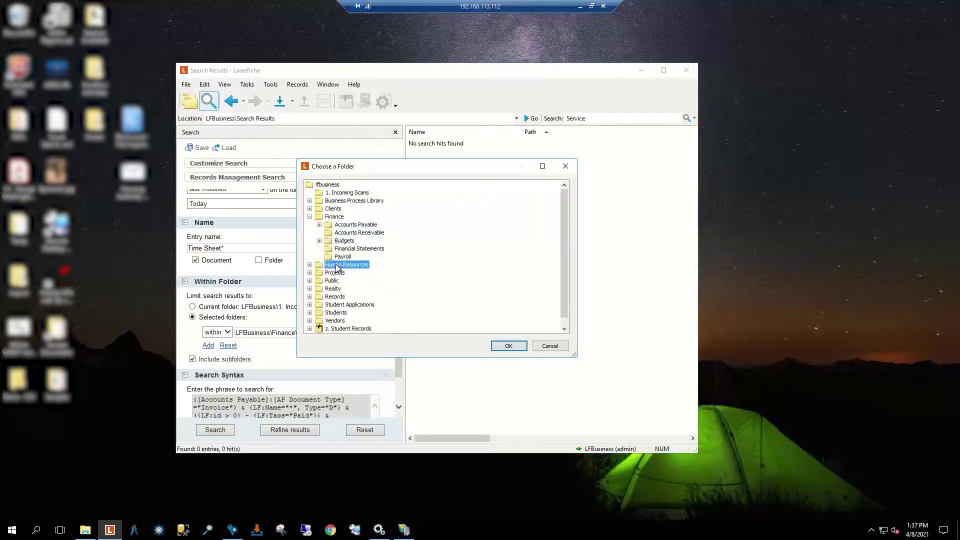
pyautogui.click(508, 346)
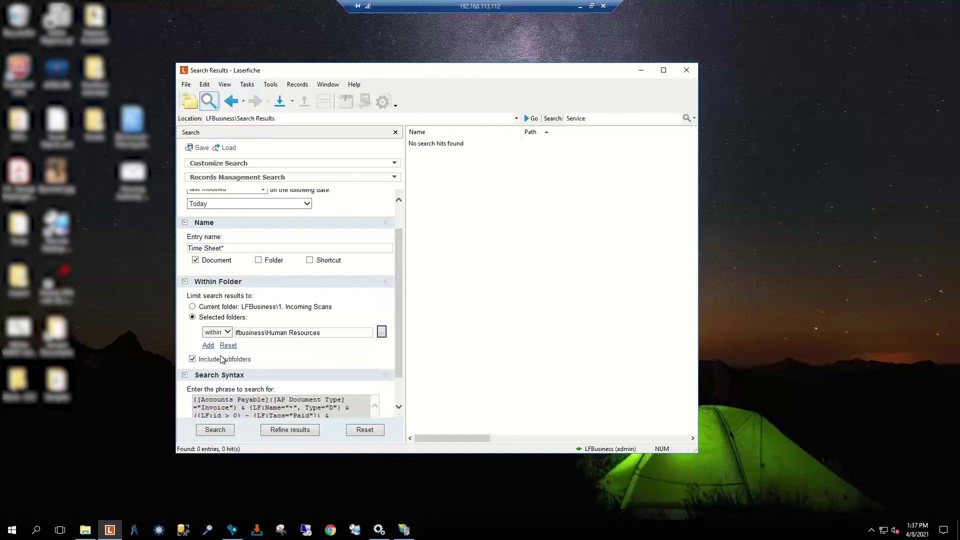
pyautogui.scroll(-1, 222, 359)
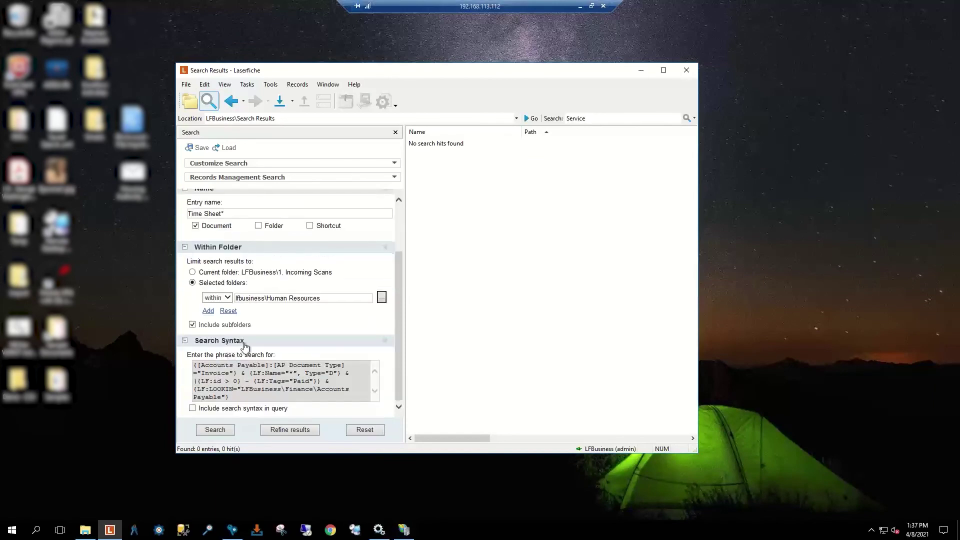
pyautogui.scroll(2, 245, 345)
# Step: Filter on created date between 3/1/2020 and 3/31/2020 and run the search
pyautogui.click(265, 223)
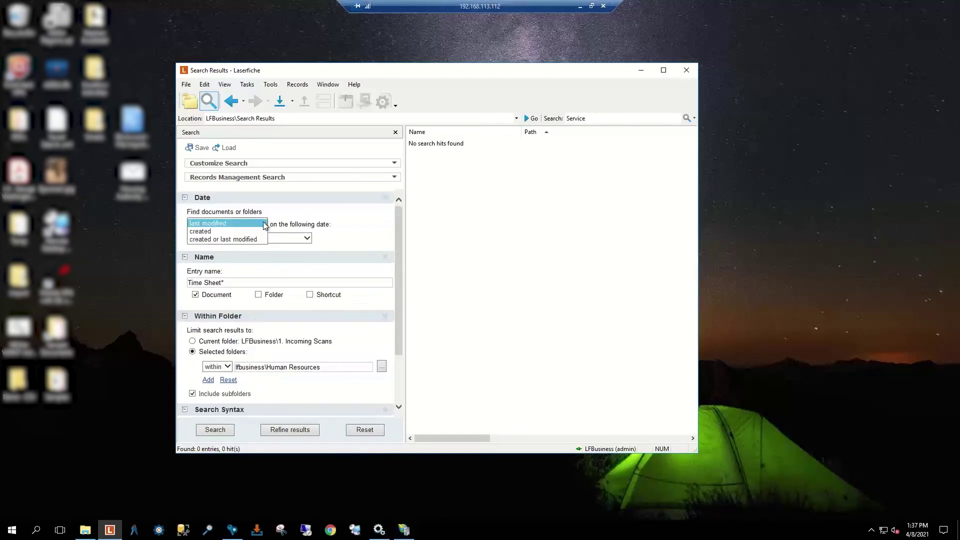
pyautogui.click(232, 234)
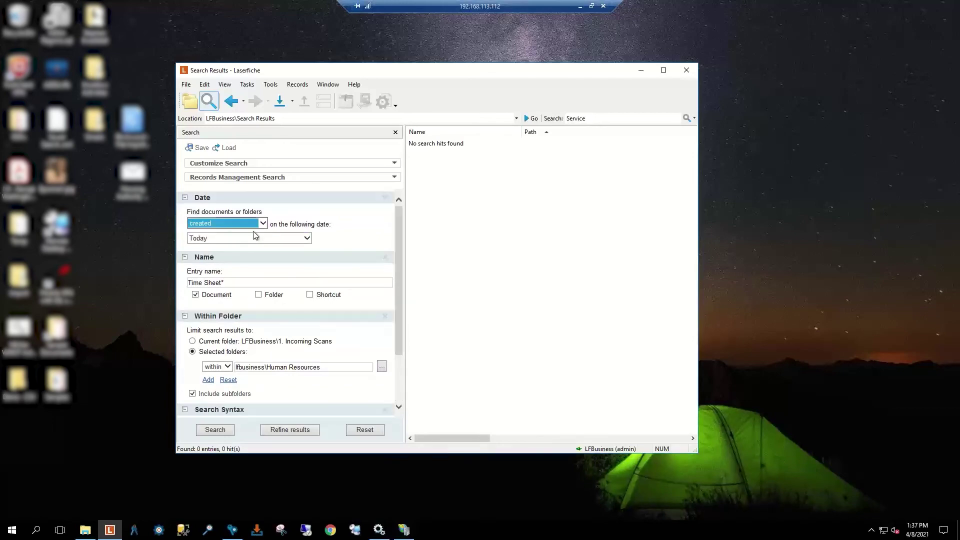
pyautogui.click(270, 238)
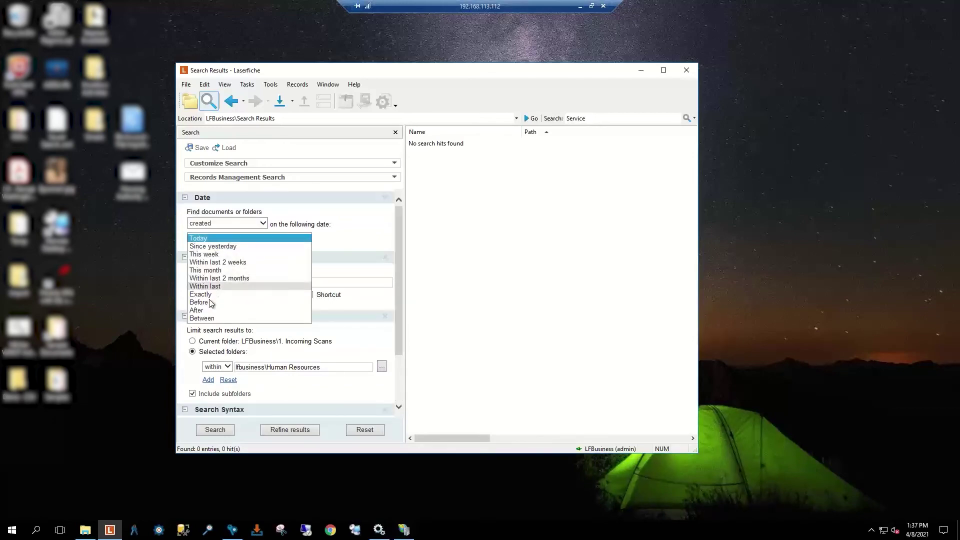
pyautogui.click(210, 318)
pyautogui.click(238, 253)
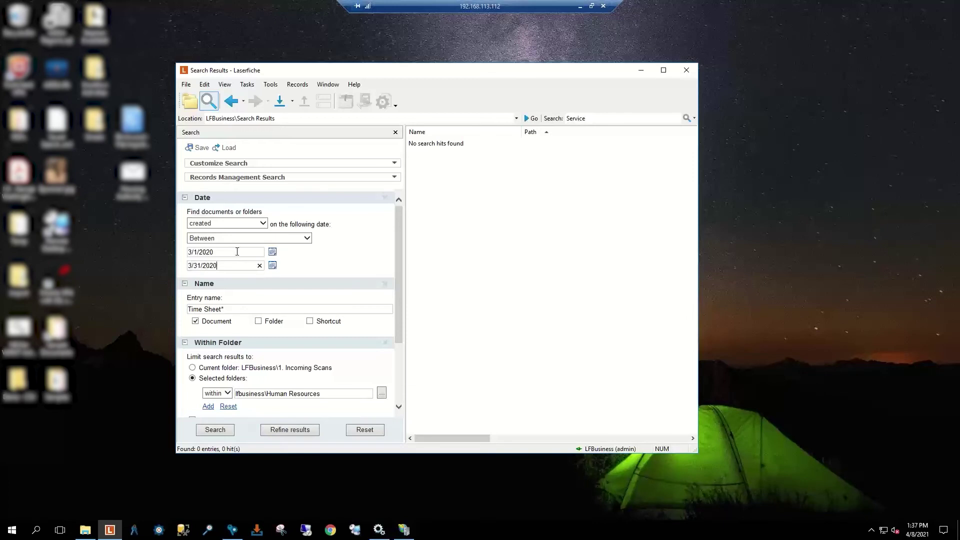
pyautogui.click(217, 429)
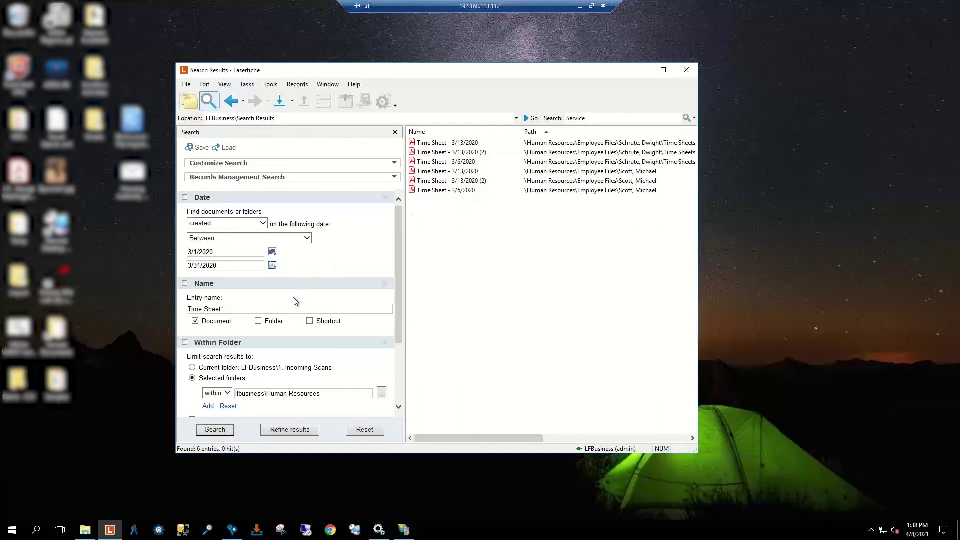
# Step: Review the six March 2020 time sheet results, then start saving the search
pyautogui.scroll(-3, 294, 298)
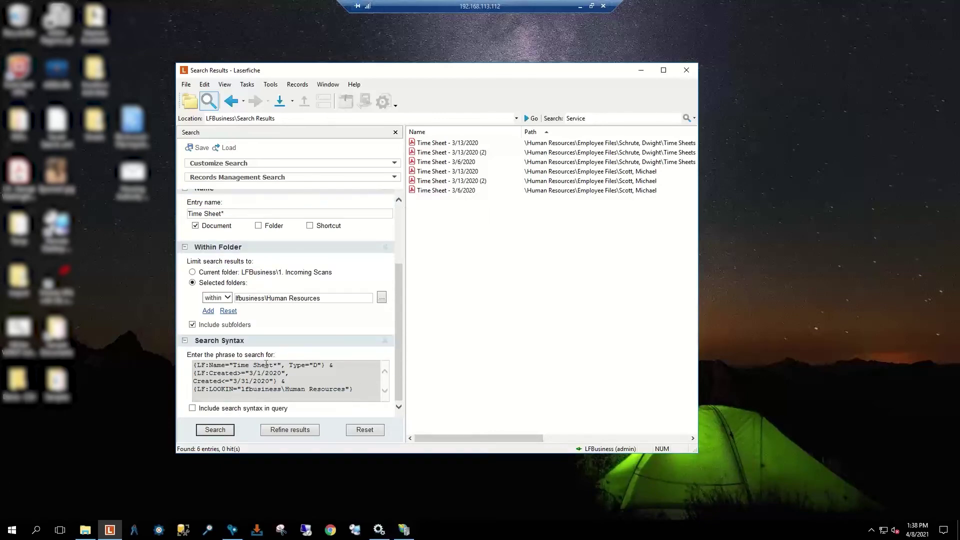
pyautogui.scroll(2, 266, 364)
pyautogui.scroll(-2, 267, 362)
pyautogui.scroll(3, 268, 361)
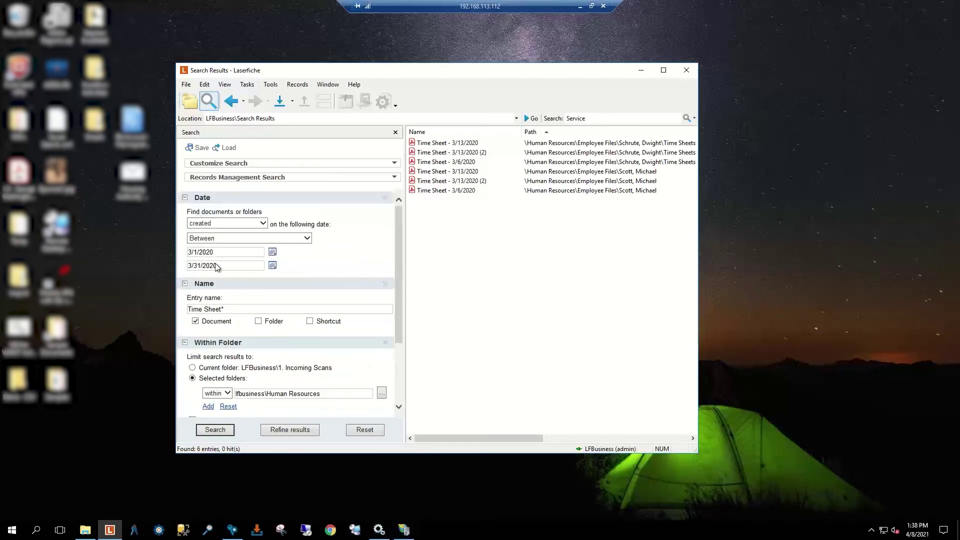
pyautogui.click(197, 148)
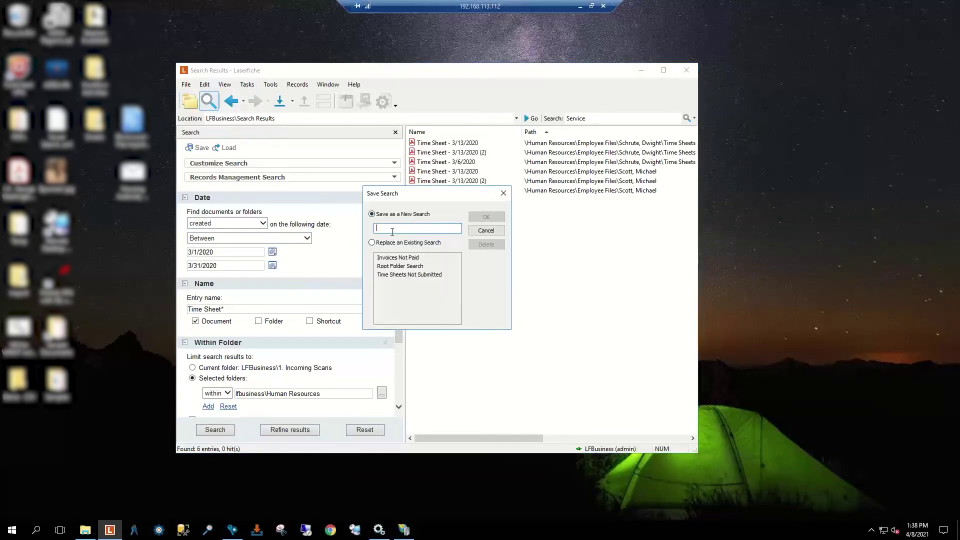
# Step: Save the search as Time Sheets, then remove its Date, Name, Within Folder and Search Syntax sections
pyautogui.write('Time Sheets')
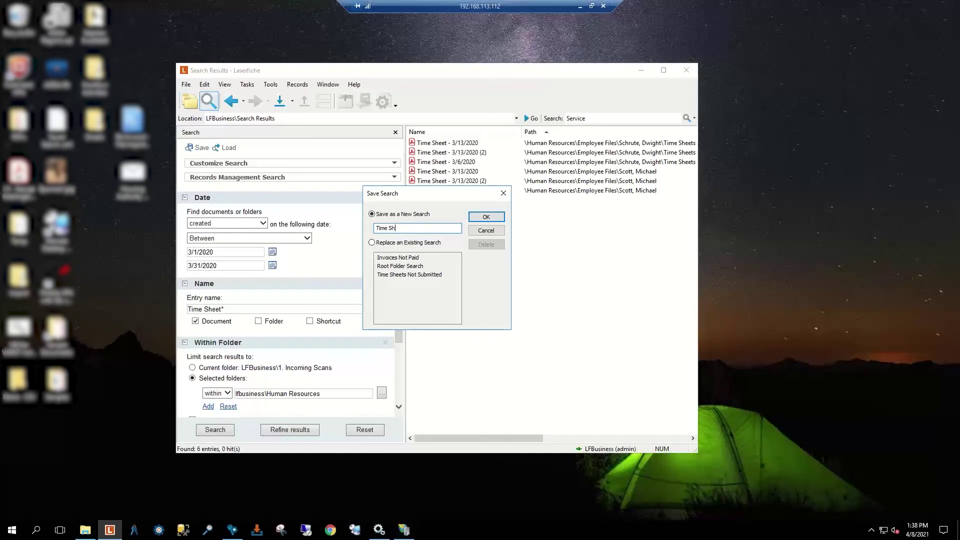
pyautogui.click(486, 217)
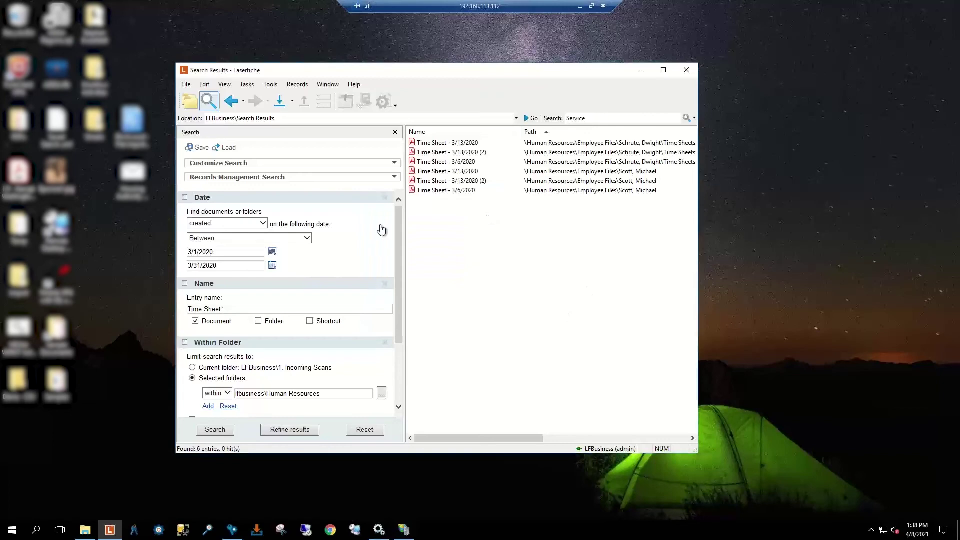
pyautogui.click(385, 199)
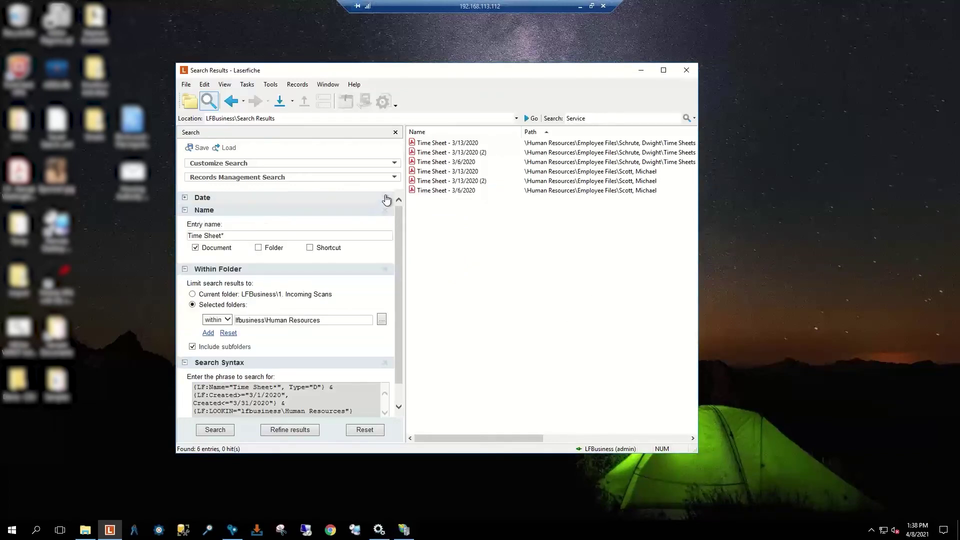
pyautogui.click(386, 198)
pyautogui.click(387, 198)
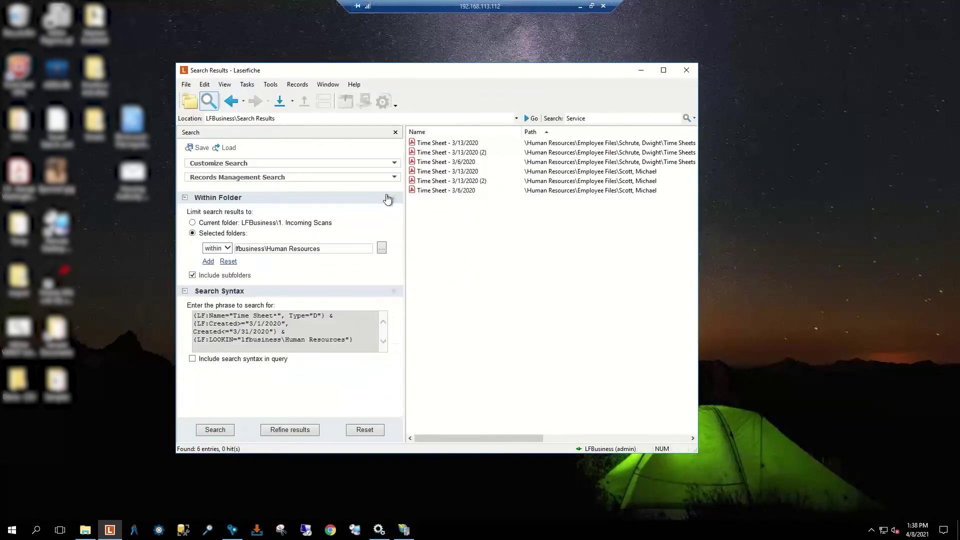
pyautogui.click(388, 199)
pyautogui.click(391, 200)
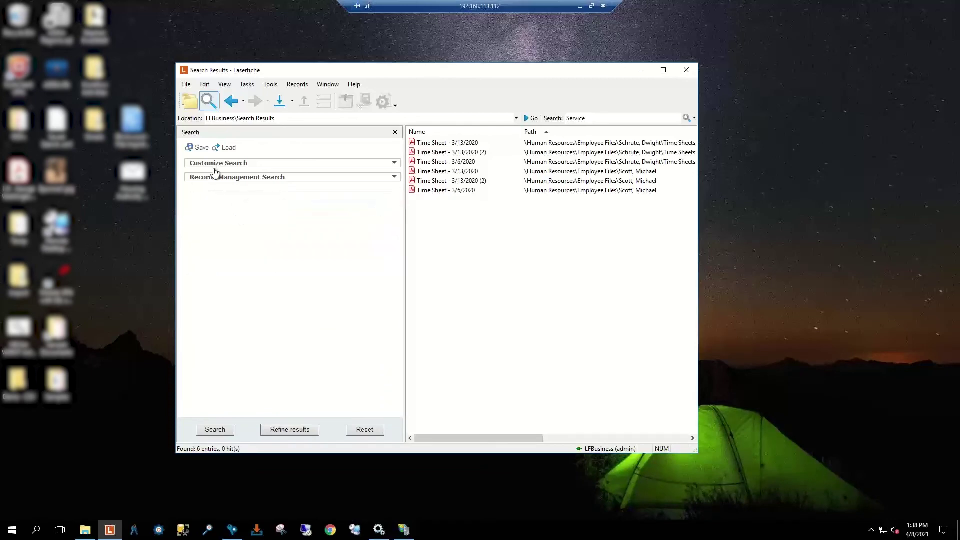
# Step: Load the Time Sheets saved search and rerun it, listing six March 2020 time sheets
pyautogui.click(227, 149)
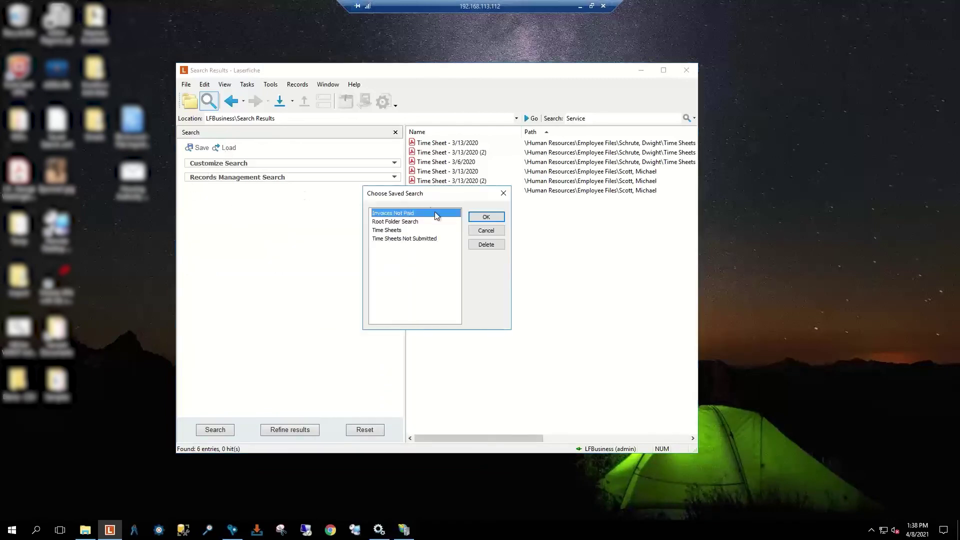
pyautogui.click(393, 231)
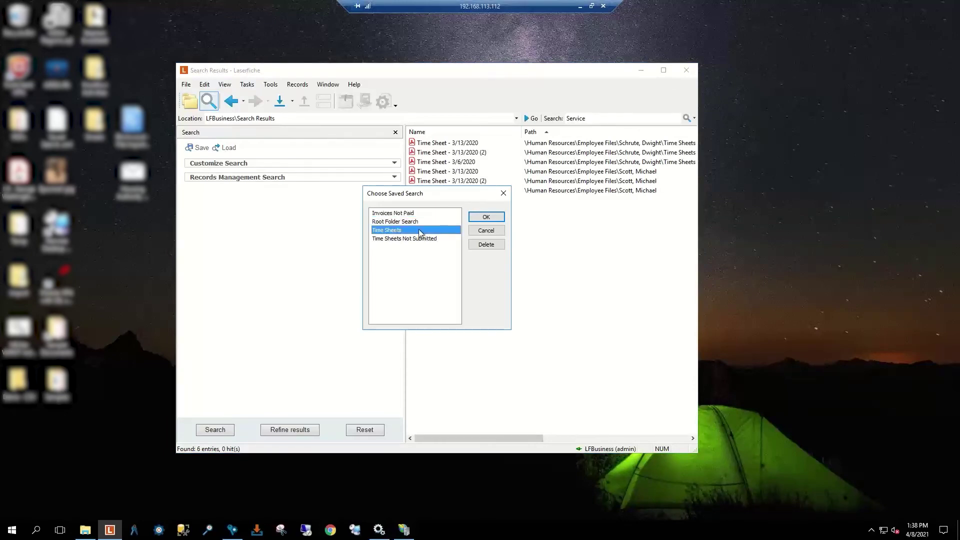
pyautogui.click(483, 221)
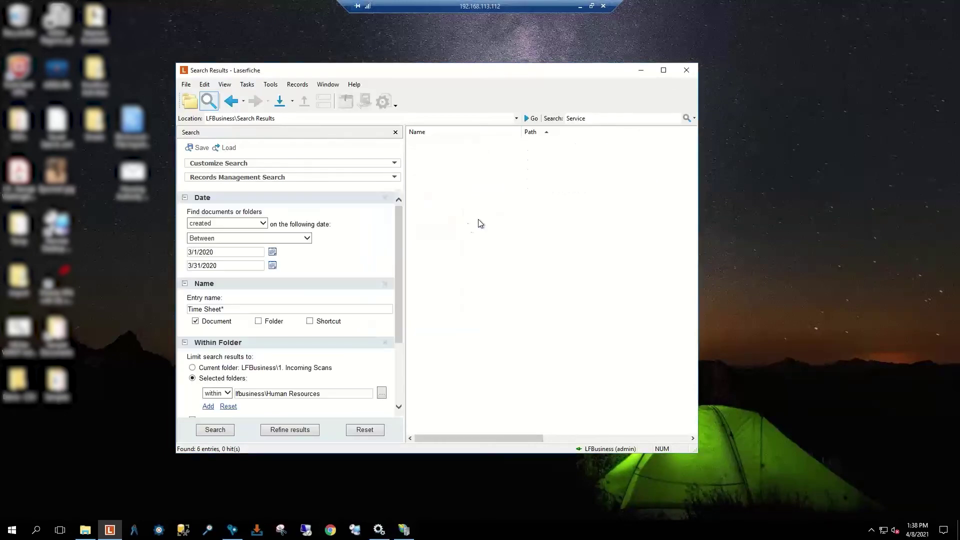
pyautogui.scroll(-3, 270, 298)
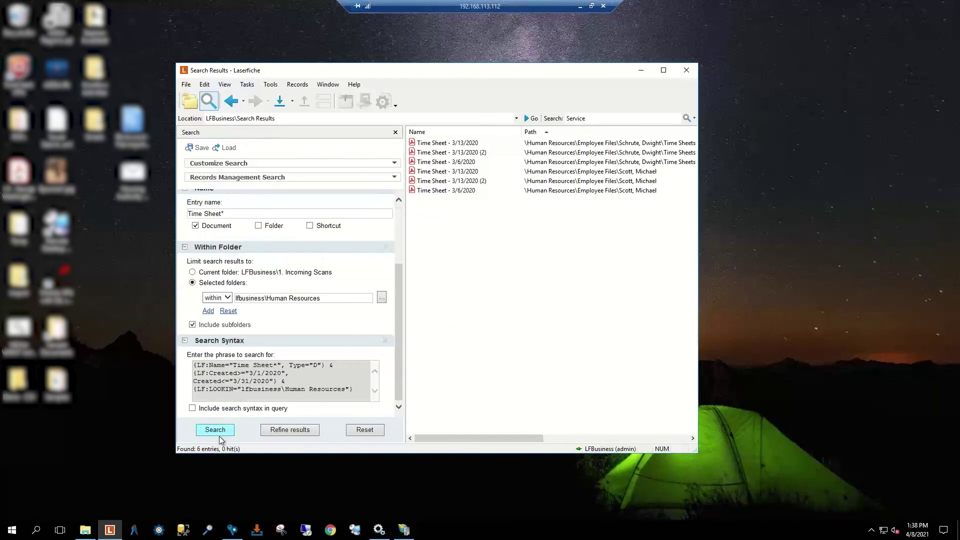
pyautogui.click(217, 432)
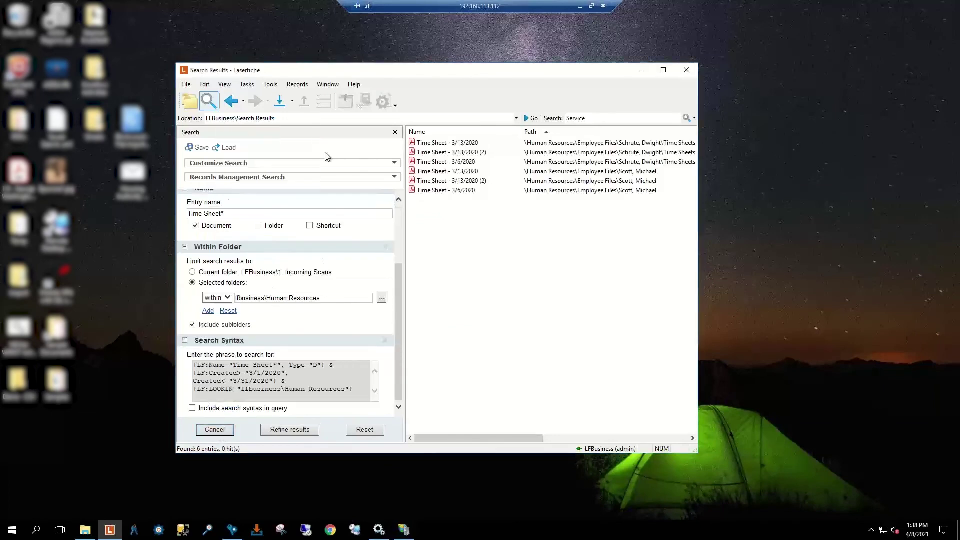
pyautogui.scroll(3, 338, 296)
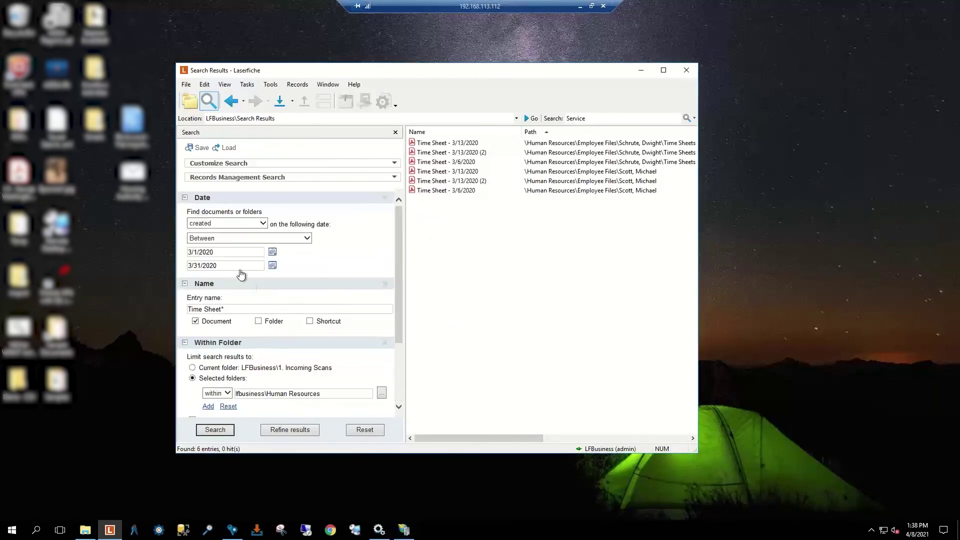
# Step: Change the date range to 2/1/2020–2/28/2020, fixing the invalid 2/31 end date, and rerun with no hits
pyautogui.click(190, 252)
pyautogui.write('2')
pyautogui.press('BackSpace')
pyautogui.write('2')
pyautogui.click(223, 430)
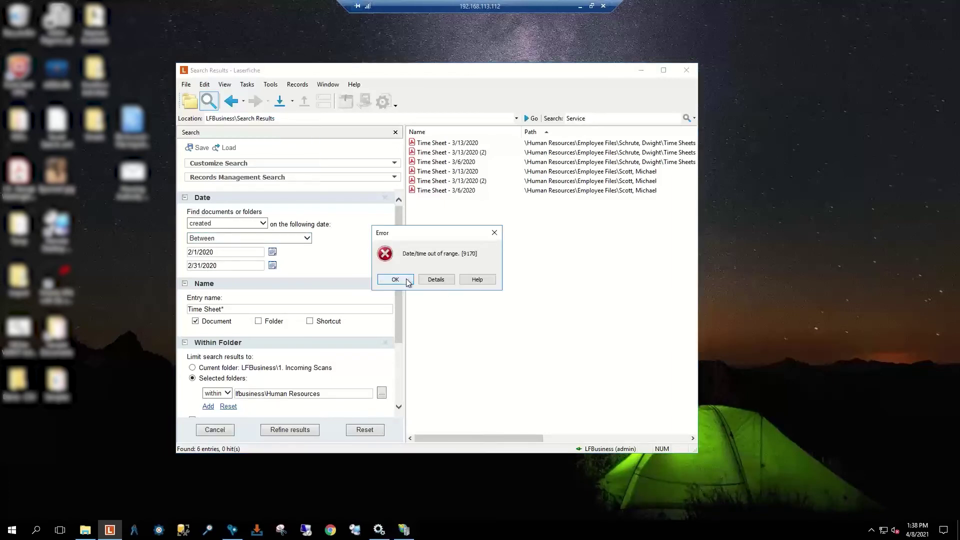
pyautogui.click(408, 281)
pyautogui.click(201, 266)
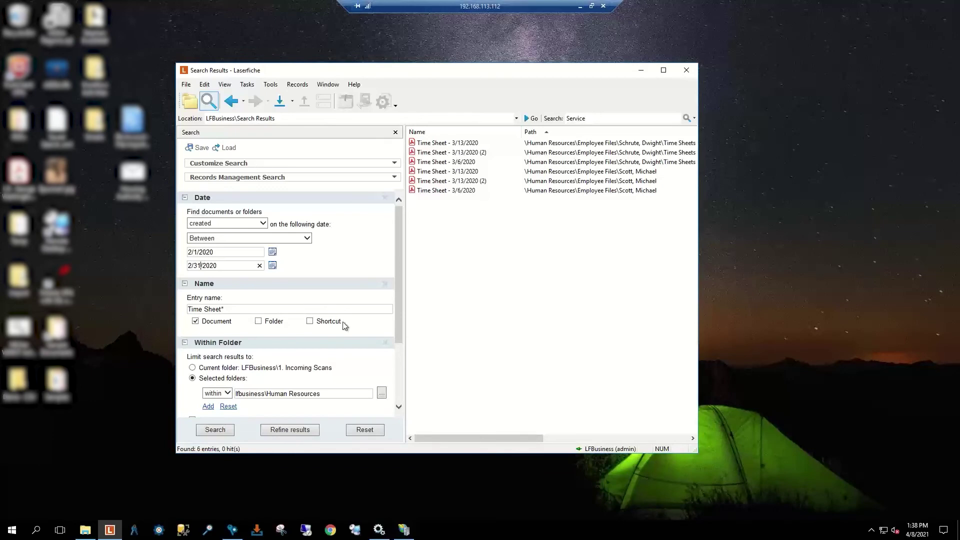
pyautogui.press('BackSpace')
pyautogui.press('BackSpace')
pyautogui.write('28')
pyautogui.click(215, 430)
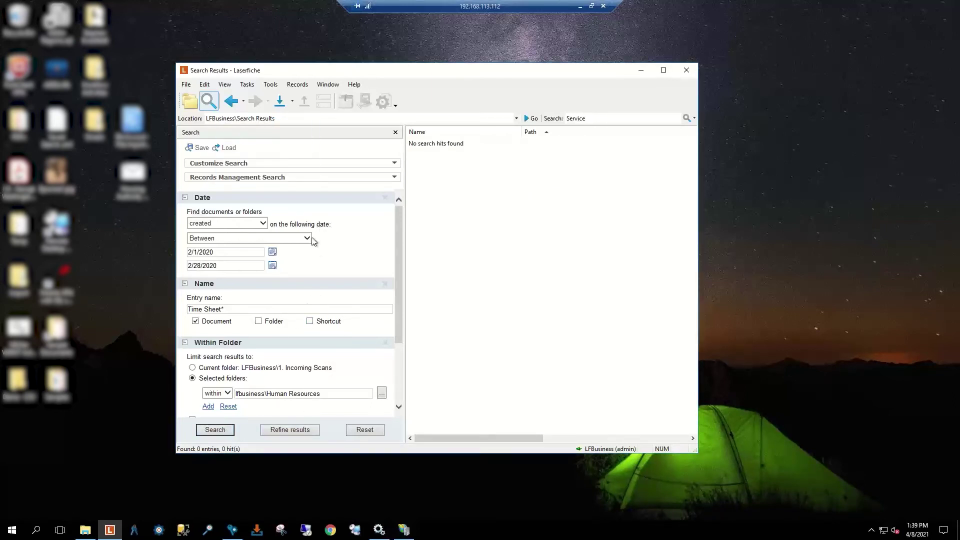
# Step: Remove the Date, Name, Within Folder and Search Syntax criteria
pyautogui.click(385, 199)
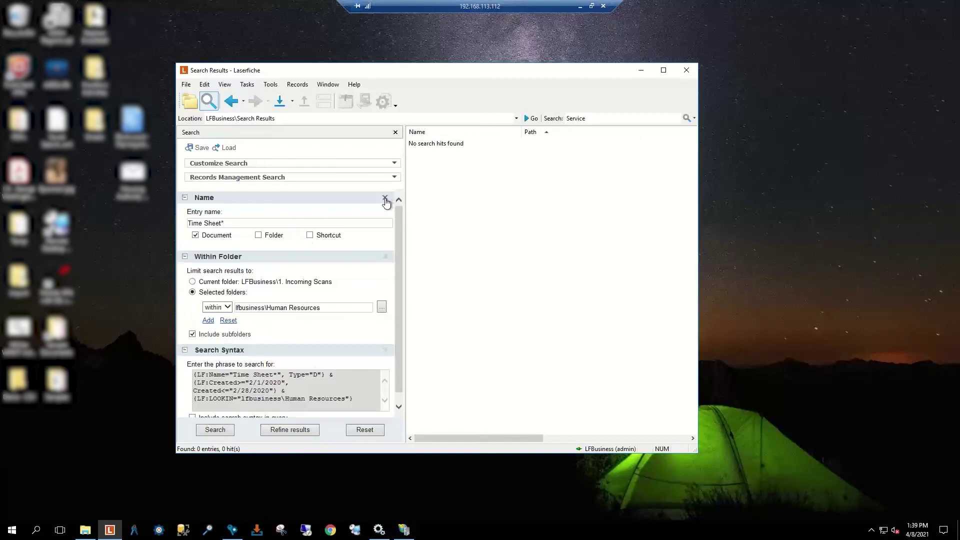
pyautogui.click(385, 198)
pyautogui.click(386, 199)
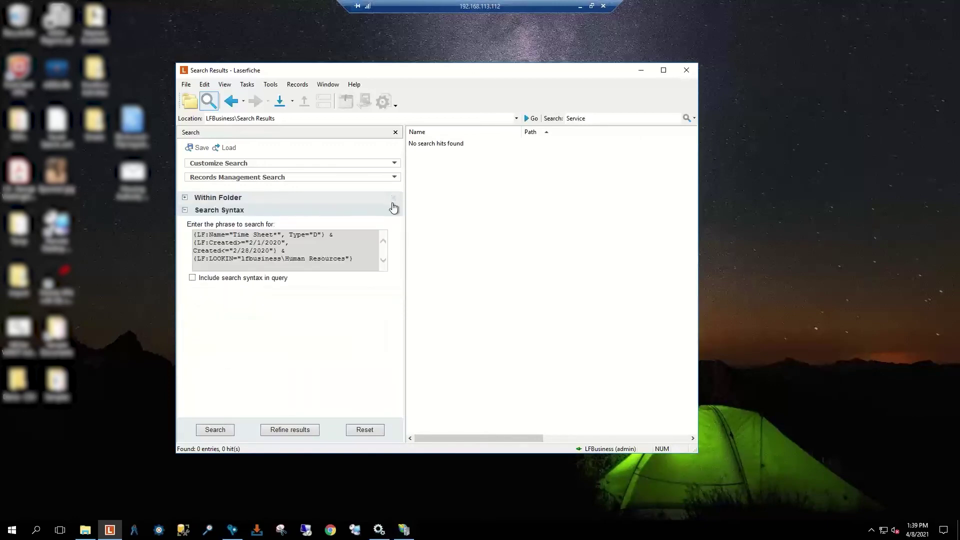
pyautogui.click(392, 202)
pyautogui.click(394, 200)
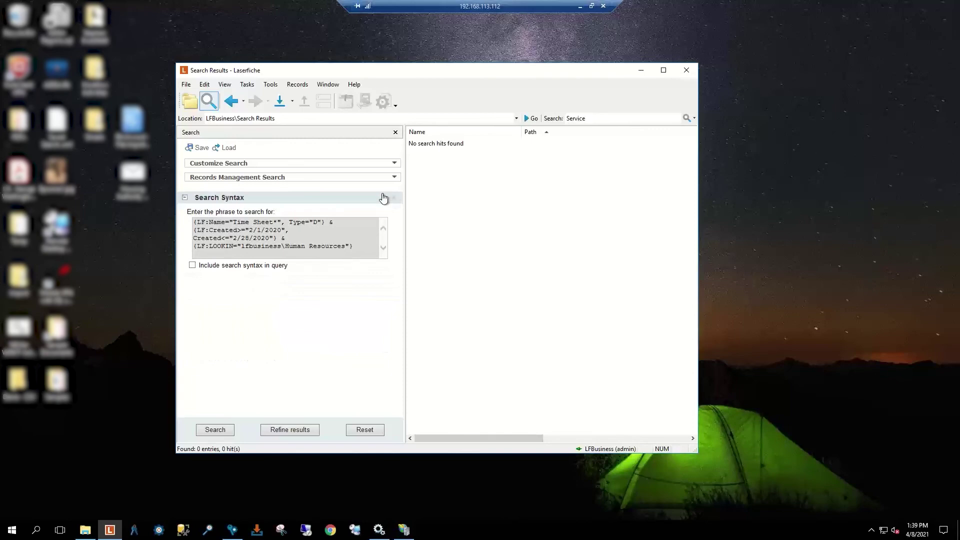
pyautogui.click(394, 198)
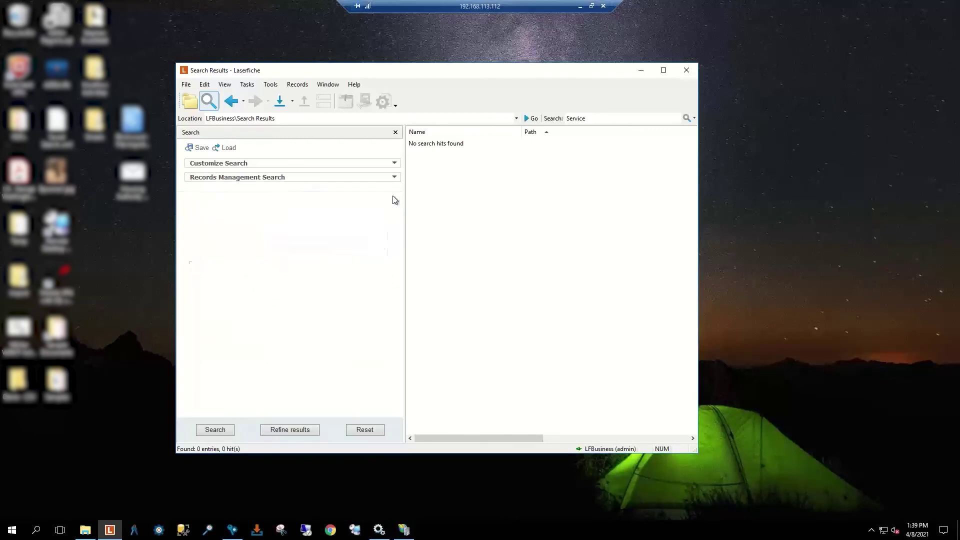
# Step: Add a new Name criterion and clear its old 'Time Sheet*' entry name
pyautogui.click(275, 166)
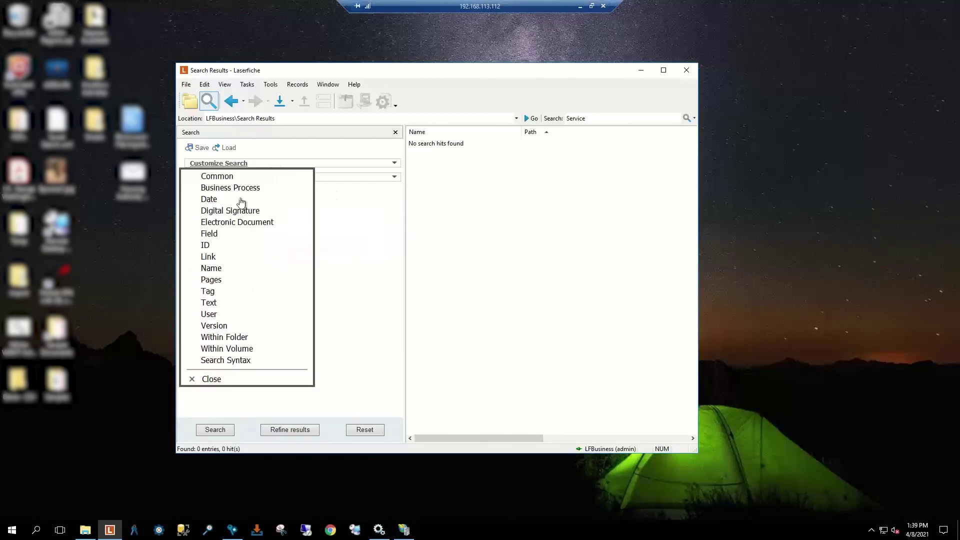
pyautogui.click(216, 269)
pyautogui.click(226, 381)
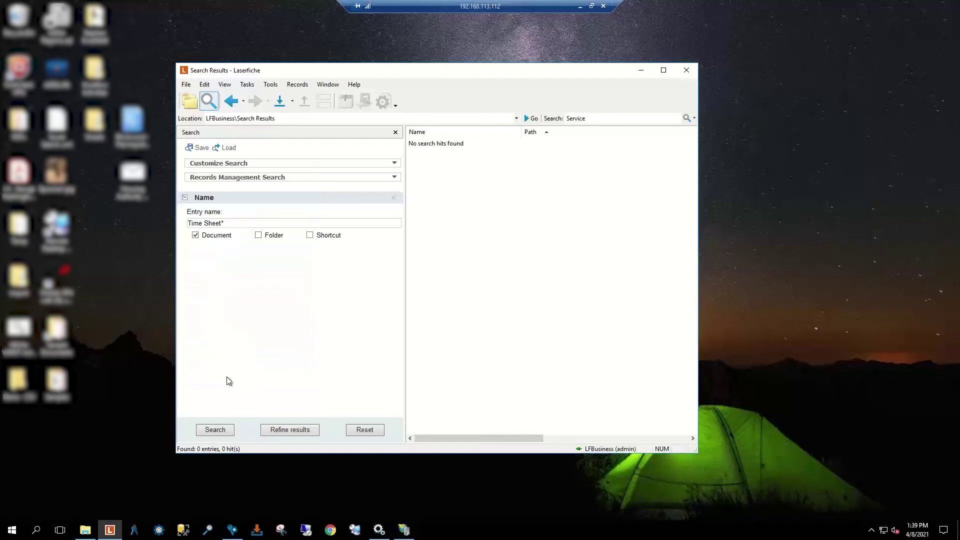
pyautogui.moveTo(225, 223); pyautogui.dragTo(182, 226)
pyautogui.press('BackSpace')
# Step: Change the entry name pattern to *([1-9]) and rerun the name search
pyautogui.click(216, 431)
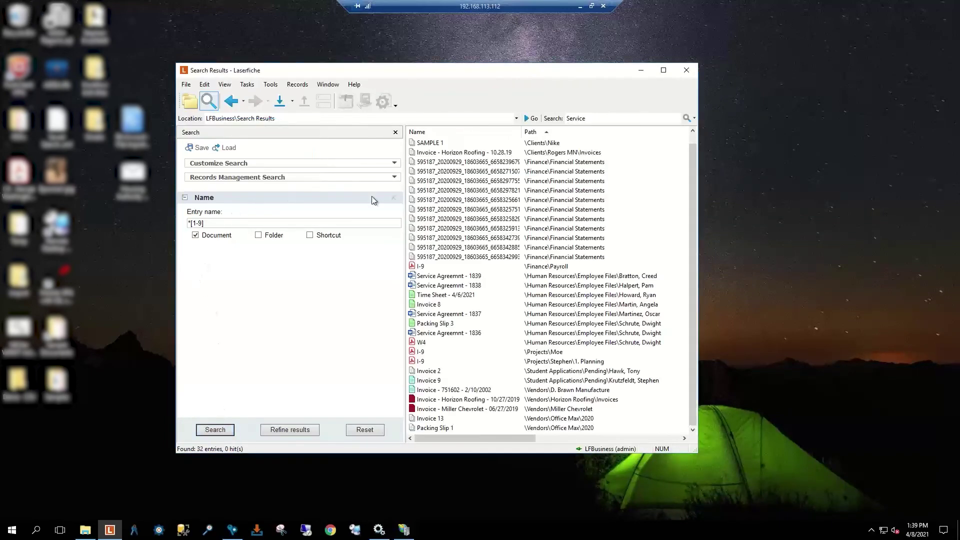
pyautogui.click(192, 222)
pyautogui.write('(')
pyautogui.click(221, 433)
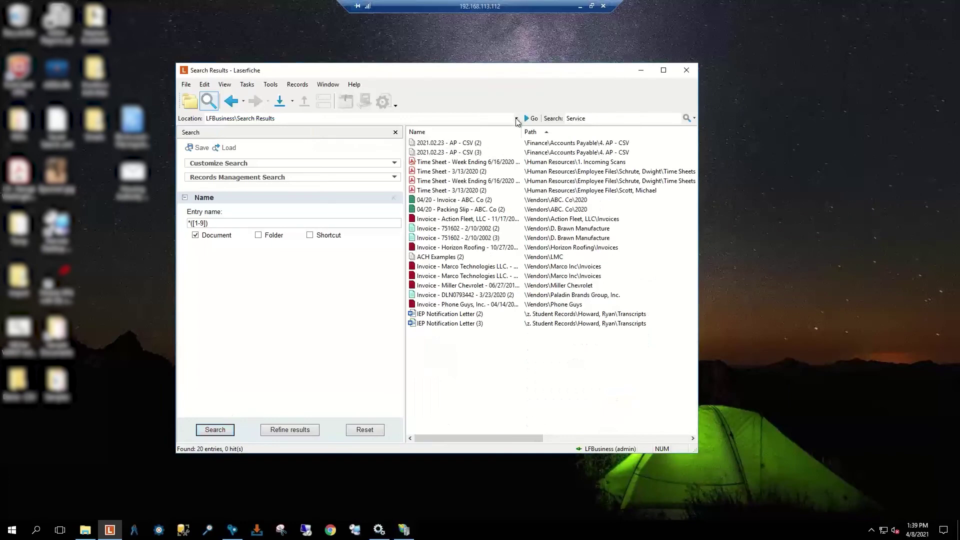
# Step: Widen the Name column to show full names, select all 20 results, then deselect them
pyautogui.moveTo(522, 132); pyautogui.dragTo(640, 132)
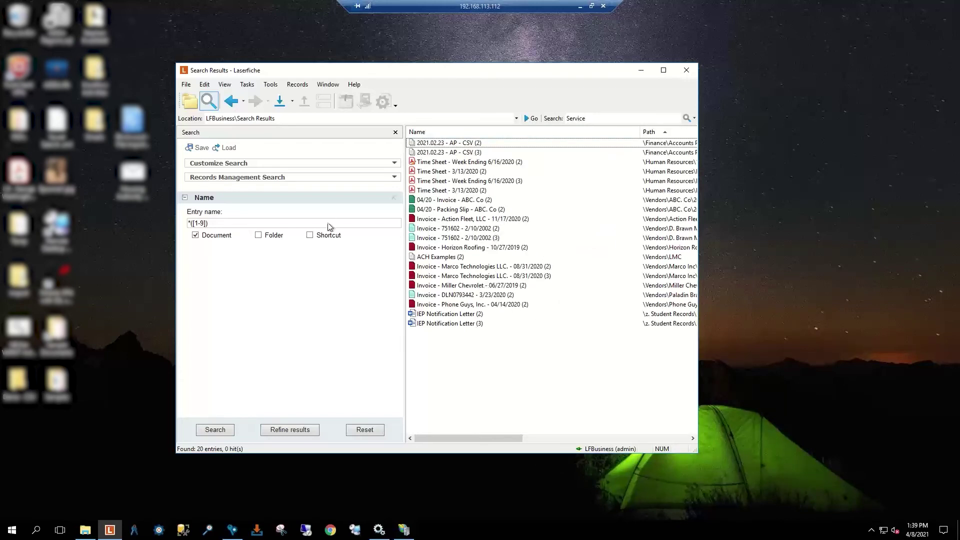
pyautogui.click(472, 172)
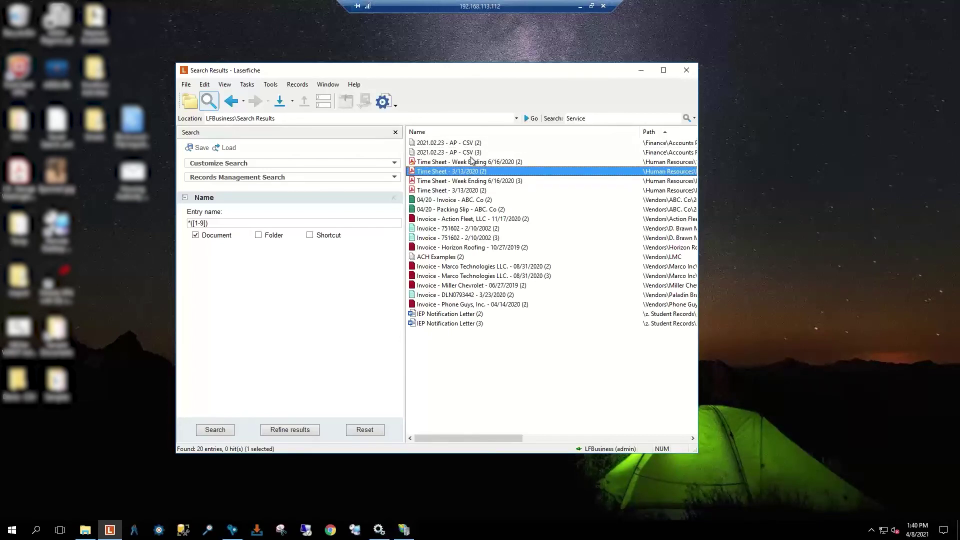
pyautogui.hotkey('ctrl', 'a')
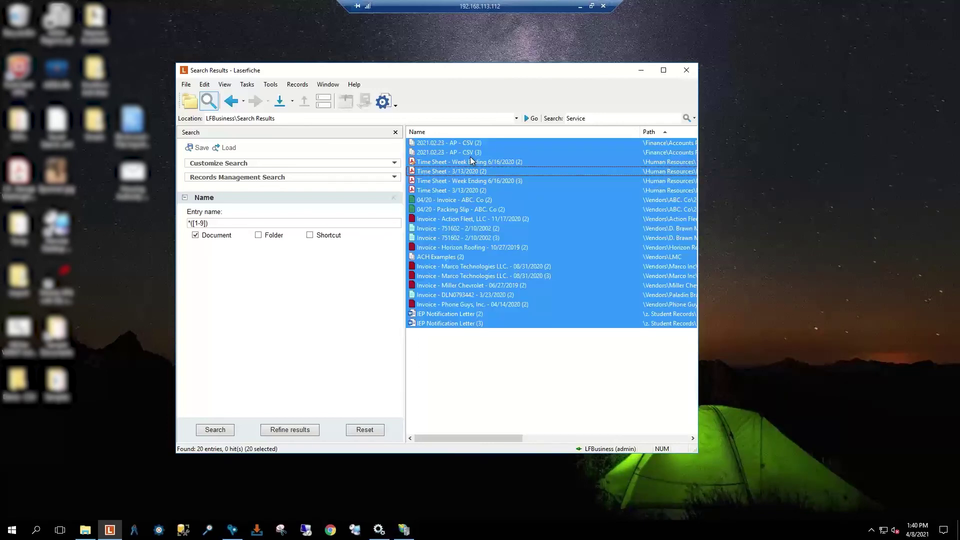
pyautogui.rightClick(472, 160)
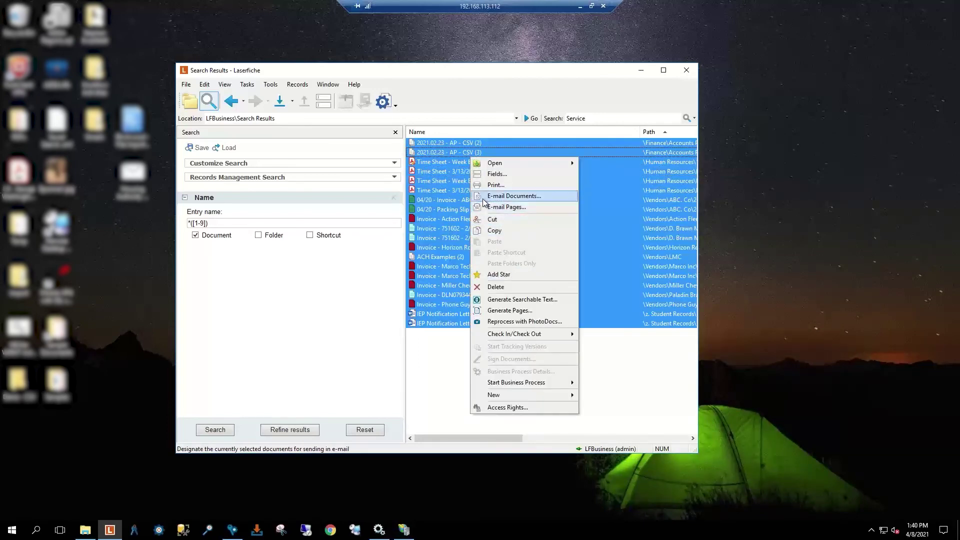
pyautogui.click(420, 350)
pyautogui.click(419, 345)
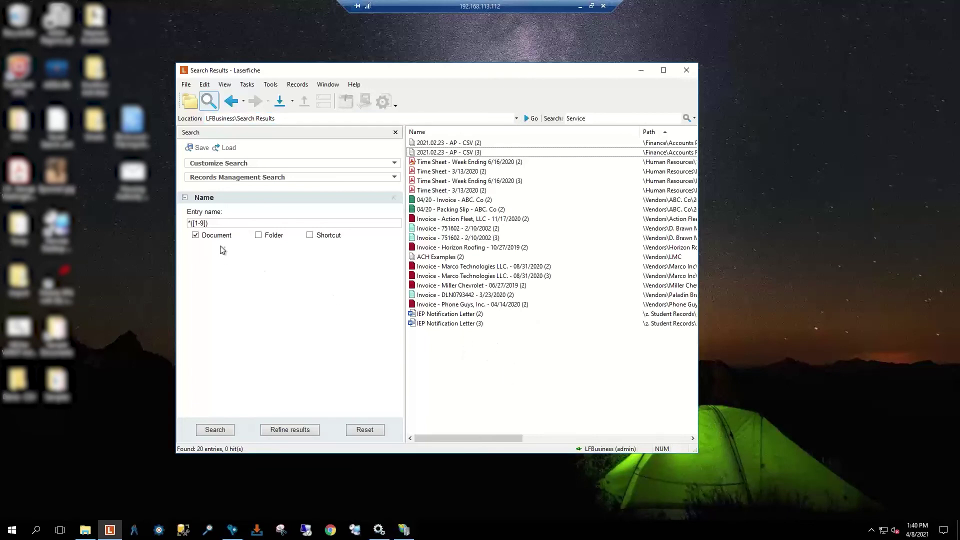
# Step: Search entry name * restricted to Shortcut instead of Document, finding Invoice - 944624 - 3/8/2020
pyautogui.doubleClick(218, 224)
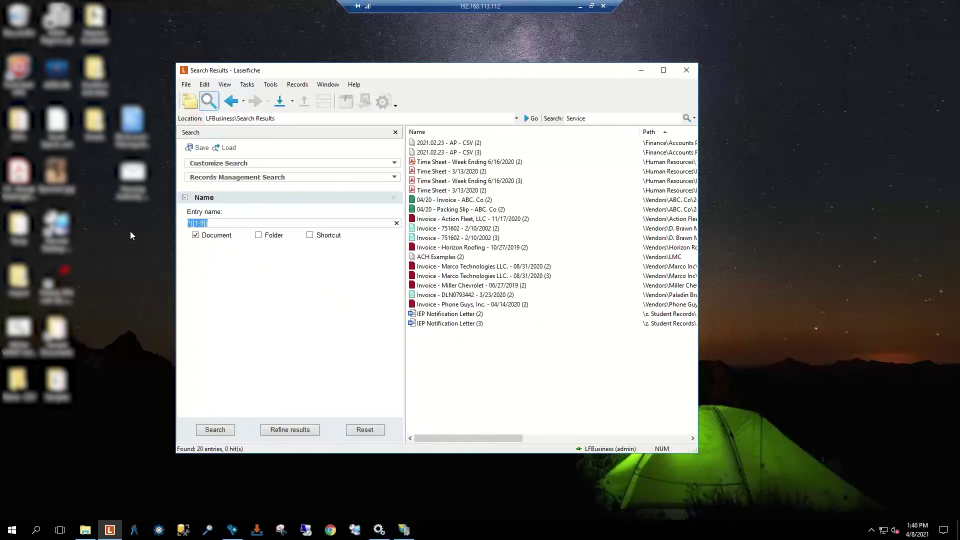
pyautogui.press('BackSpace')
pyautogui.write('*')
pyautogui.click(196, 235)
pyautogui.click(309, 235)
pyautogui.click(215, 430)
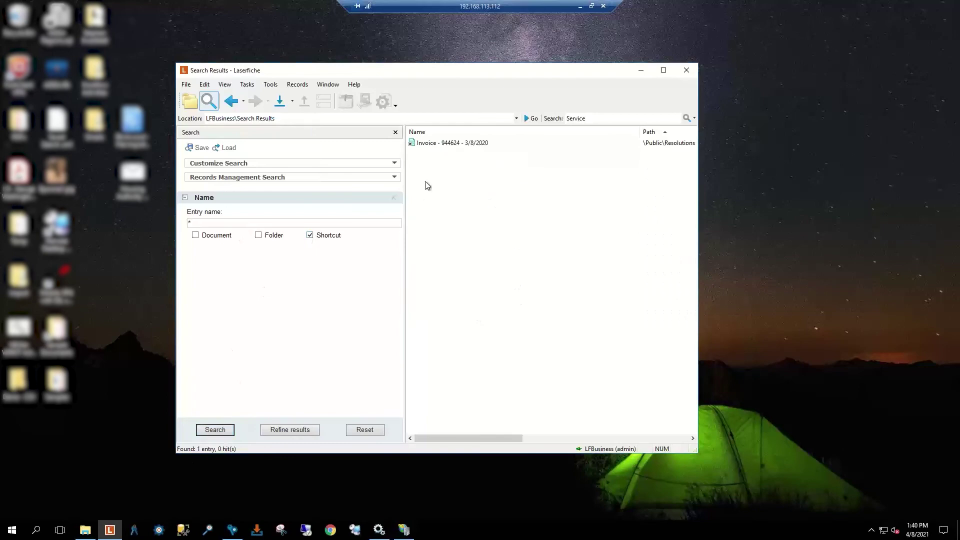
pyautogui.click(455, 143)
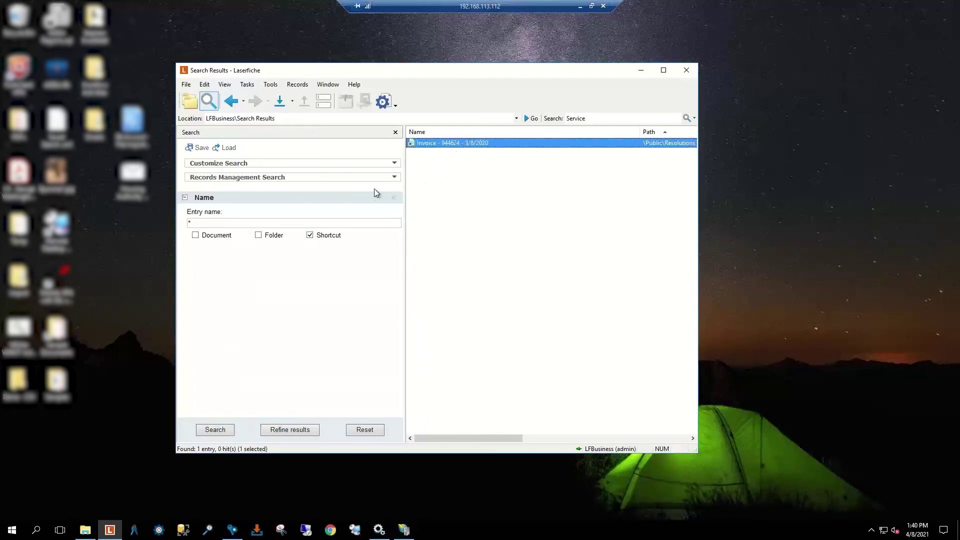
pyautogui.click(195, 223)
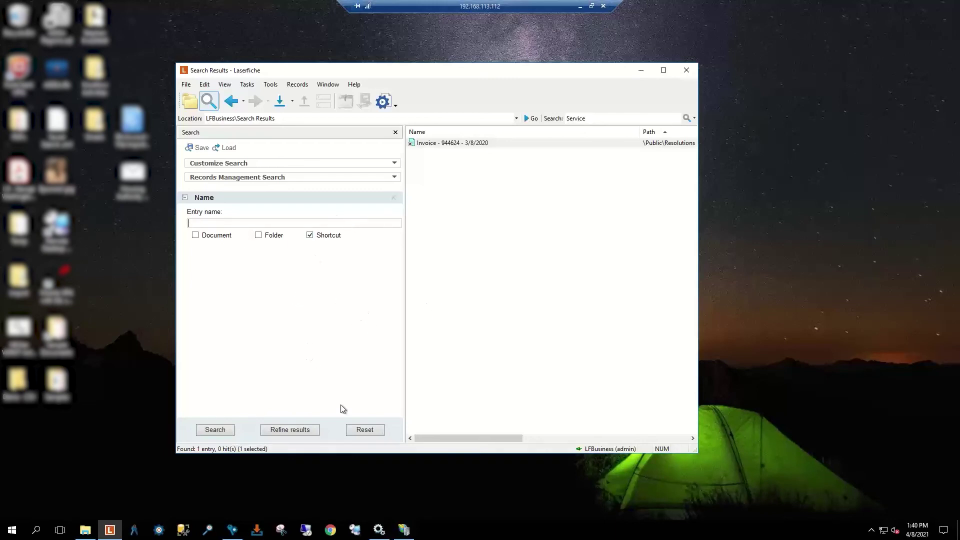
# Step: Log in to LFBusiness as the administrator, minimize the search window, and reposition the console
pyautogui.click(135, 531)
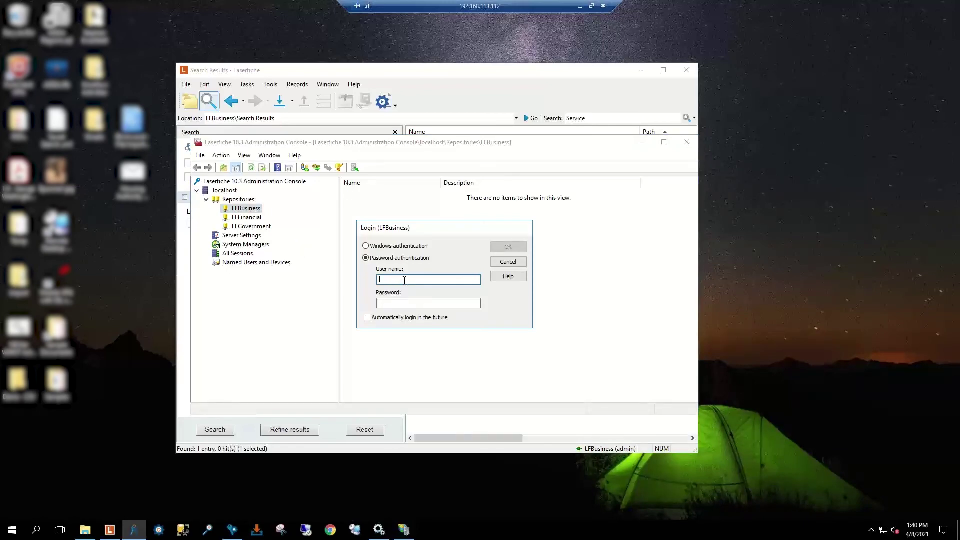
pyautogui.write('admin')
pyautogui.press('Tab')
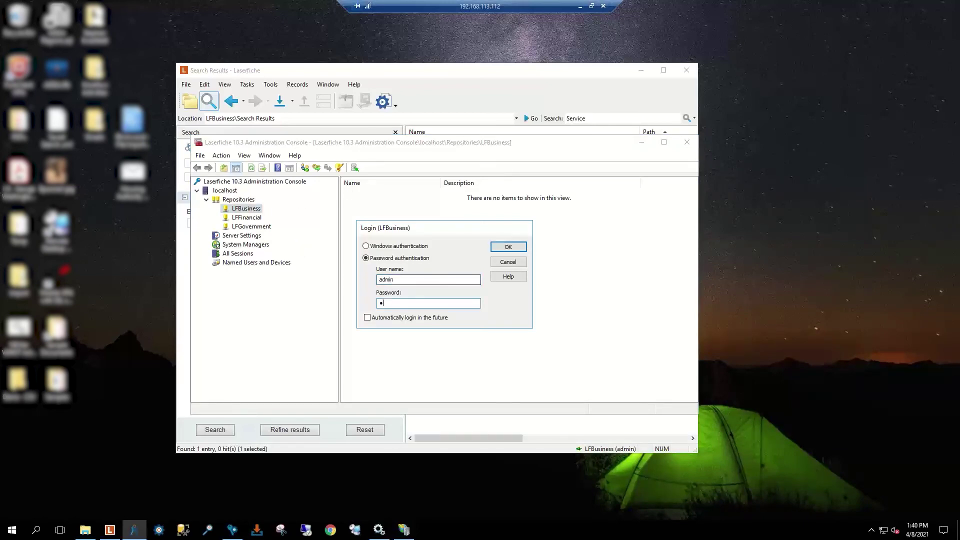
pyautogui.press('Return')
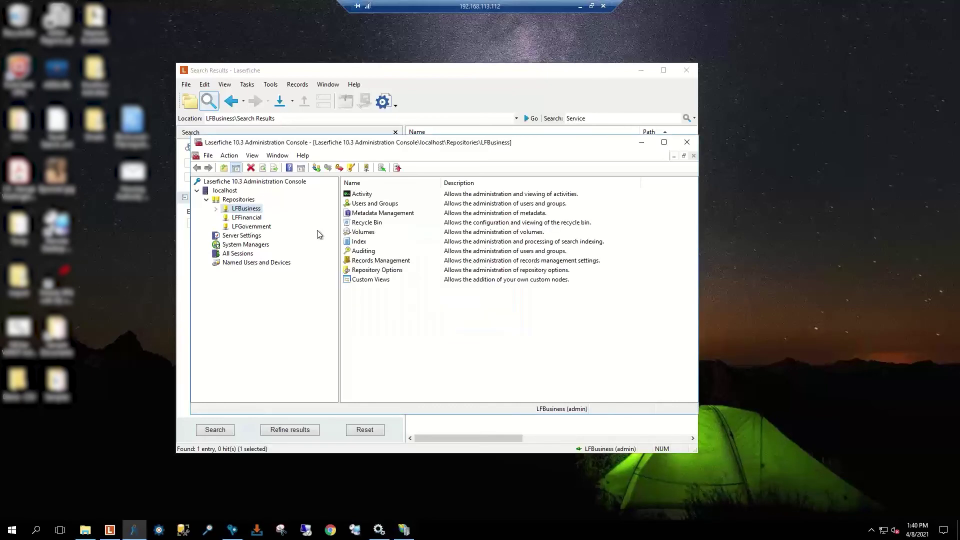
pyautogui.click(642, 70)
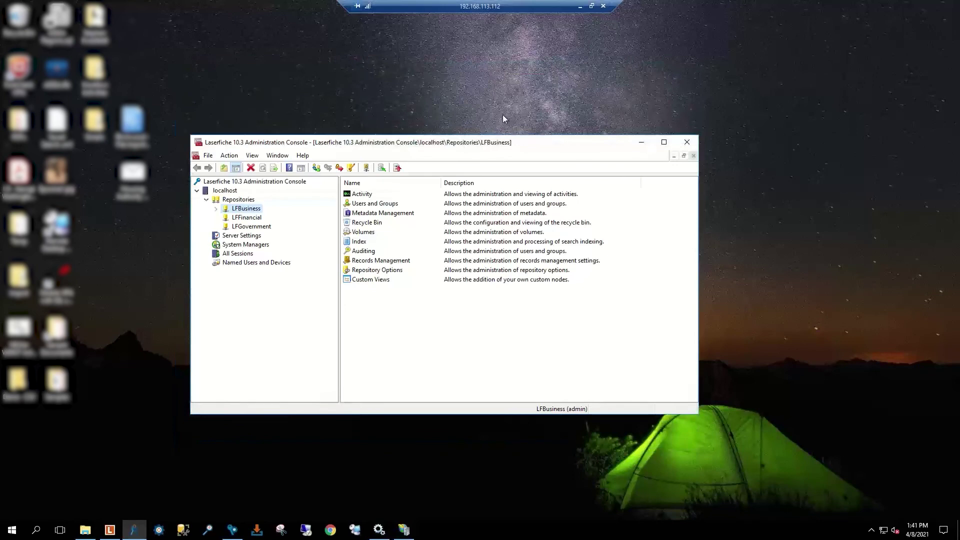
pyautogui.moveTo(480, 142); pyautogui.dragTo(550, 88)
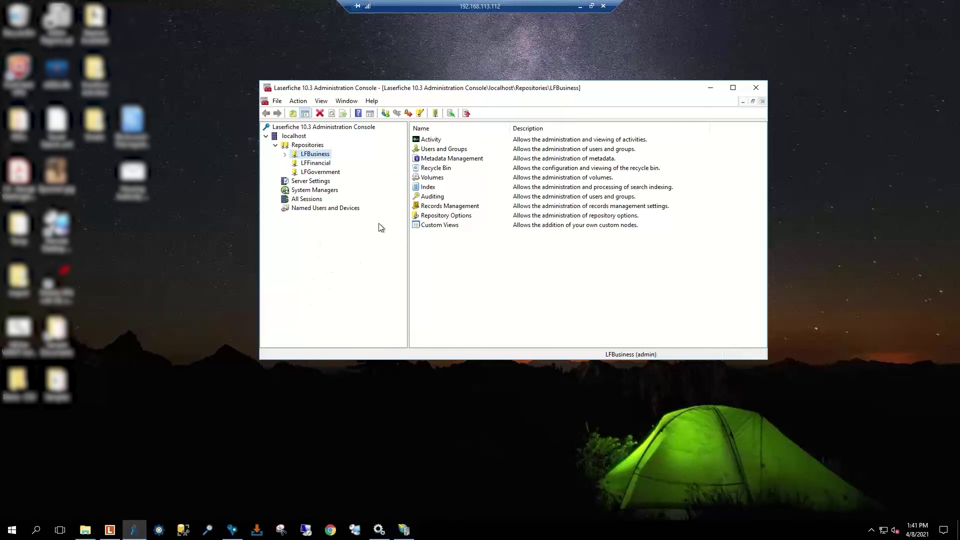
# Step: Expand LFBusiness > Users and Groups and show the Repository Users list, after glancing at Windows Accounts
pyautogui.click(284, 154)
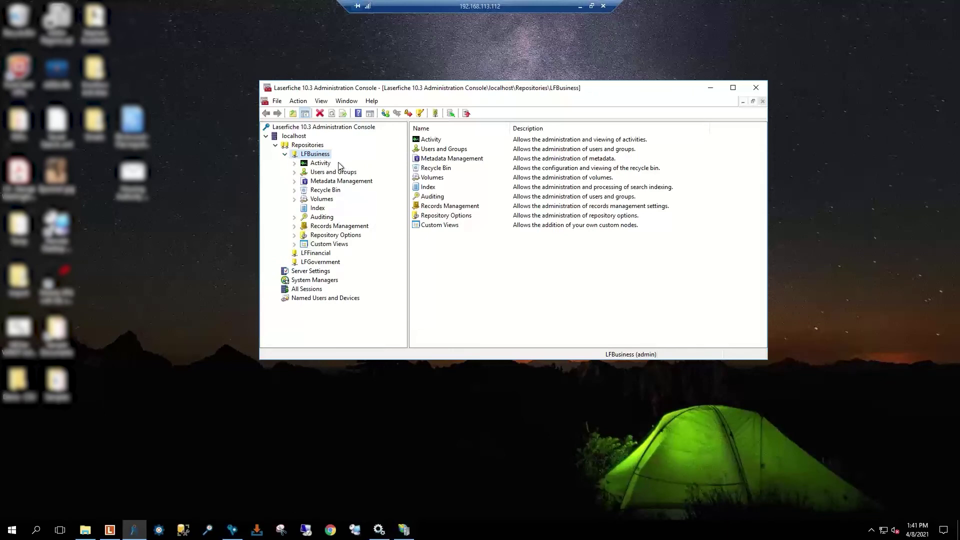
pyautogui.click(316, 172)
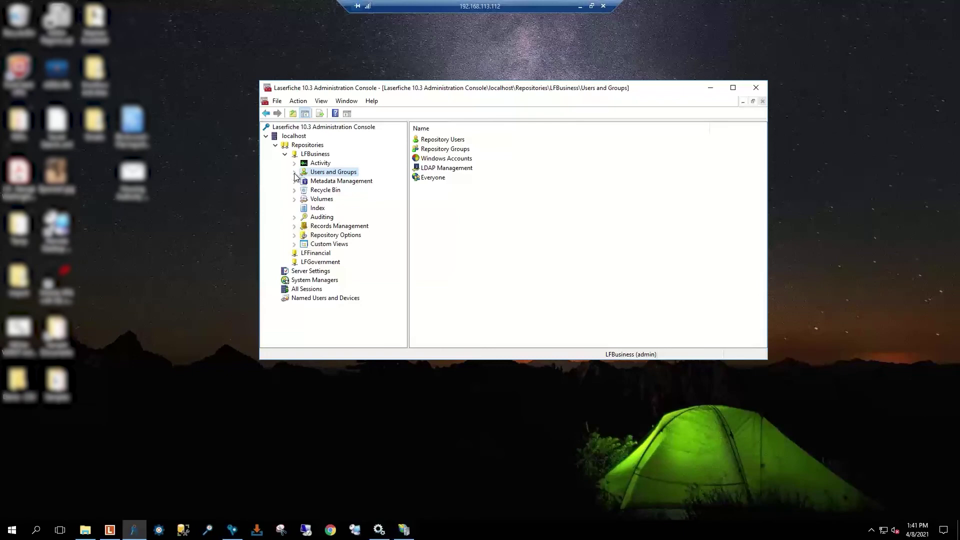
pyautogui.click(294, 172)
pyautogui.click(331, 182)
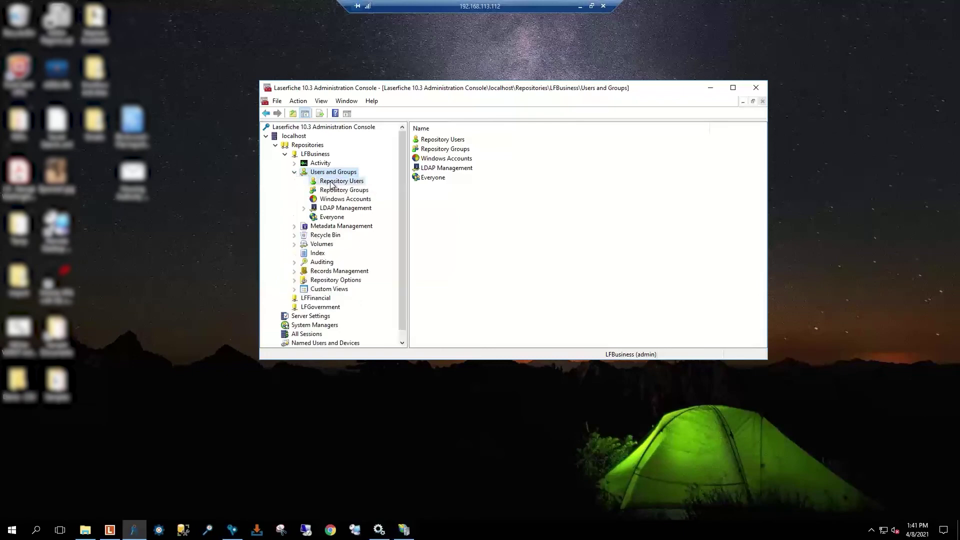
pyautogui.click(358, 200)
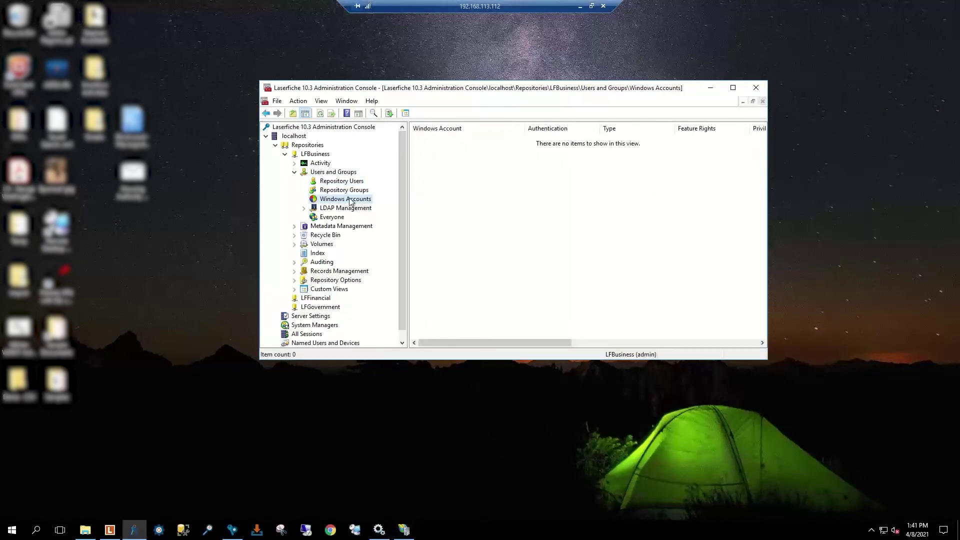
pyautogui.click(349, 182)
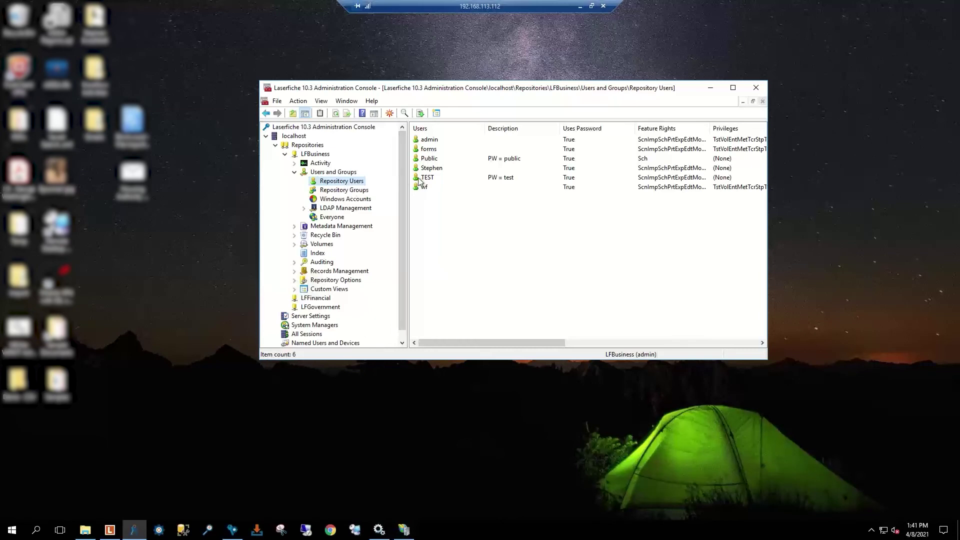
# Step: Open the admin user's Attributes tab and set the view subset to SavedSearch
pyautogui.doubleClick(430, 140)
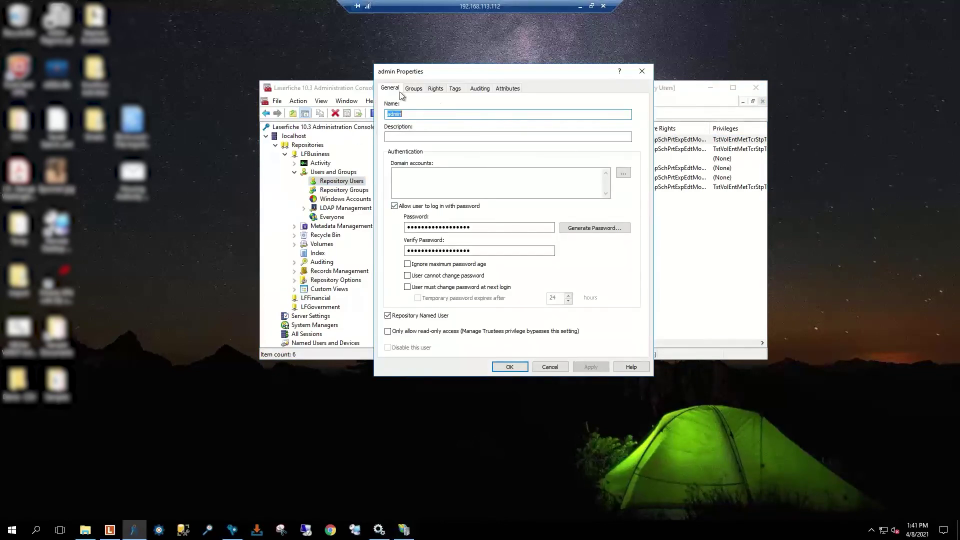
pyautogui.click(514, 91)
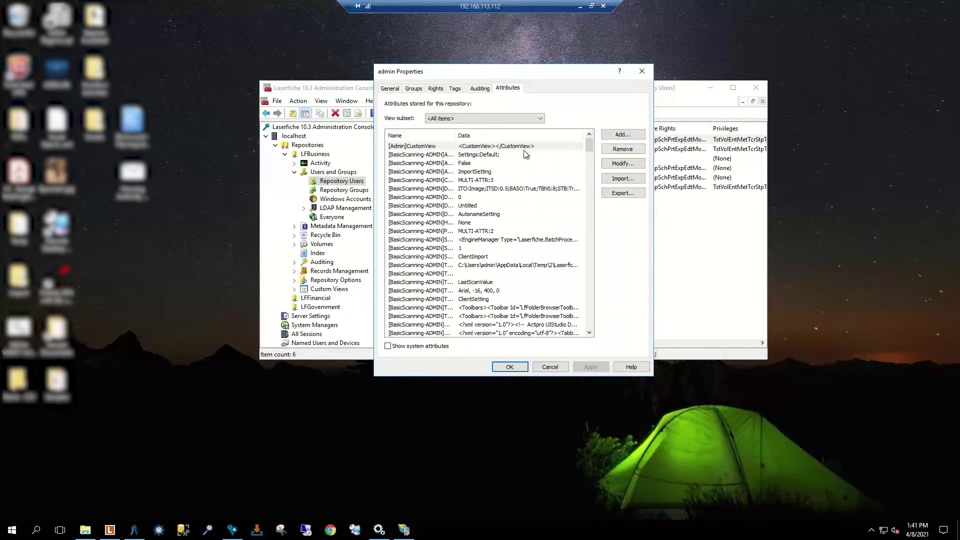
pyautogui.click(541, 119)
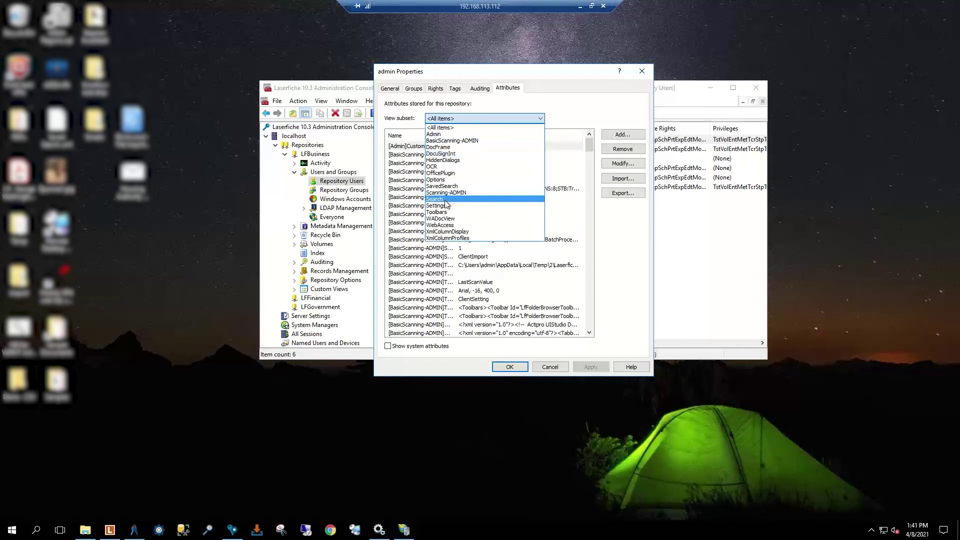
pyautogui.click(446, 201)
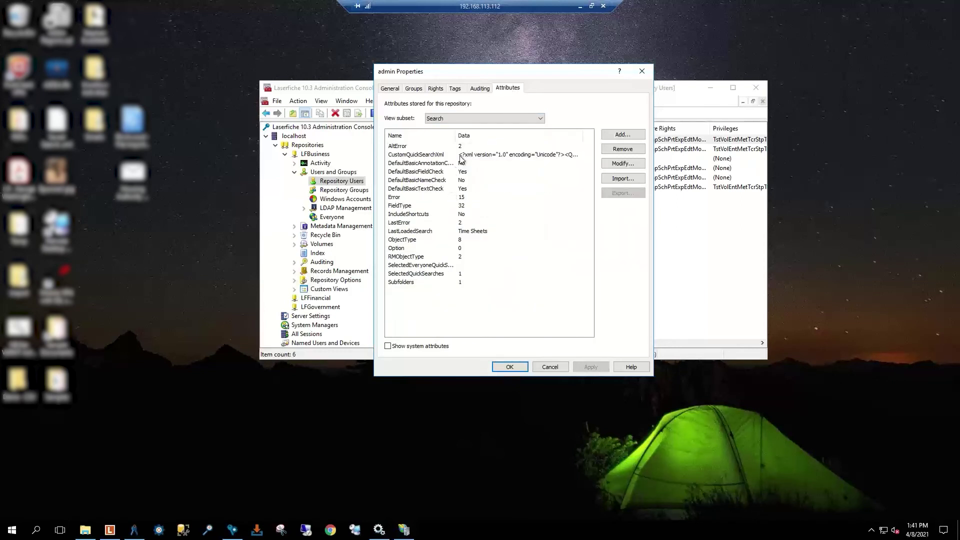
pyautogui.click(538, 119)
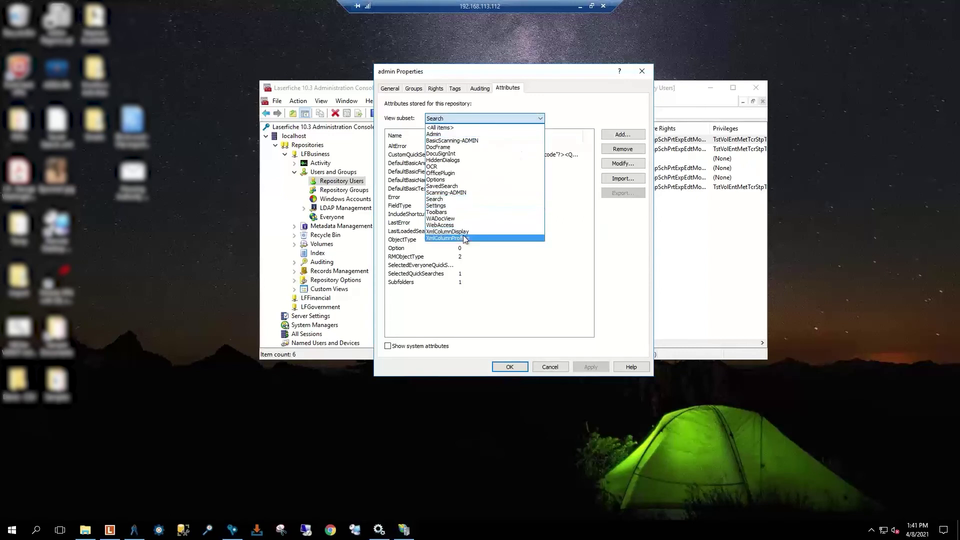
pyautogui.click(461, 179)
pyautogui.click(533, 120)
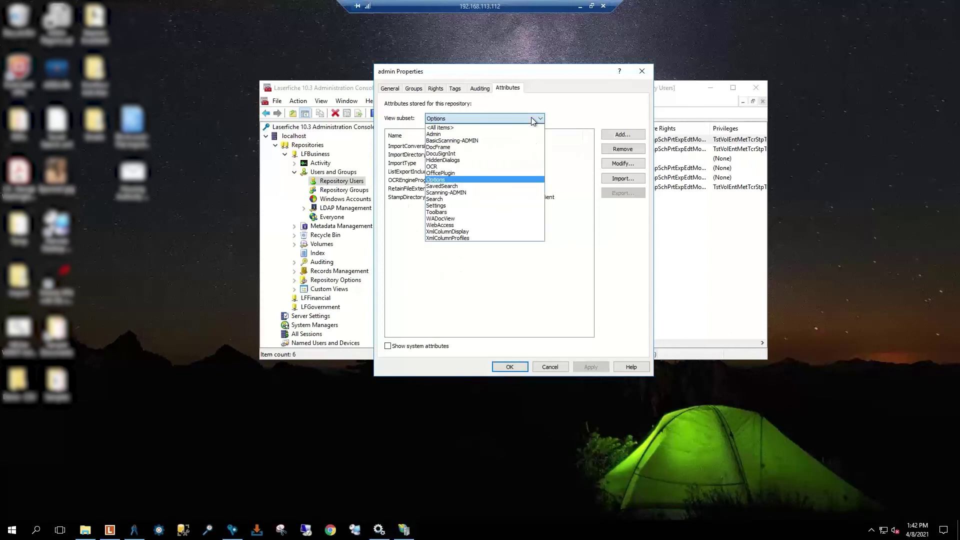
pyautogui.click(479, 186)
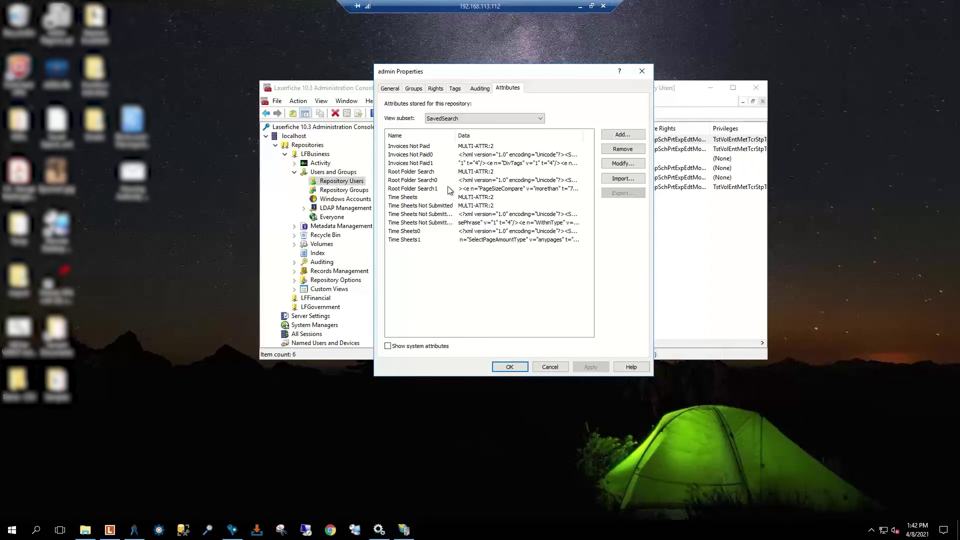
# Step: Widen the Name column and export the Time Sheets, Time Sheets0 and Time Sheets1 attributes
pyautogui.click(488, 215)
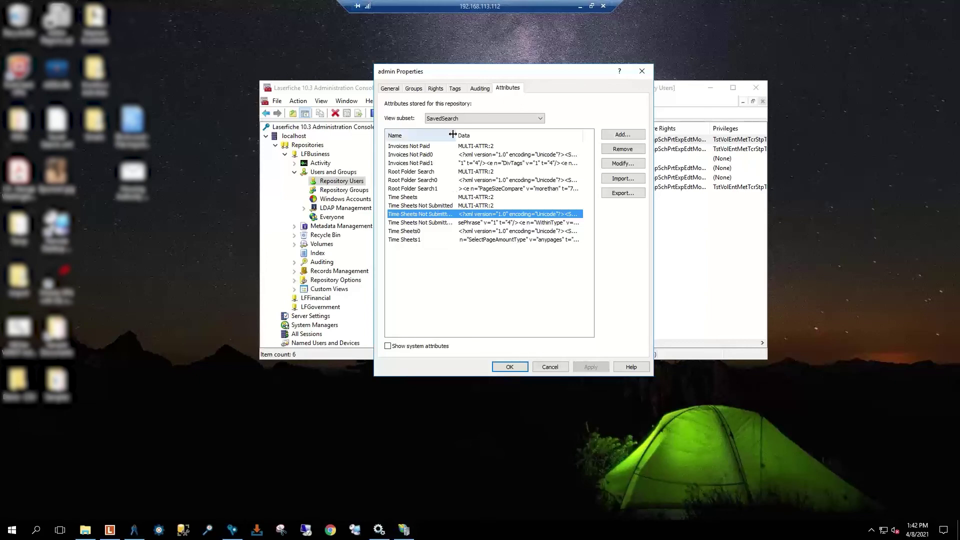
pyautogui.moveTo(460, 134); pyautogui.dragTo(517, 135)
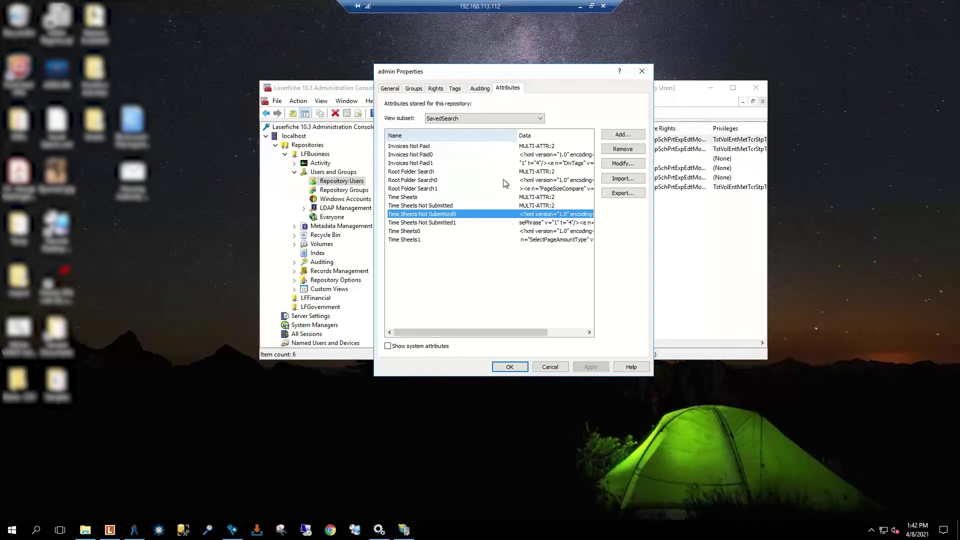
pyautogui.click(463, 222)
pyautogui.click(458, 206)
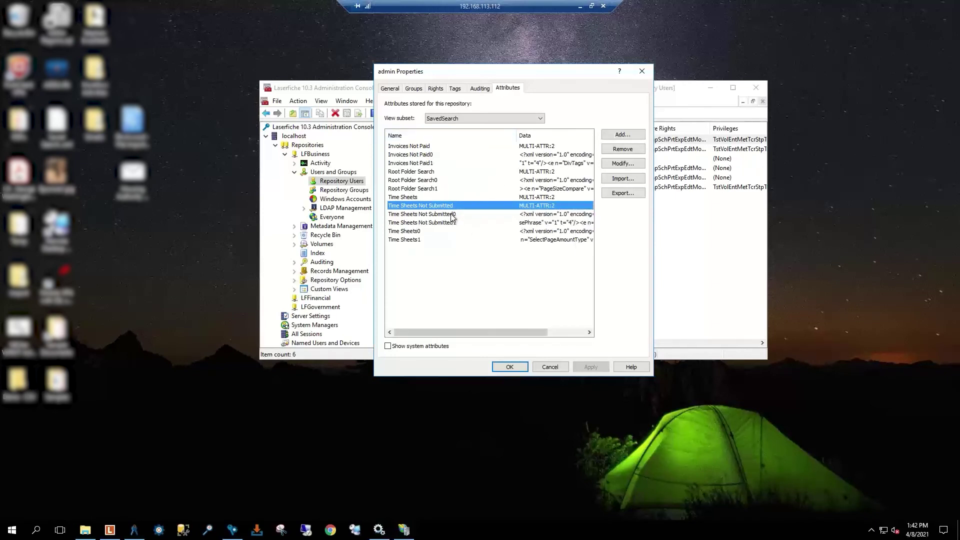
pyautogui.click(436, 196)
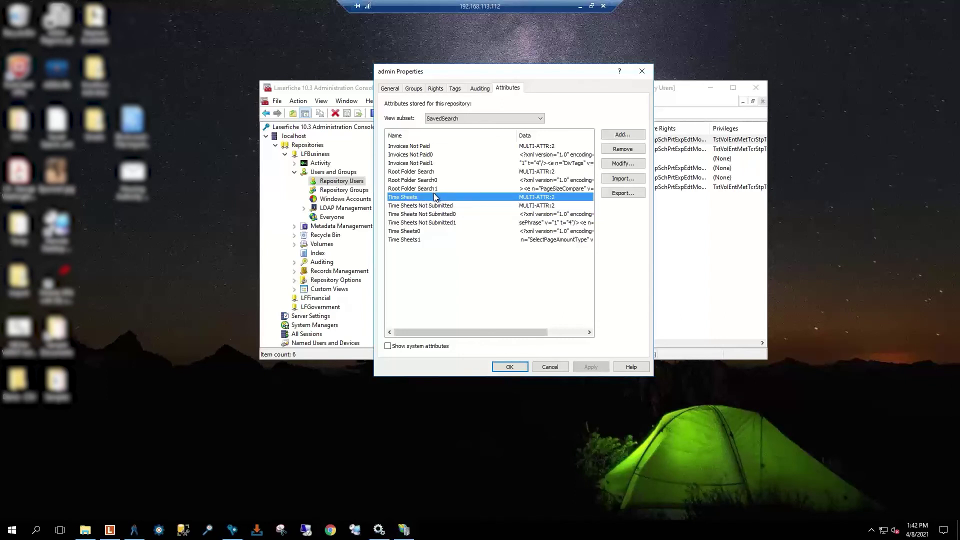
pyautogui.keyDown('ctrl'); pyautogui.click(424, 232); pyautogui.keyUp('ctrl')
pyautogui.keyDown('ctrl'); pyautogui.click(416, 240); pyautogui.keyUp('ctrl')
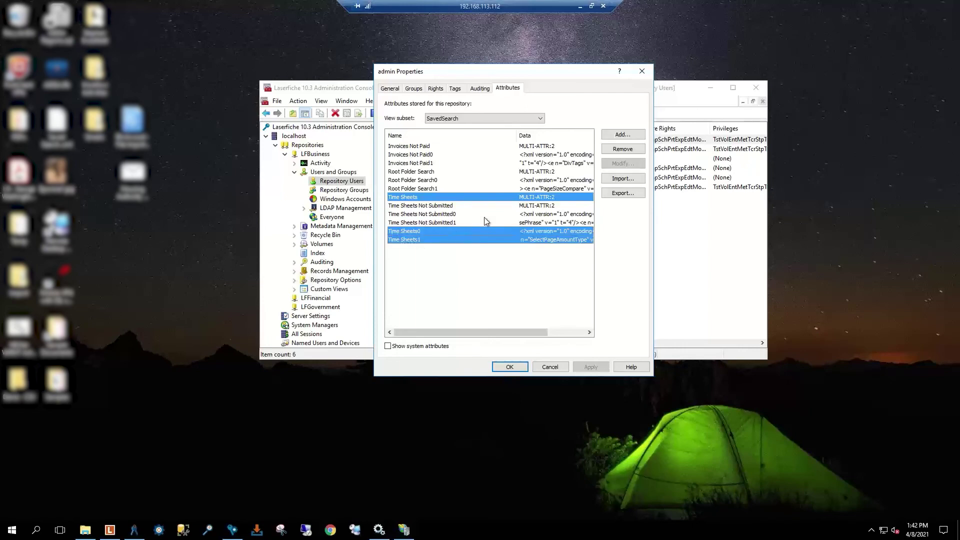
pyautogui.click(616, 193)
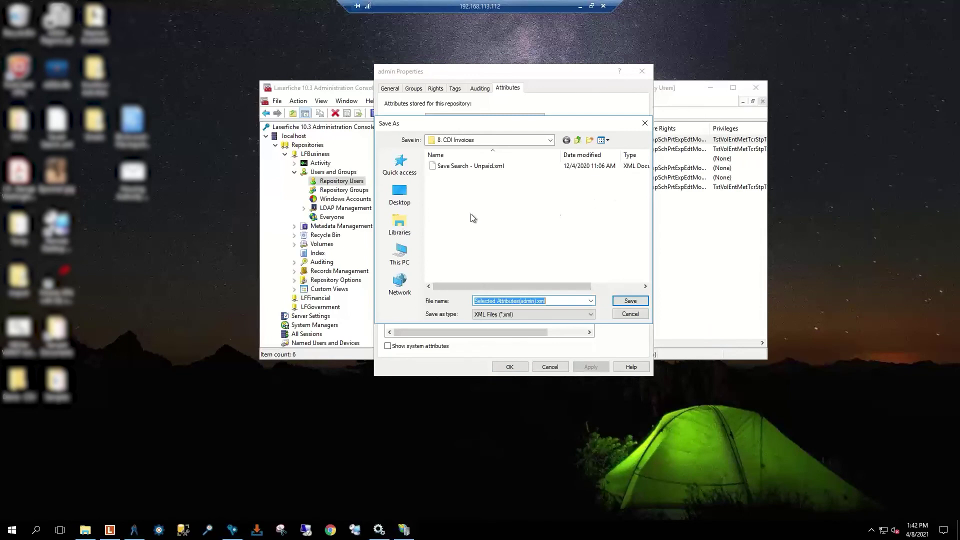
# Step: Save the export to the Desktop as 'Time Sheet Saved Seqrch.xml'
pyautogui.click(399, 195)
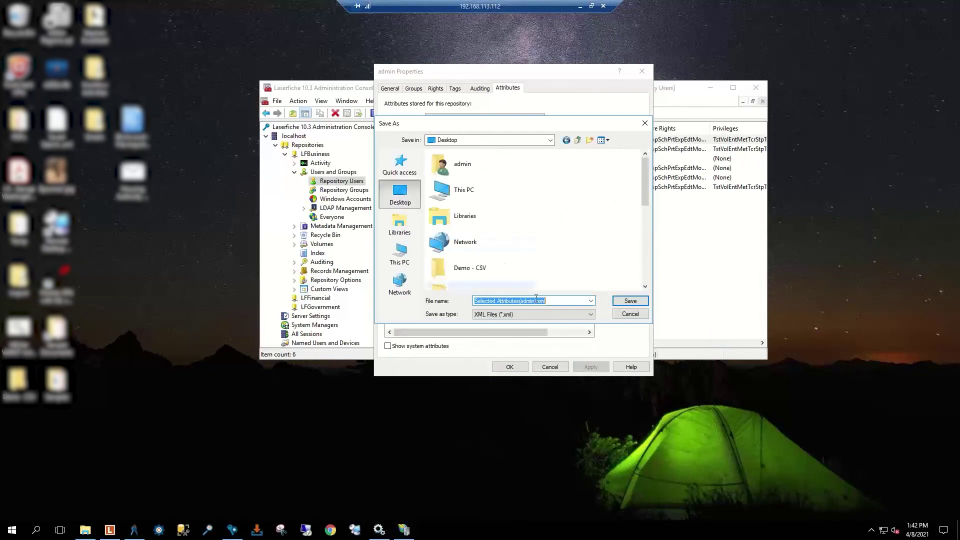
pyautogui.moveTo(535, 300); pyautogui.dragTo(461, 302)
pyautogui.press('BackSpace')
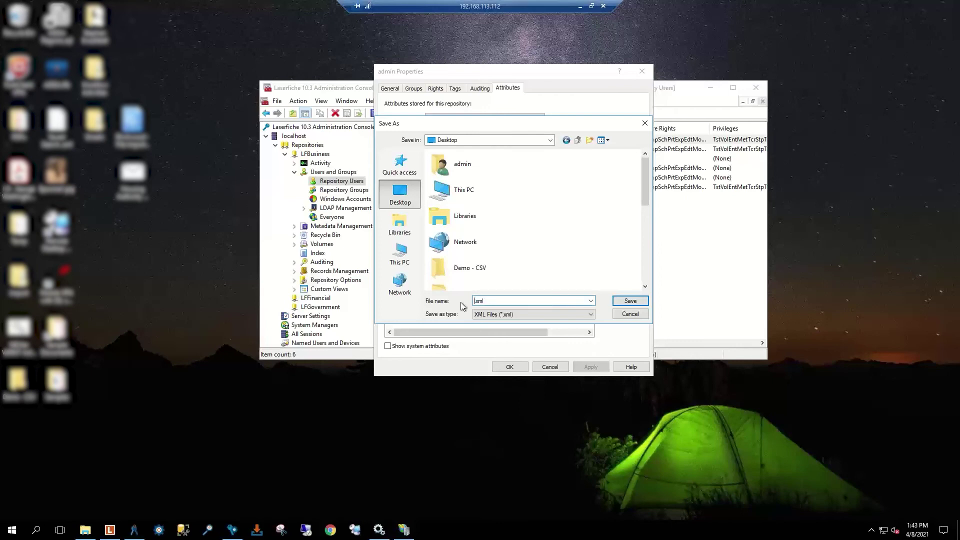
pyautogui.write('Time Sheet Saved Seq')
pyautogui.write('rch')
pyautogui.click(632, 301)
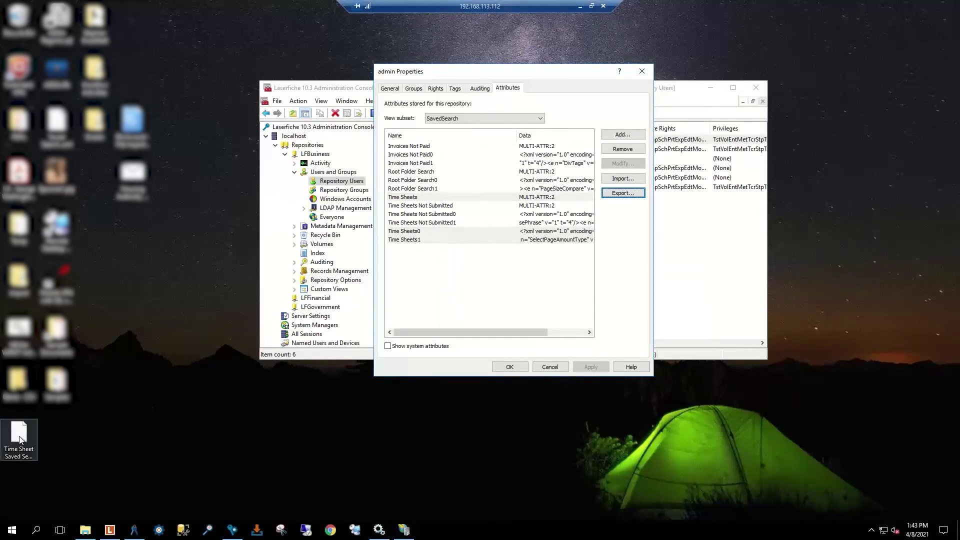
# Step: Cancel the admin Properties and open the Attributes tab of the user listed below Public
pyautogui.click(550, 367)
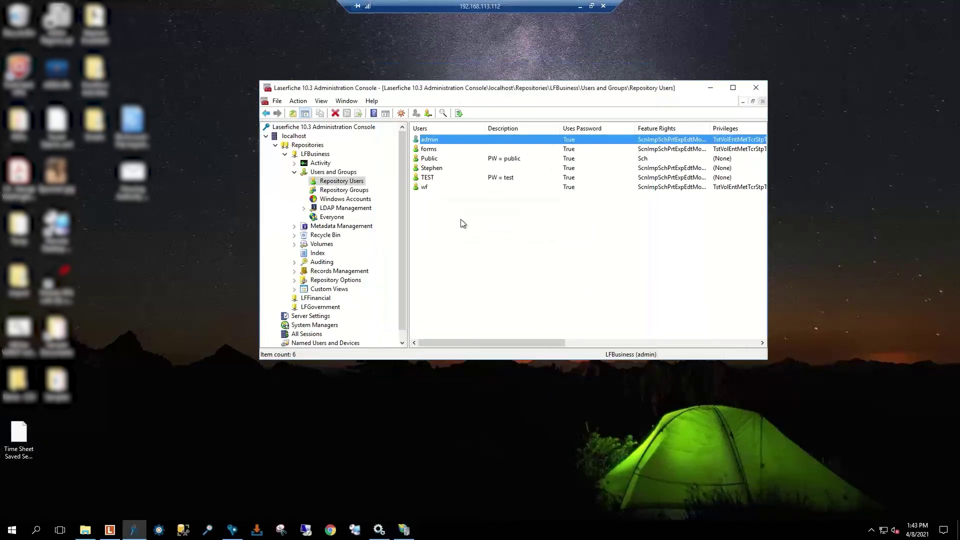
pyautogui.click(441, 170)
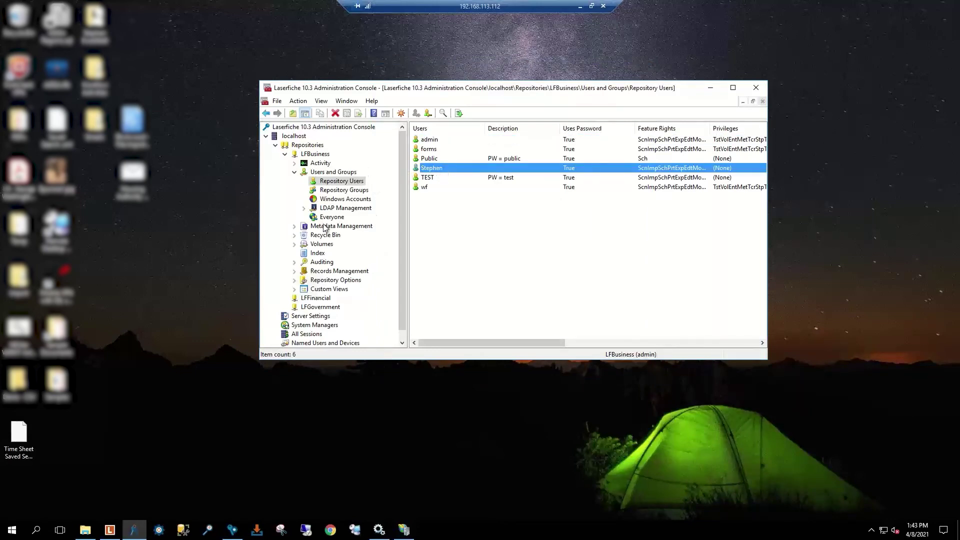
pyautogui.doubleClick(442, 171)
pyautogui.click(509, 89)
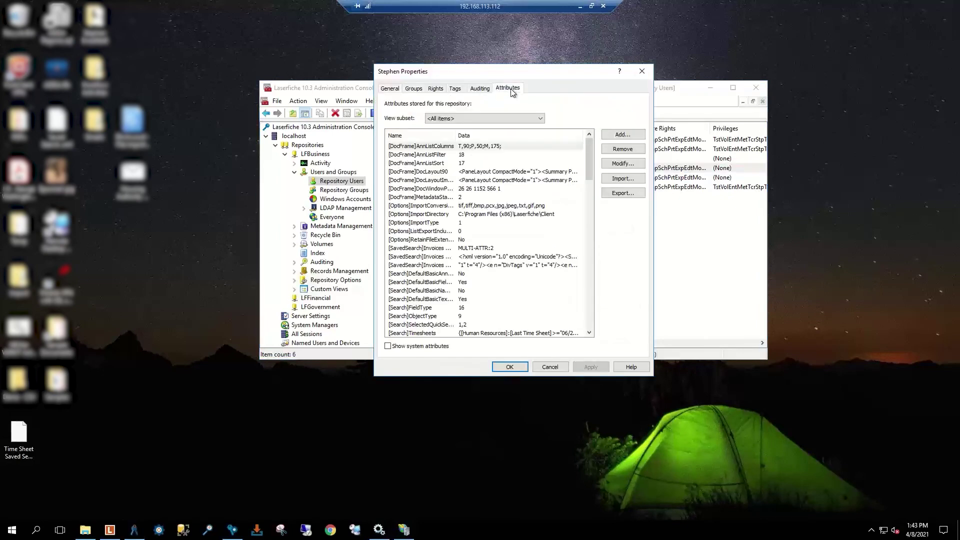
# Step: Import Time Sheet Saved Search.xml into that user's attributes, apply, and confirm with OK
pyautogui.click(622, 179)
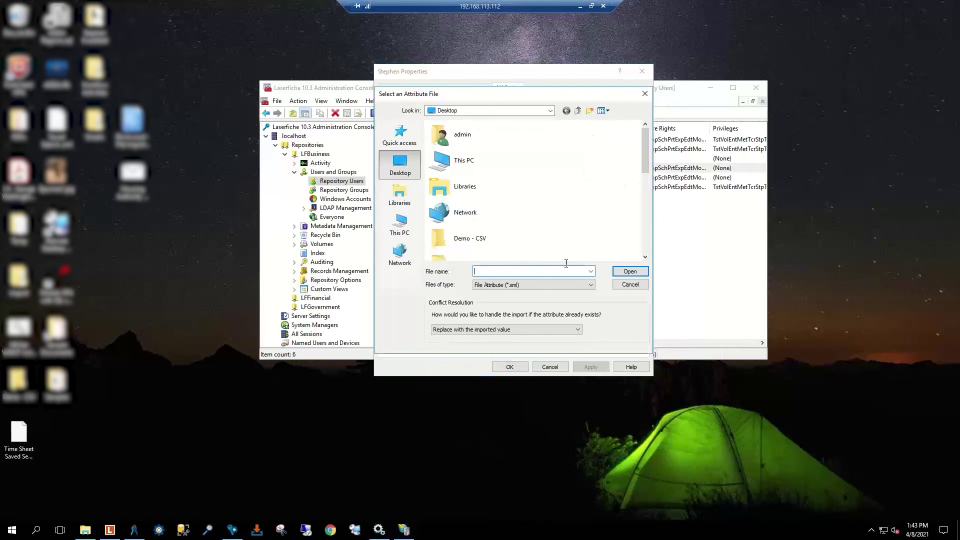
pyautogui.scroll(-4, 494, 210)
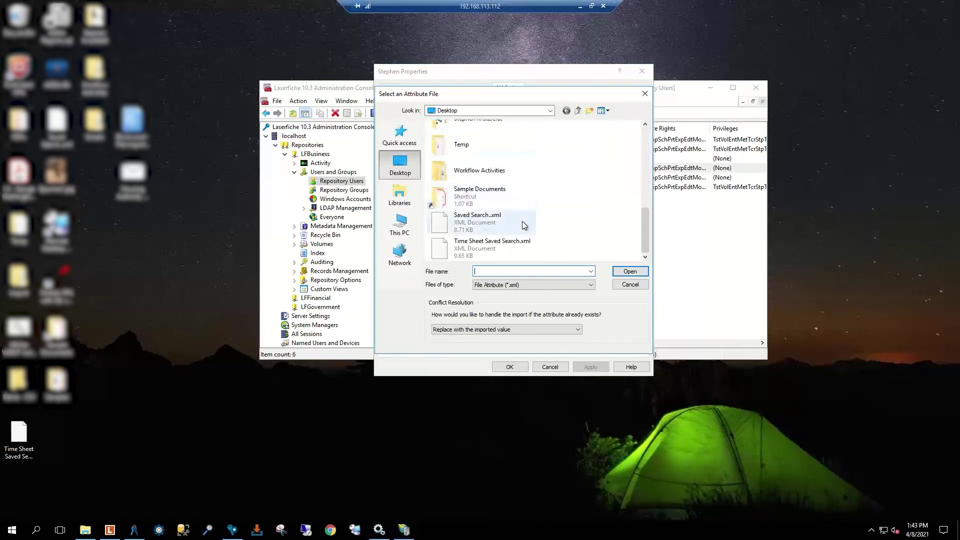
pyautogui.click(500, 247)
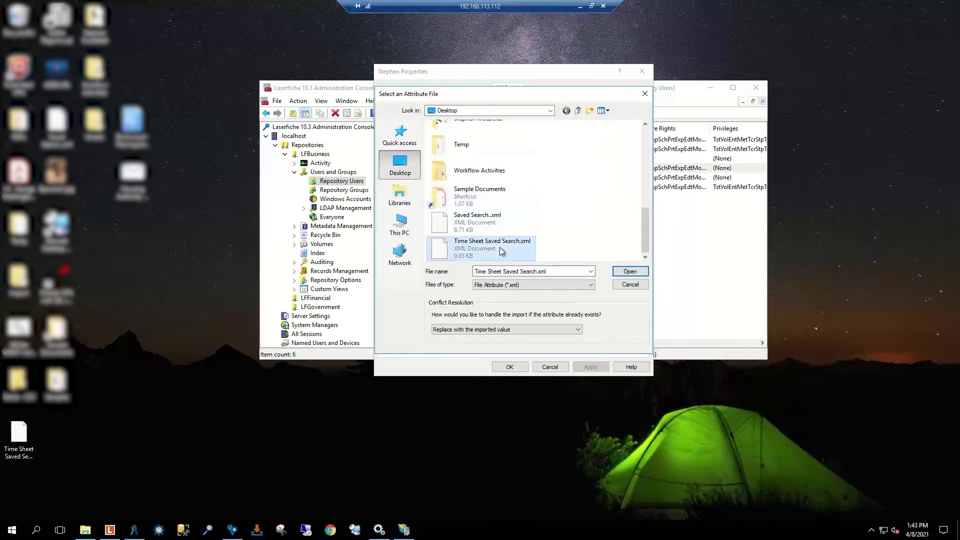
pyautogui.click(630, 272)
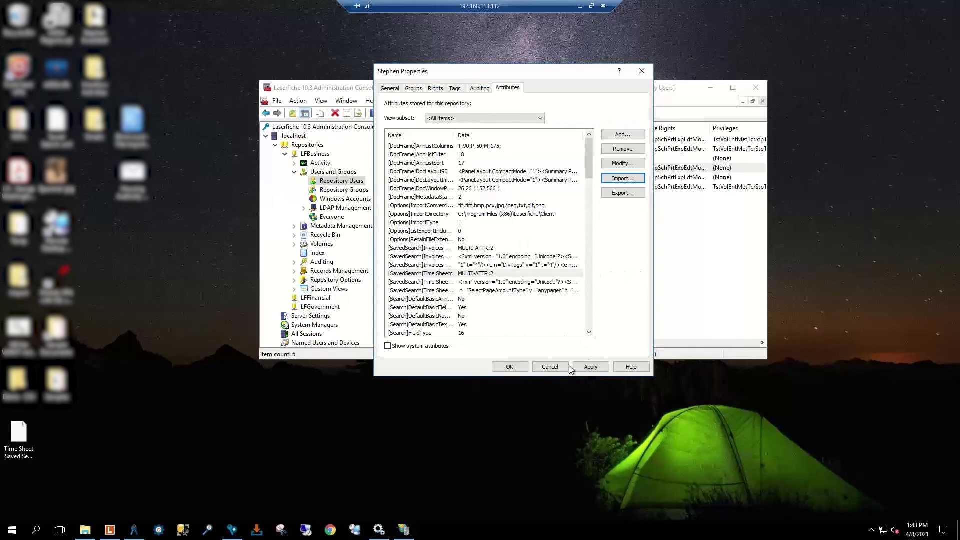
pyautogui.click(590, 368)
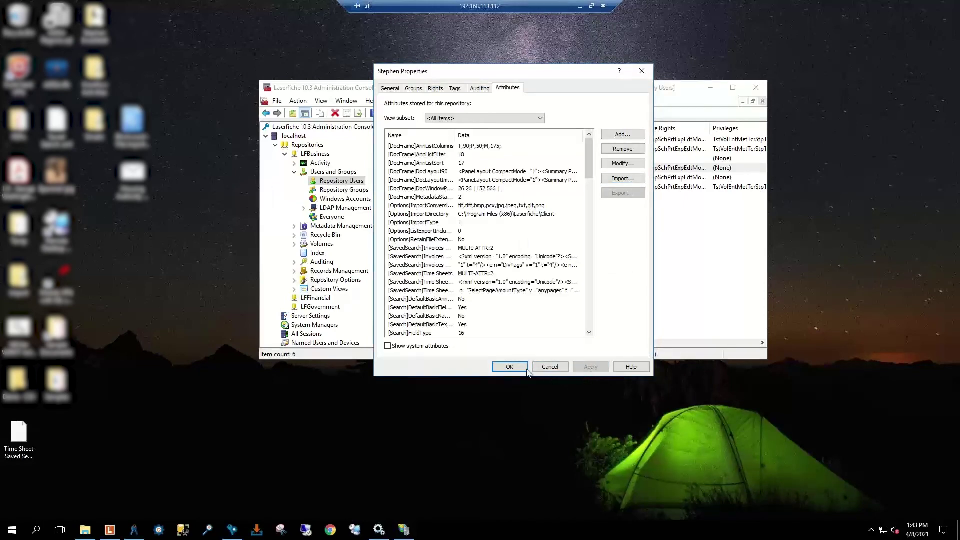
pyautogui.click(510, 367)
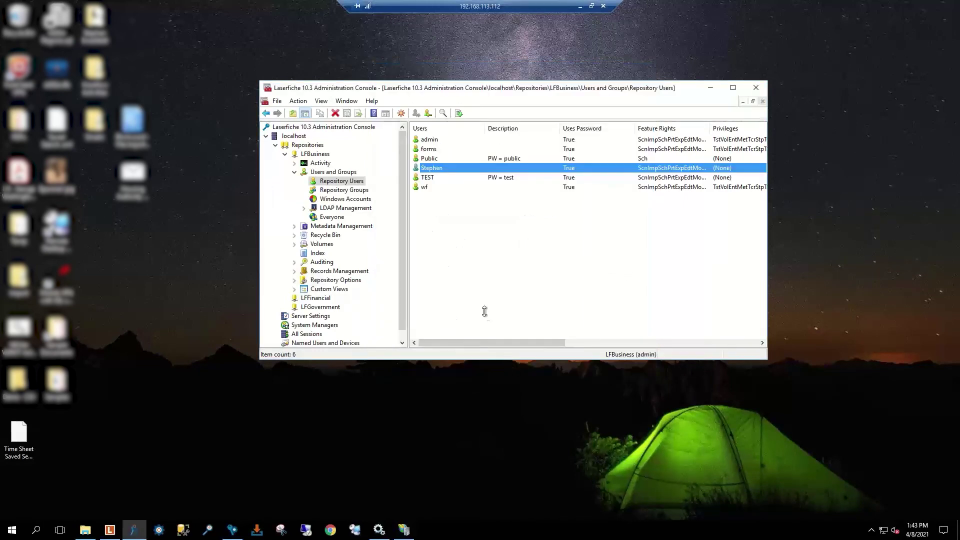
pyautogui.click(109, 529)
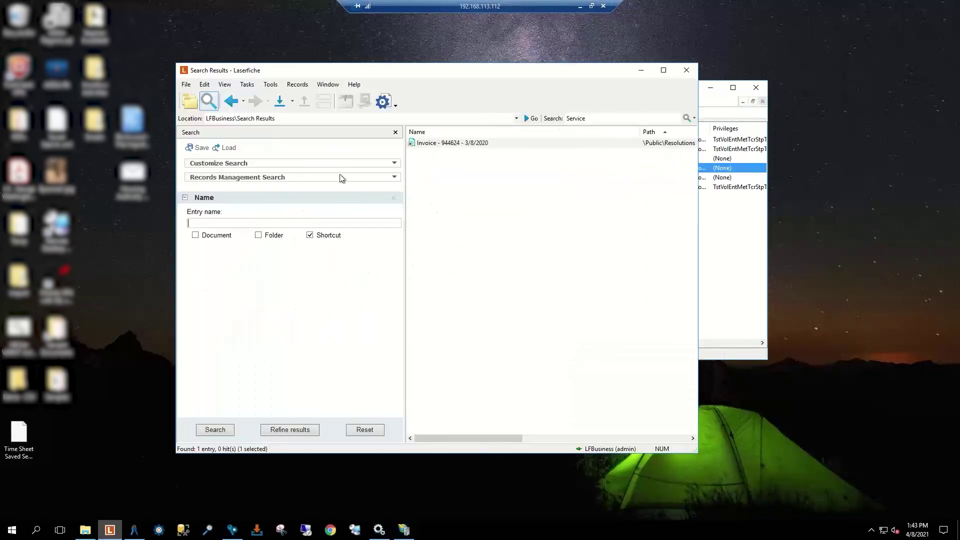
# Step: Sign out of LFBusiness and sign back in with the user name of the account that received the saved search
pyautogui.click(189, 99)
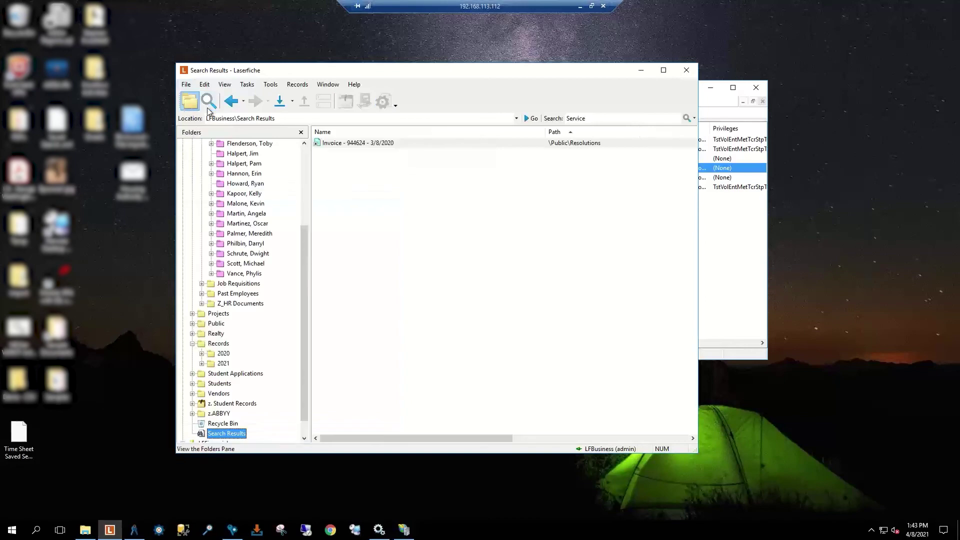
pyautogui.scroll(4, 301, 148)
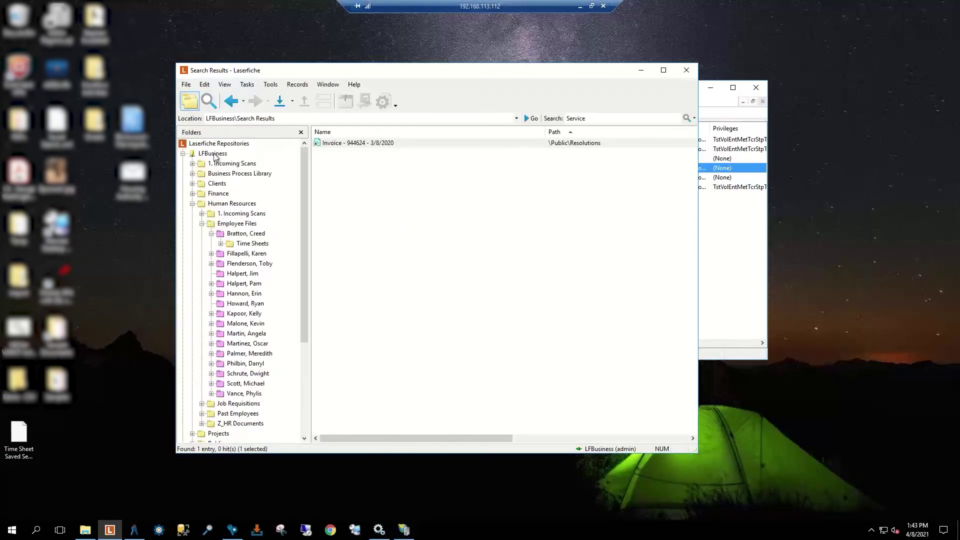
pyautogui.rightClick(214, 154)
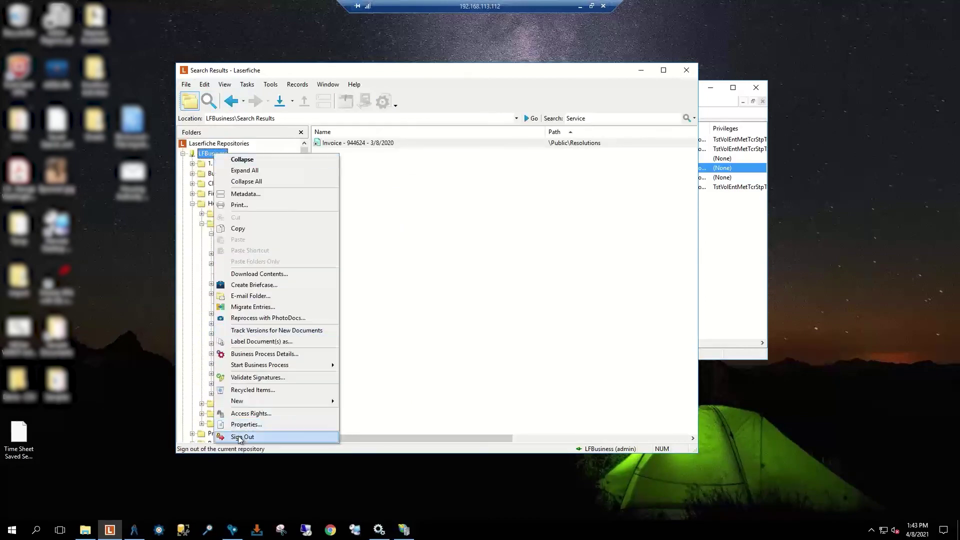
pyautogui.click(241, 437)
pyautogui.doubleClick(210, 153)
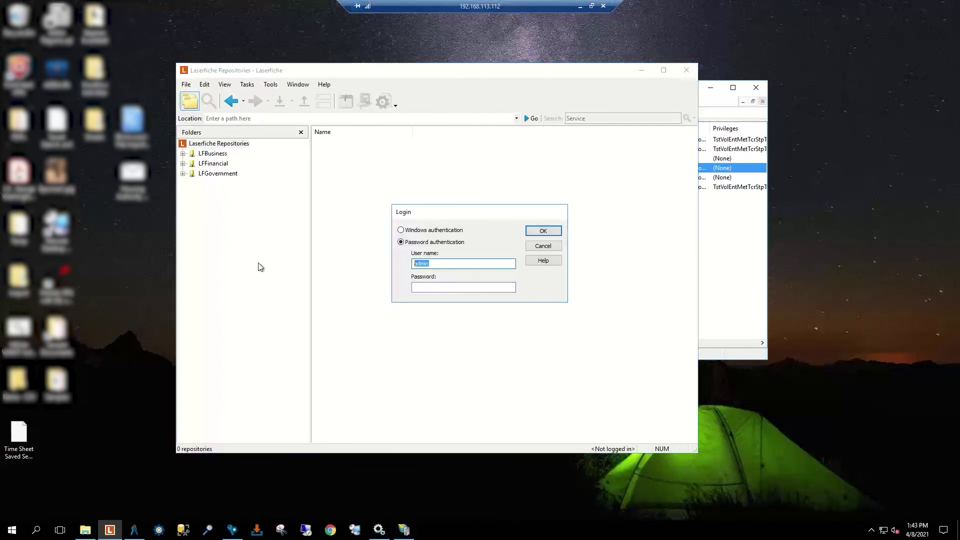
pyautogui.write('St')
pyautogui.write('•••')
pyautogui.press('Return')
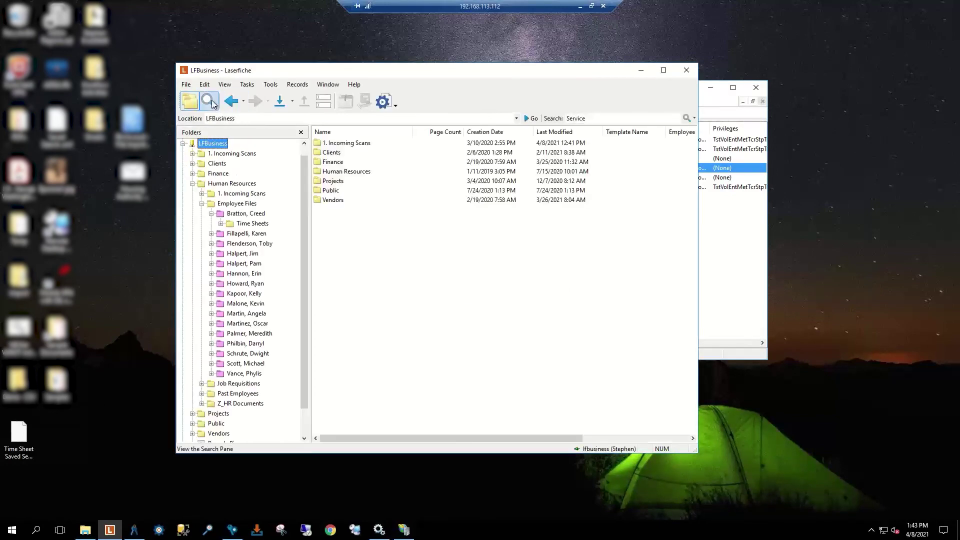
# Step: Load the Time Sheets saved search from the Choose Saved Search list
pyautogui.click(209, 102)
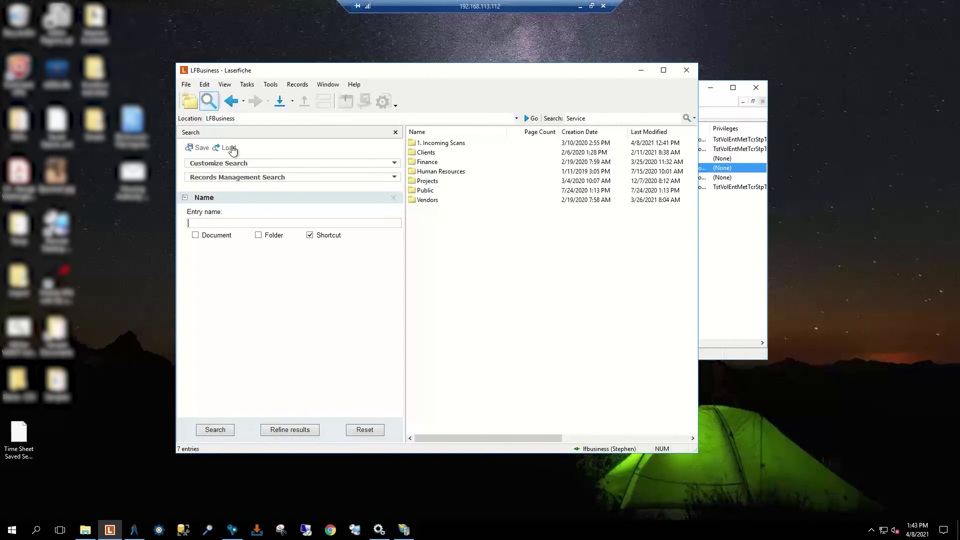
pyautogui.click(231, 148)
pyautogui.click(399, 221)
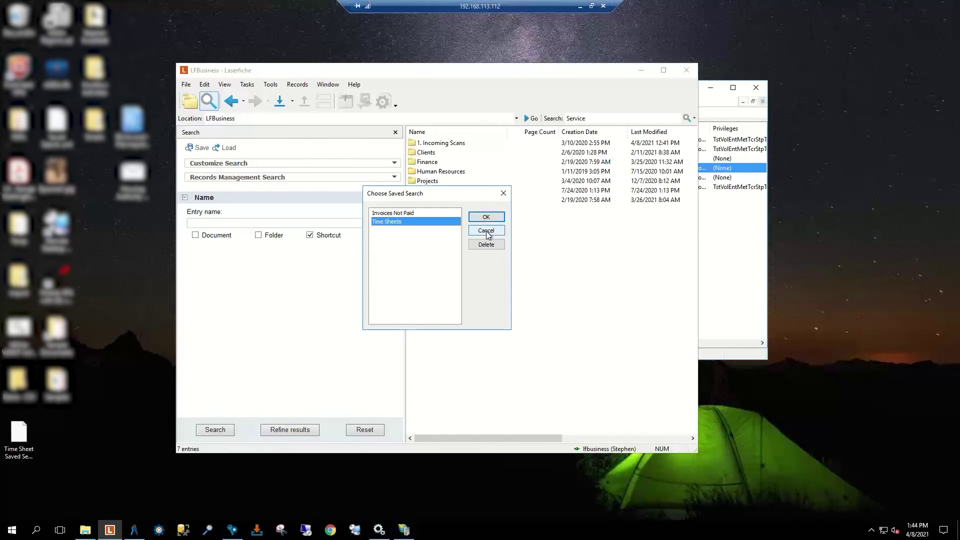
pyautogui.click(487, 231)
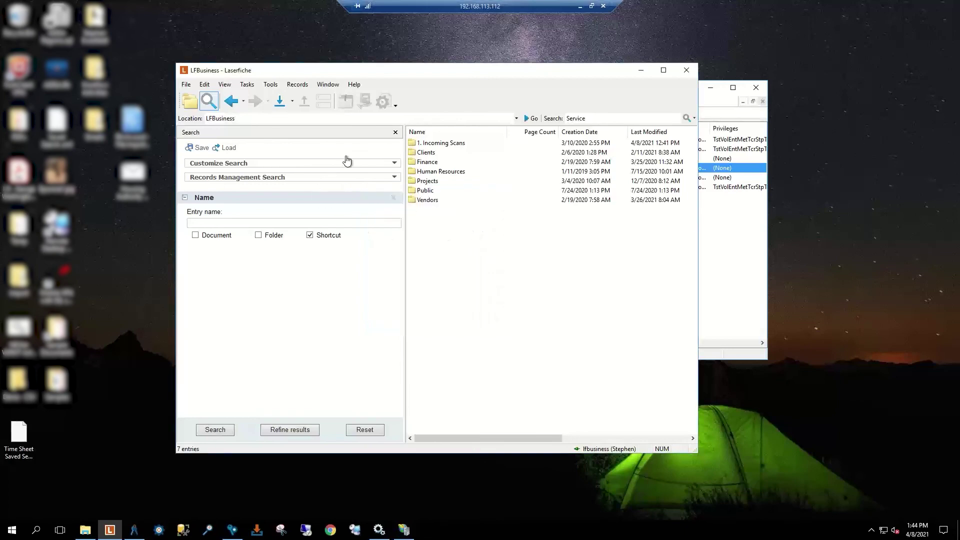
pyautogui.click(229, 149)
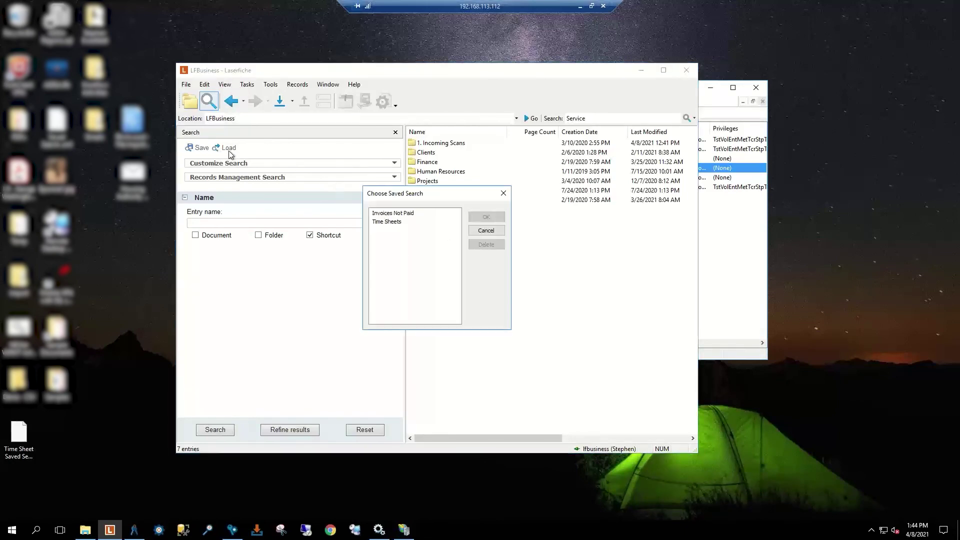
pyautogui.click(401, 222)
pyautogui.click(486, 217)
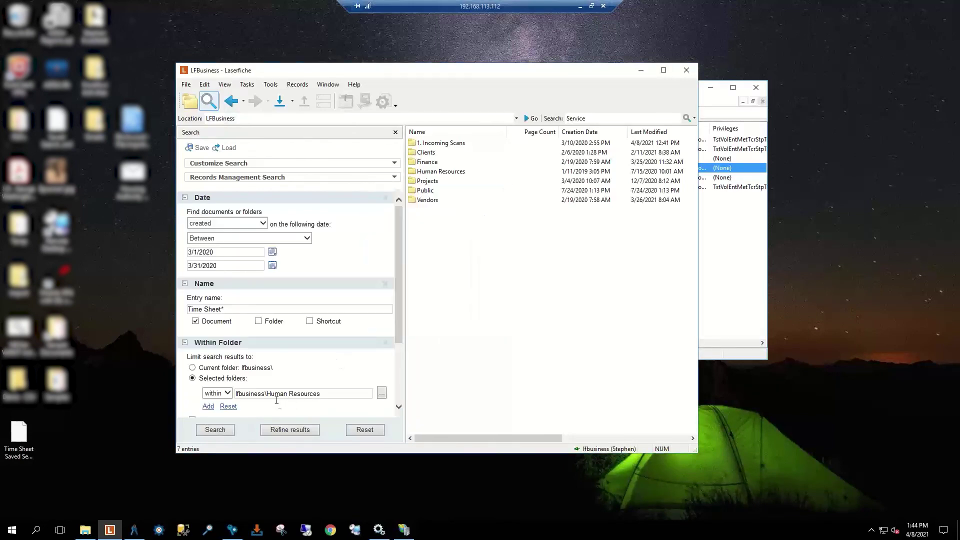
# Step: Run the loaded Time Sheets search, listing six March 2020 time sheets
pyautogui.click(364, 166)
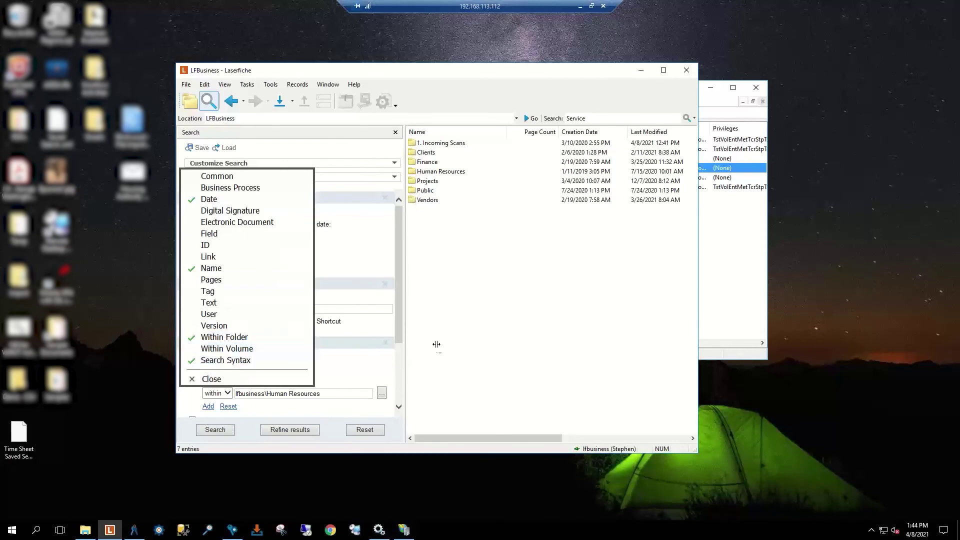
pyautogui.click(457, 344)
pyautogui.click(215, 430)
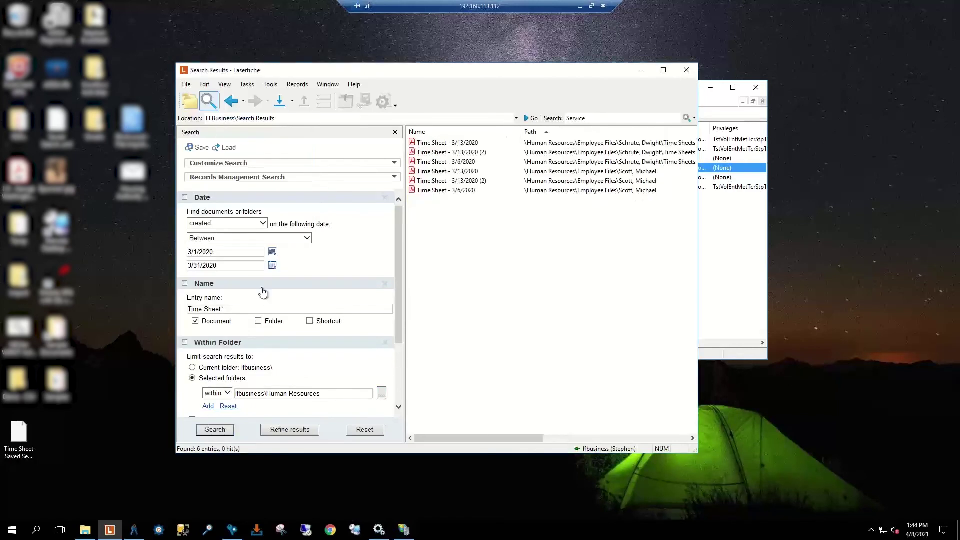
# Step: Remove the Within Folder, Date and Name criteria and include the search syntax in the query
pyautogui.scroll(-4, 263, 293)
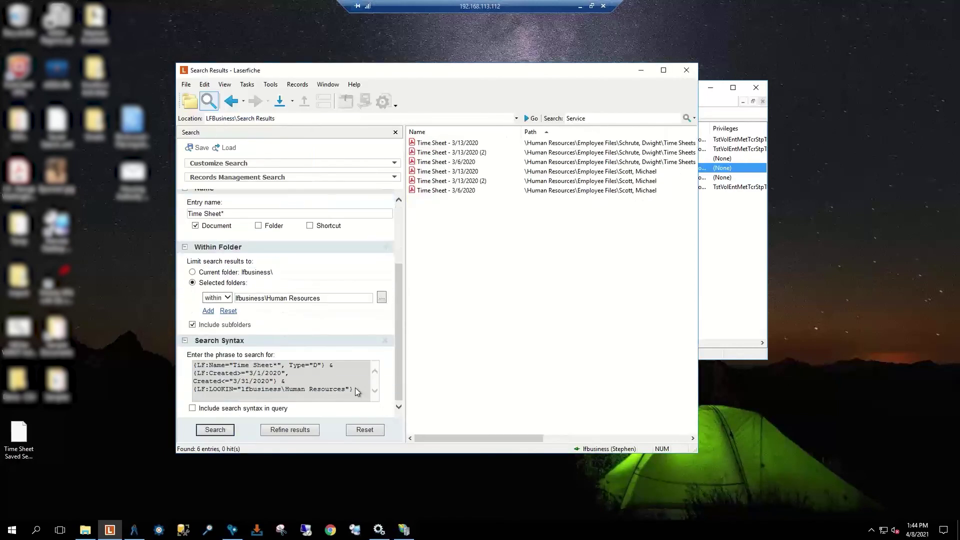
pyautogui.moveTo(357, 391); pyautogui.dragTo(183, 368)
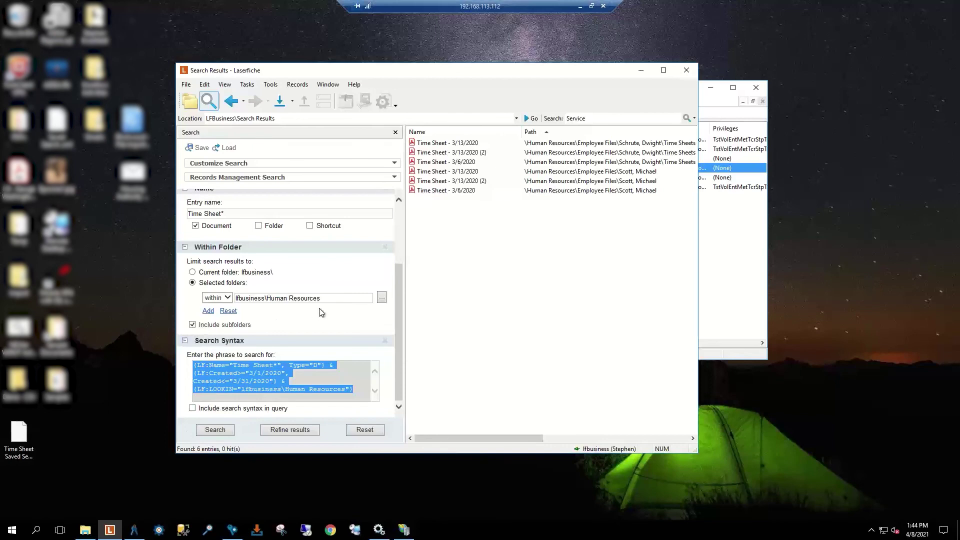
pyautogui.click(394, 249)
pyautogui.click(385, 247)
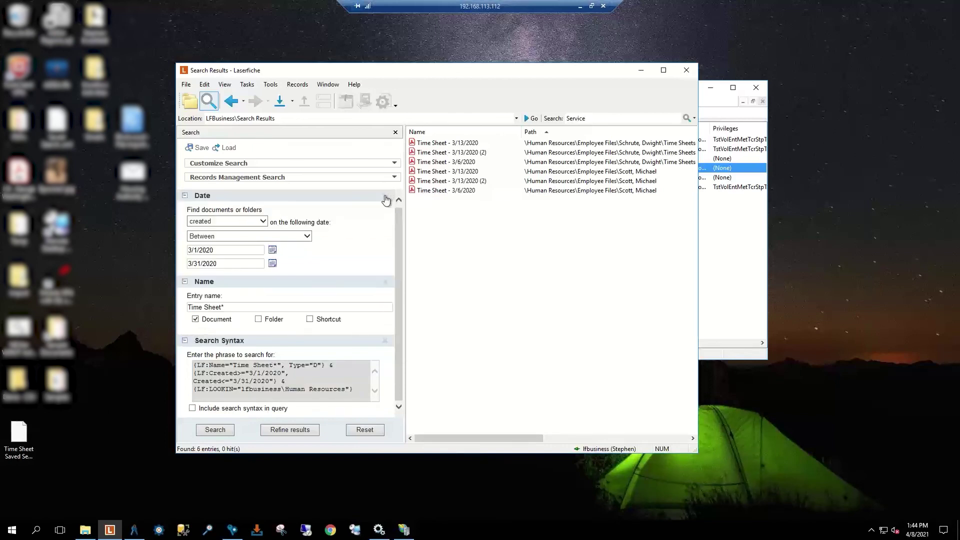
pyautogui.click(385, 200)
pyautogui.click(393, 199)
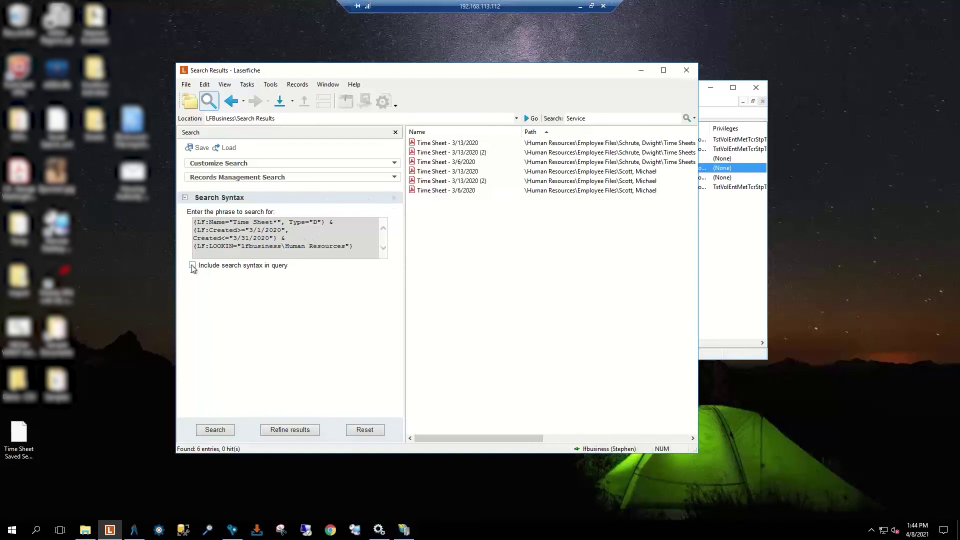
pyautogui.click(193, 266)
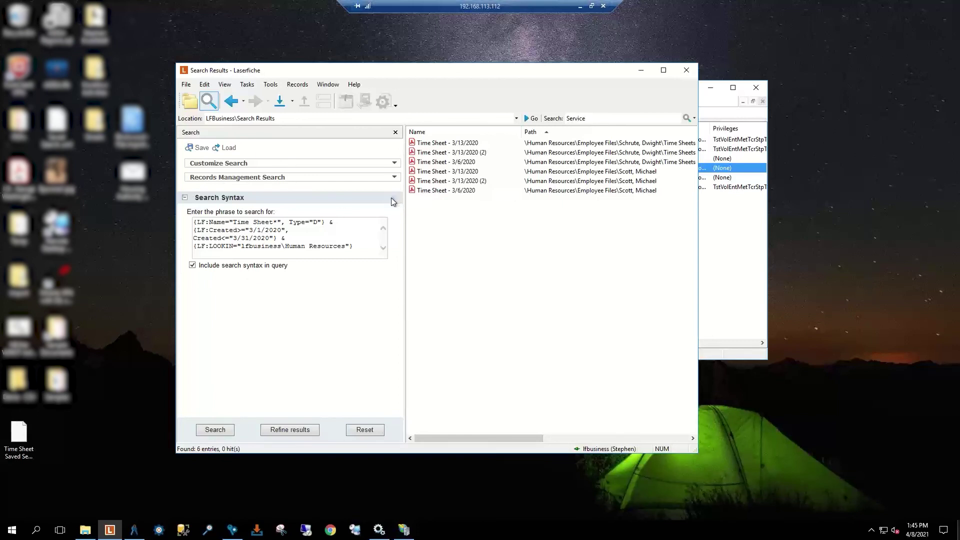
# Step: Edit the search syntax text, then remove the Search Syntax criterion, keeping the six Time Sheet results
pyautogui.click(394, 169)
pyautogui.click(394, 168)
pyautogui.moveTo(352, 244); pyautogui.dragTo(274, 224)
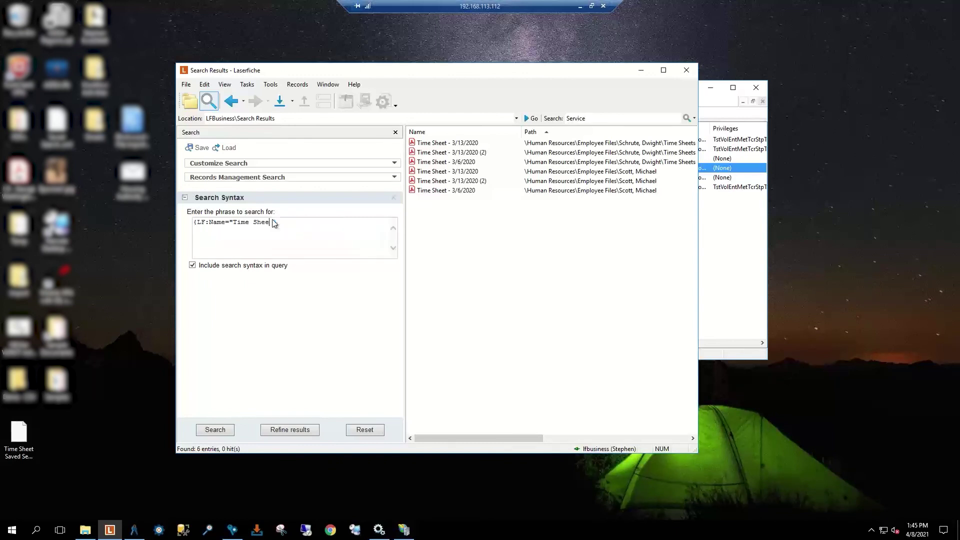
pyautogui.write('t -')
pyautogui.click(393, 198)
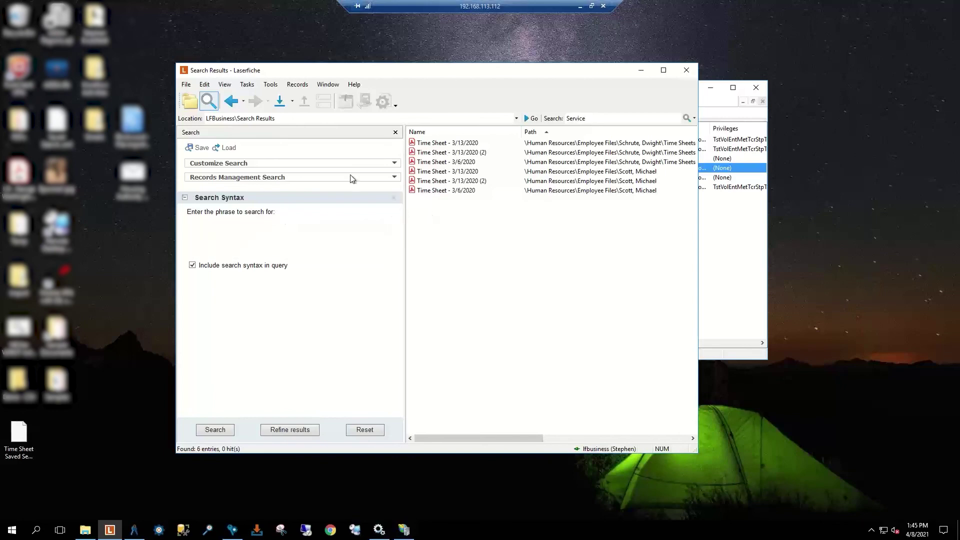
pyautogui.click(301, 164)
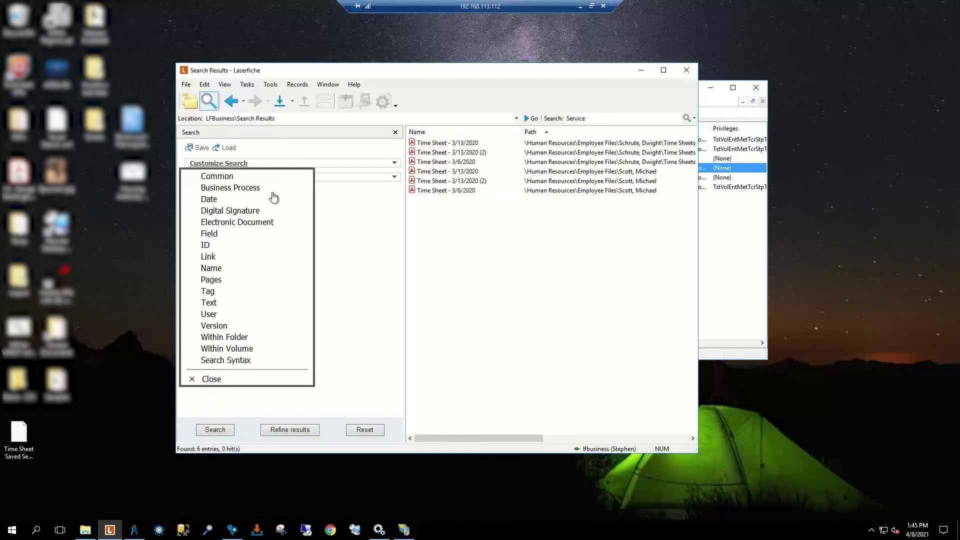
# Step: Add a Name criterion with entry name [1-9] and run the search, returning 17 entries
pyautogui.click(237, 270)
pyautogui.click(221, 380)
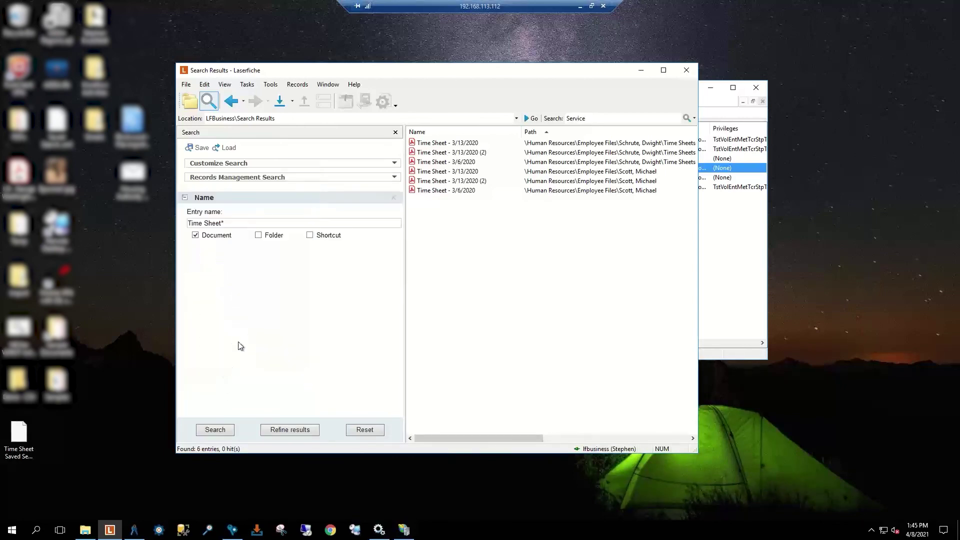
pyautogui.tripleClick(222, 226)
pyautogui.press('BackSpace')
pyautogui.write('[1-9]*')
pyautogui.press('Return')
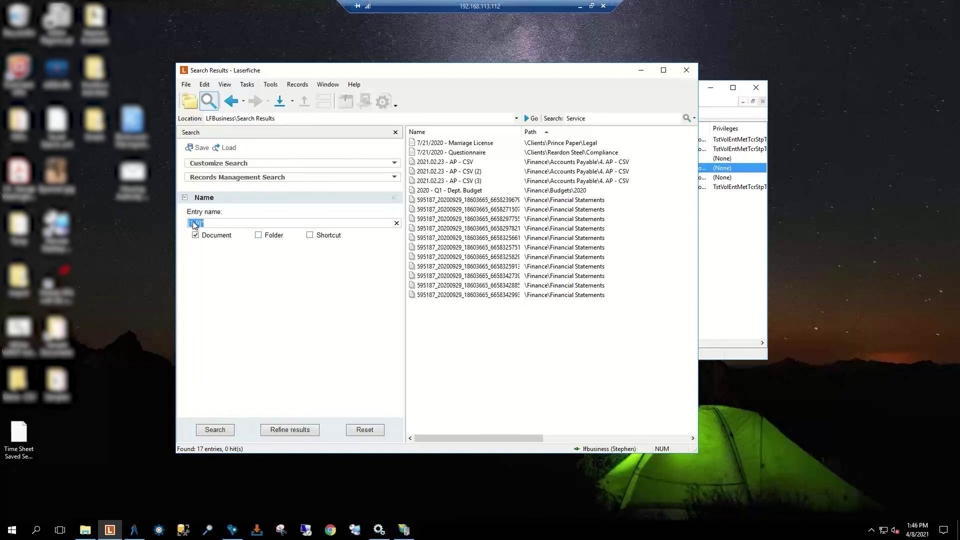
# Step: Clear the name pattern, trying '<>' and '!=' as alternatives before removing them
pyautogui.press('Delete')
pyautogui.write('<>')
pyautogui.write('!=')
pyautogui.press('BackSpace')
pyautogui.press('BackSpace')
# Step: Clear the entry name field and expand Records Management in the Administration Console
pyautogui.doubleClick(192, 224)
pyautogui.press('BackSpace')
pyautogui.click(134, 531)
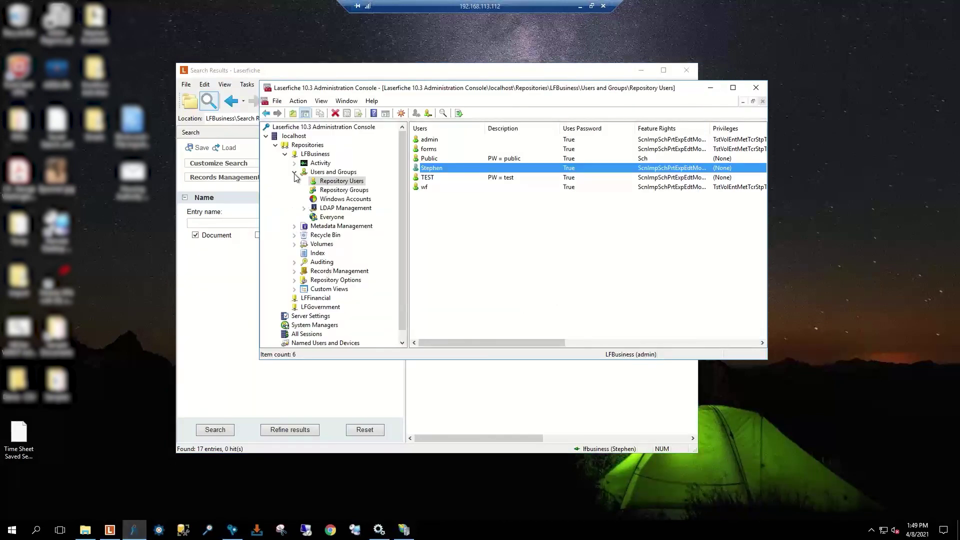
pyautogui.click(294, 172)
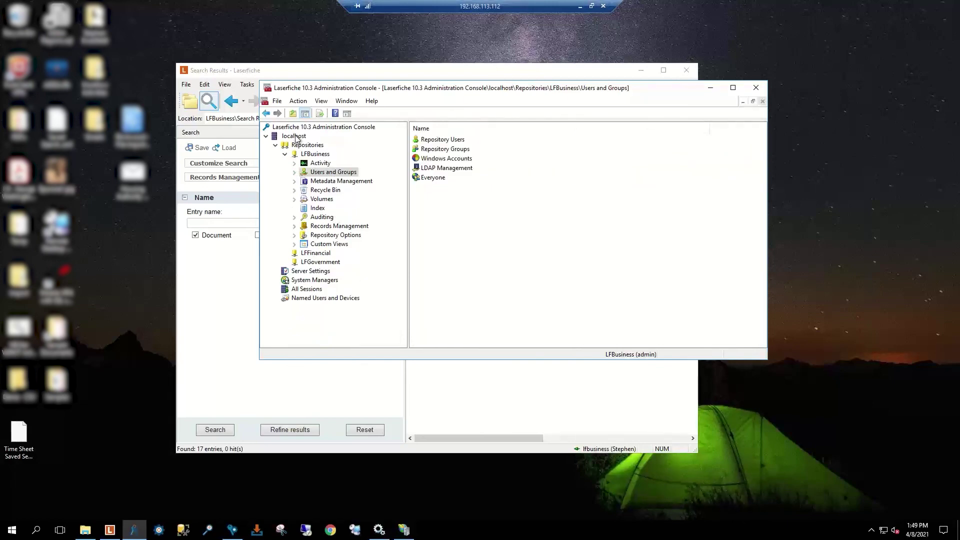
pyautogui.click(296, 227)
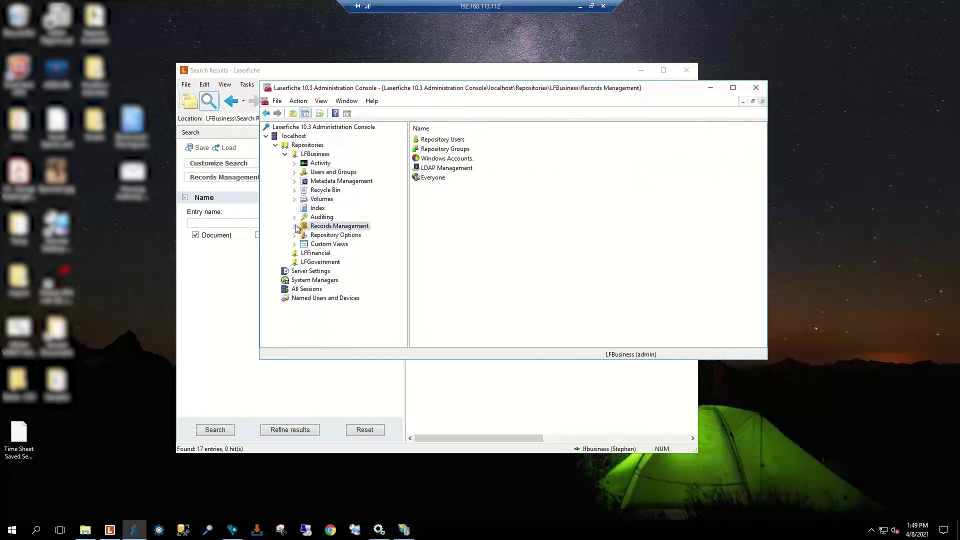
pyautogui.click(294, 226)
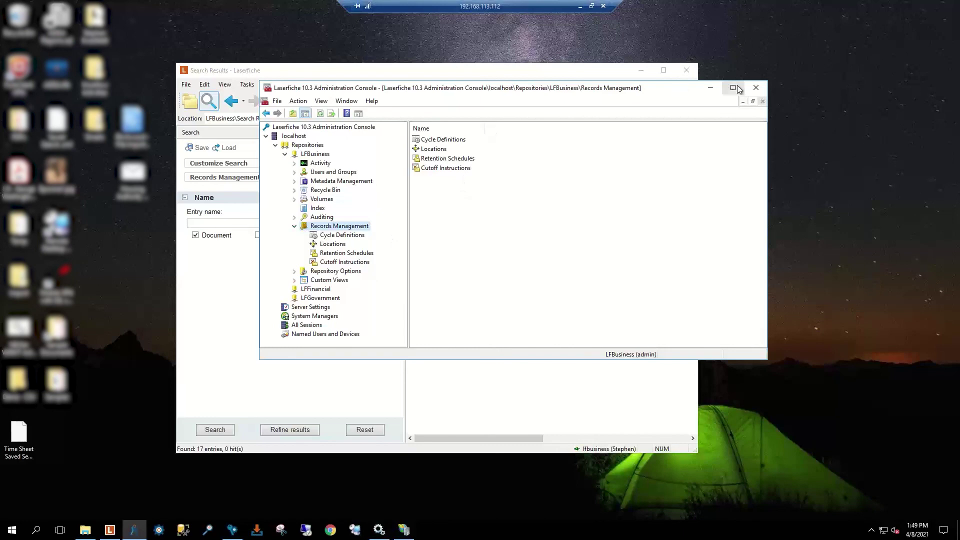
# Step: Collapse the Employee Files folder, then return to the slideshow's Resources slide
pyautogui.click(710, 87)
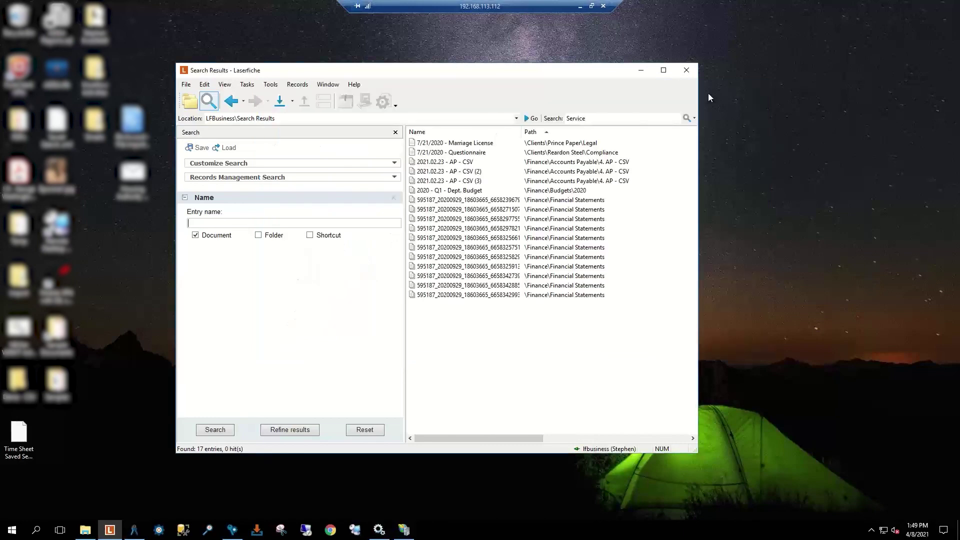
pyautogui.click(190, 101)
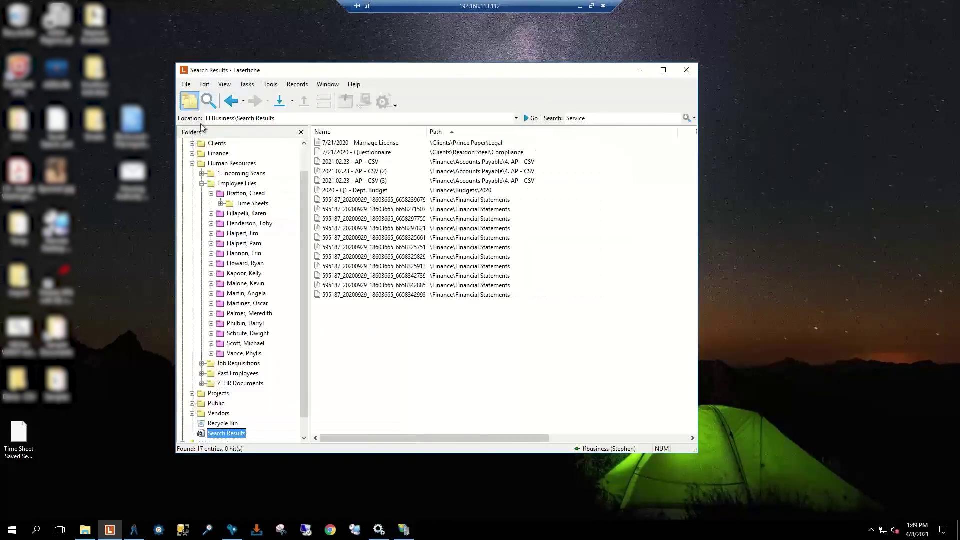
pyautogui.click(202, 184)
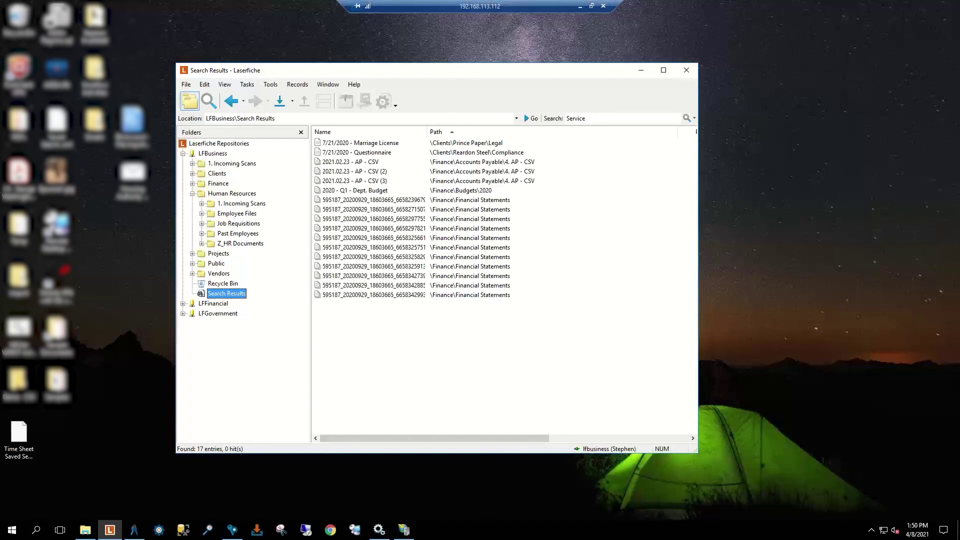
pyautogui.hotkey('alt', 'Tab')
pyautogui.click(402, 328)
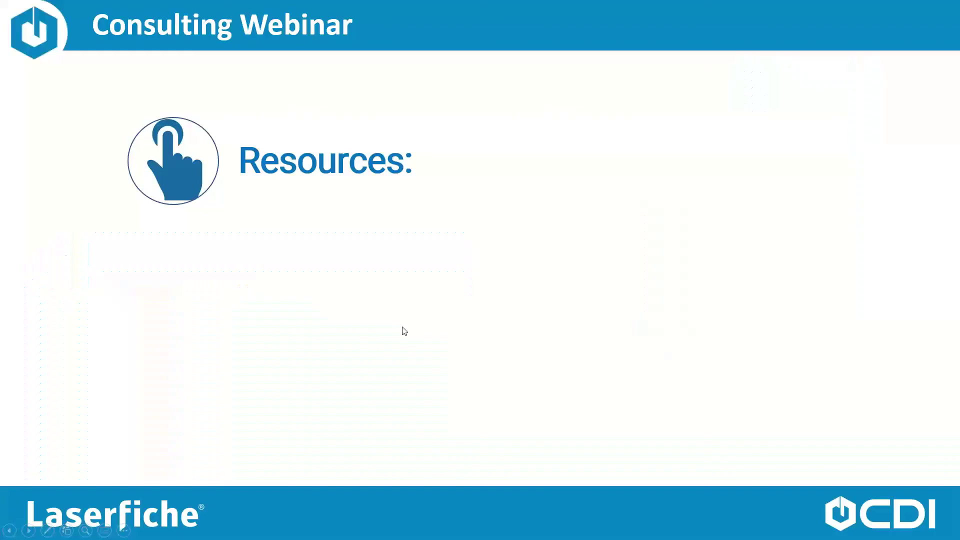